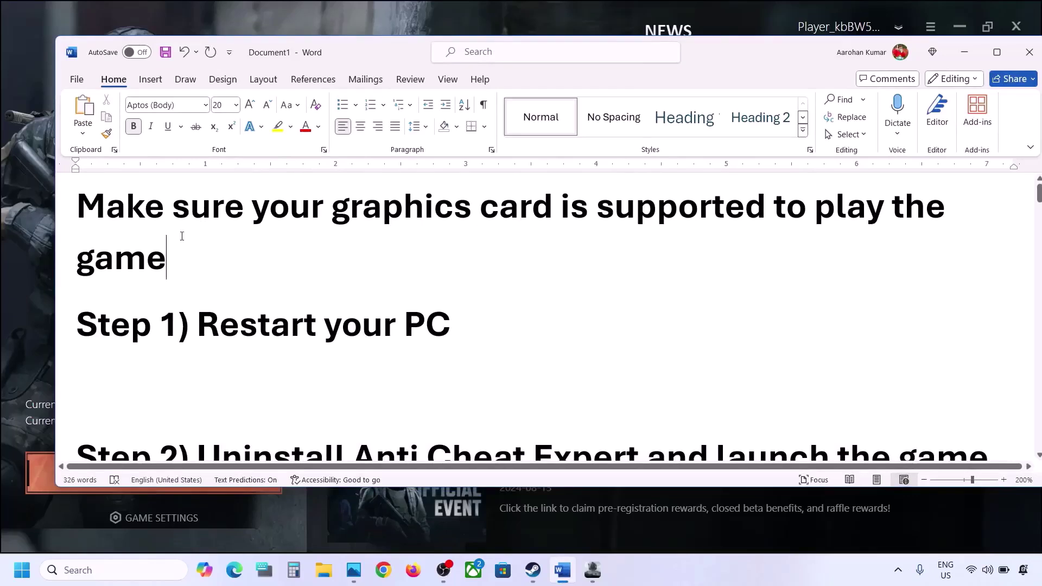
- Read the document's note about graphics card support and Step 1 on restarting the PC
left_click_drag(182, 236, 115, 209)
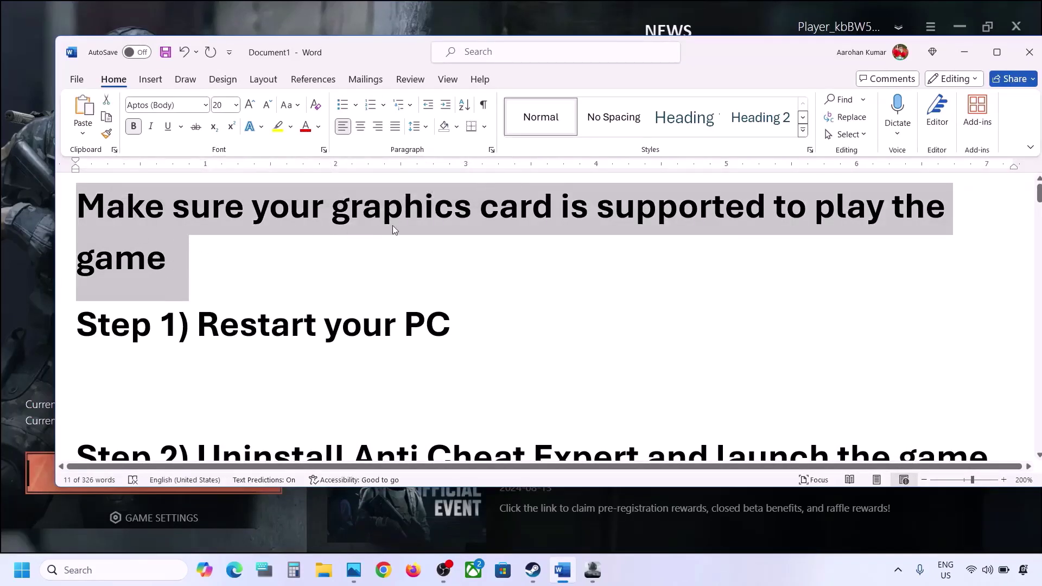
left_click(337, 273)
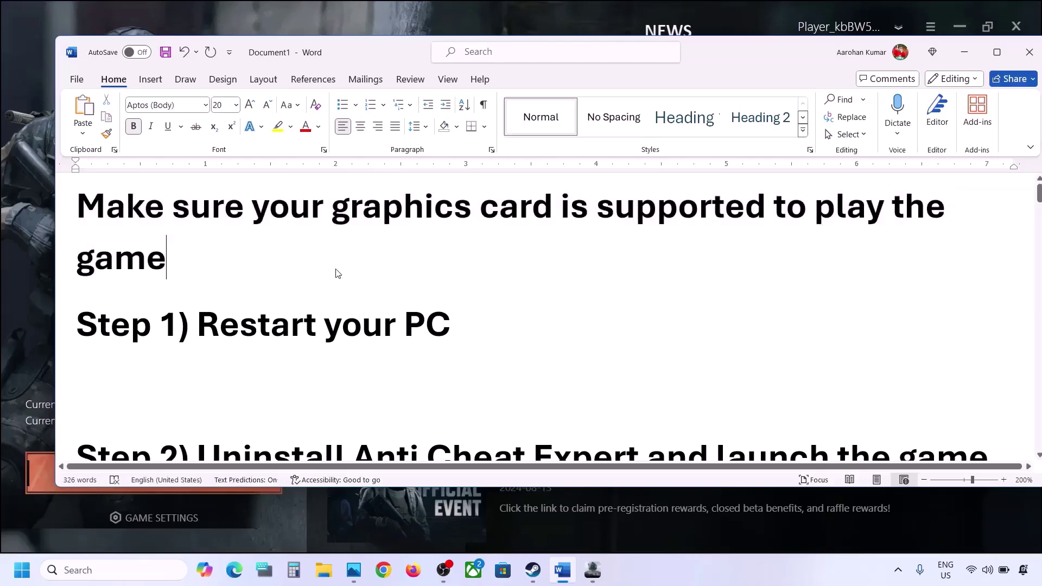
left_click(206, 317, "shift")
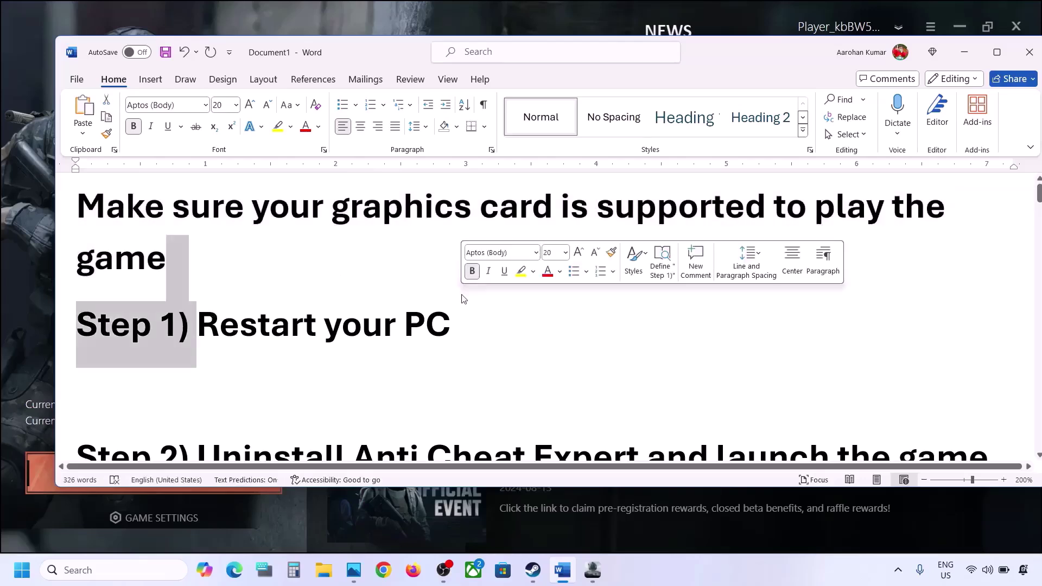
- Check the Windows power options for restarting the PC, and return to the document without restarting
left_click(22, 570)
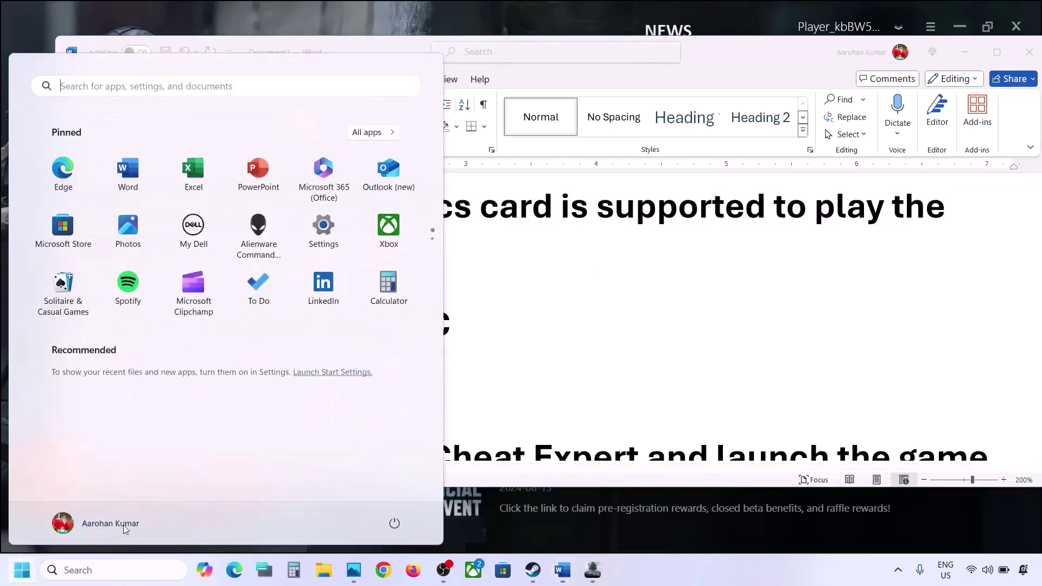
left_click(395, 523)
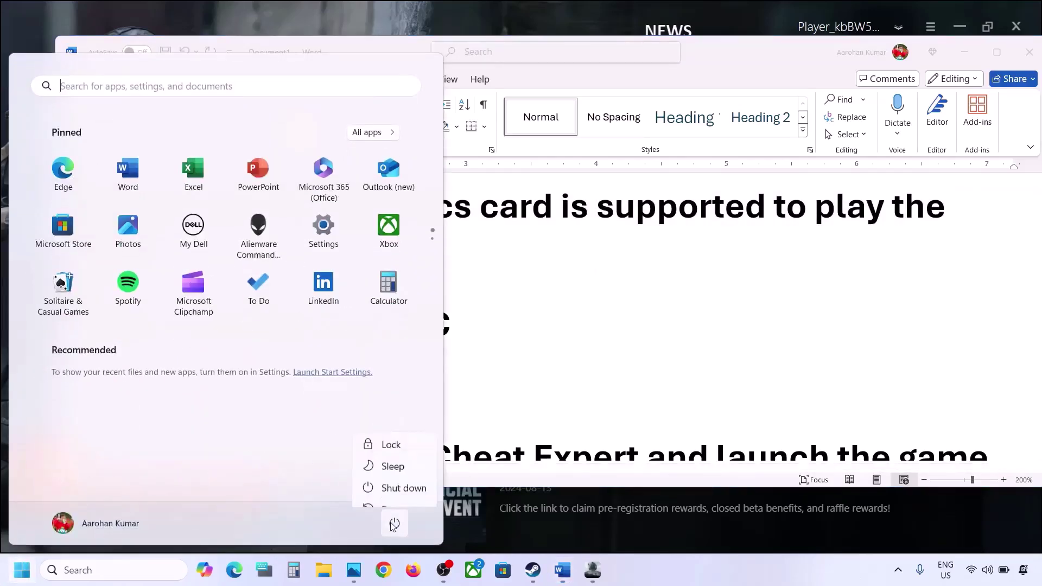
left_click(545, 386)
left_click(546, 386)
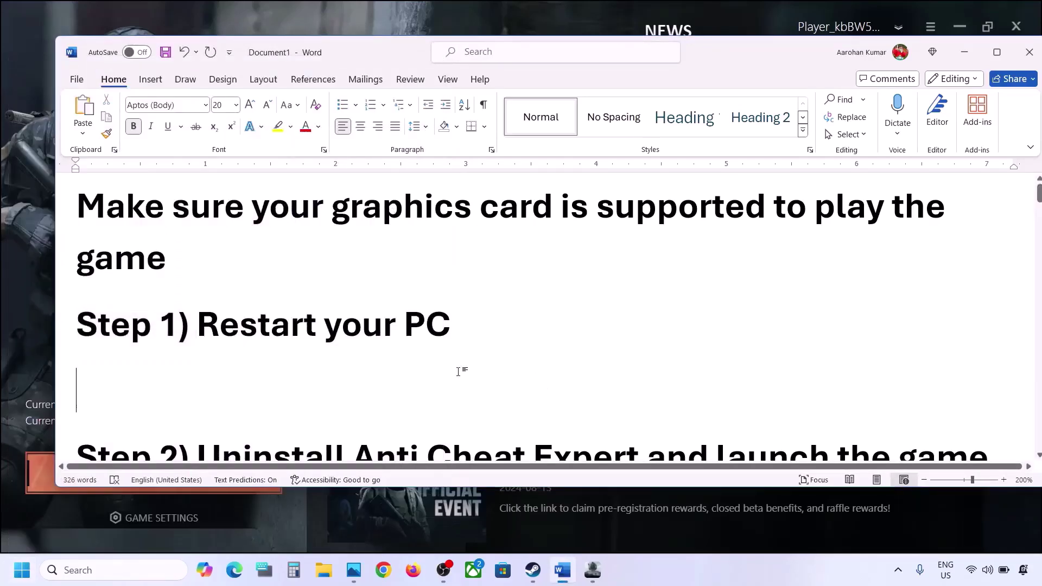
- Read Step 2 on uninstalling Anti Cheat Expert and minimize the document
scroll(461, 373, "down", 2)
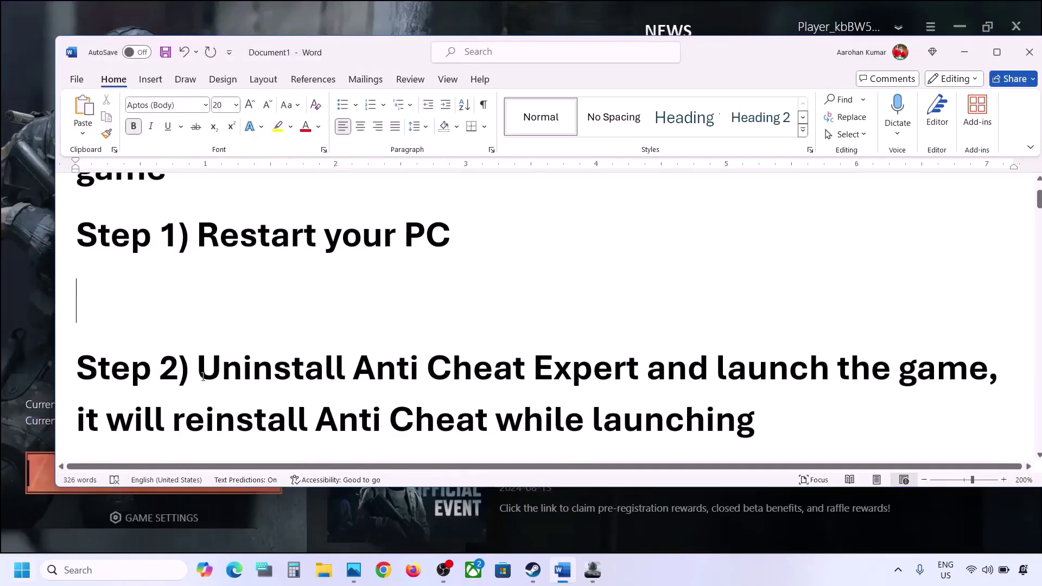
left_click_drag(203, 376, 592, 424)
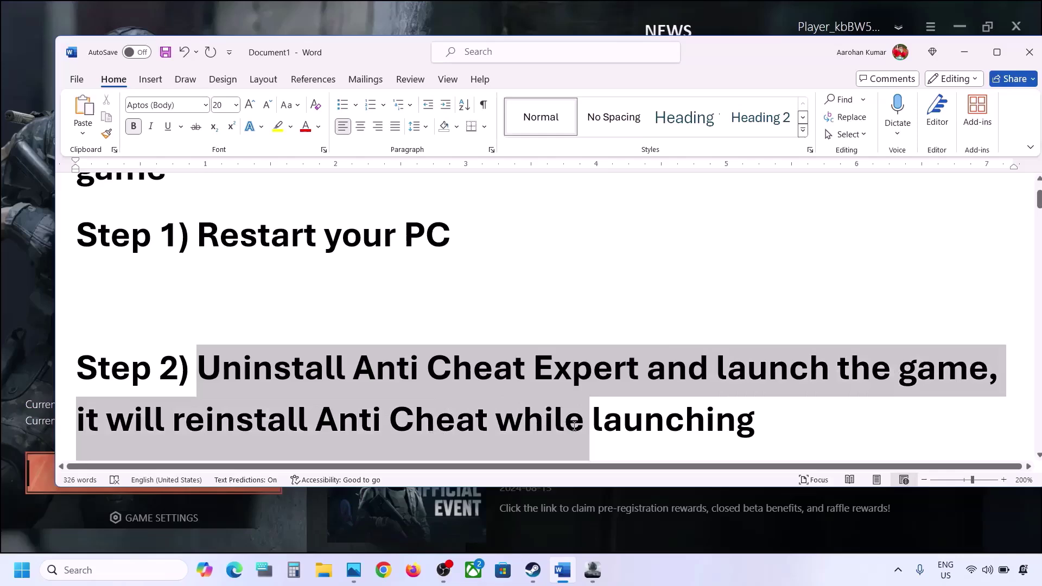
left_click(977, 51)
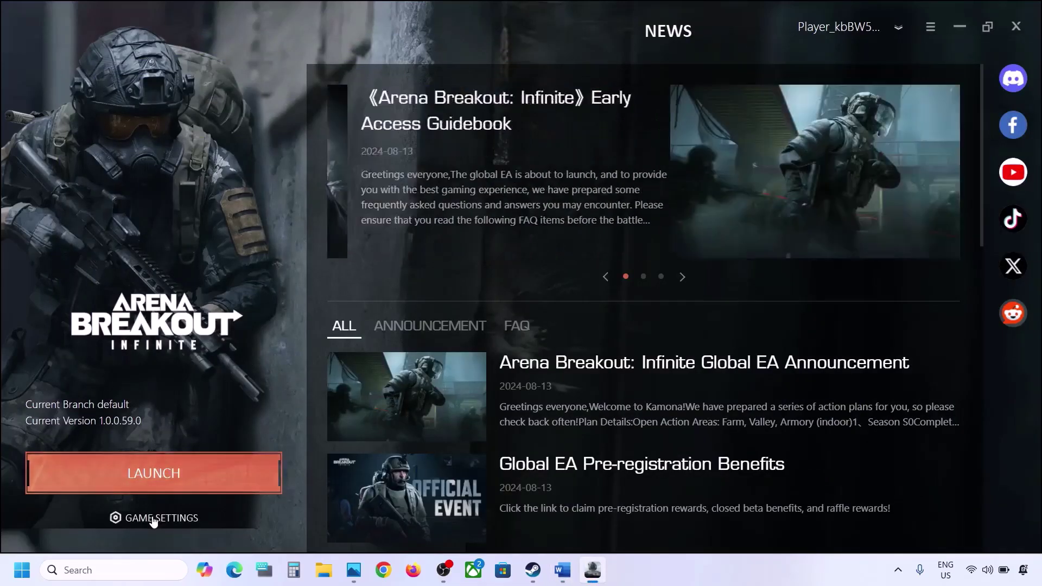
- Open the Arena Breakout Infinite installation directory from the launcher's game settings
left_click(153, 519)
mouse_move(170, 500)
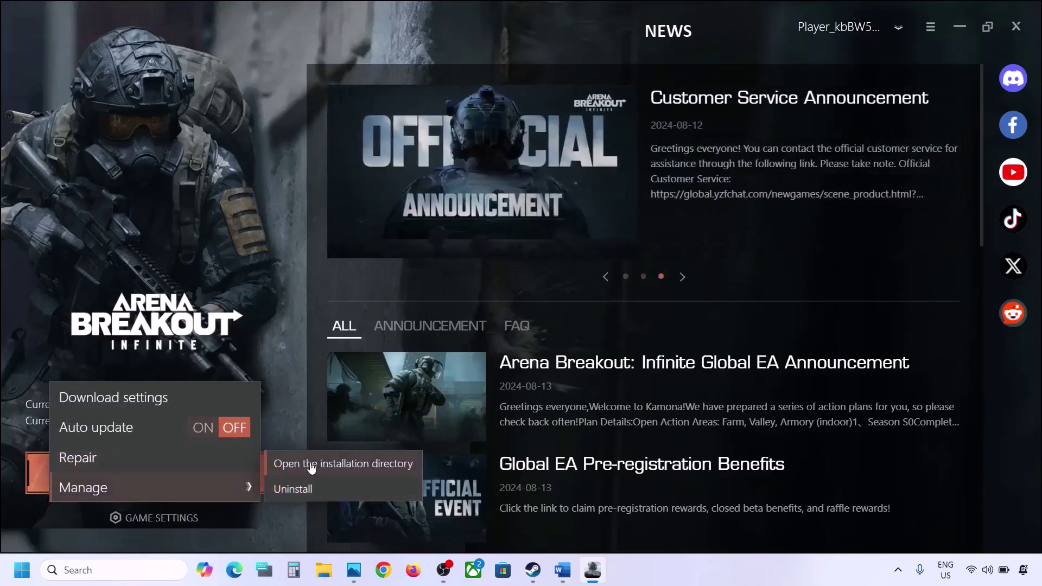
left_click(345, 465)
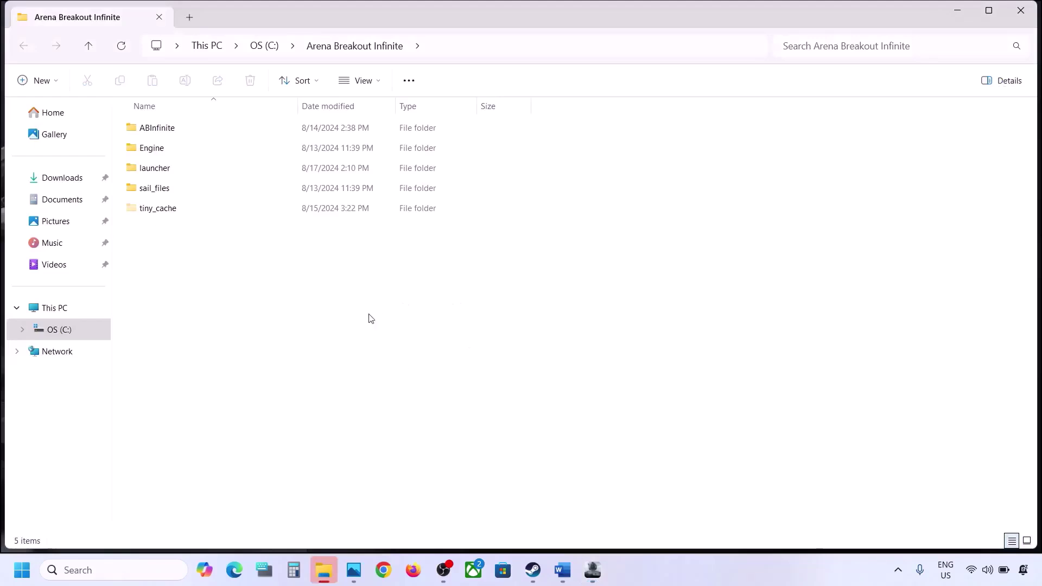
- Switch to Steam to view the Browse local files option for Hunt: Showdown 1896, and return to File Explorer
left_click(532, 571)
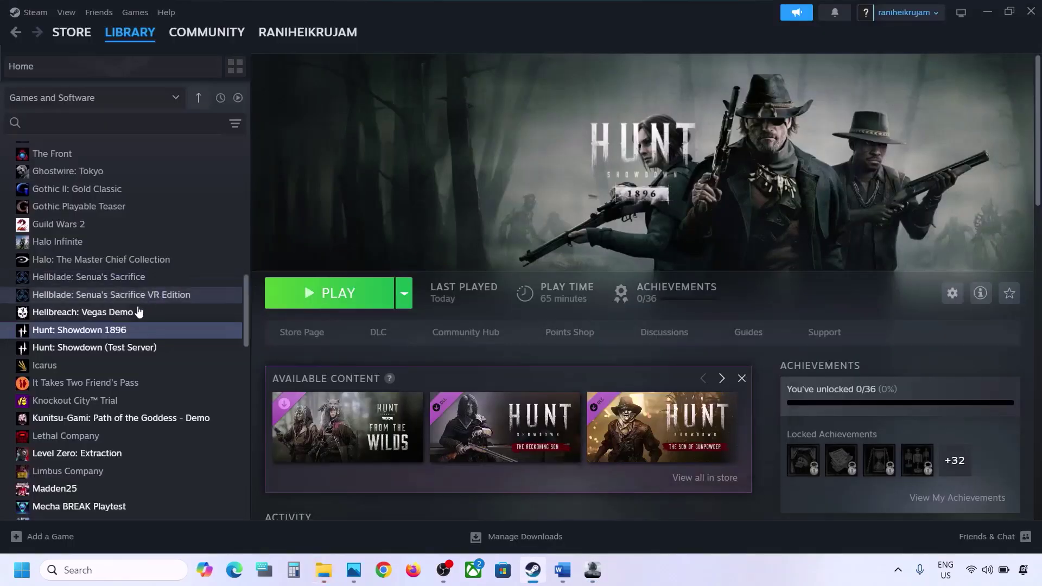
right_click(123, 330)
mouse_move(158, 414)
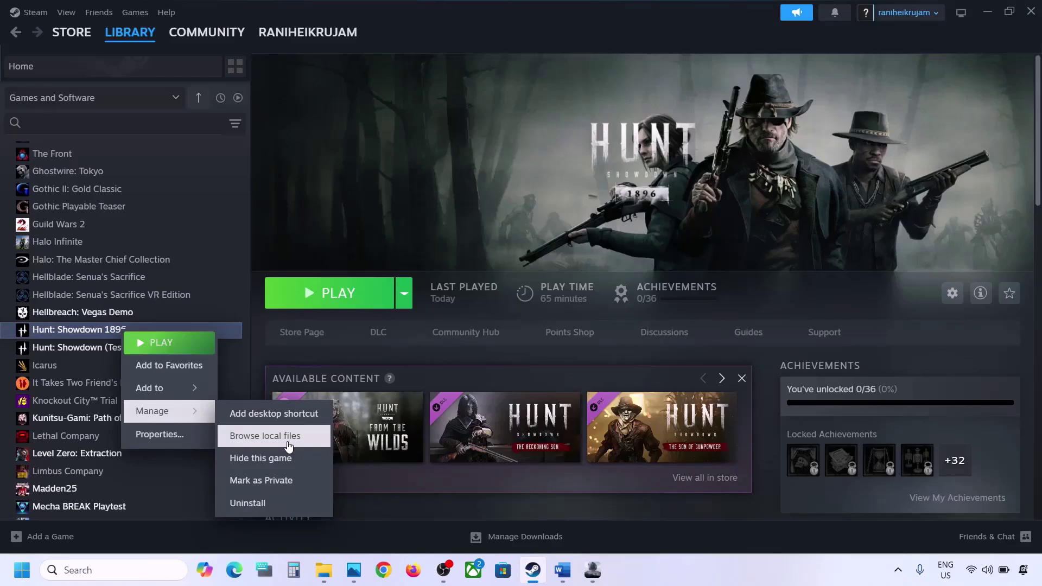
left_click(327, 559)
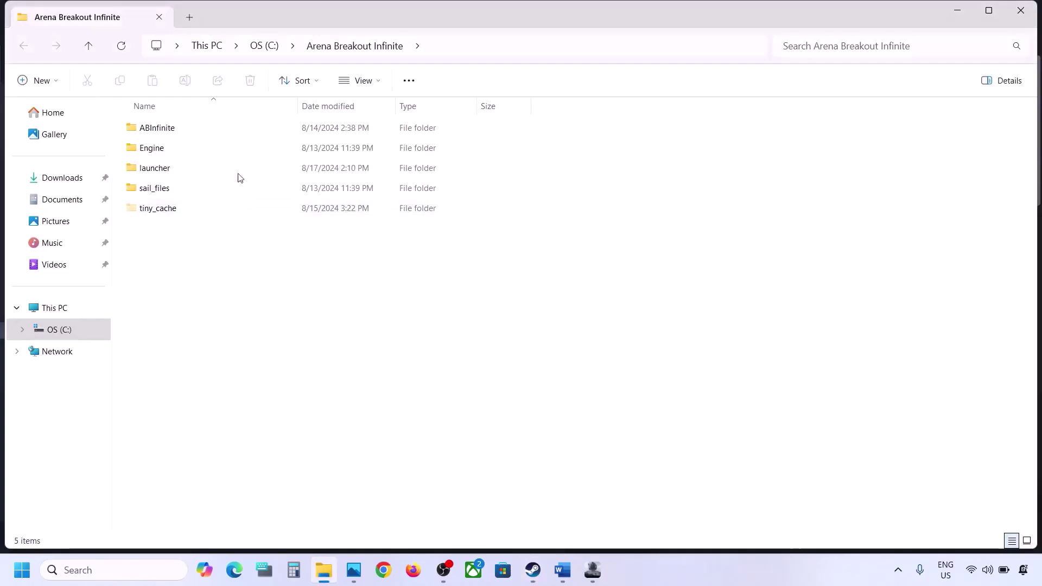
- Open the AntiCheatExpert folder inside ABInfinite\Binaries\Win64
left_click(155, 127)
double_click(180, 129)
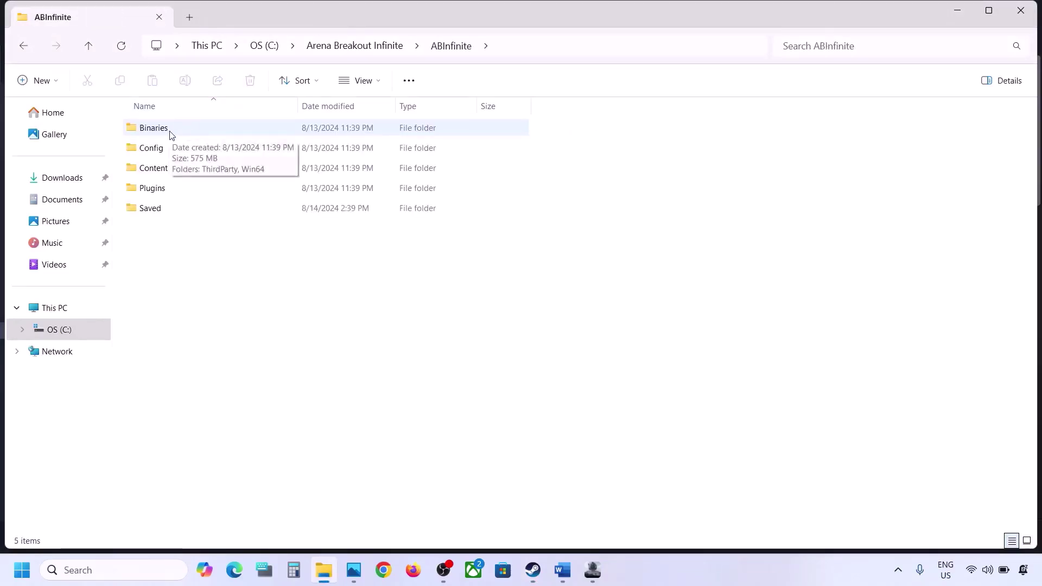
double_click(169, 133)
double_click(186, 146)
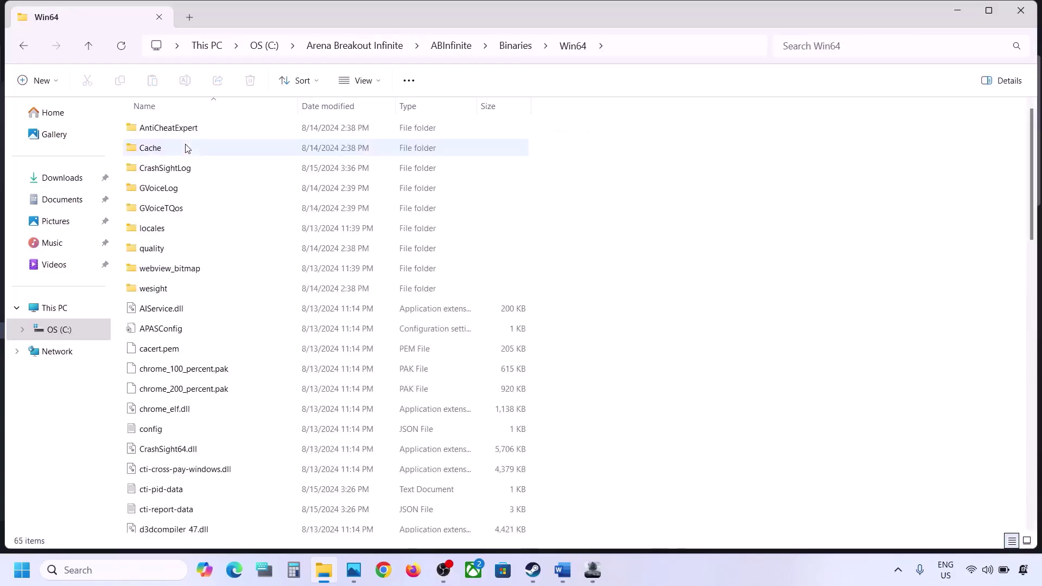
left_click(190, 136)
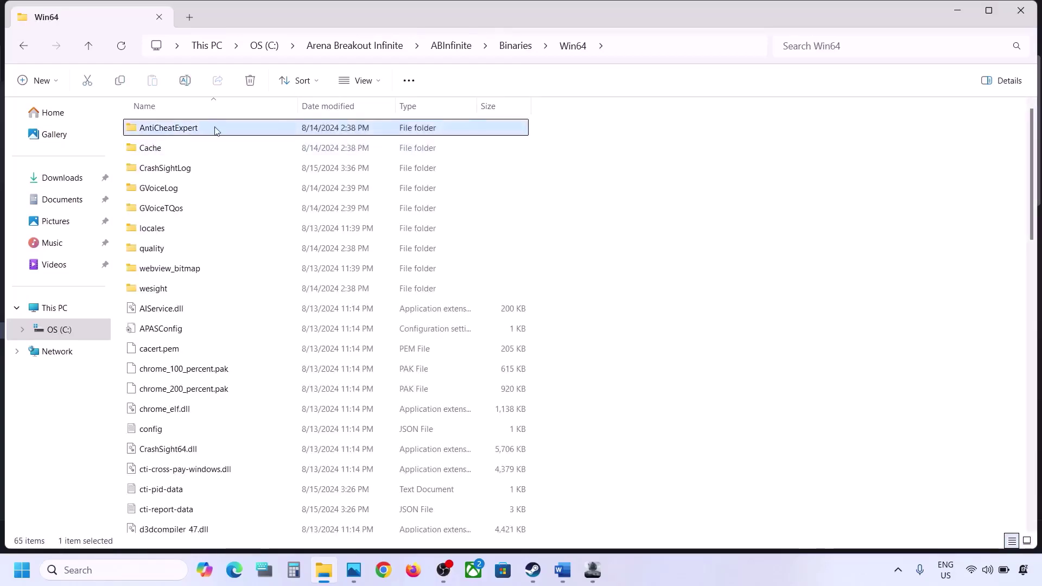
double_click(215, 130)
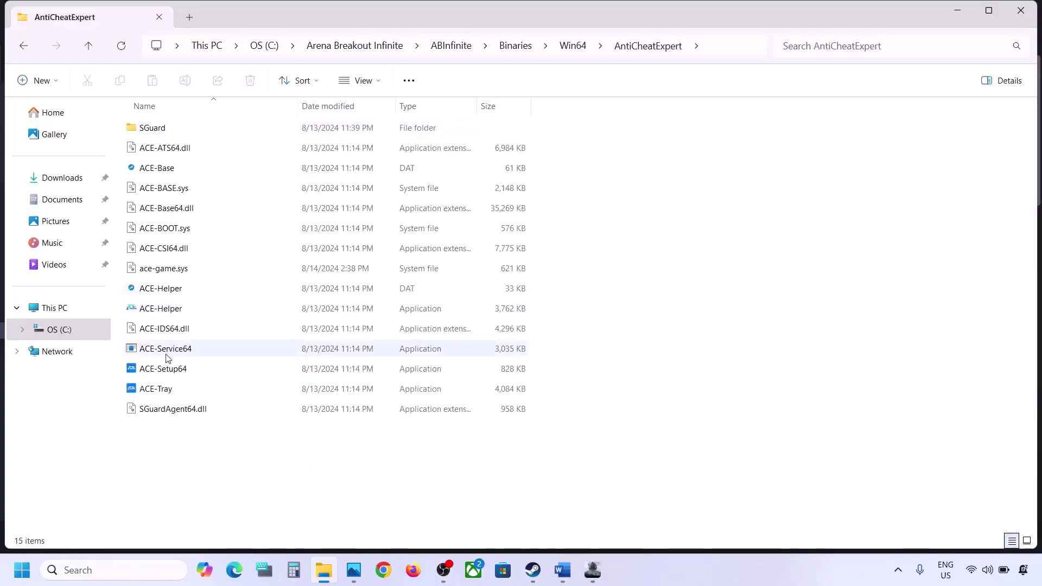
- Run ACE-Setup64 and uninstall AntiCheatExpert
left_click(157, 370)
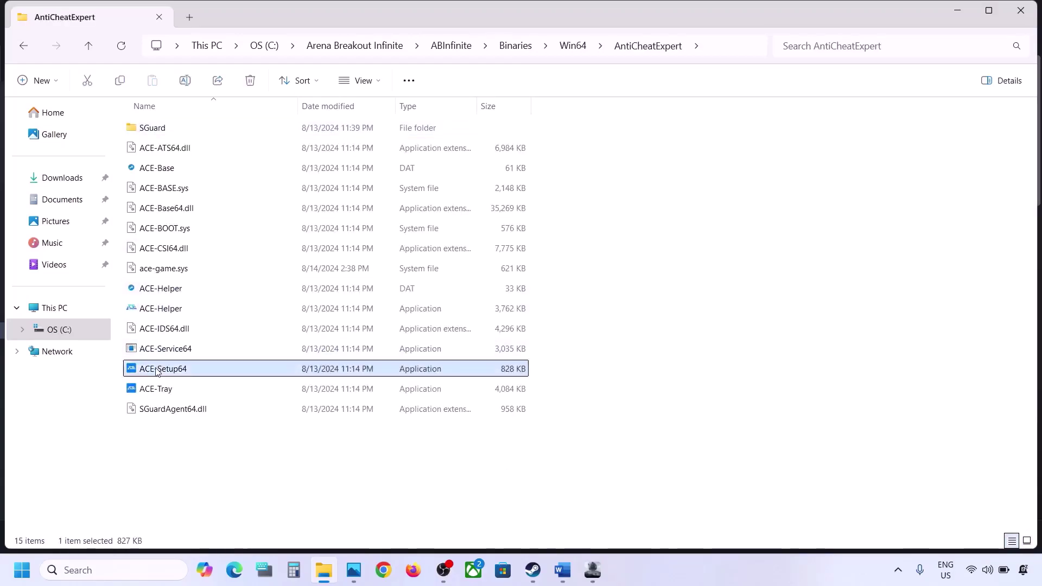
double_click(184, 371)
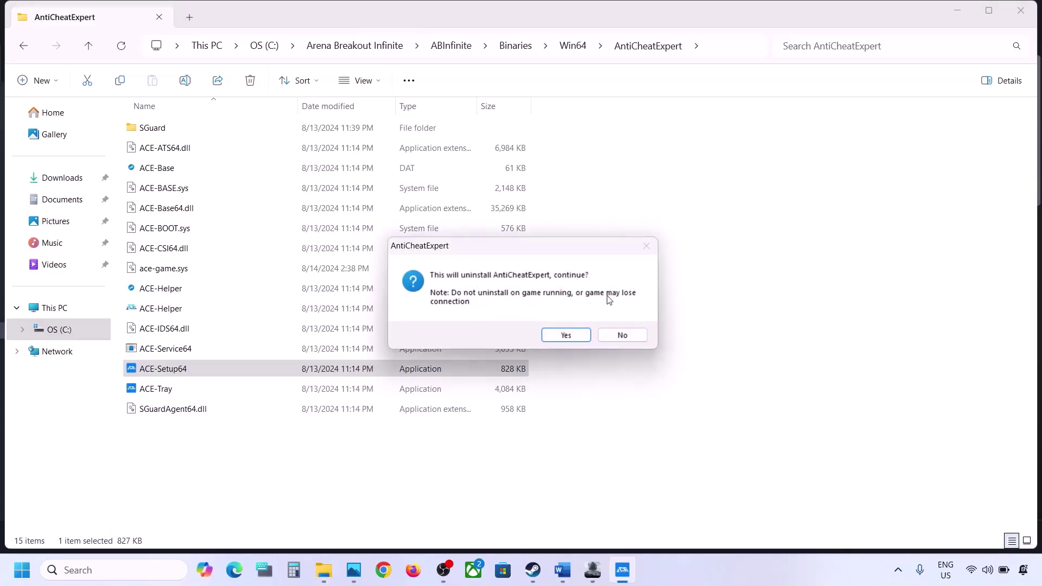
left_click(565, 335)
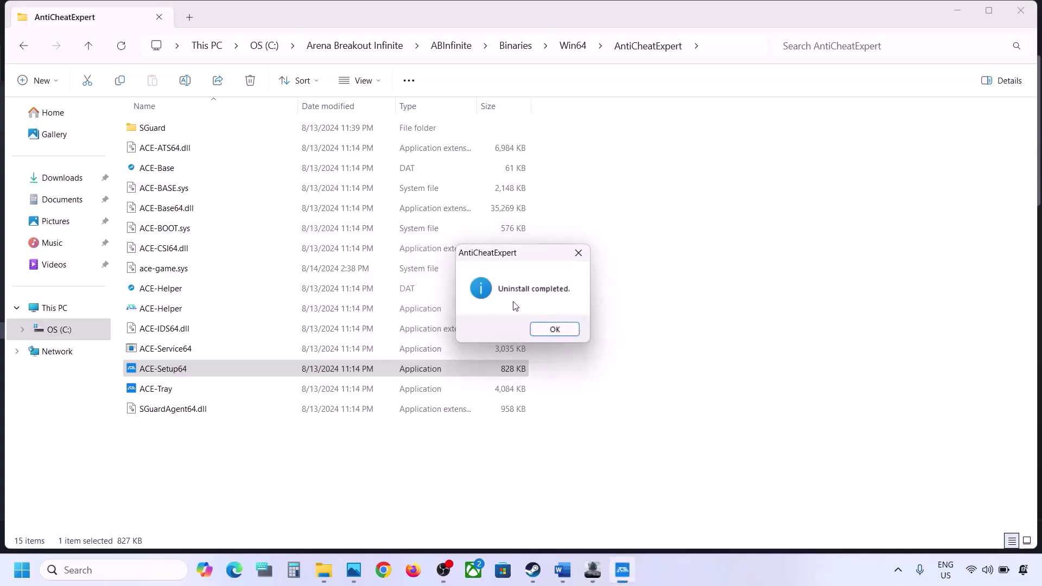
left_click(553, 331)
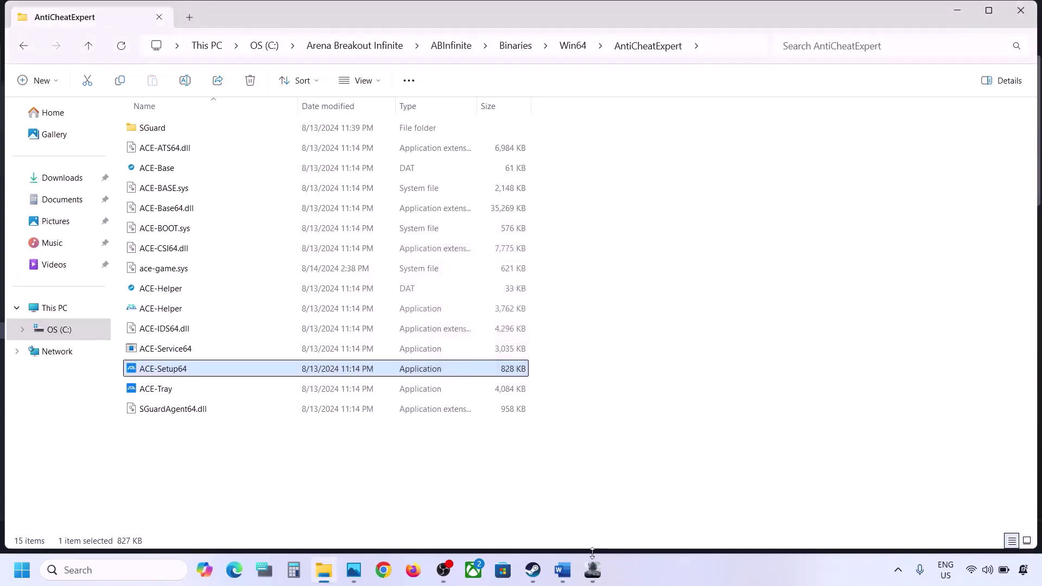
- Switch to the Arena Breakout Infinite launcher and launch the game to reinstall the anti-cheat
left_click(592, 570)
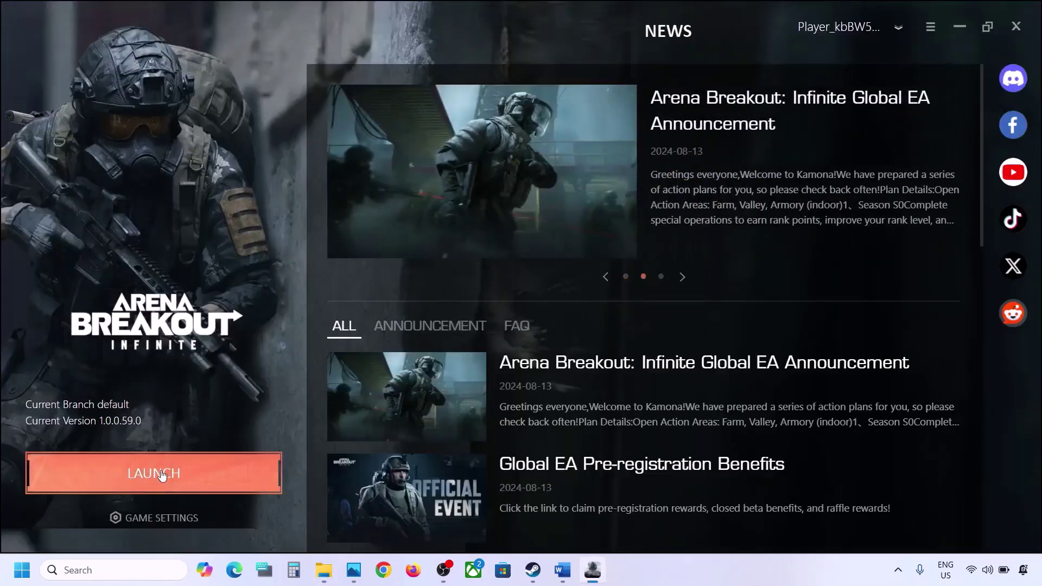
left_click(162, 474)
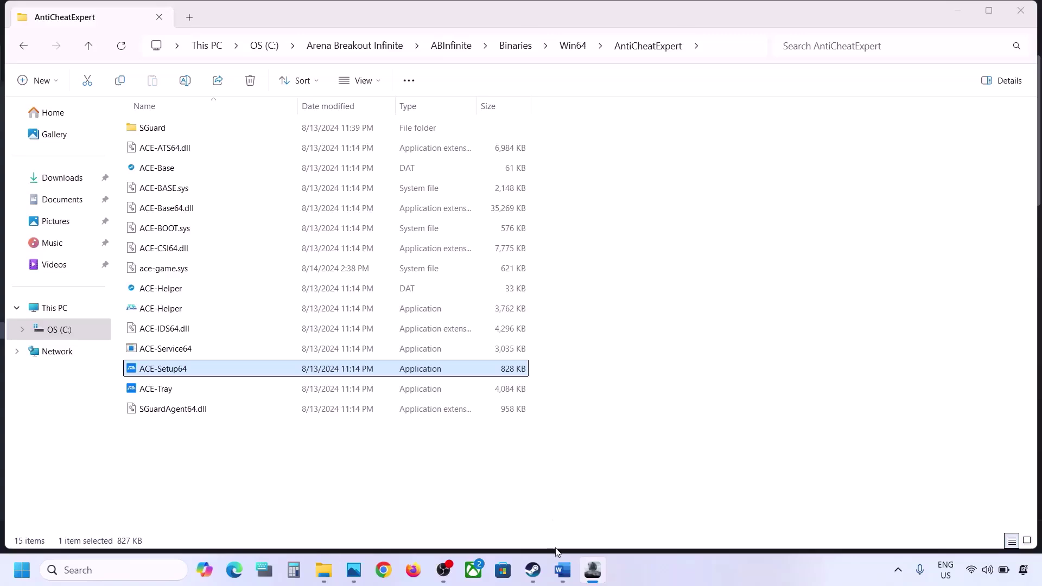
left_click(562, 570)
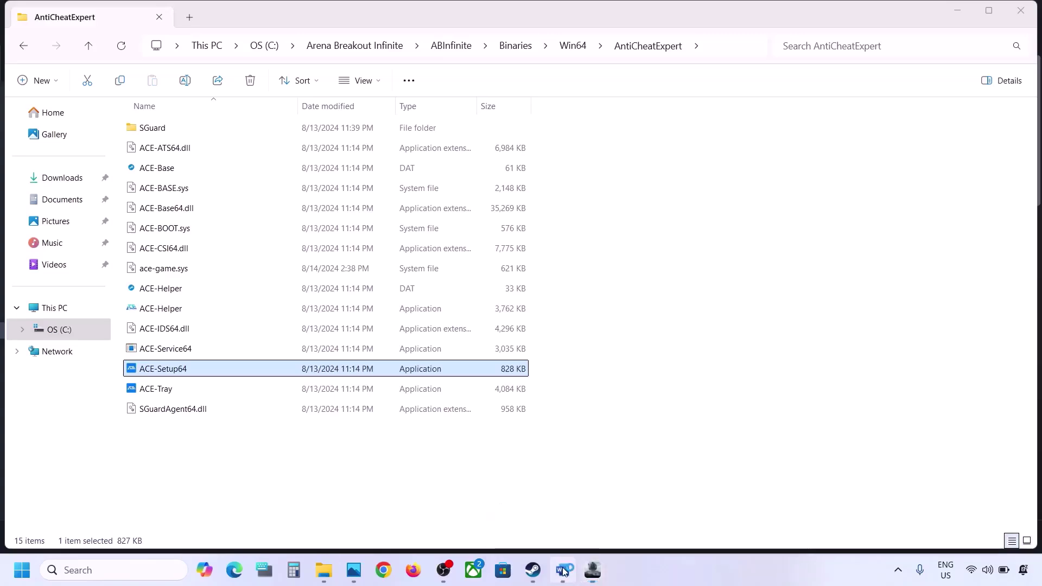
left_click(594, 571)
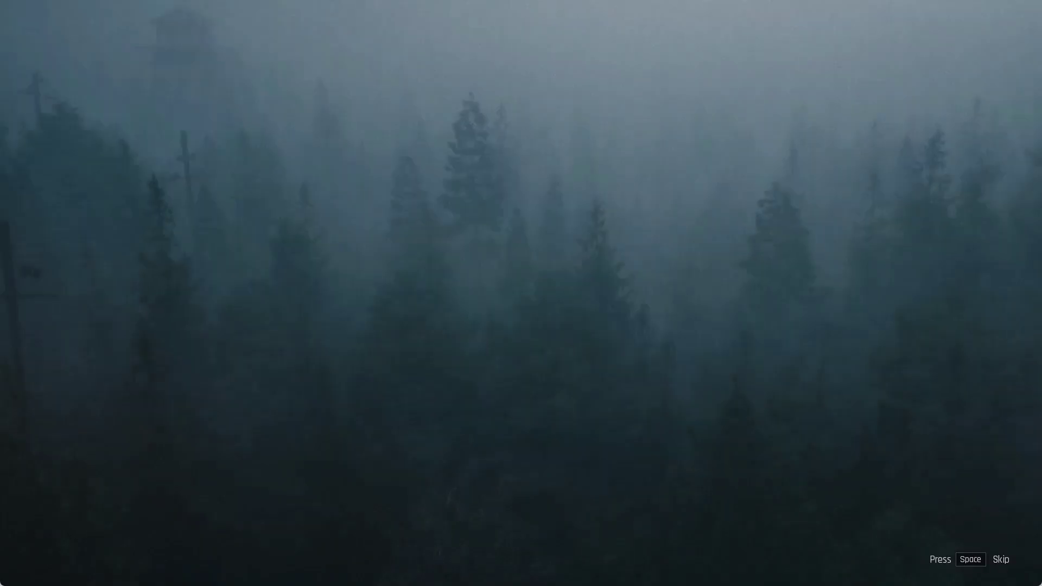
- Leave the game, return to the Word document and read Step 3 on backing up and emptying the movies folder
key("alt+Tab")
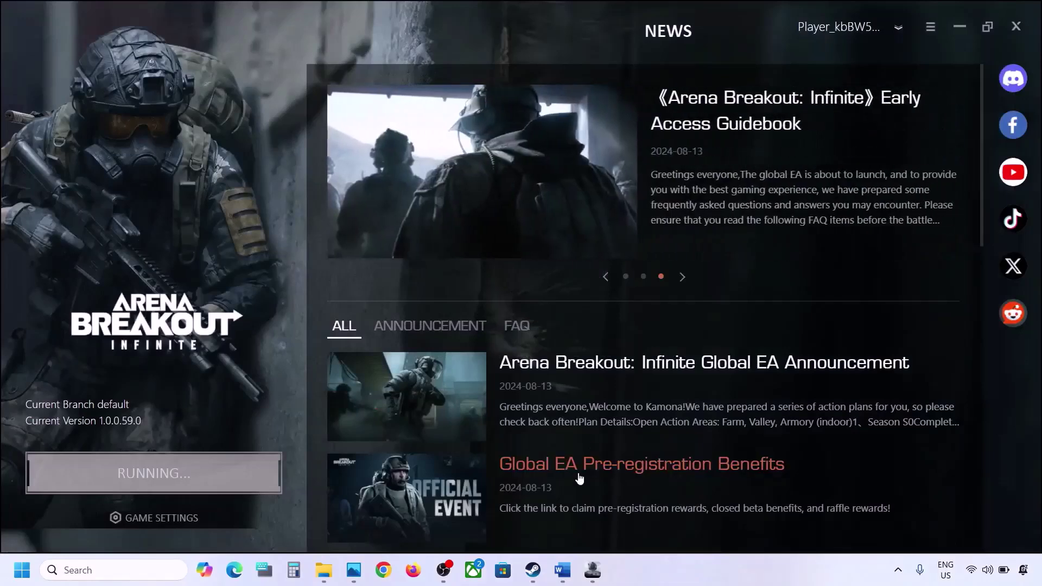
left_click(562, 571)
scroll(350, 347, "down", 3)
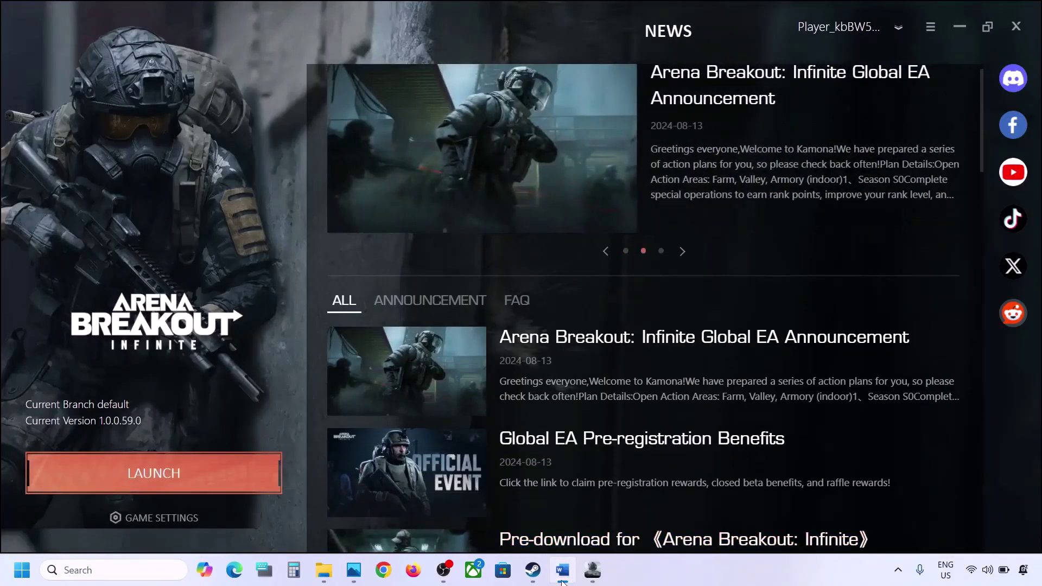
left_click(562, 571)
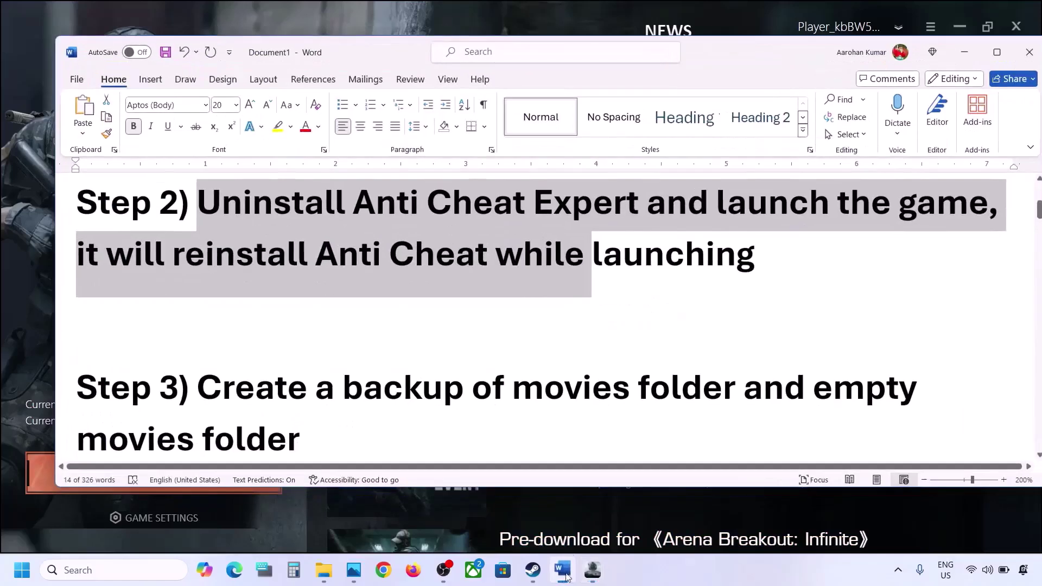
scroll(368, 336, "down", 2)
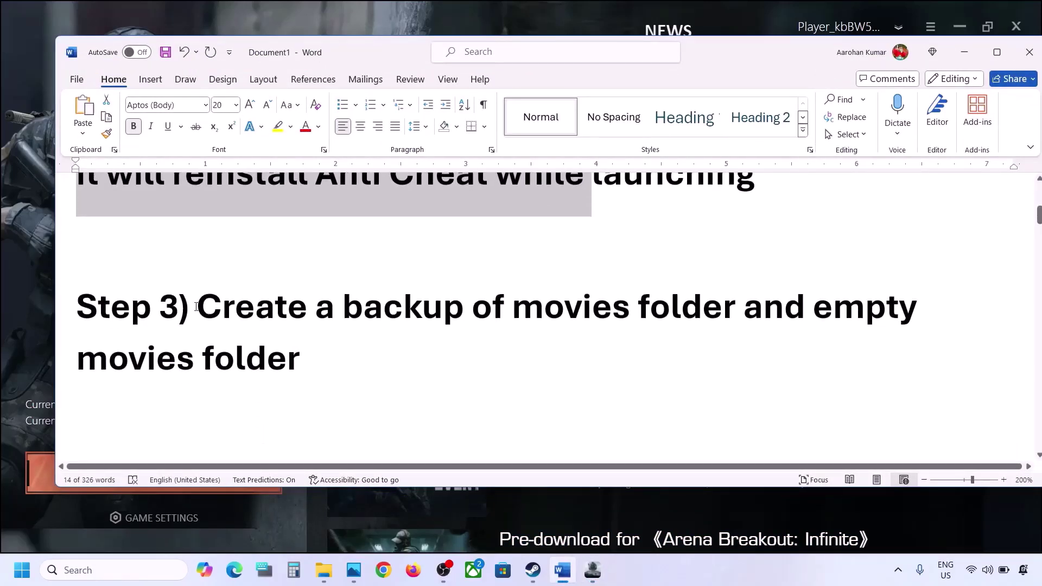
left_click_drag(196, 306, 286, 359)
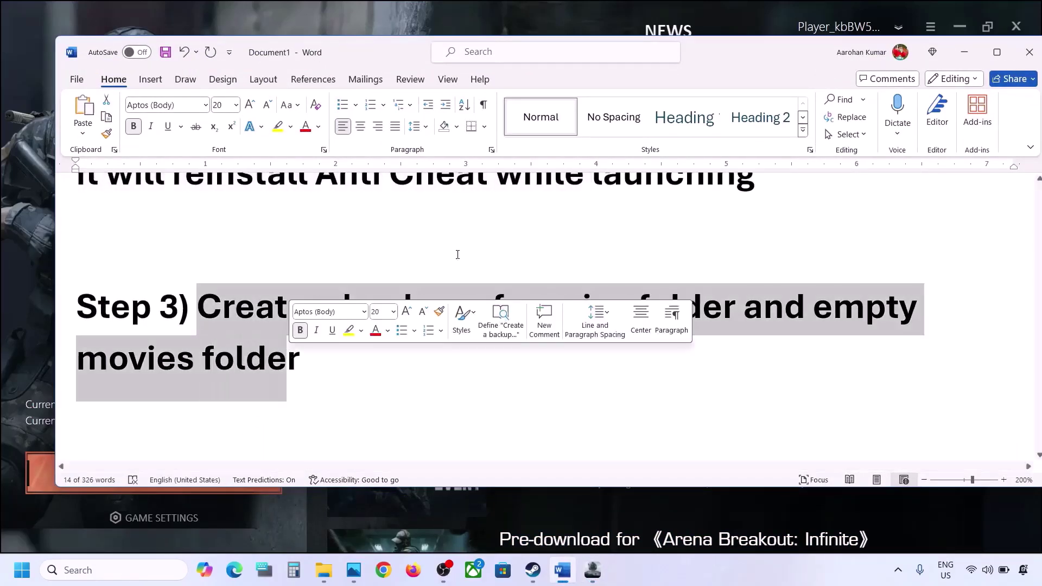
- Minimize the document and go back up from AntiCheatExpert to the ABInfinite folder in File Explorer
left_click(964, 52)
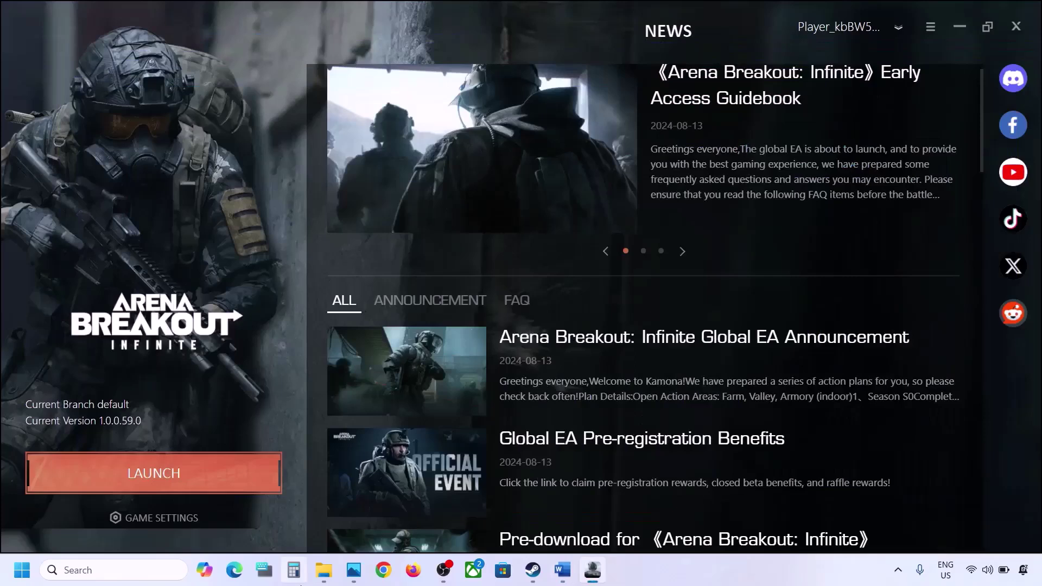
left_click(327, 581)
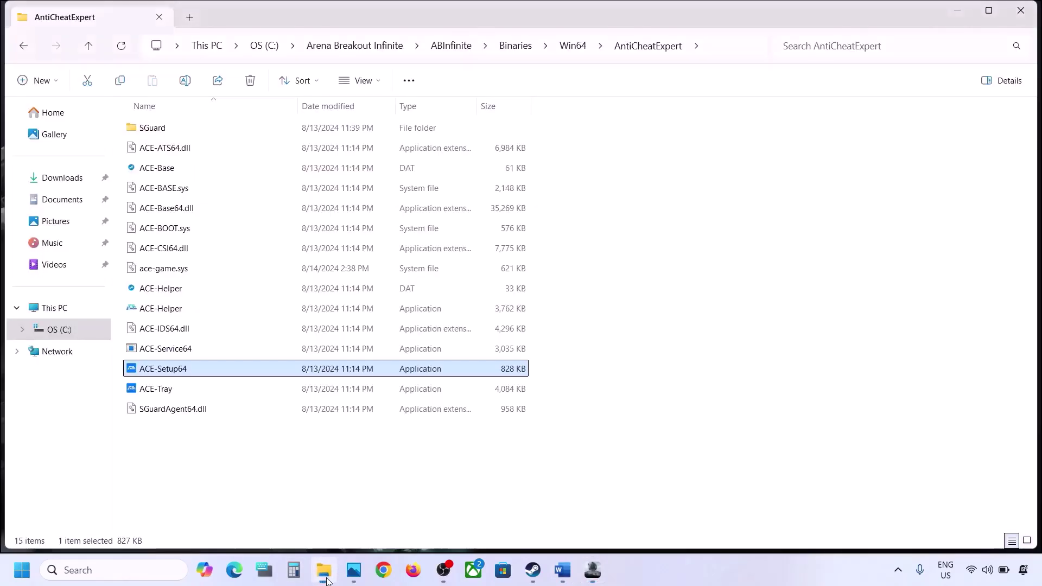
left_click(87, 47)
left_click(82, 53)
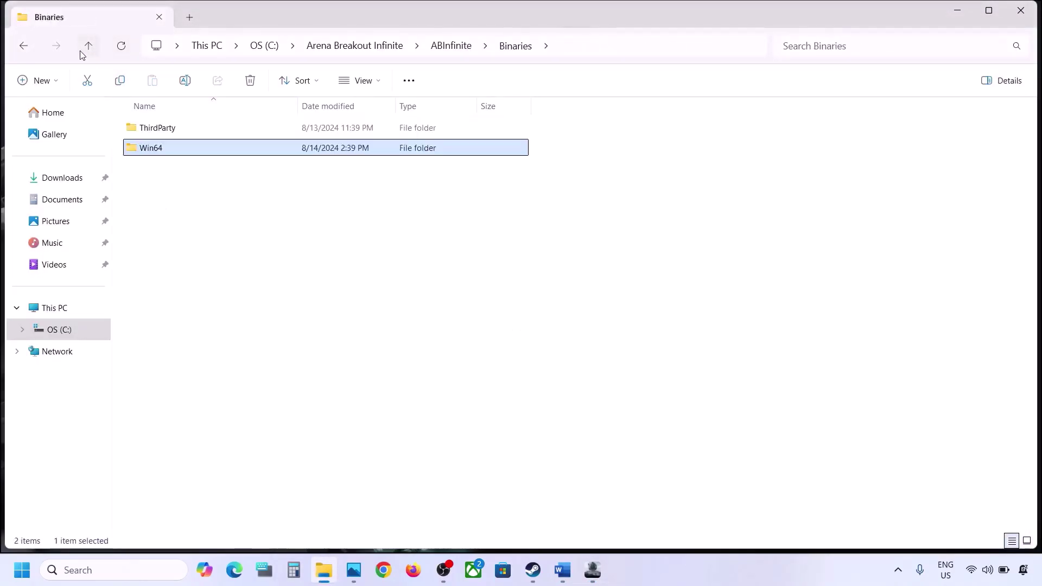
left_click(82, 52)
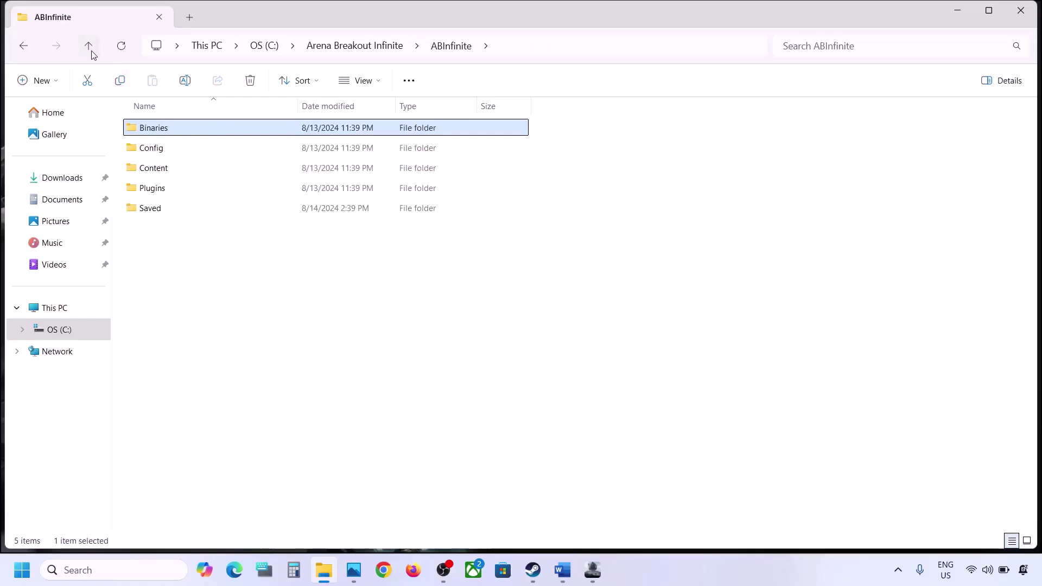
- Open the Movies folder inside ABInfinite's Content folder and select its video files
left_click(90, 53)
double_click(156, 131)
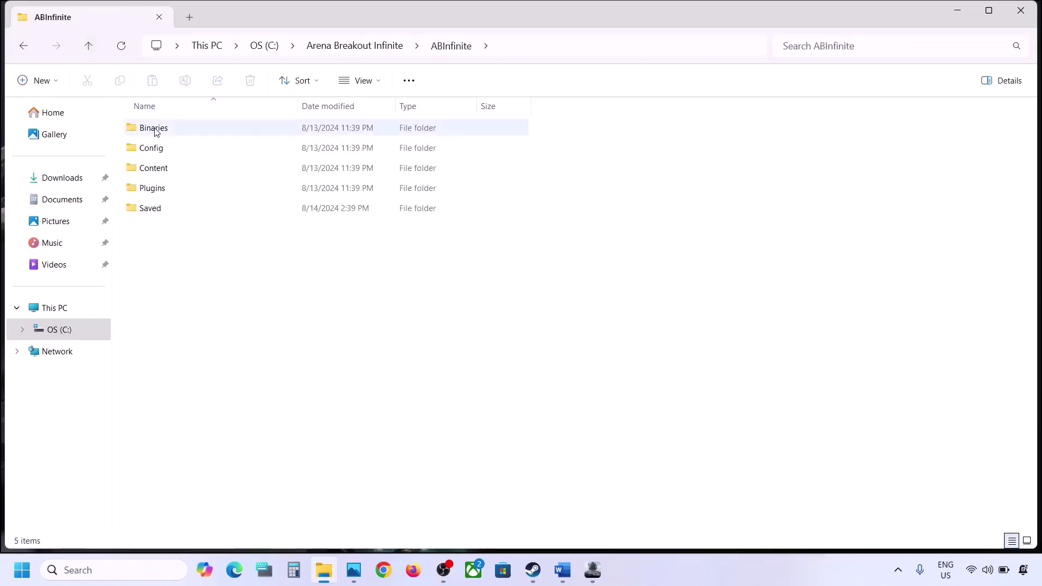
left_click(161, 168)
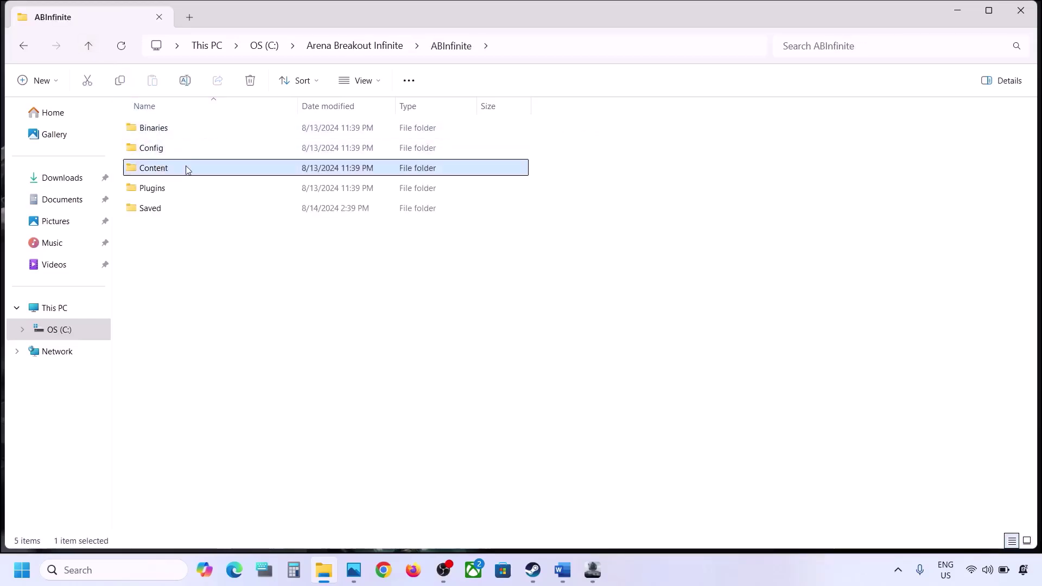
double_click(186, 169)
left_click(183, 130)
double_click(182, 130)
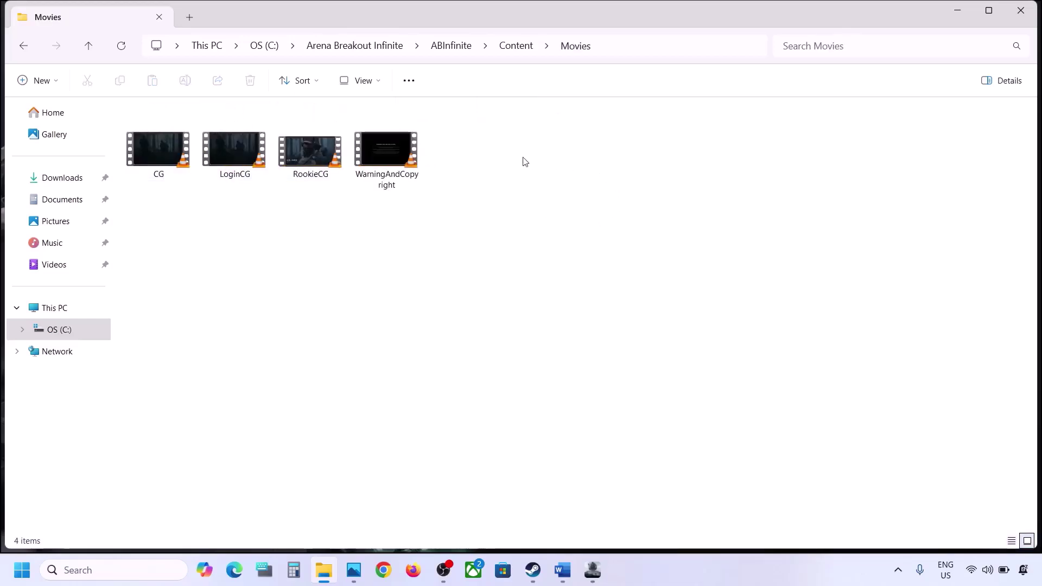
left_click_drag(524, 162, 277, 106)
- Back up the Movies folder by copying it from the Content folder to the desktop
left_click(88, 45)
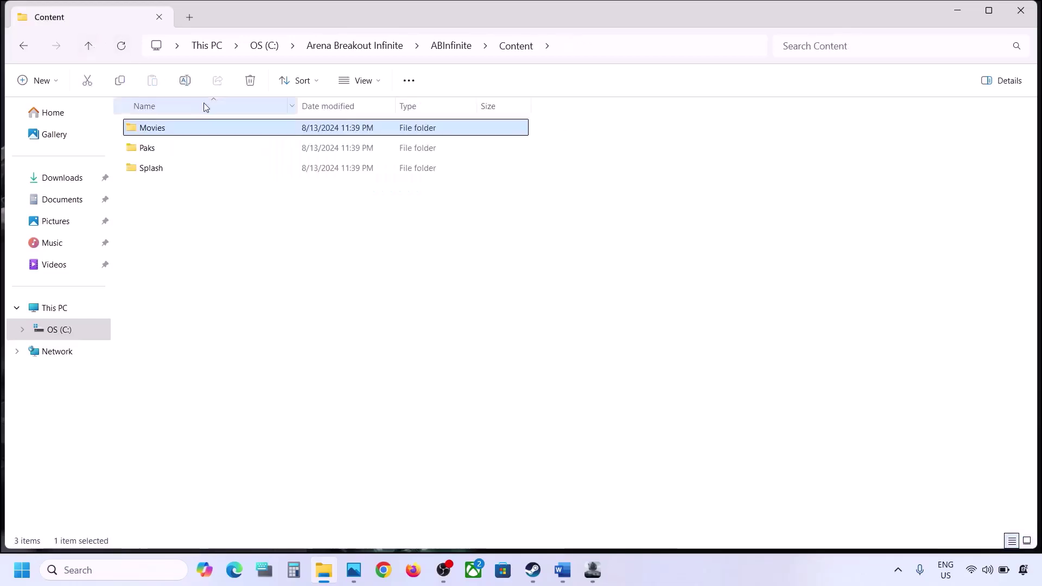
right_click(152, 129)
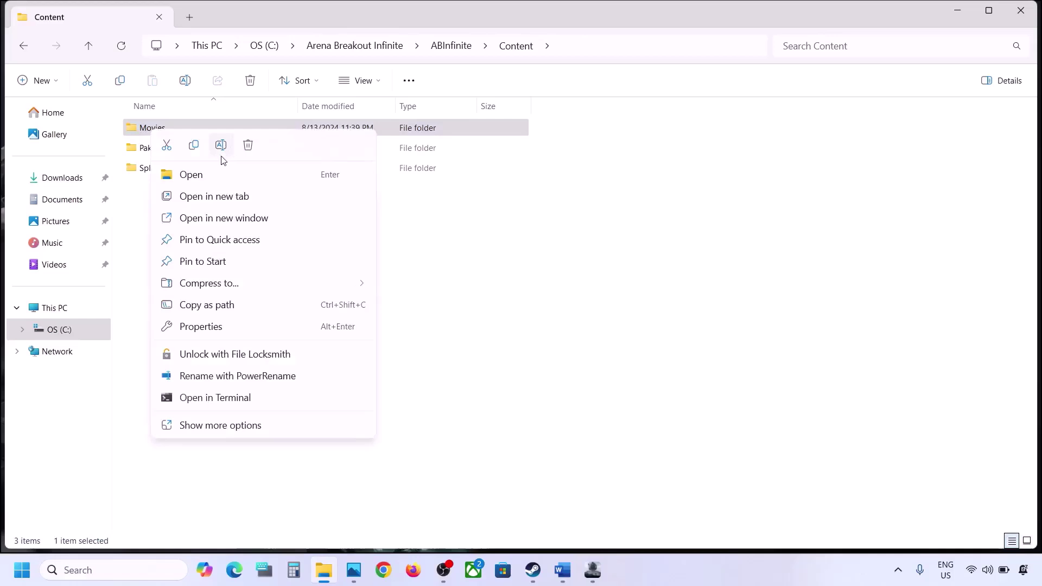
left_click(194, 145)
key("super+d")
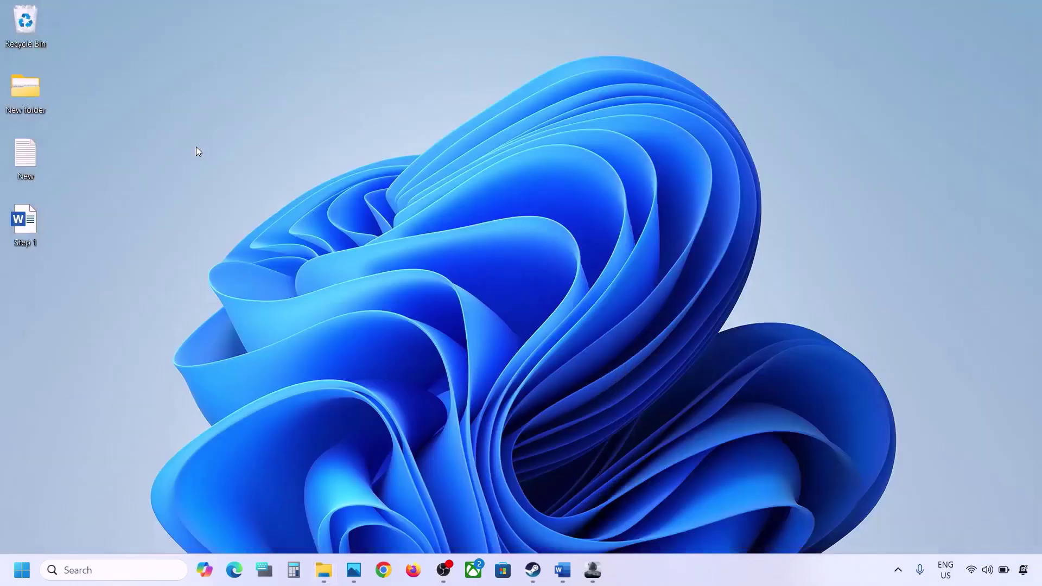
key("ctrl+v")
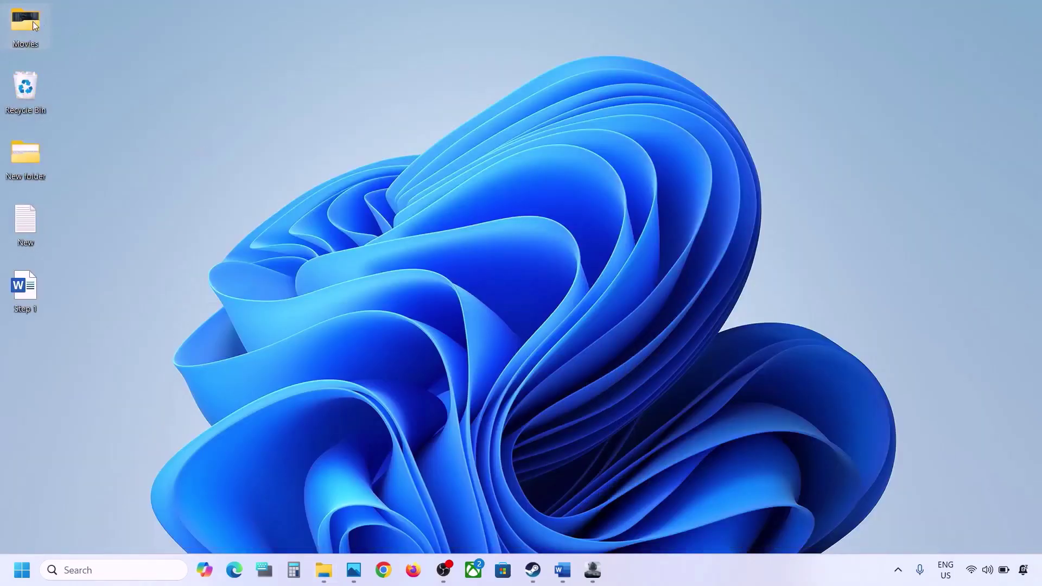
- Delete all the video files from the game's original Movies folder and close File Explorer
key("super+d")
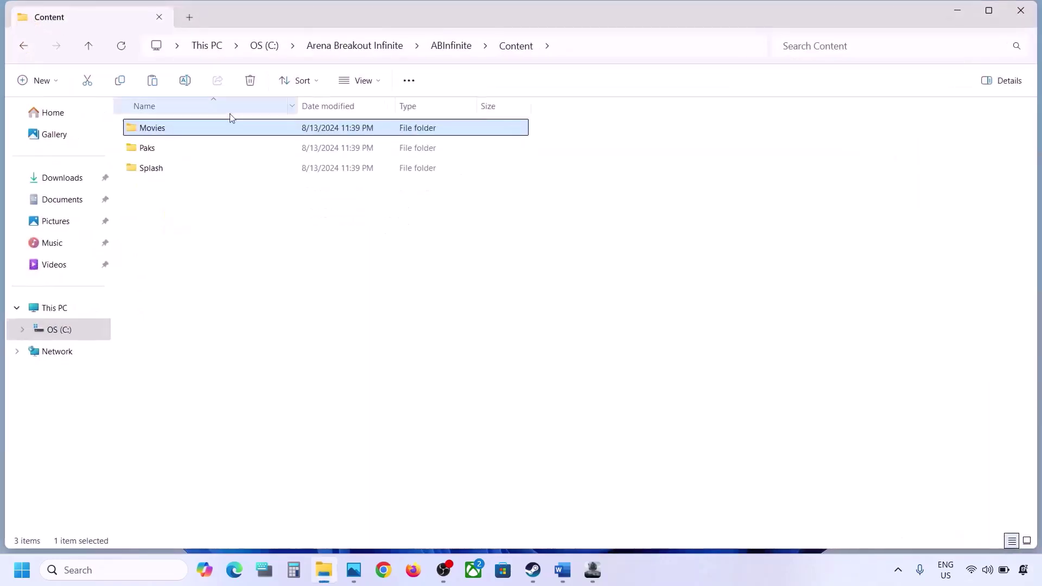
right_click(162, 128)
double_click(153, 130)
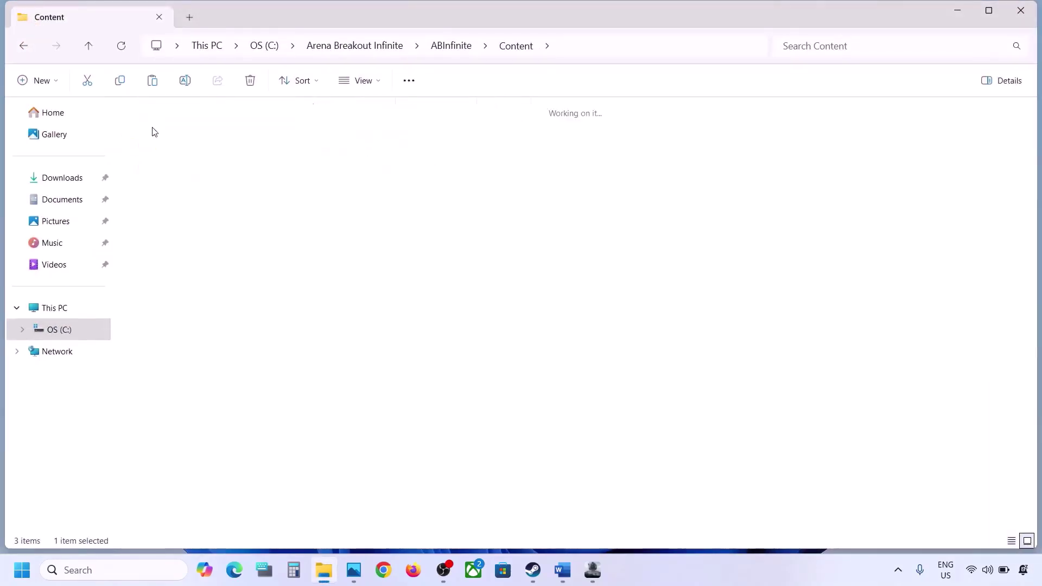
left_click_drag(476, 229, 167, 135)
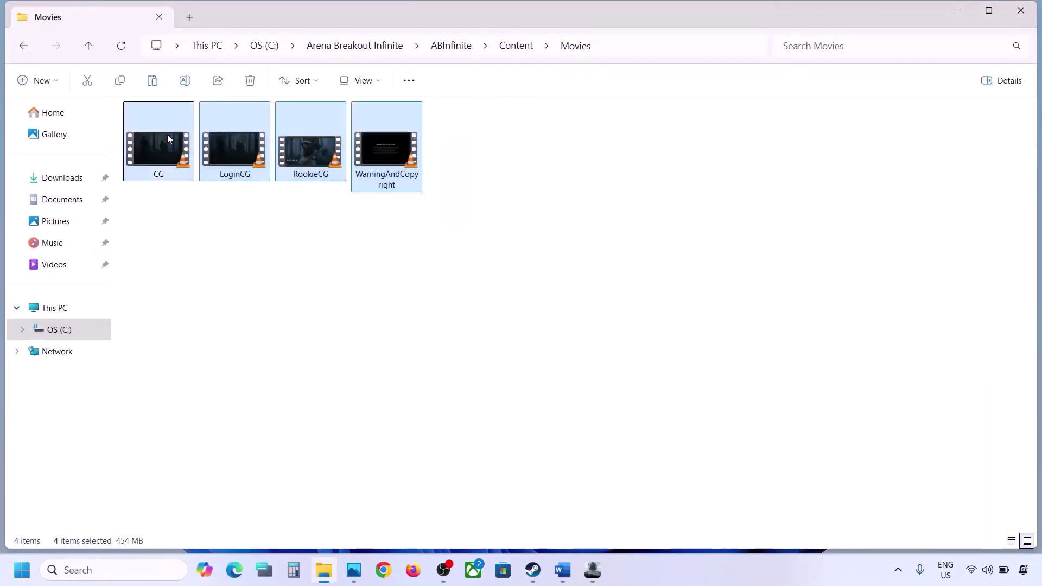
right_click(167, 134)
left_click(292, 150)
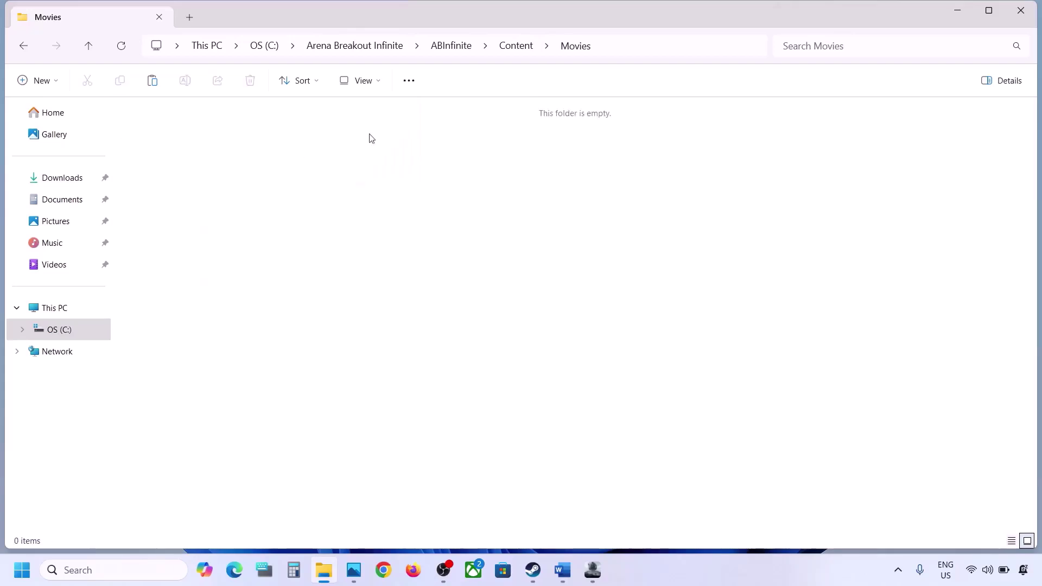
left_click(88, 47)
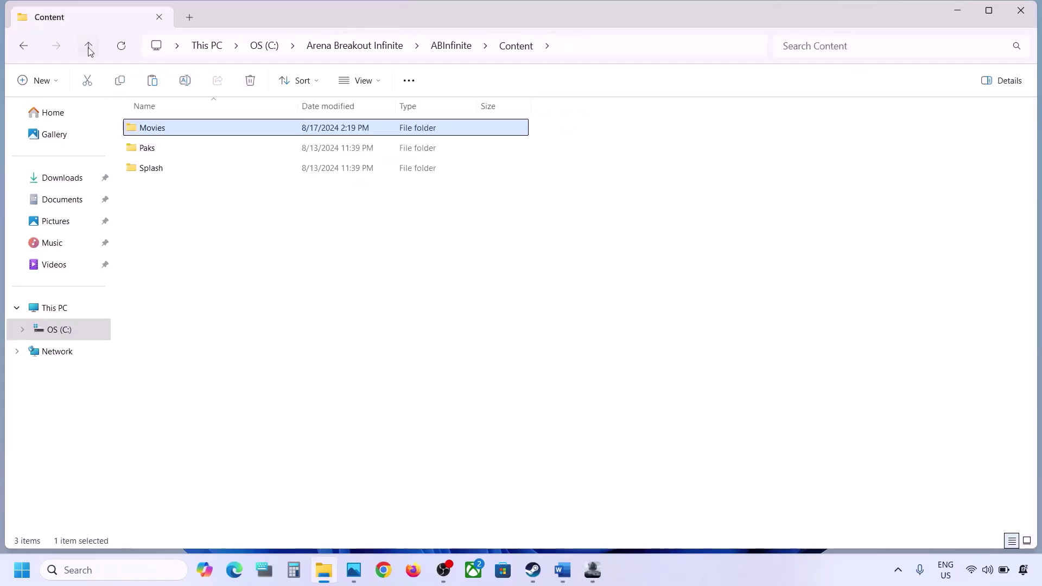
left_click(1021, 10)
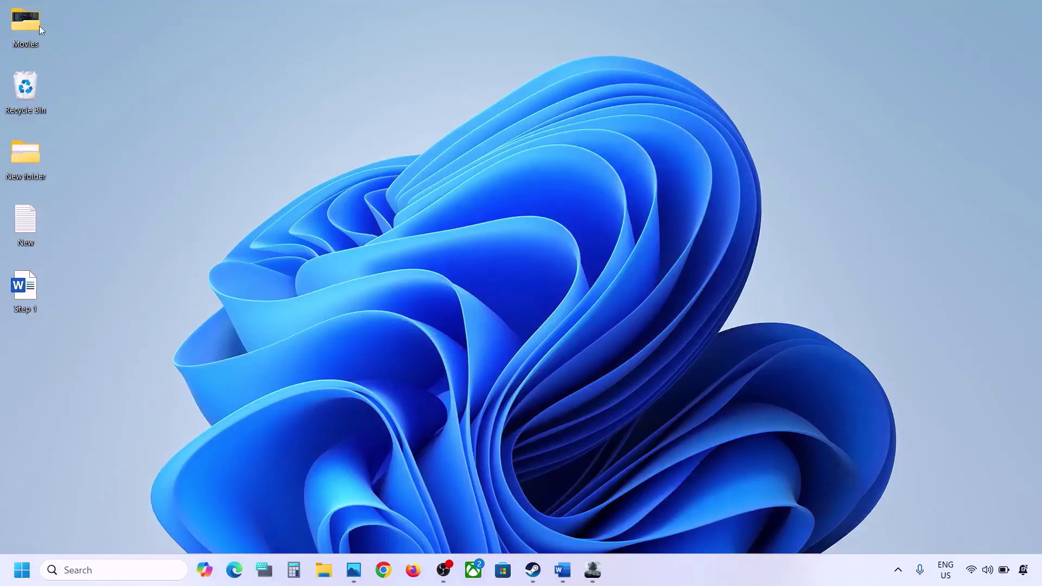
- Return to the Word document and read Step 4 on deleting the save game files, including its data-loss warning
left_click(563, 570)
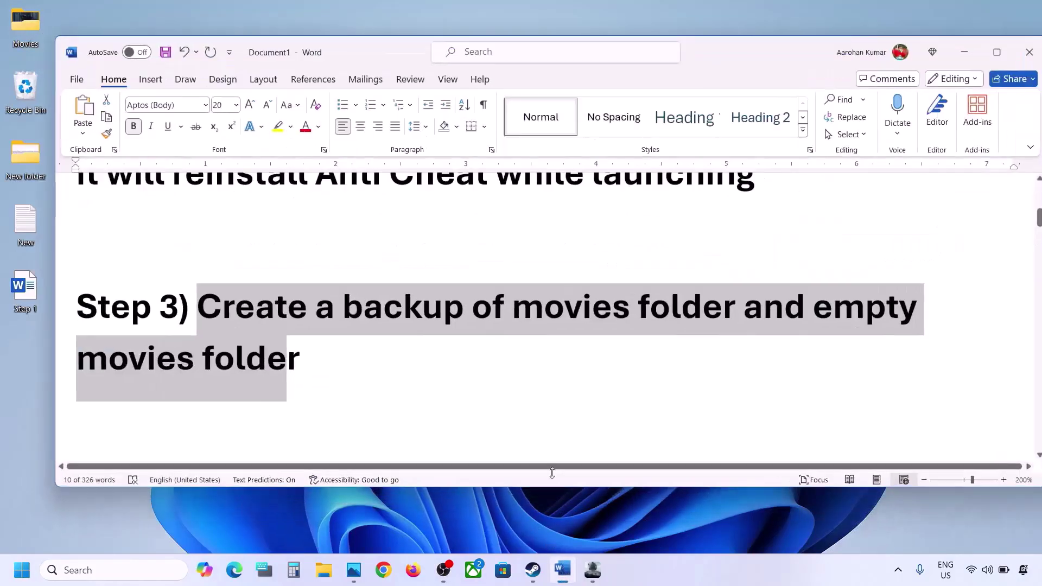
scroll(309, 359, "down", 3)
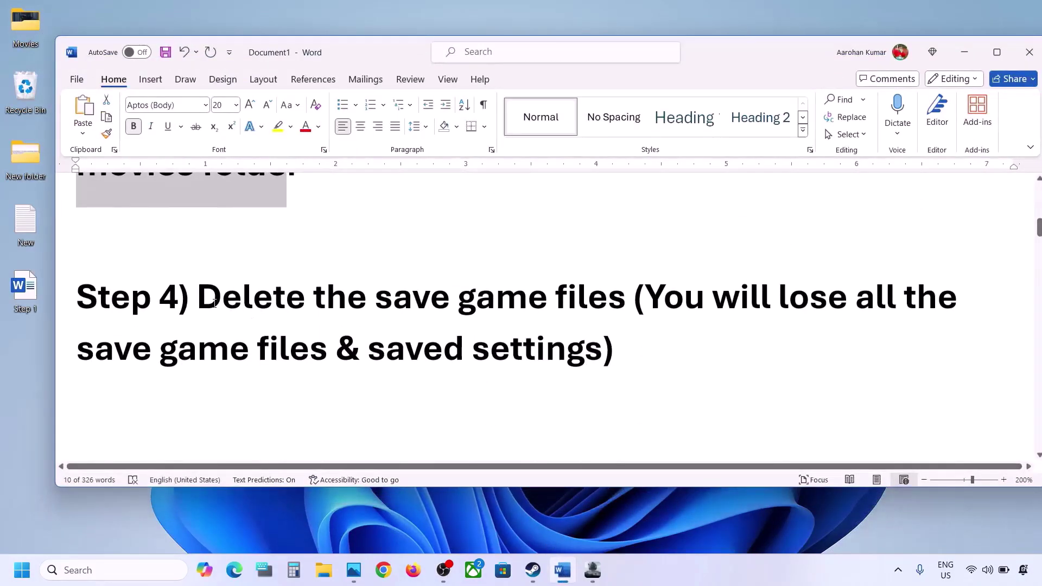
left_click_drag(198, 299, 606, 324)
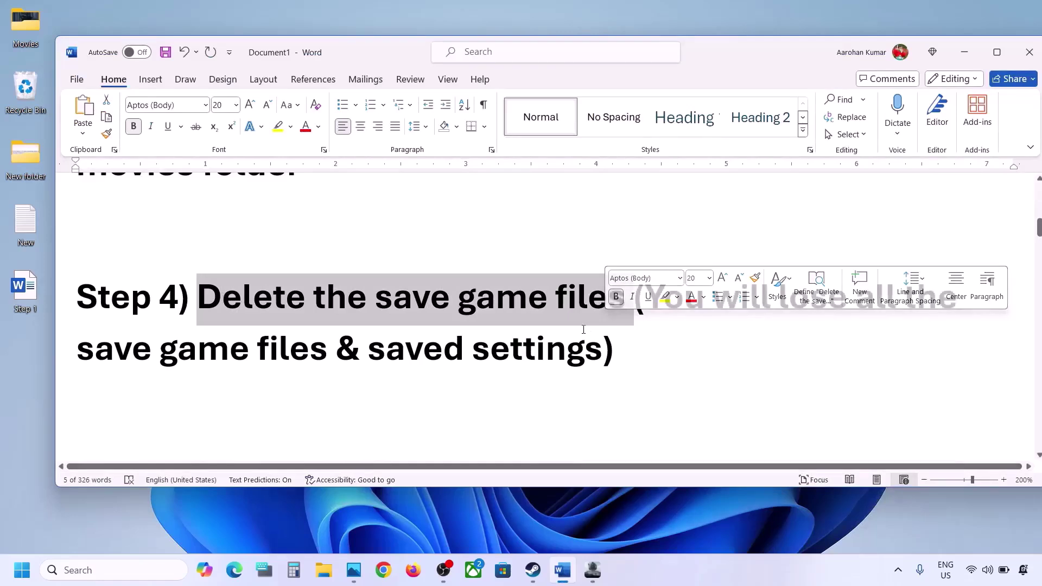
left_click(583, 329)
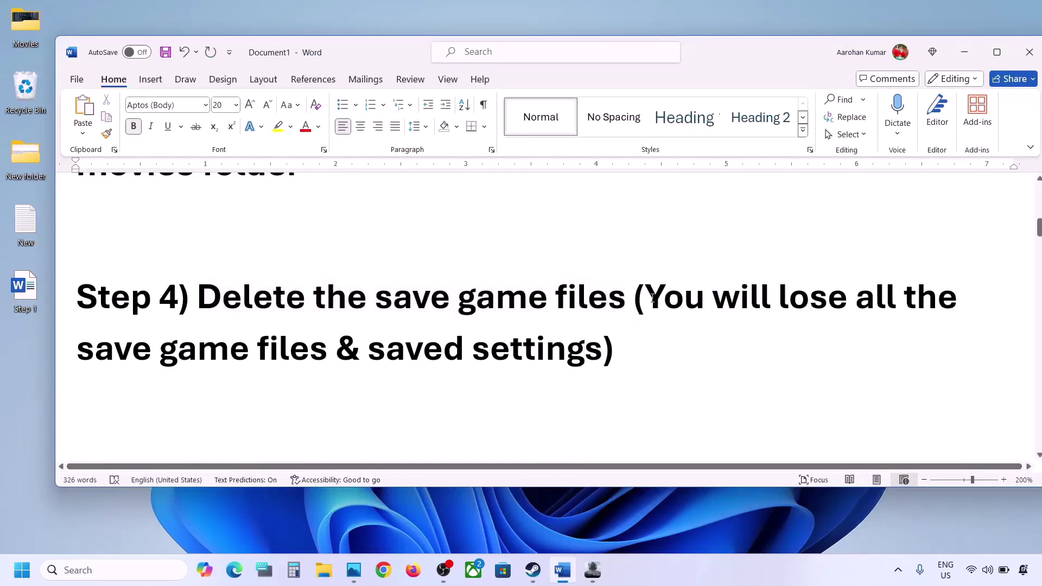
left_click_drag(652, 297, 600, 350)
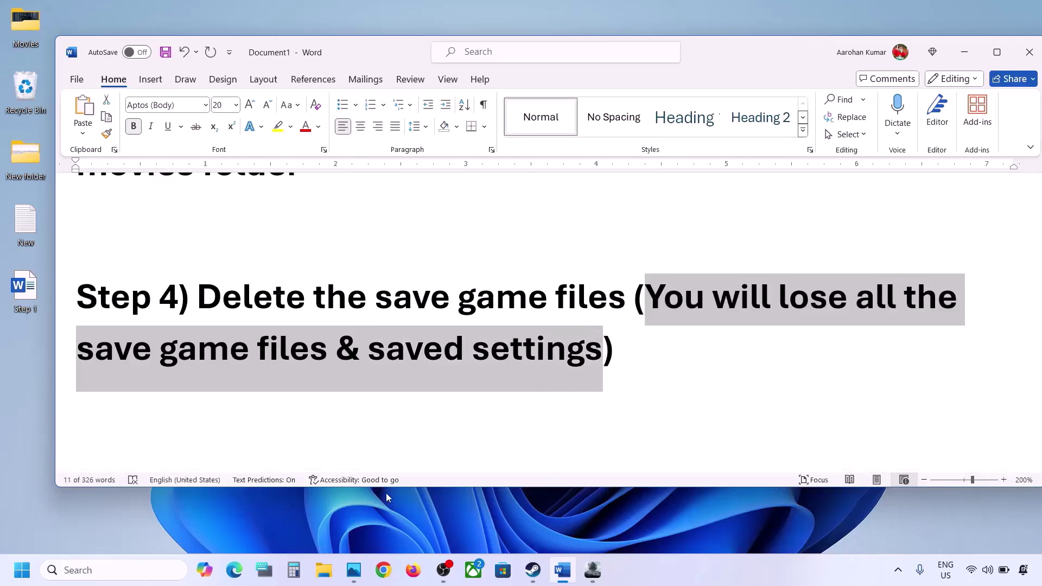
- Open File Explorer and browse through the C: drive's Users folder to the account's profile folder
left_click(324, 570)
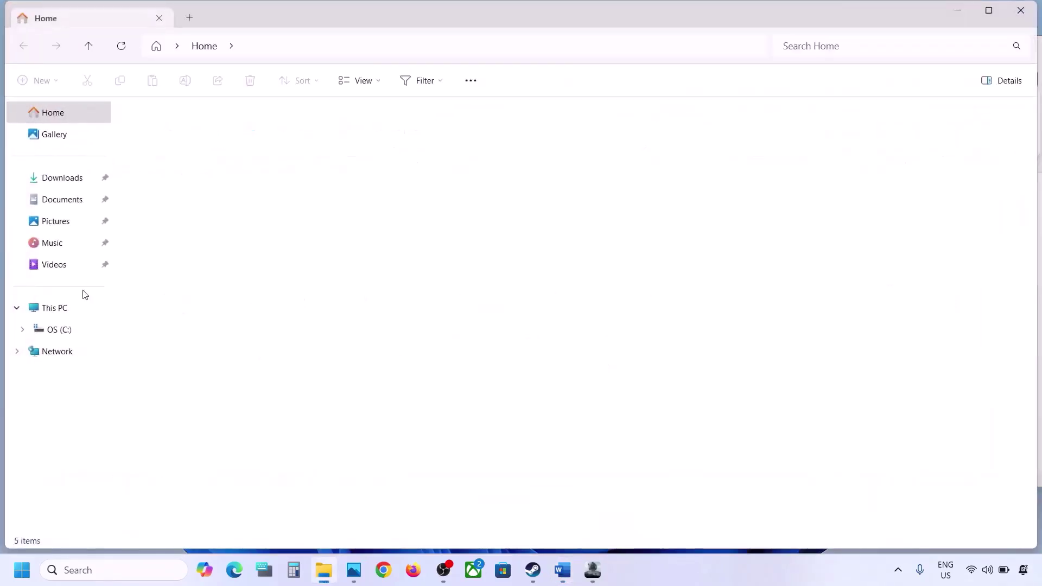
left_click(60, 309)
left_click(234, 140)
double_click(233, 139)
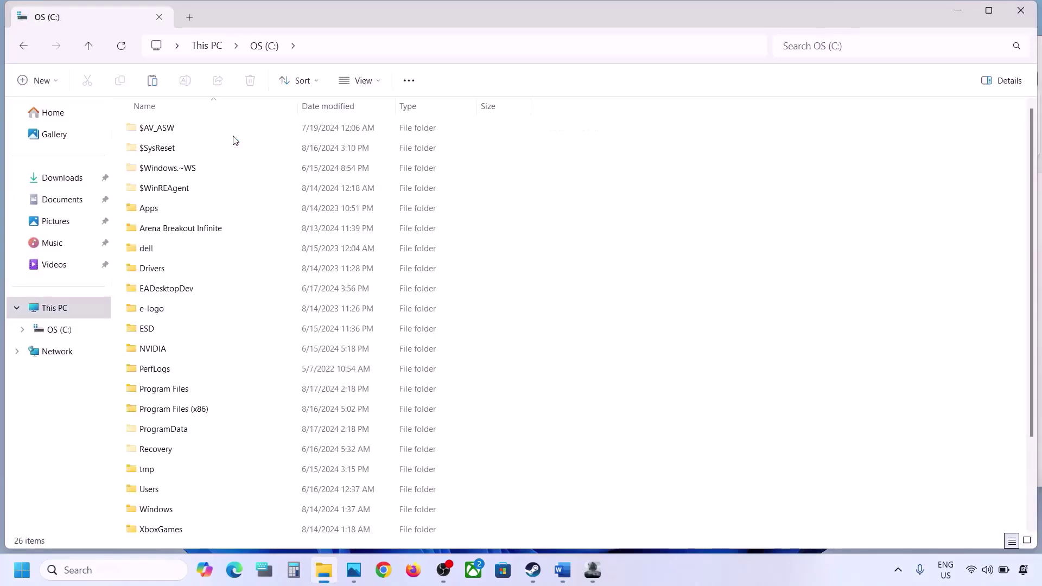
scroll(203, 299, "down", 2)
left_click(155, 386)
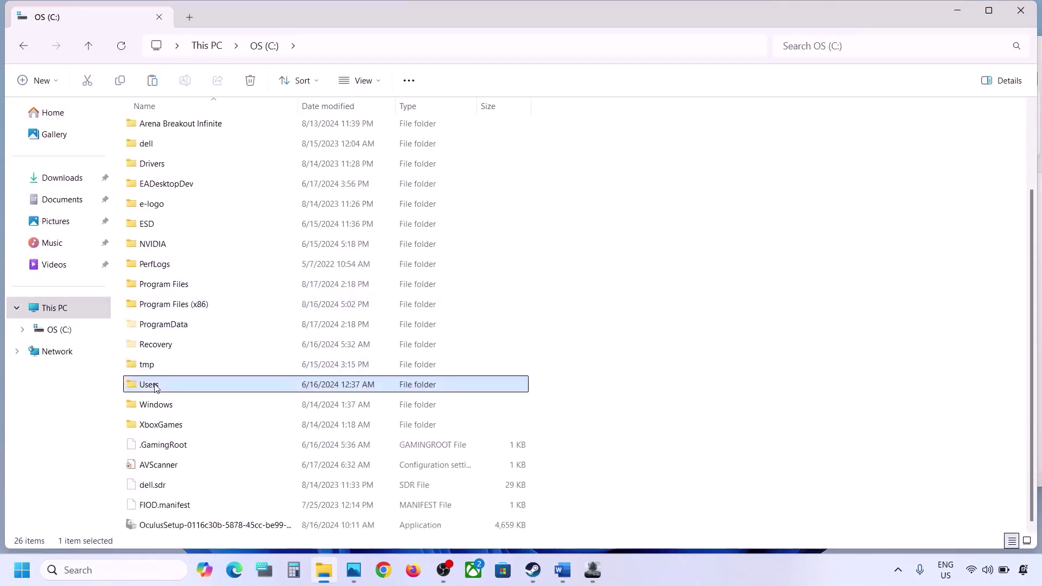
double_click(181, 386)
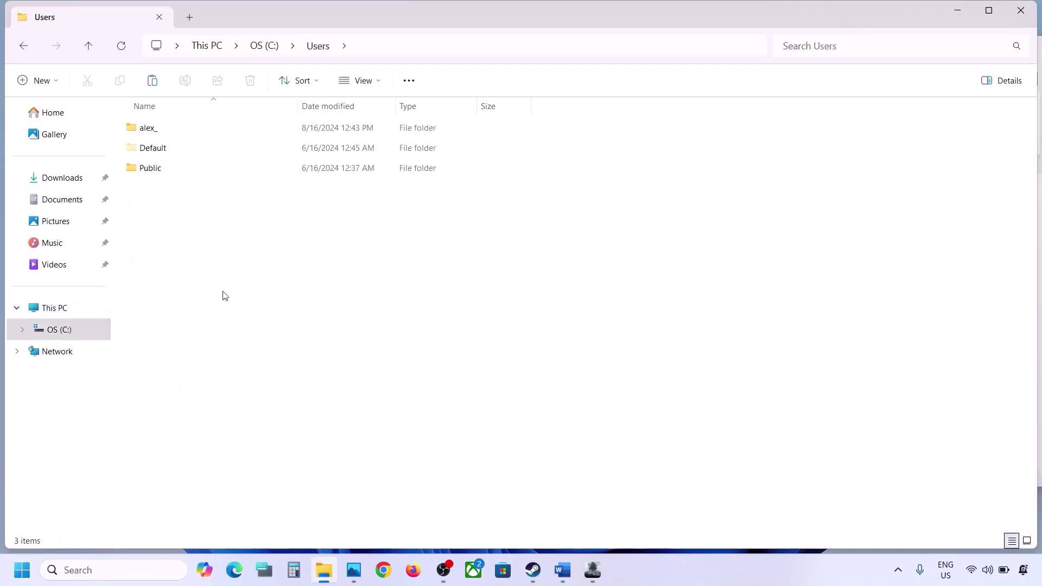
double_click(155, 133)
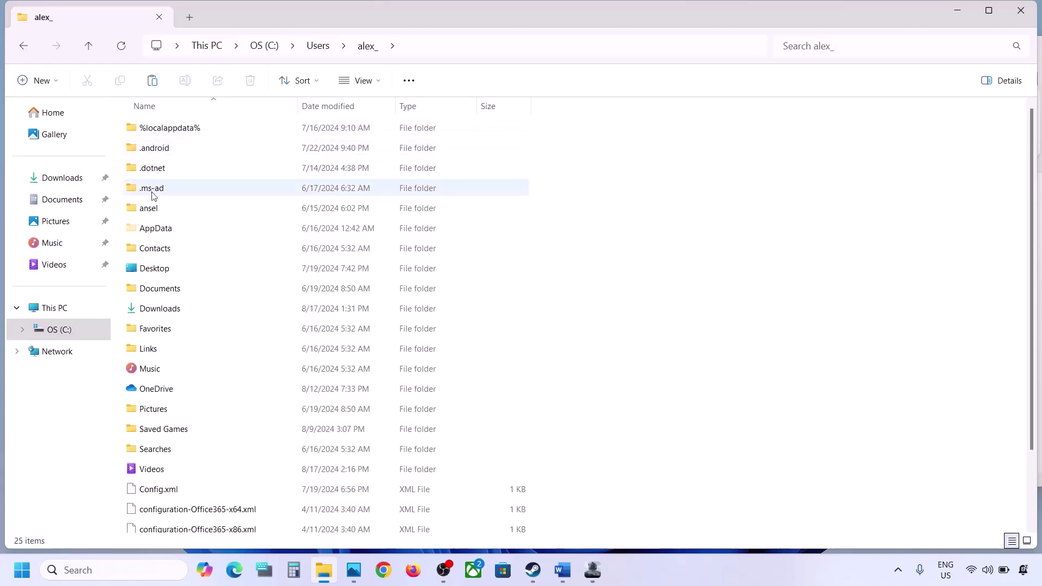
- Check the Hidden items display option and open the Local folder inside AppData
left_click(156, 230)
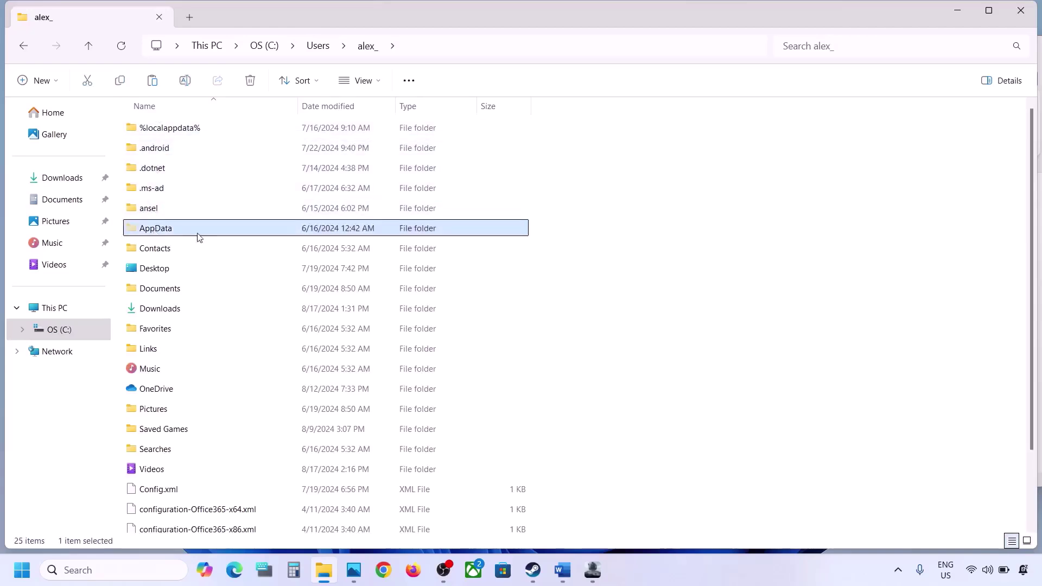
left_click(385, 83)
mouse_move(378, 333)
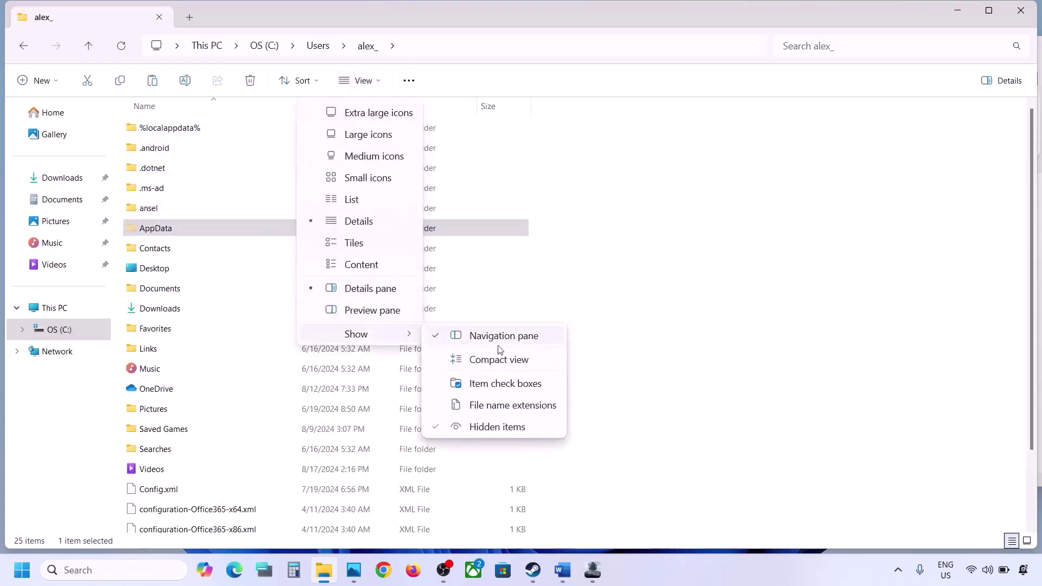
double_click(175, 232)
double_click(148, 127)
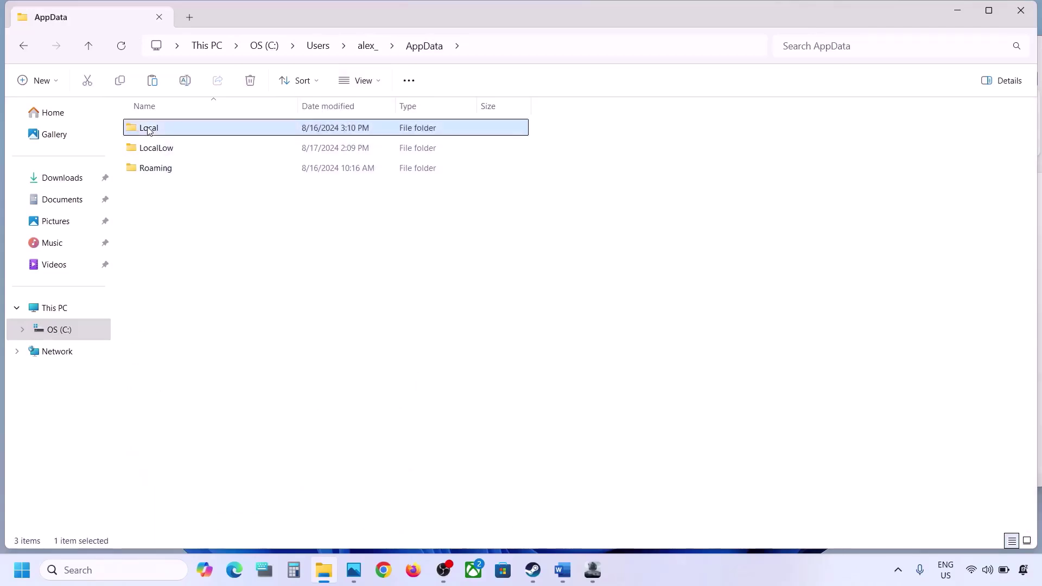
- Locate the ABInfinite save folder in Local and bring up its available file actions
scroll(181, 285, "down", 3)
scroll(181, 285, "down", 1)
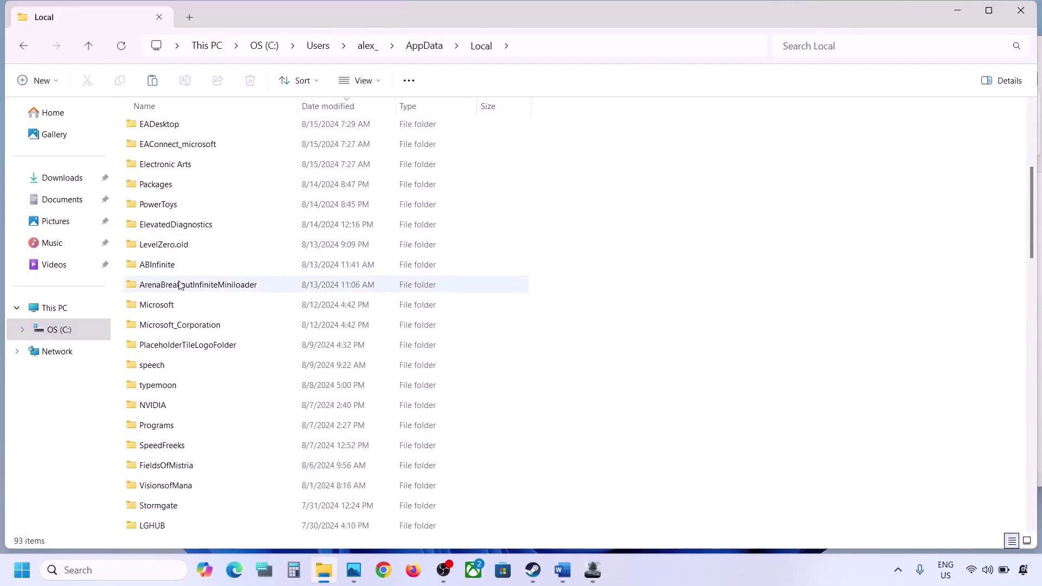
left_click(165, 272)
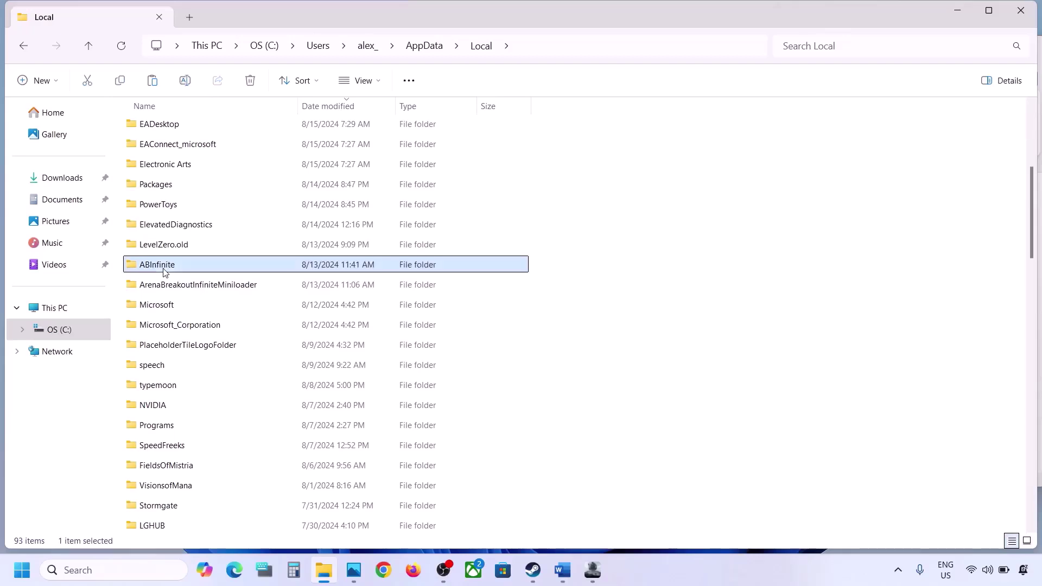
mouse_move(186, 267)
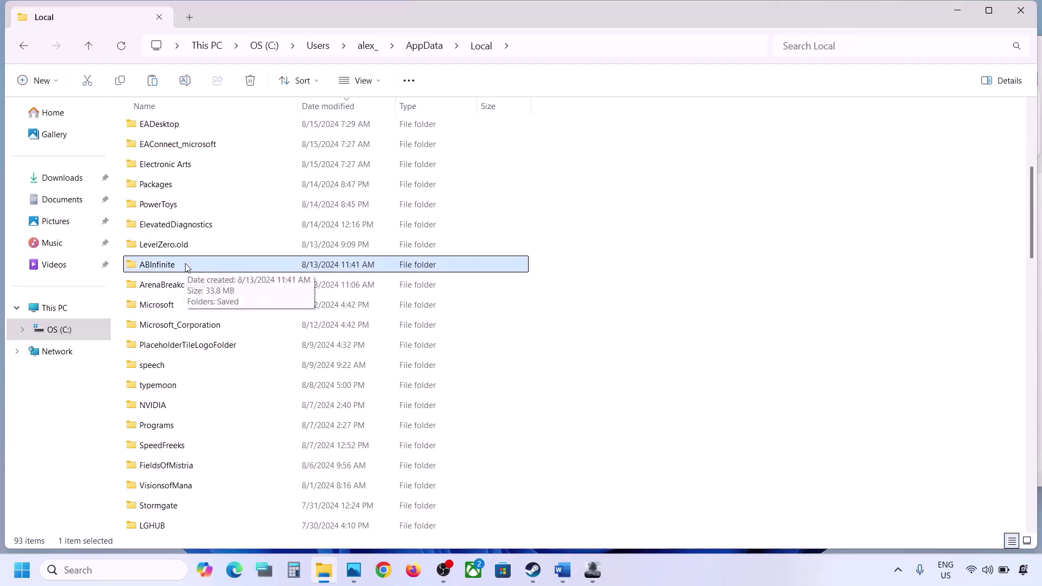
right_click(187, 265)
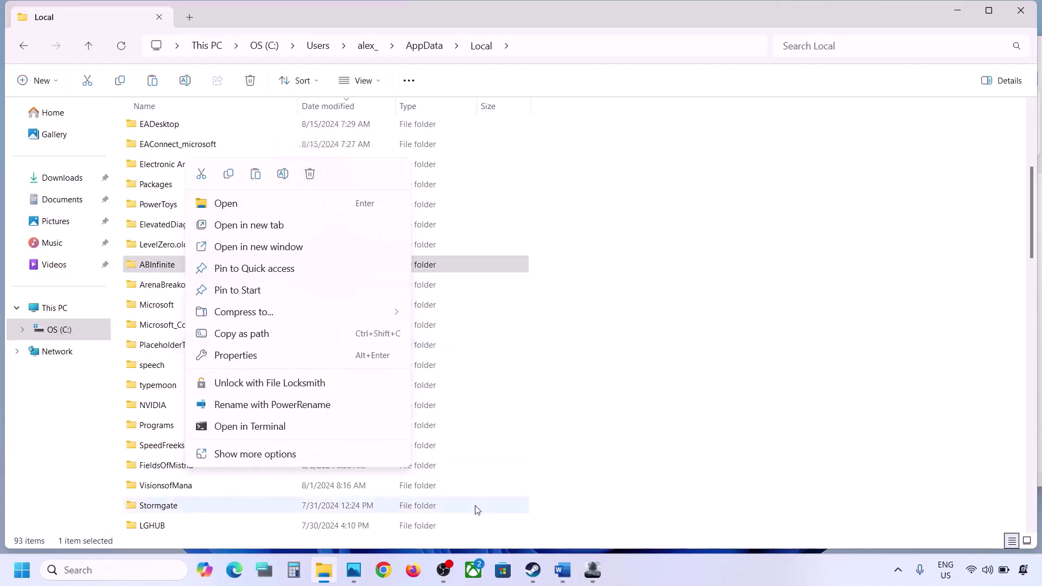
- Switch back to the Word document and read Step 5 on disabling overlays and closing overlay and overclocking apps
left_click(562, 570)
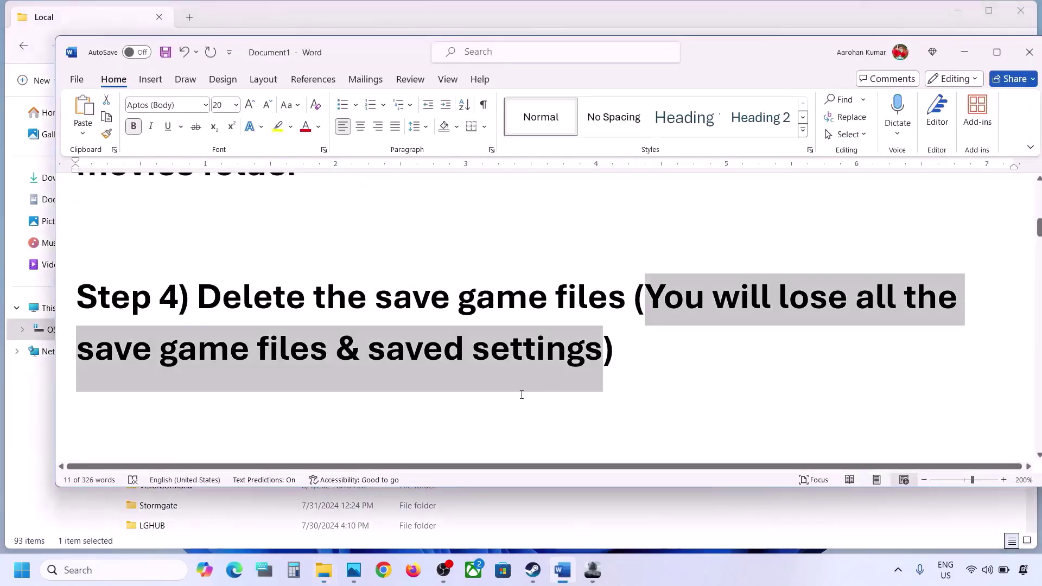
scroll(448, 360, "down", 5)
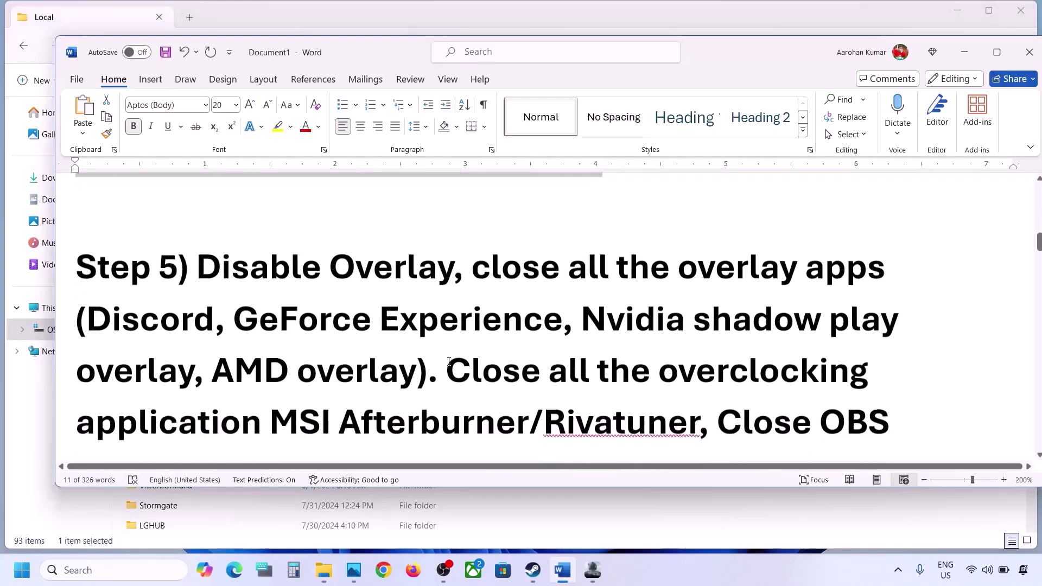
left_click_drag(195, 246, 451, 265)
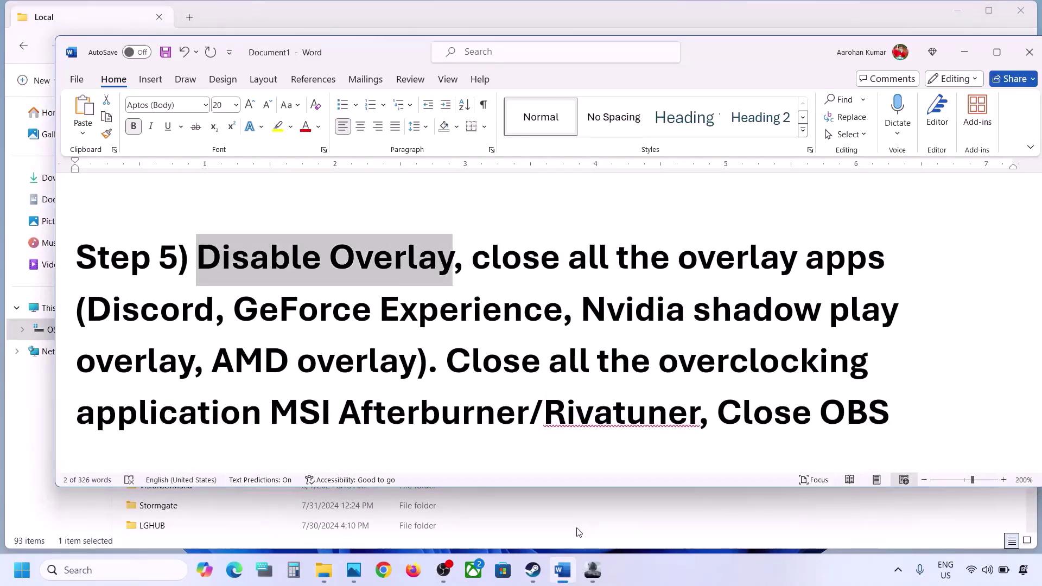
- Switch to Steam and open the properties of Hunt: Showdown 1896 to check its in-game Steam Overlay setting
left_click(533, 569)
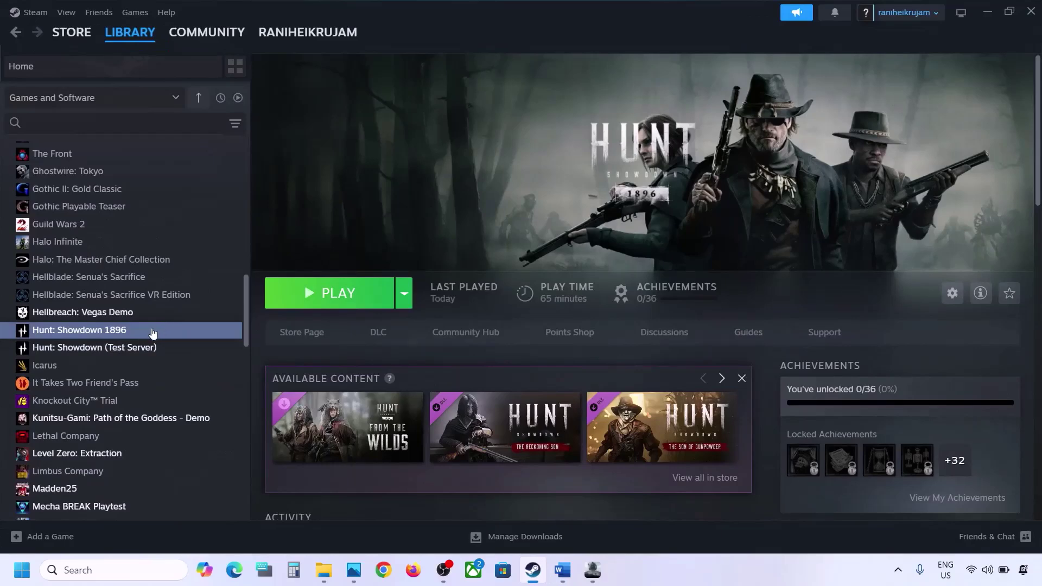
right_click(152, 333)
left_click(210, 428)
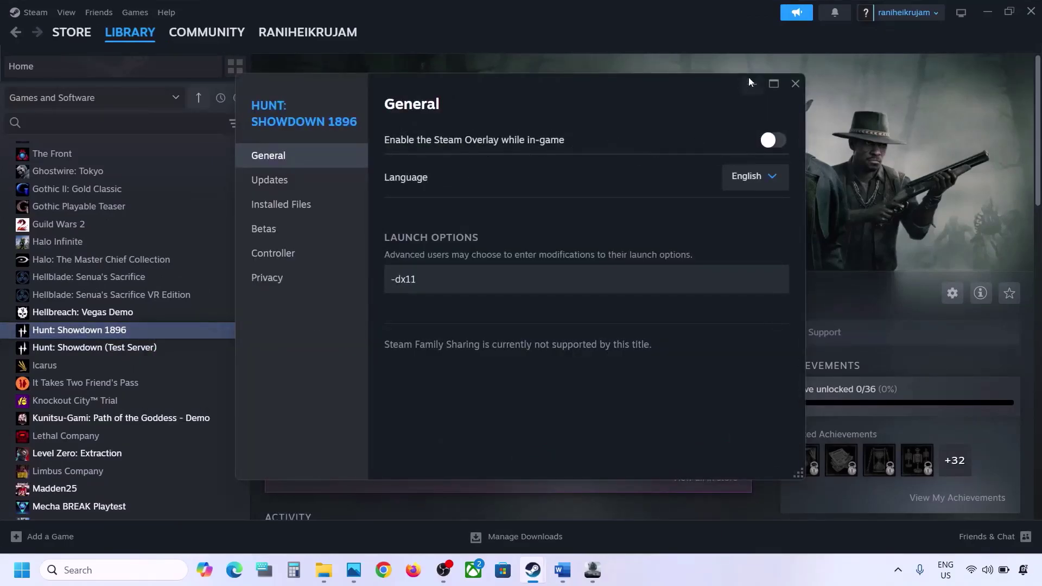
- Close the game properties, switch back to the Word document and read Step 5's list of overlay apps to close
left_click(794, 83)
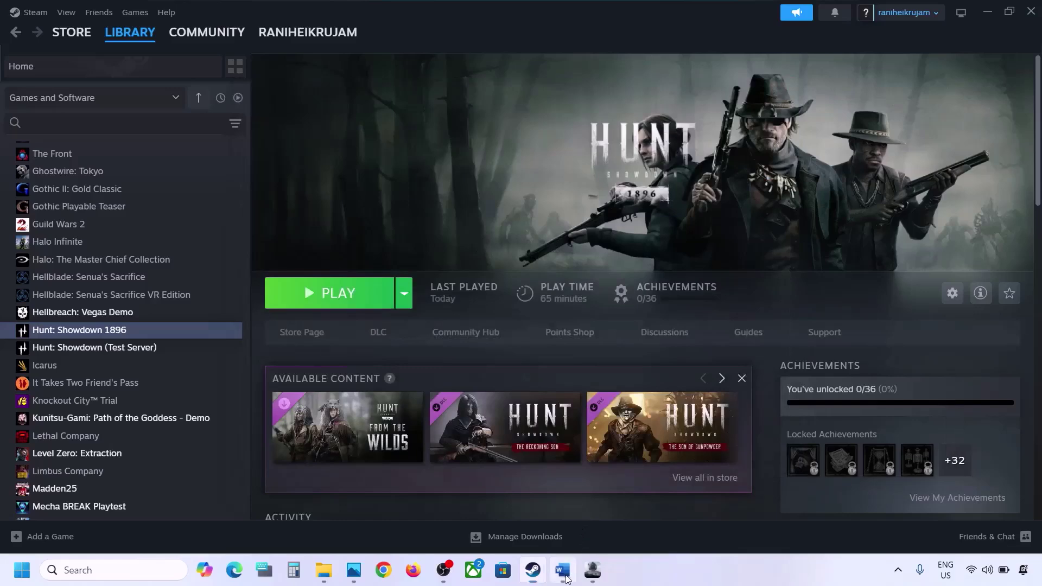
left_click(562, 570)
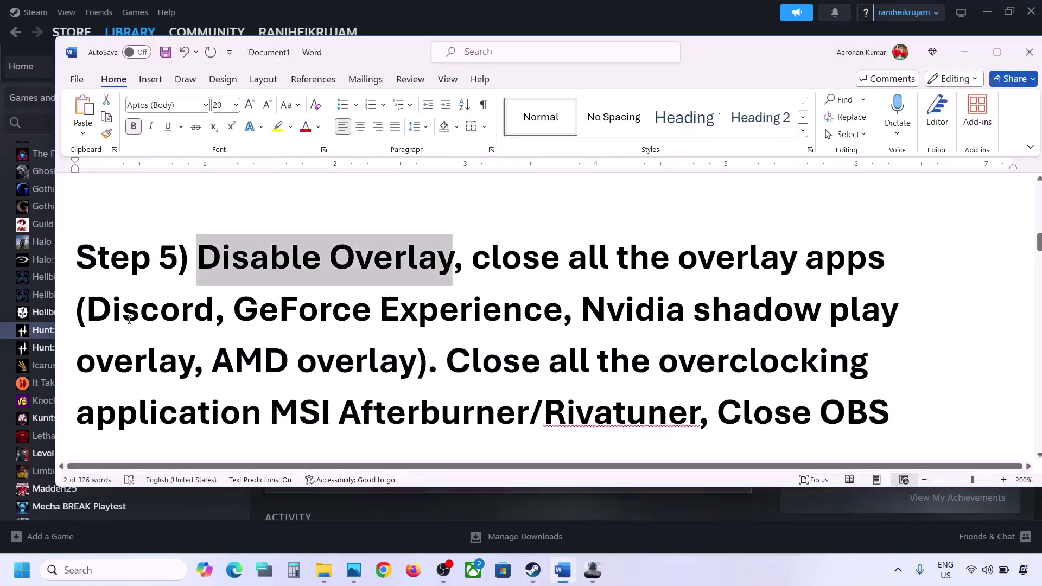
left_click_drag(110, 323, 213, 309)
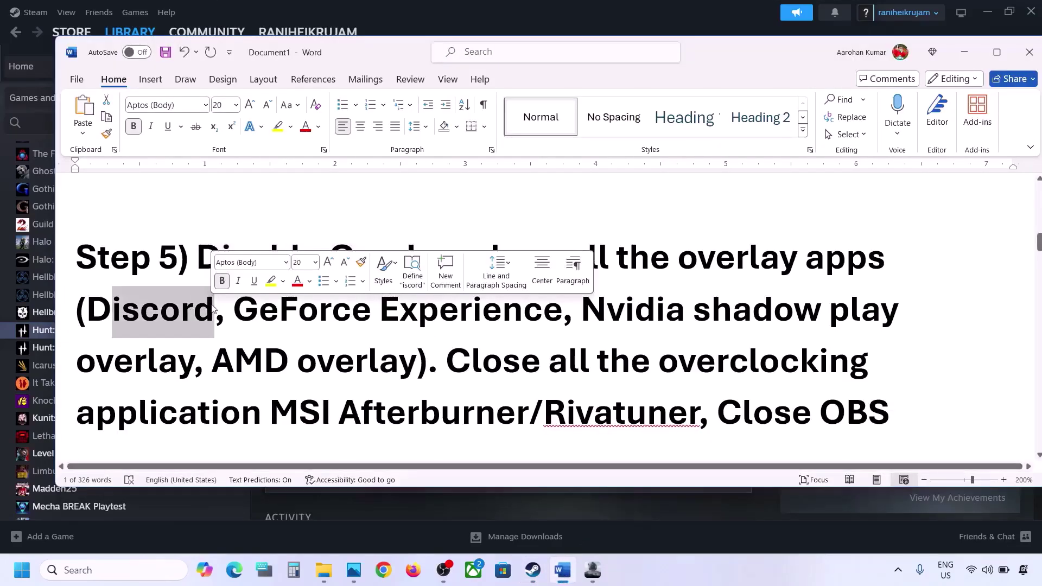
left_click_drag(245, 309, 491, 297)
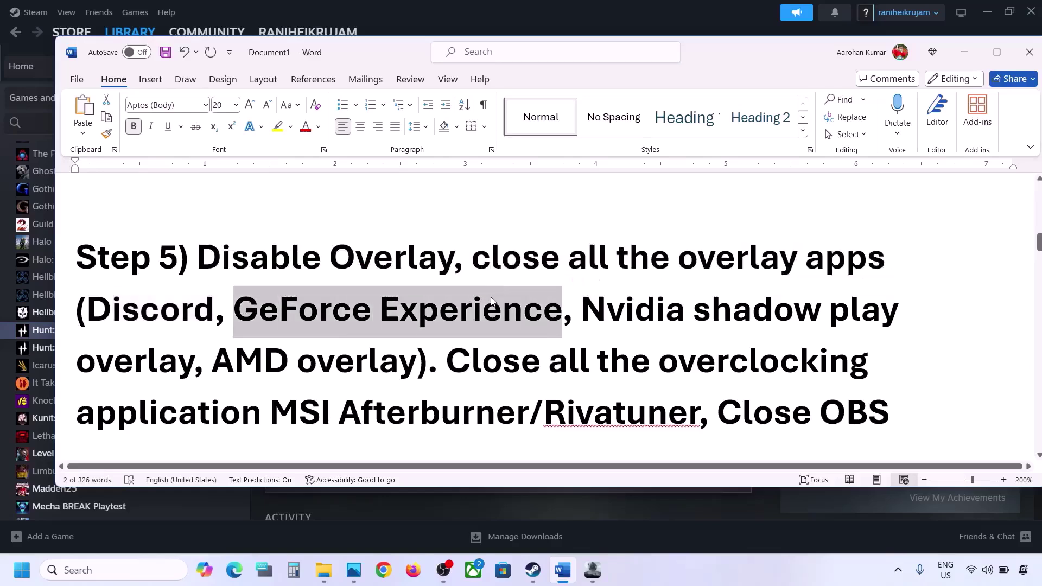
left_click(483, 307)
left_click_drag(468, 254, 421, 368)
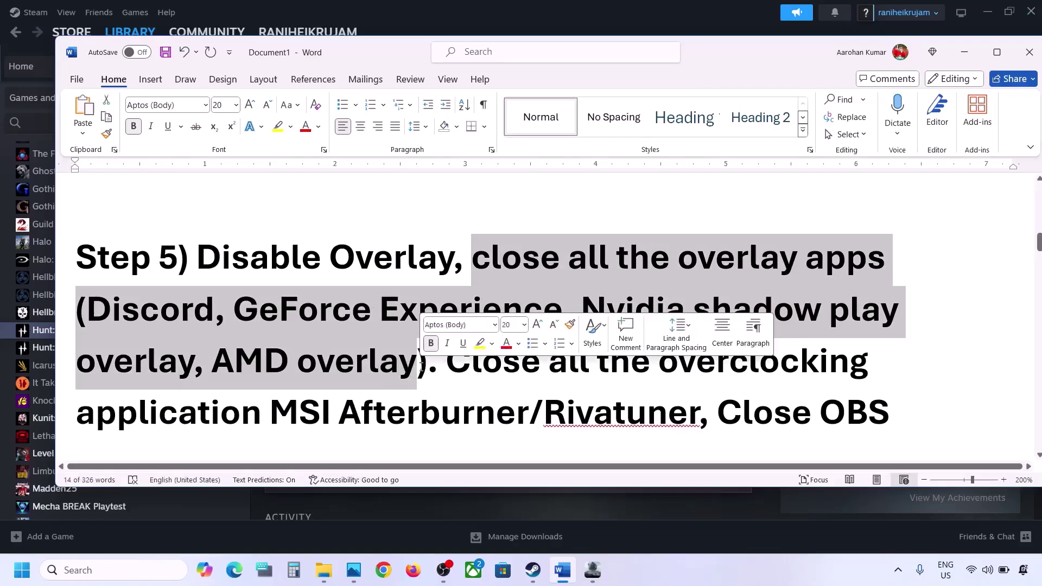
left_click(421, 364)
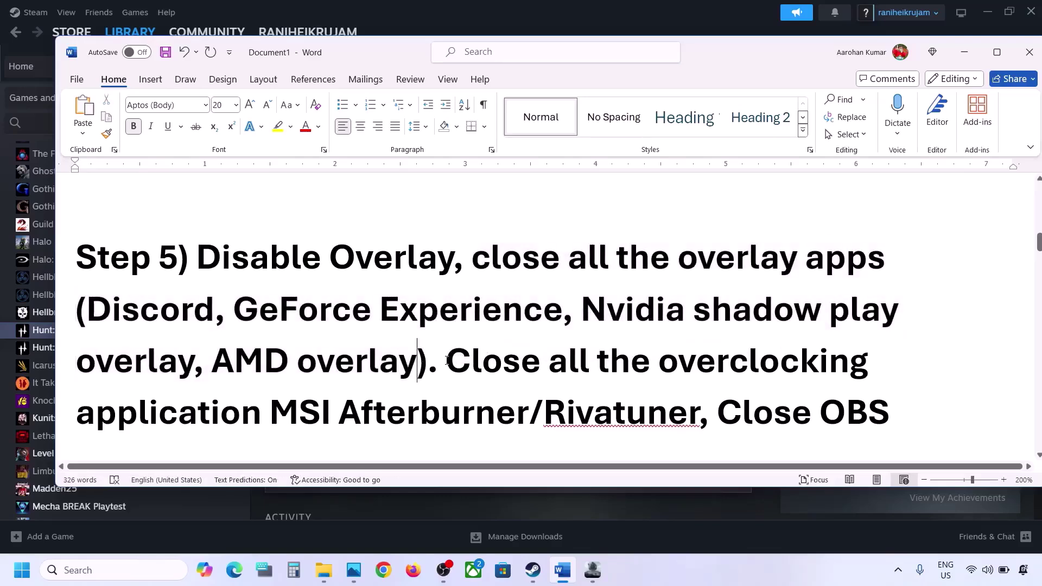
- Read the rest of Step 5 on closing overclocking applications such as MSI Afterburner/Rivatuner and closing OBS
left_click_drag(447, 360, 432, 402)
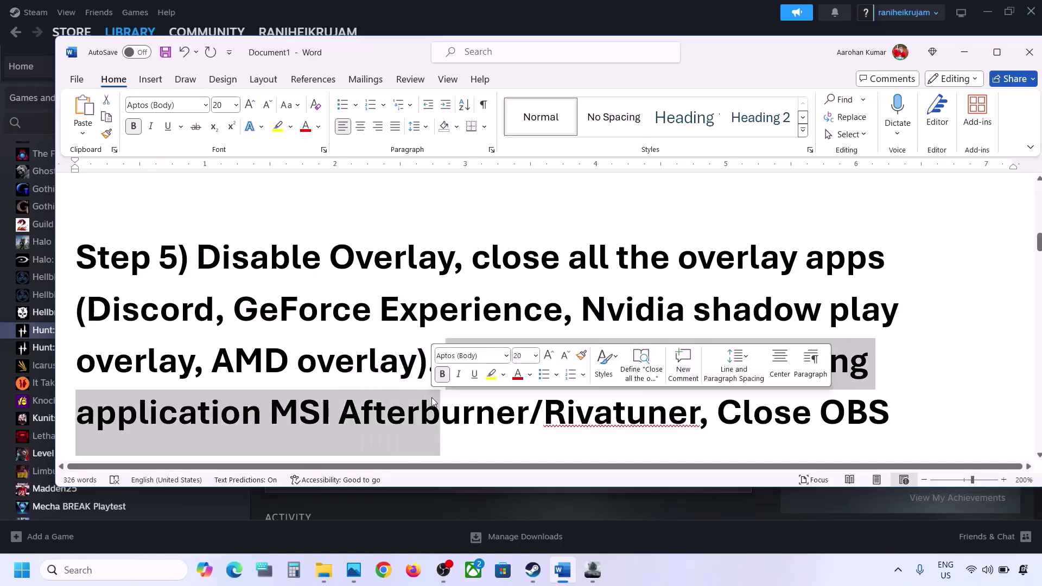
right_click(432, 402)
scroll(277, 391, "down", 1)
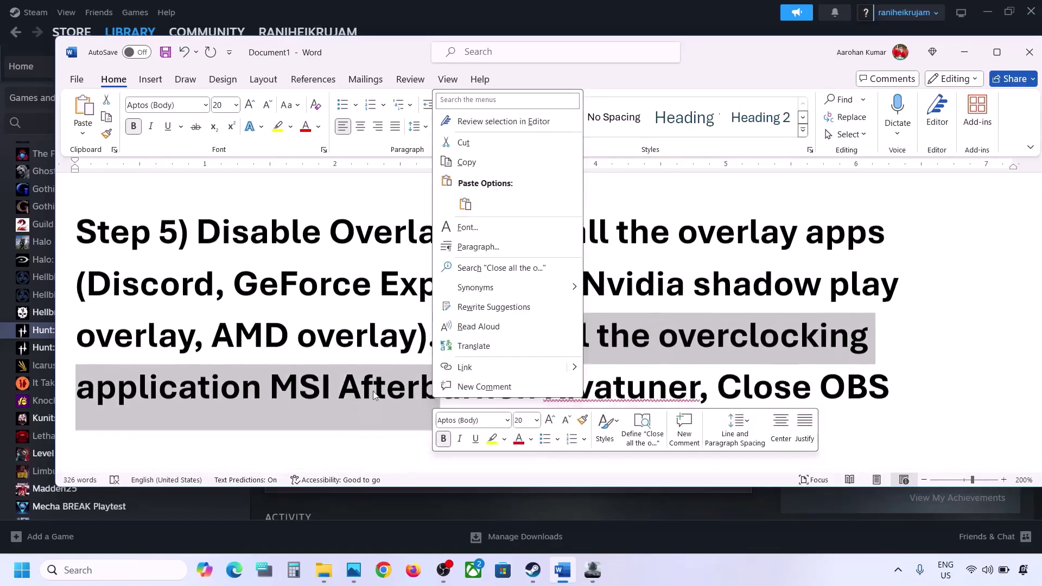
left_click(278, 386)
left_click_drag(276, 384, 471, 387)
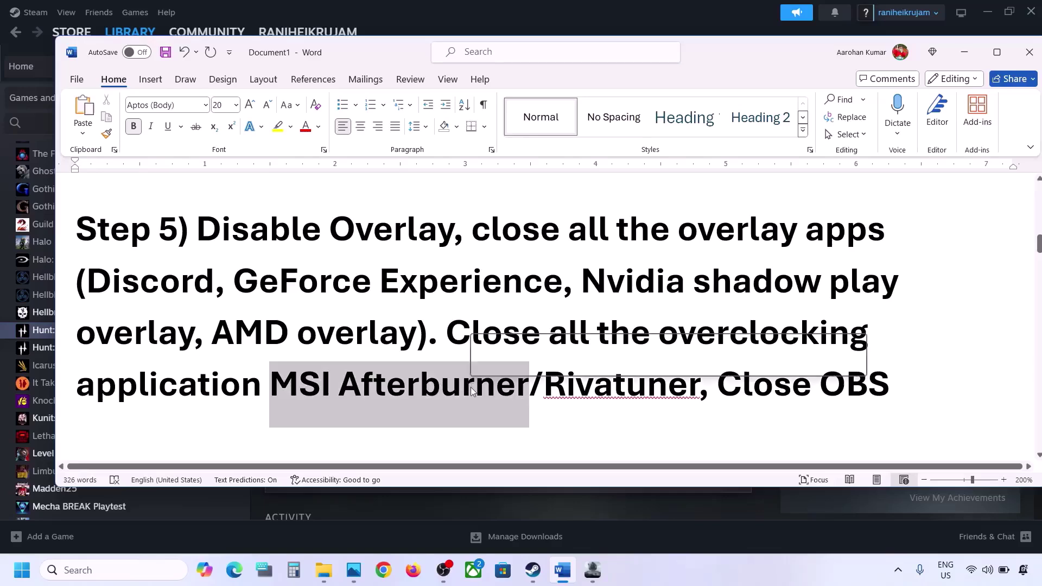
left_click(434, 363)
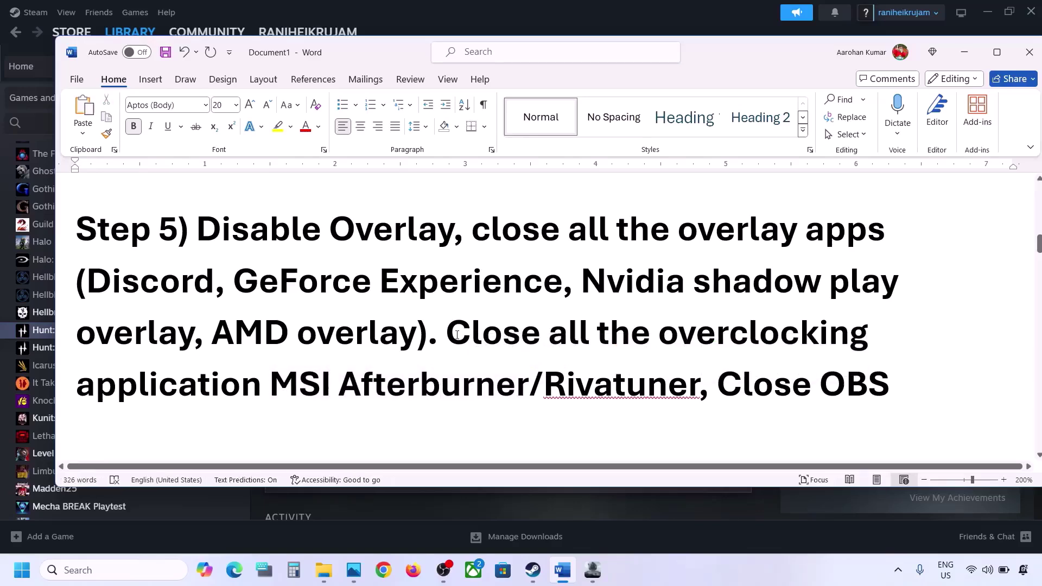
left_click_drag(458, 335, 890, 388)
left_click(775, 391)
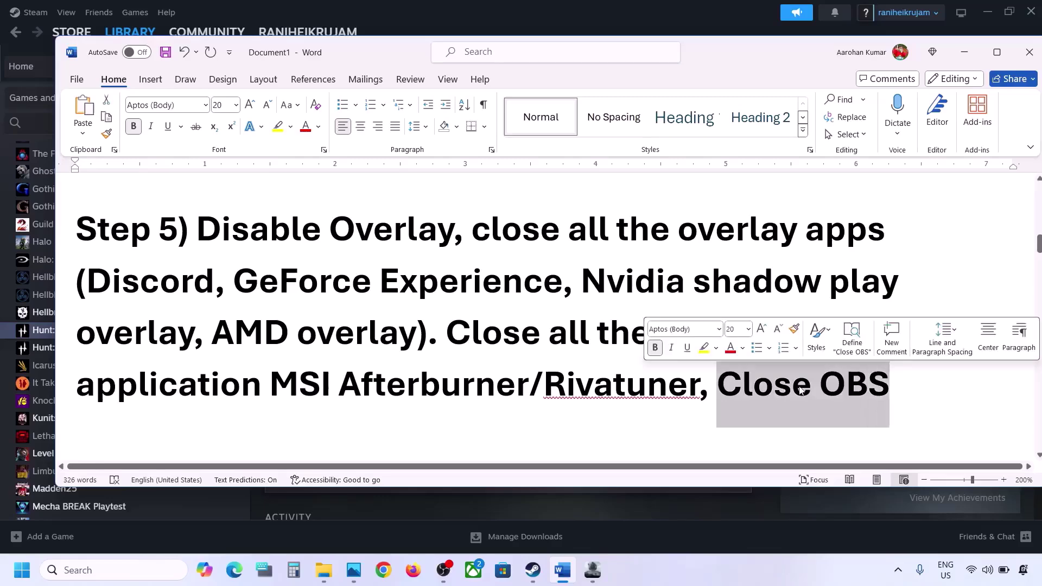
left_click(555, 331)
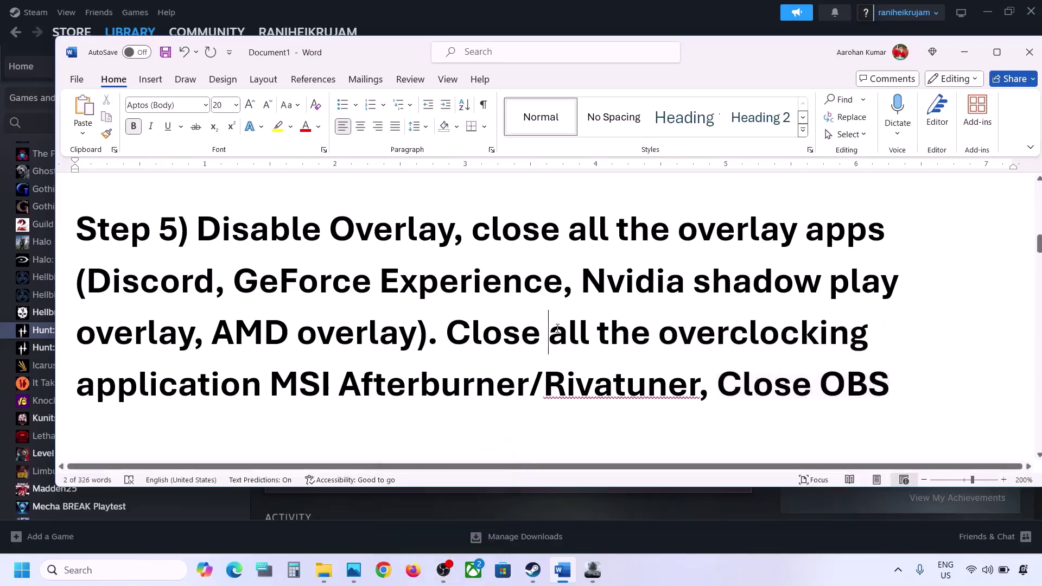
- Read Step 6 on unplugging external devices, USB adapters and extra controllers, and removing the undervolt
scroll(555, 326, "down", 5)
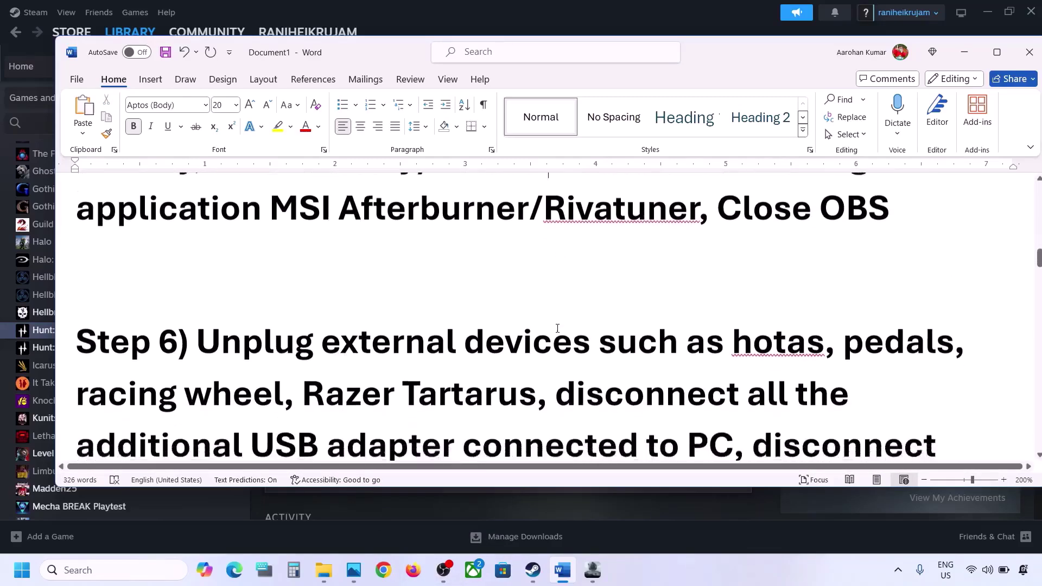
left_click_drag(208, 294, 494, 396)
scroll(494, 396, "down", 2)
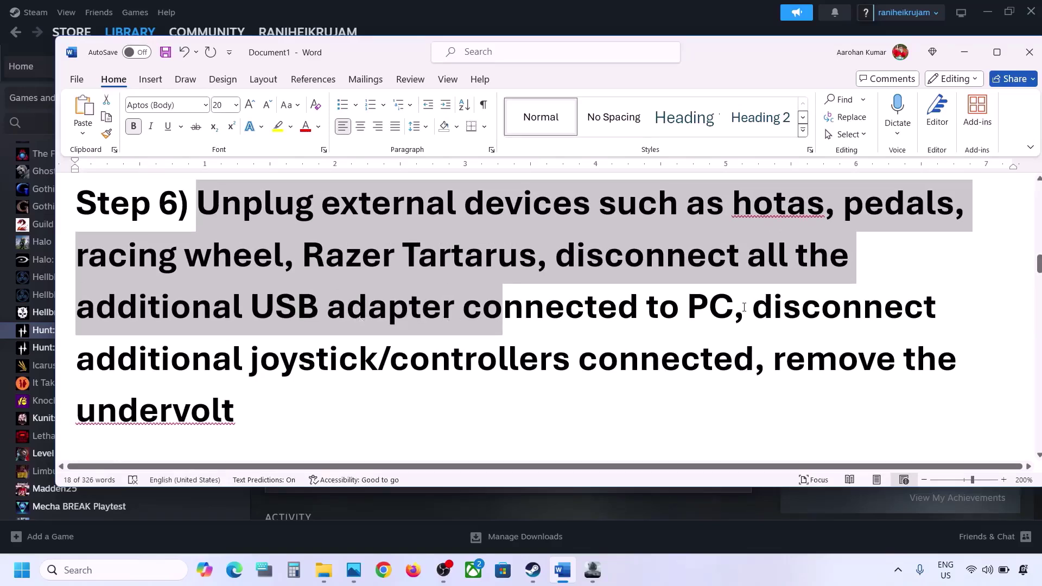
left_click_drag(744, 307, 749, 352)
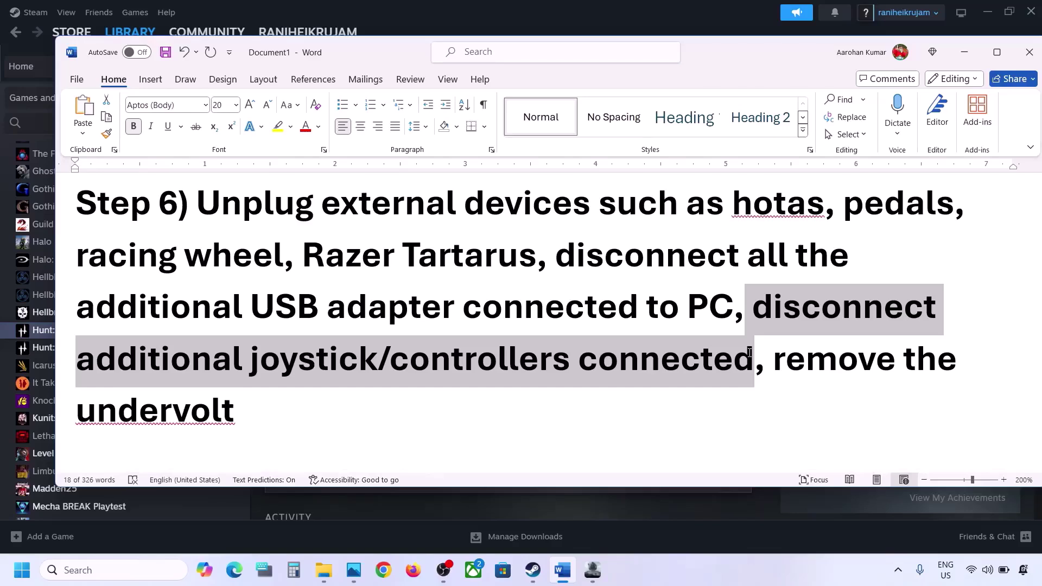
left_click_drag(773, 359, 257, 413)
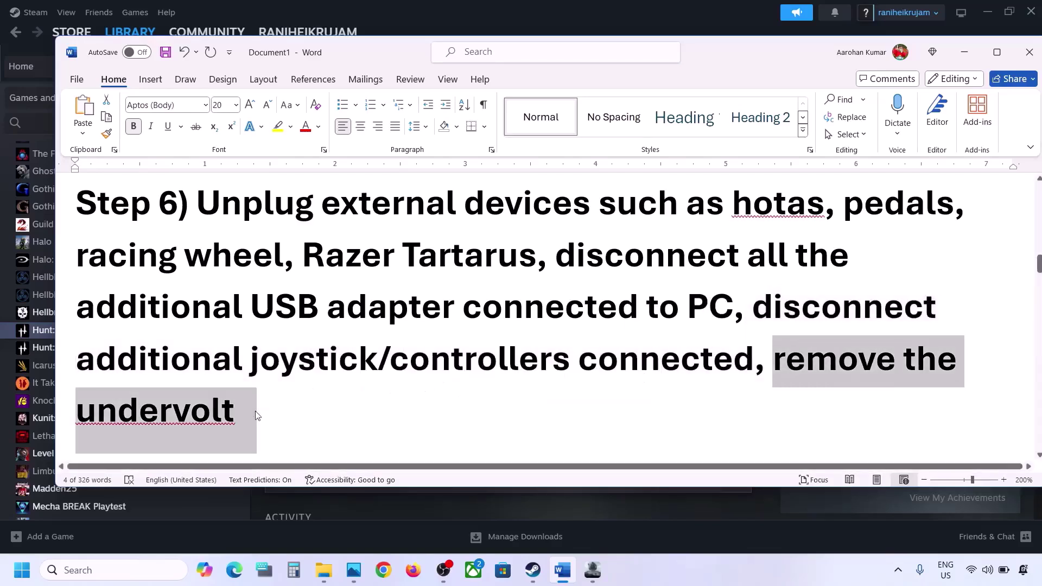
left_click(256, 416)
- Read Step 7 on running the game as administrator, and open Arena Breakout Infinite\ABInfinite\Binaries\Win64 on the C: drive in File Explorer
scroll(255, 414, "down", 5)
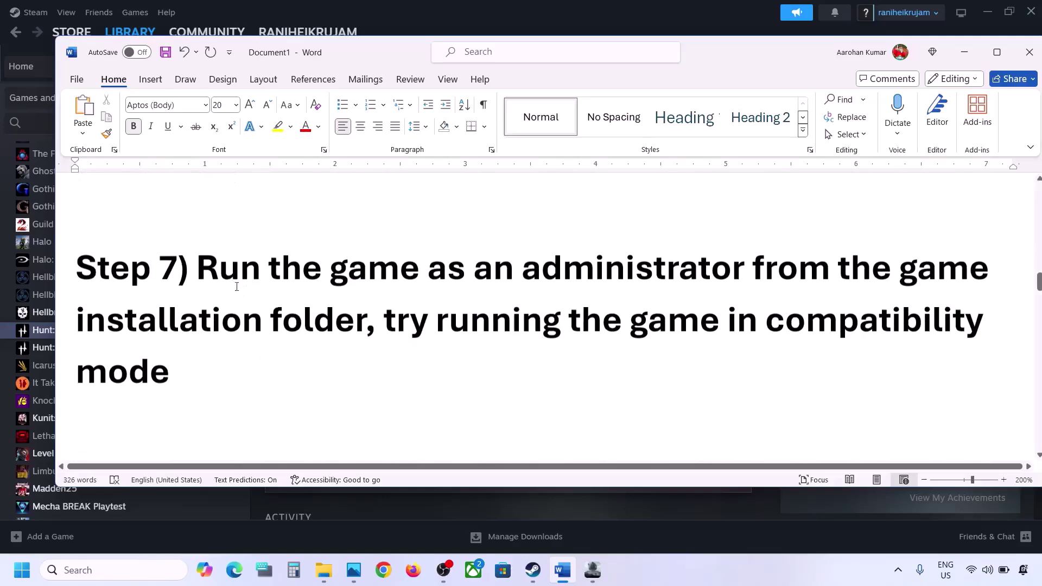
left_click_drag(197, 269, 350, 319)
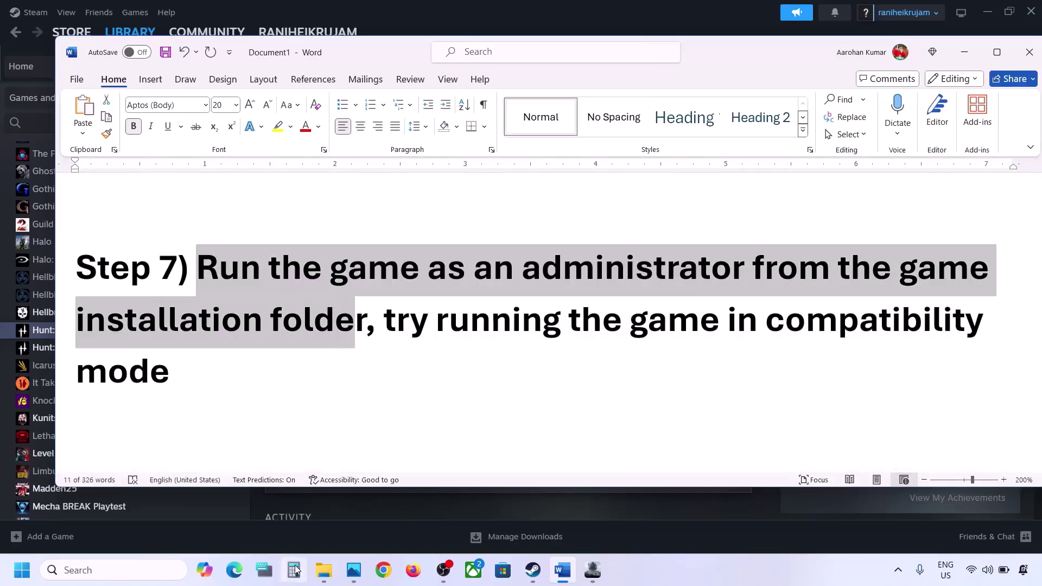
left_click(324, 570)
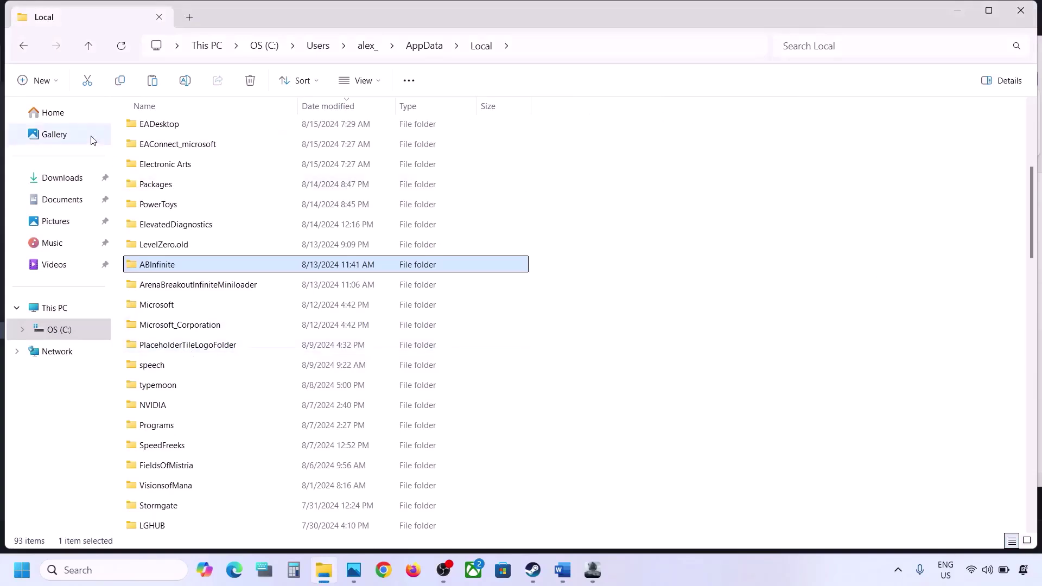
left_click(66, 334)
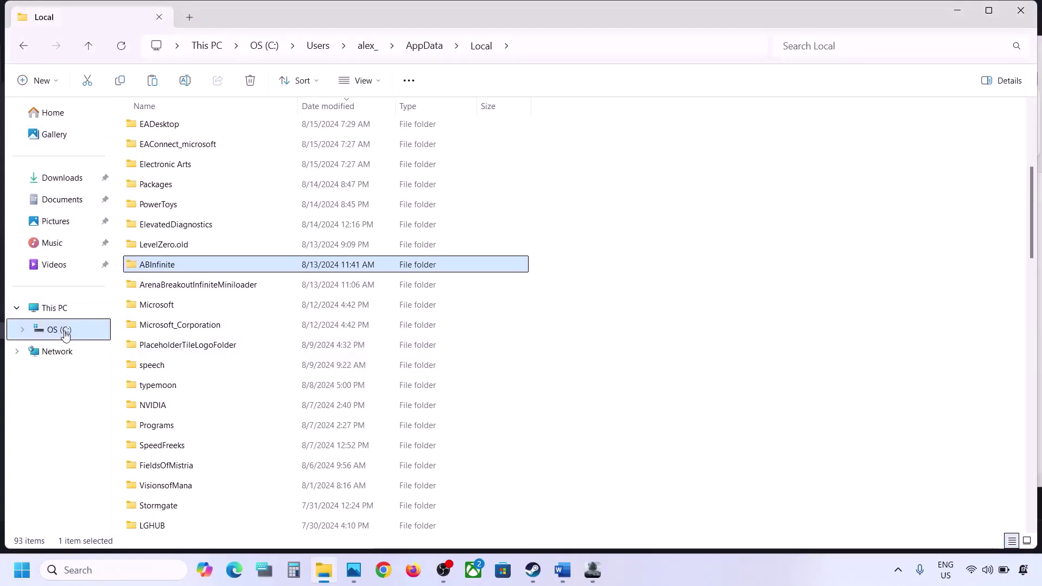
double_click(209, 228)
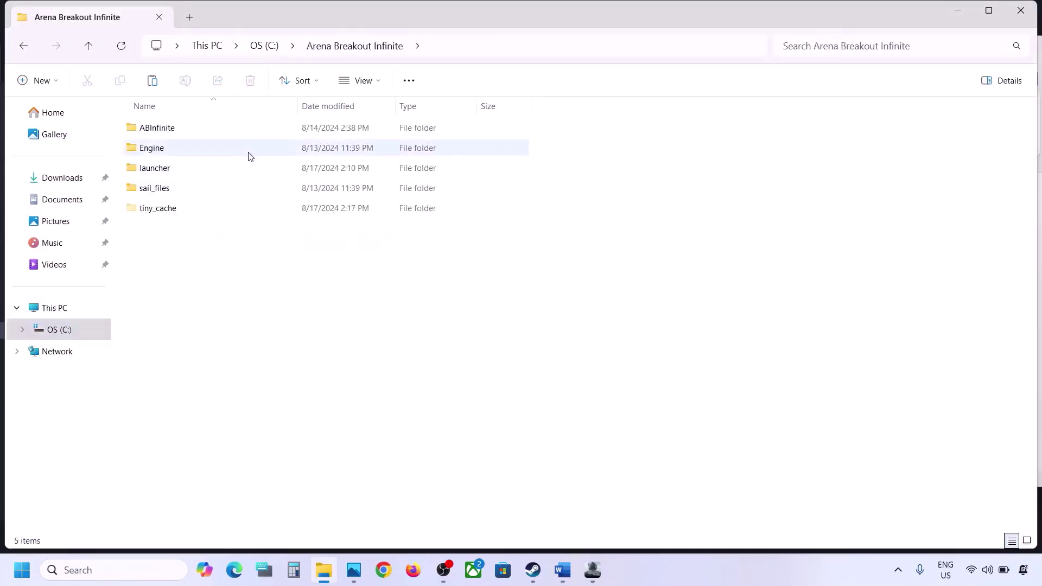
double_click(191, 135)
double_click(190, 133)
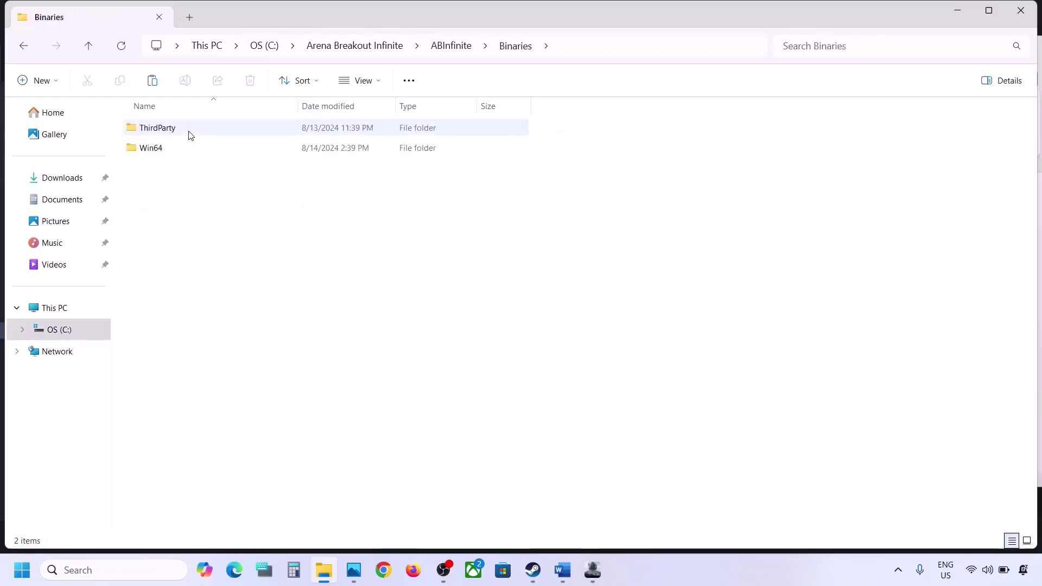
double_click(151, 147)
- Set the GameLoader application to run as an administrator in its compatibility properties and save the change
scroll(209, 368, "down", 6)
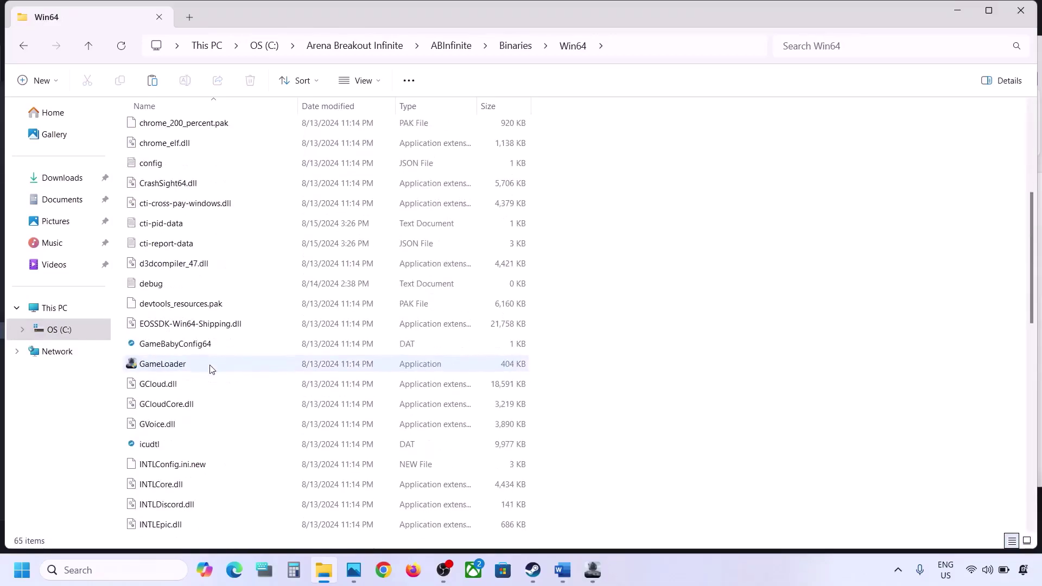
left_click(161, 306)
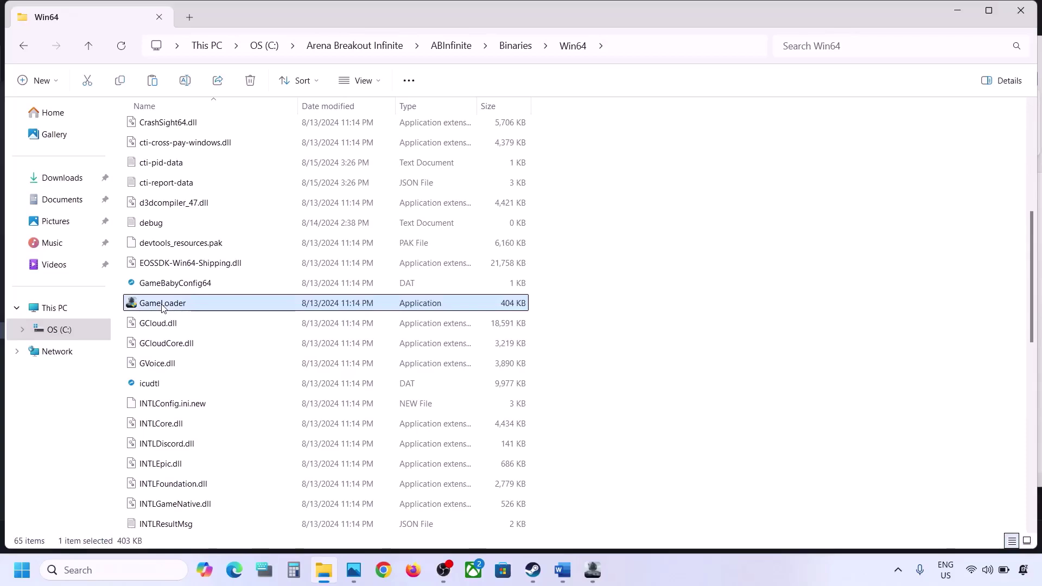
right_click(162, 305)
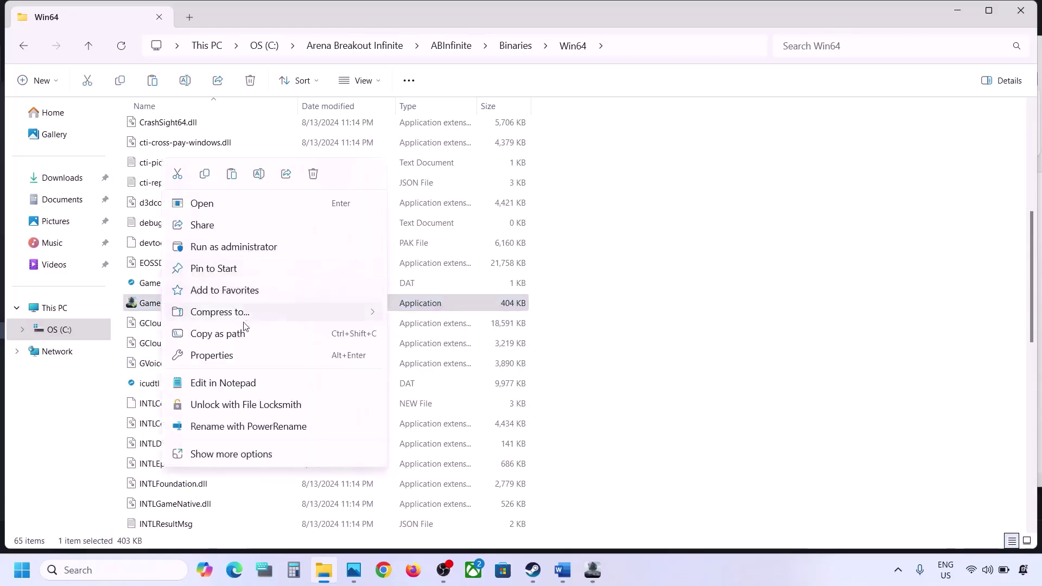
left_click(220, 361)
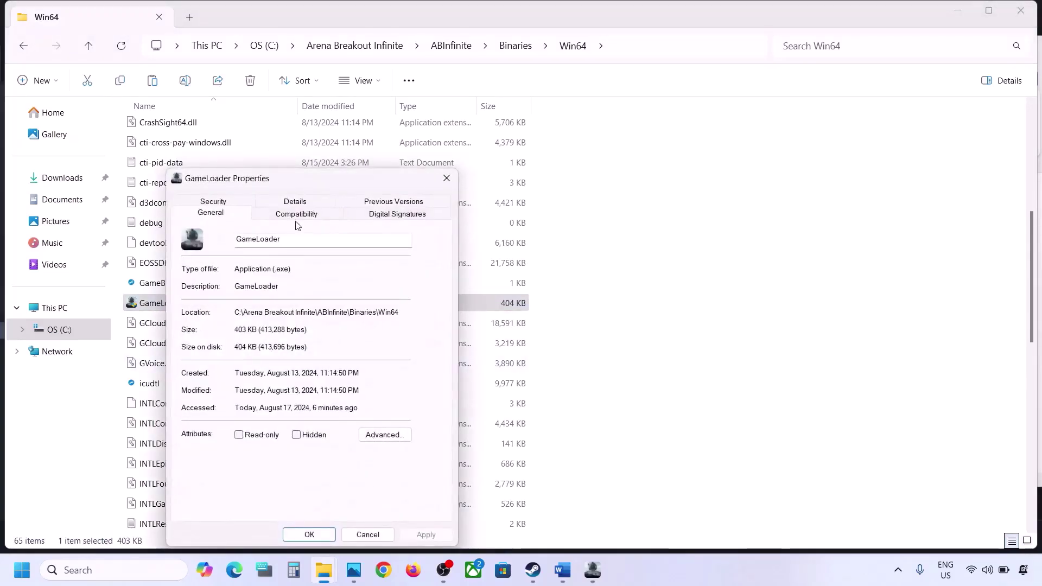
left_click(296, 215)
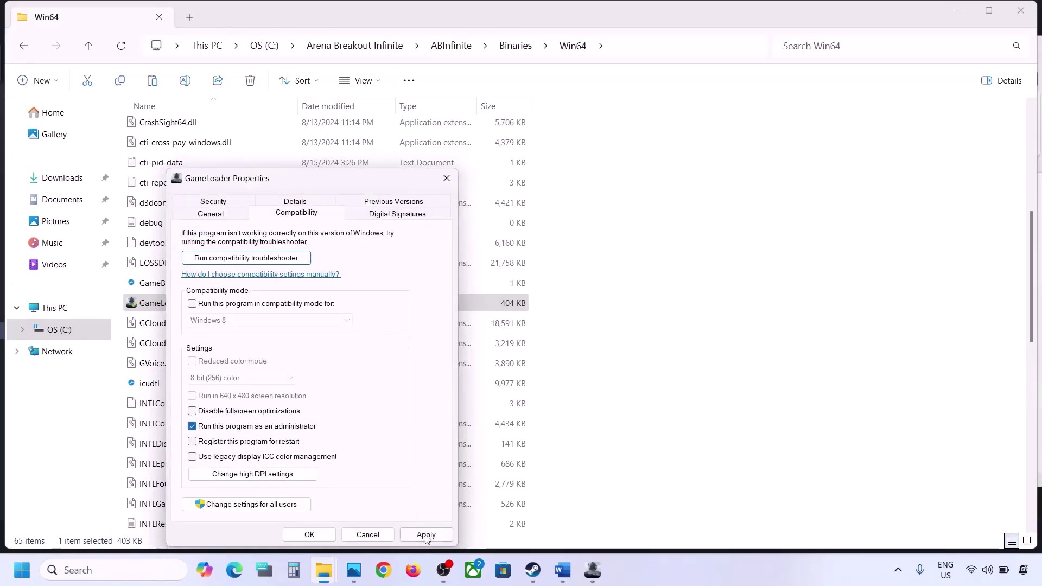
left_click(427, 536)
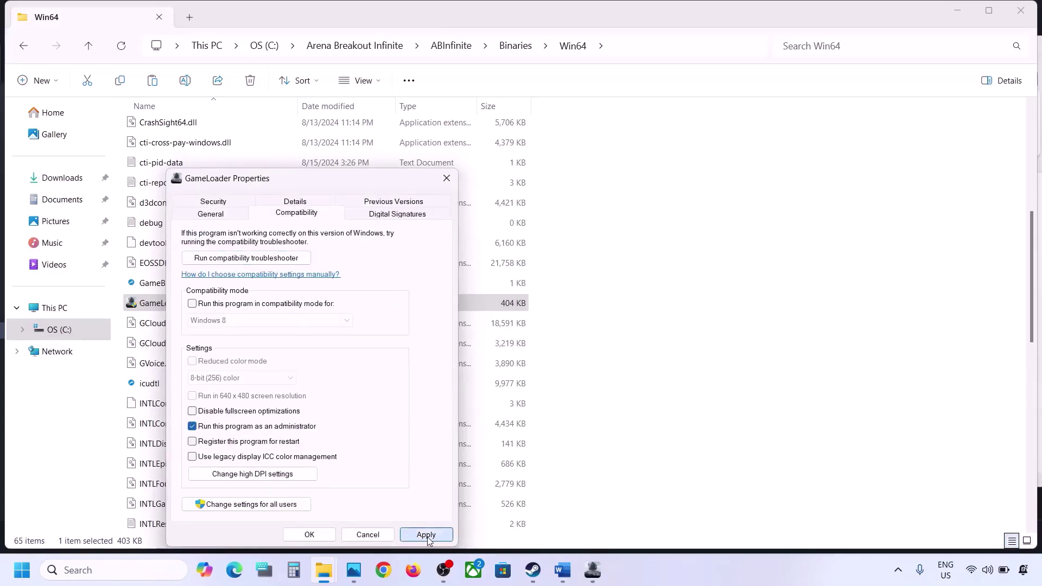
left_click(320, 536)
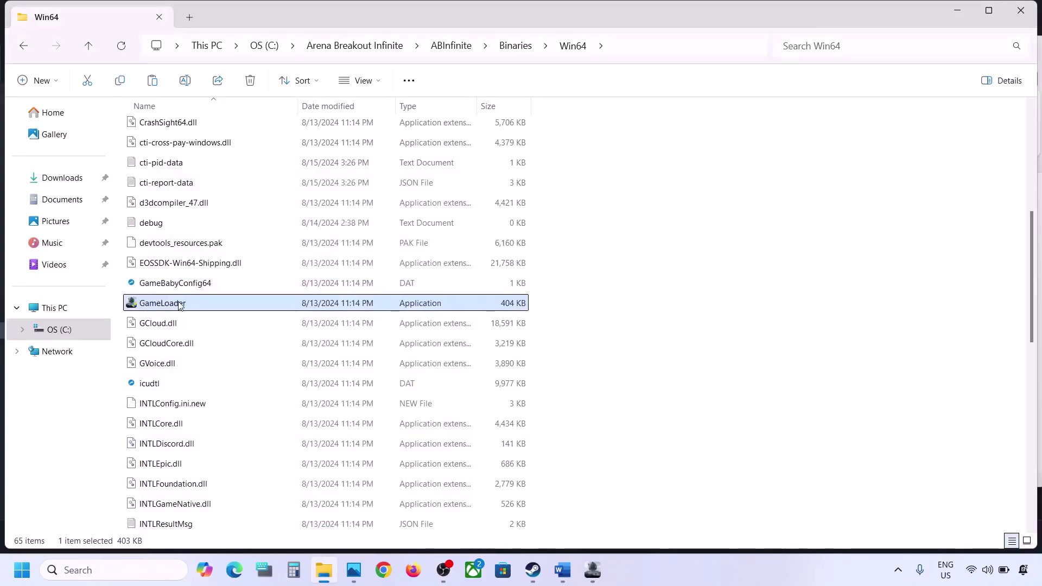
- Reopen GameLoader's compatibility properties, enable compatibility mode for Windows 8 and apply it
right_click(179, 304)
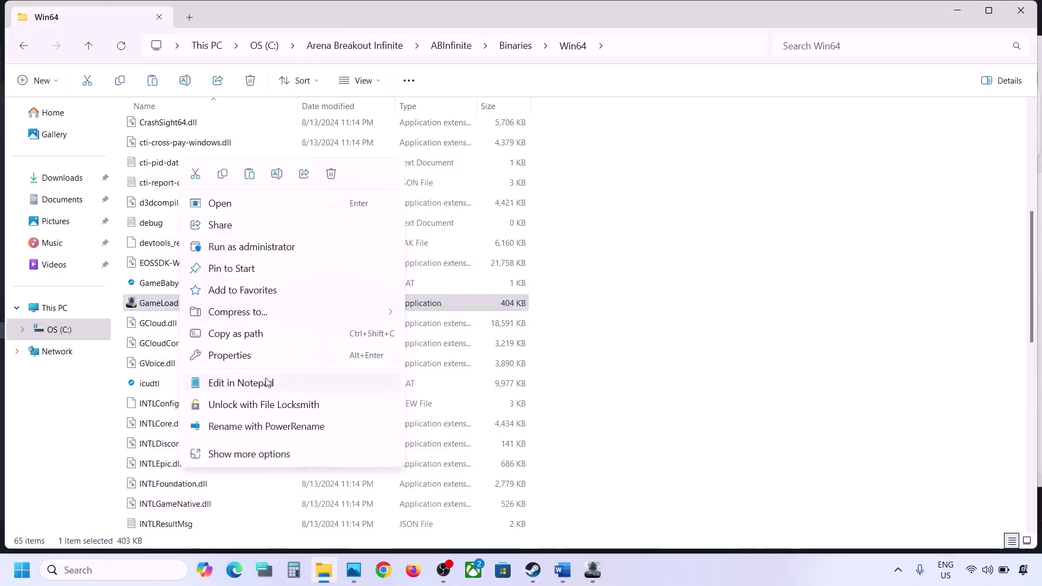
left_click(243, 359)
left_click(282, 214)
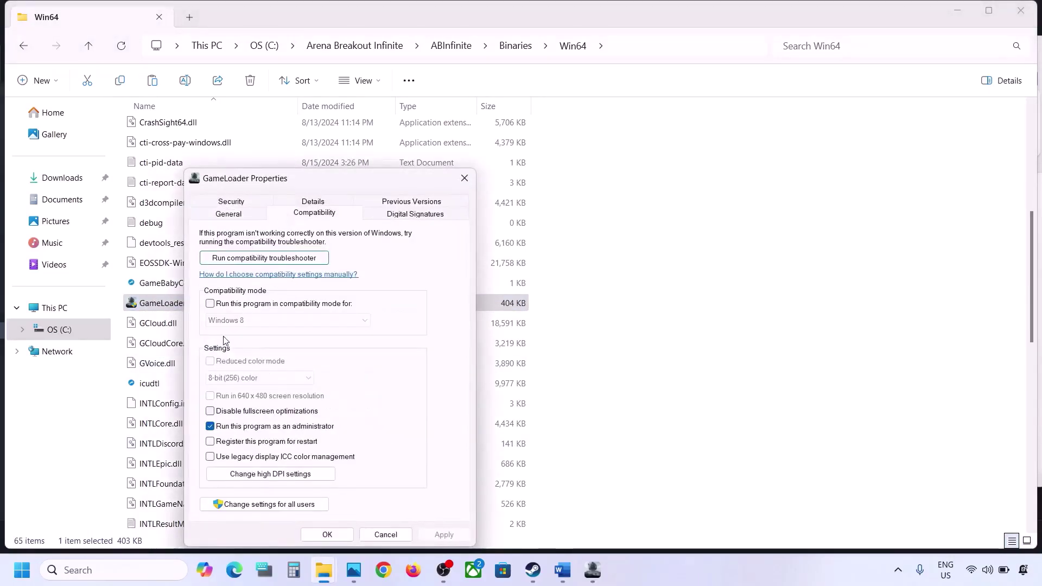
left_click(211, 304)
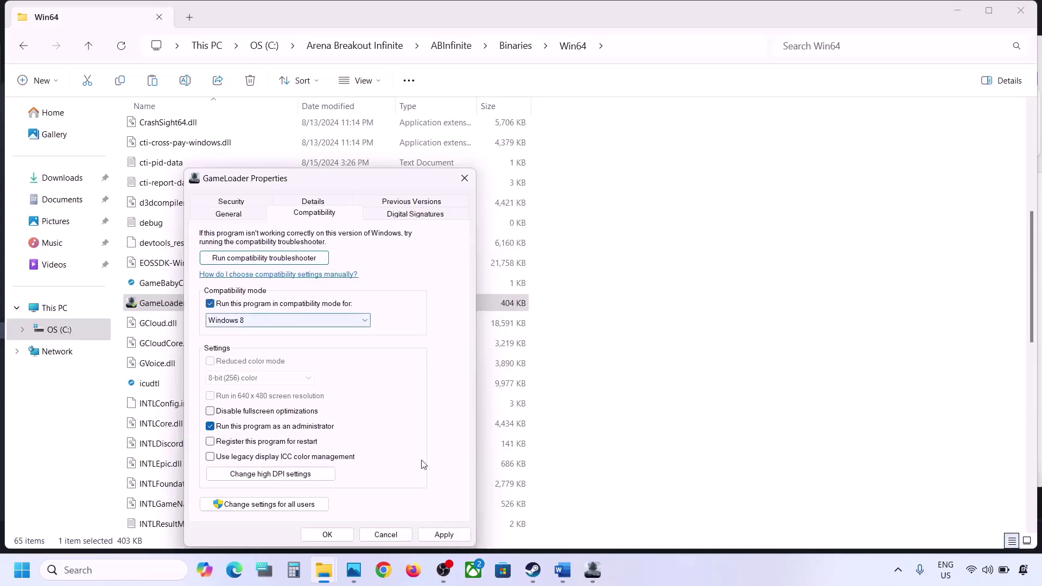
left_click(443, 535)
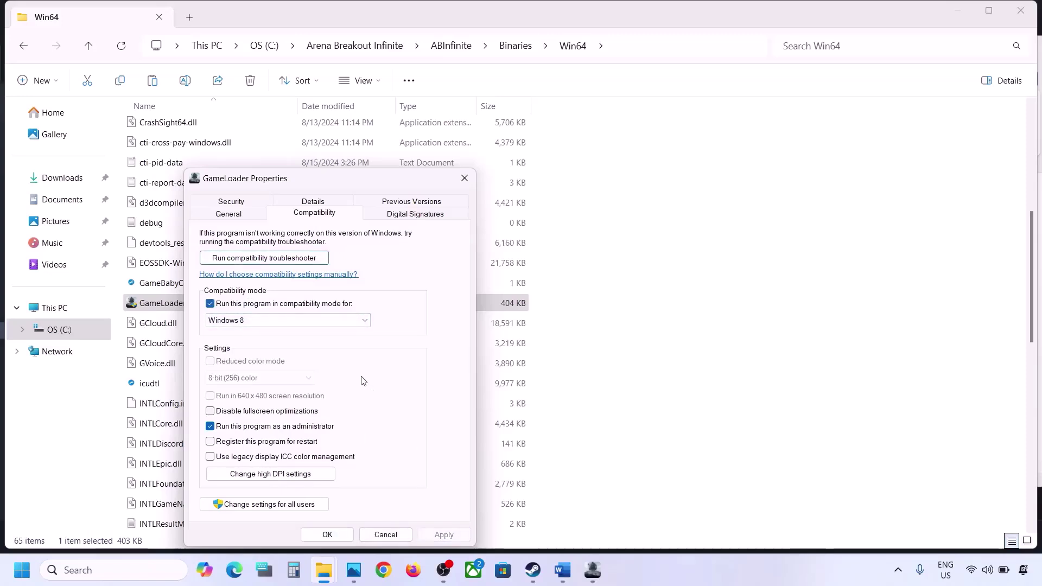
- Switch GameLoader's compatibility mode to Windows 7 and apply the change
left_click(301, 321)
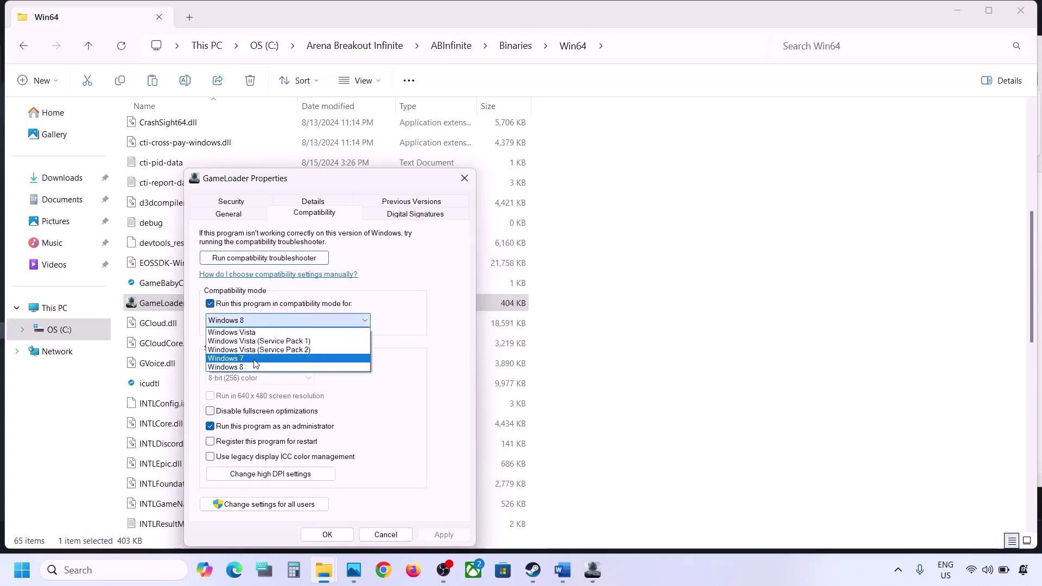
left_click(257, 363)
left_click(438, 535)
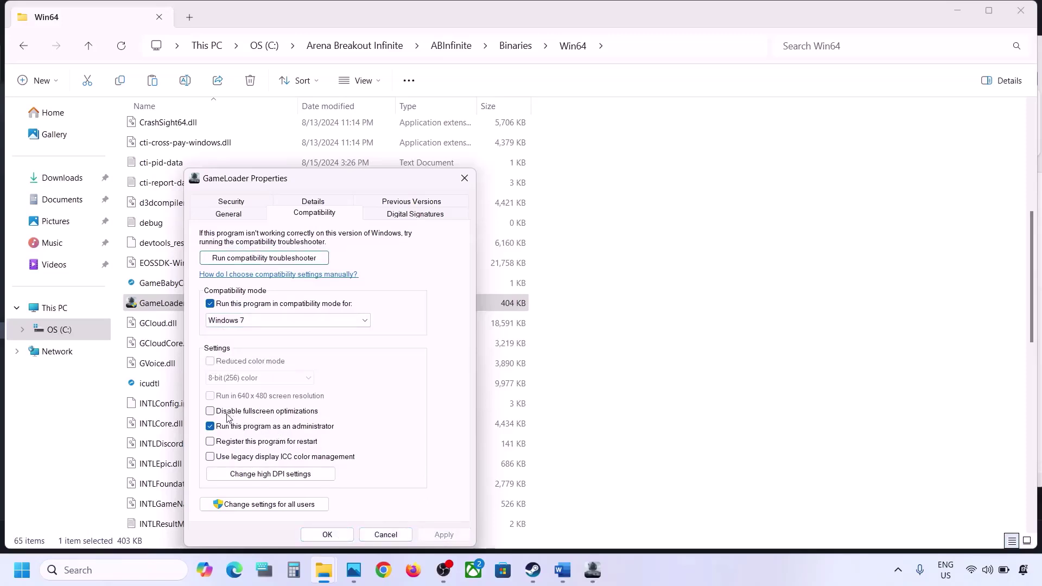
- Disable fullscreen optimizations for GameLoader and save its compatibility properties
left_click(211, 411)
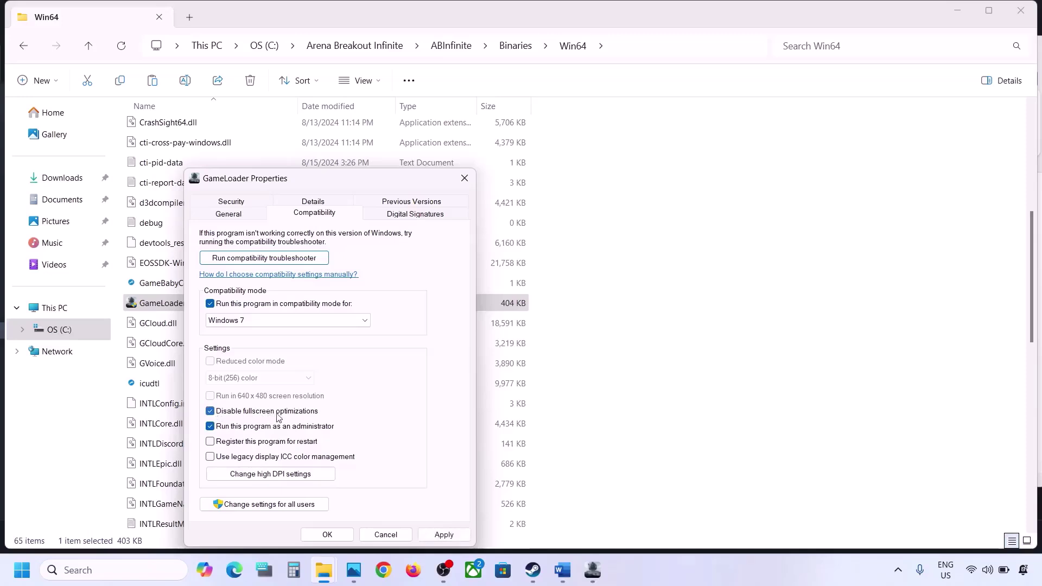
left_click(437, 534)
left_click(334, 535)
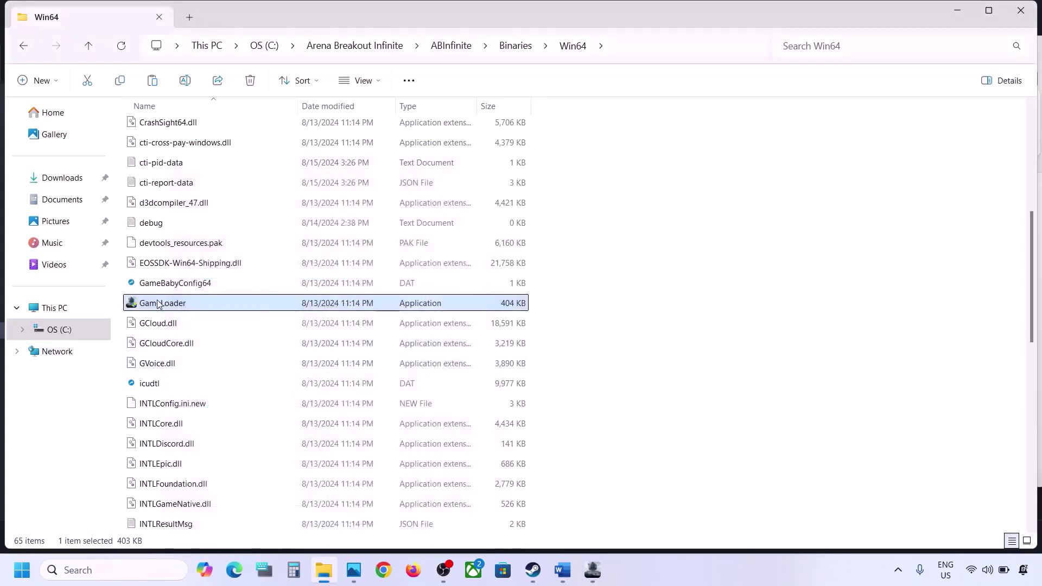
- Open the compatibility properties of the UAGame application, enable compatibility mode for Windows 8 and apply it
scroll(158, 304, "down", 9)
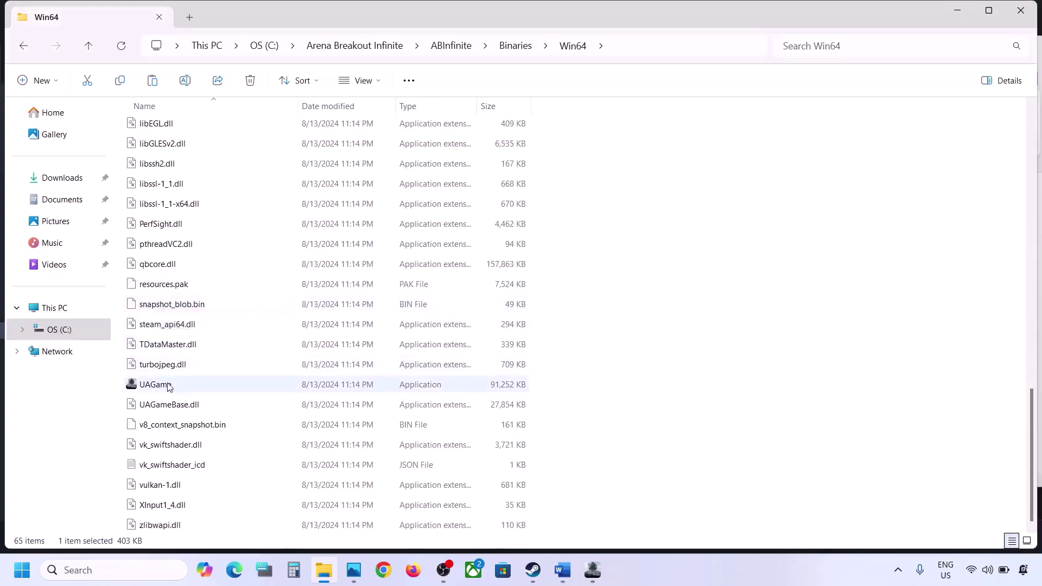
left_click(185, 386)
right_click(196, 385)
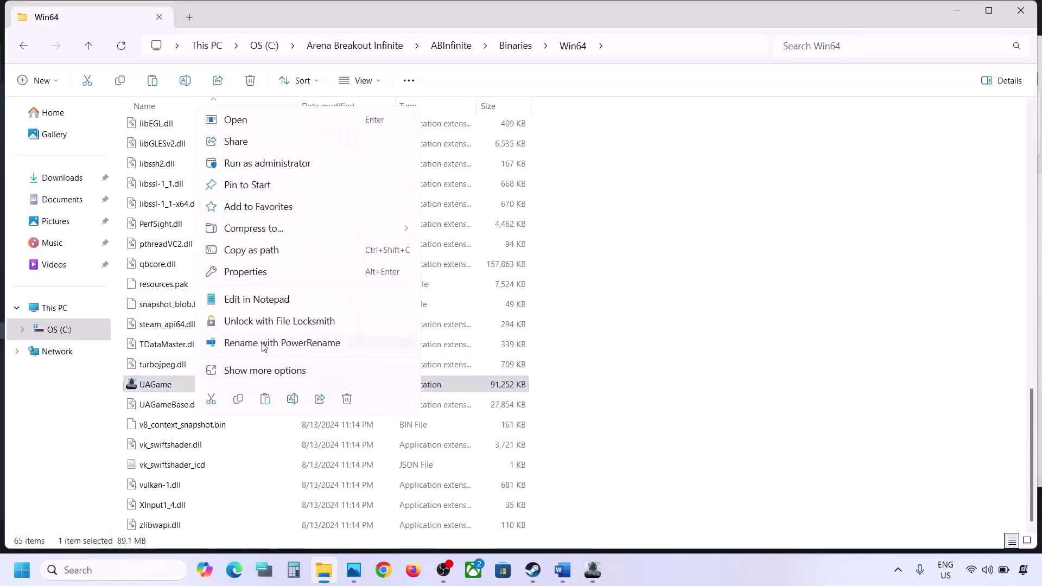
left_click(259, 277)
left_click(330, 213)
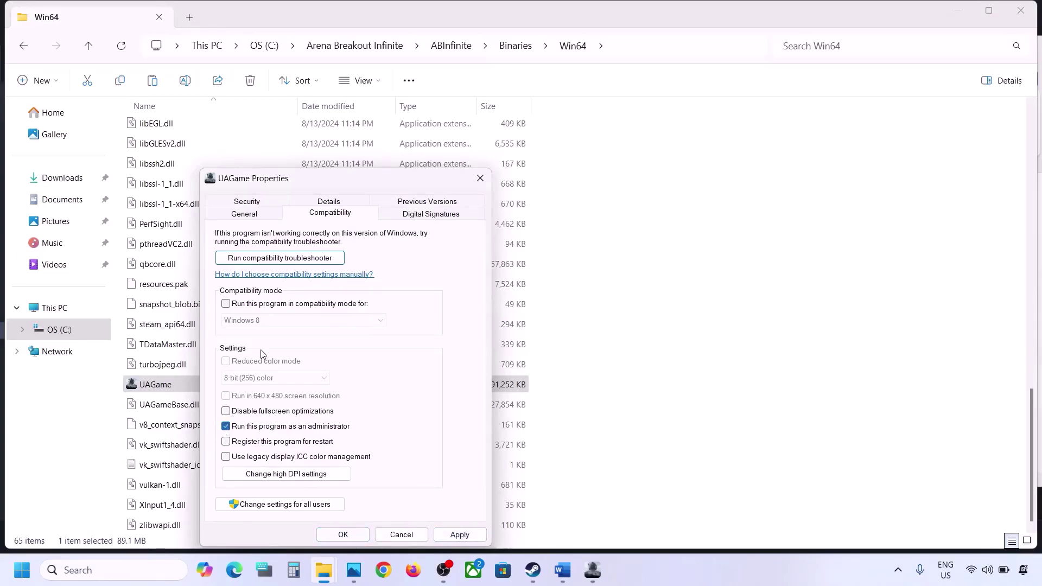
left_click(226, 304)
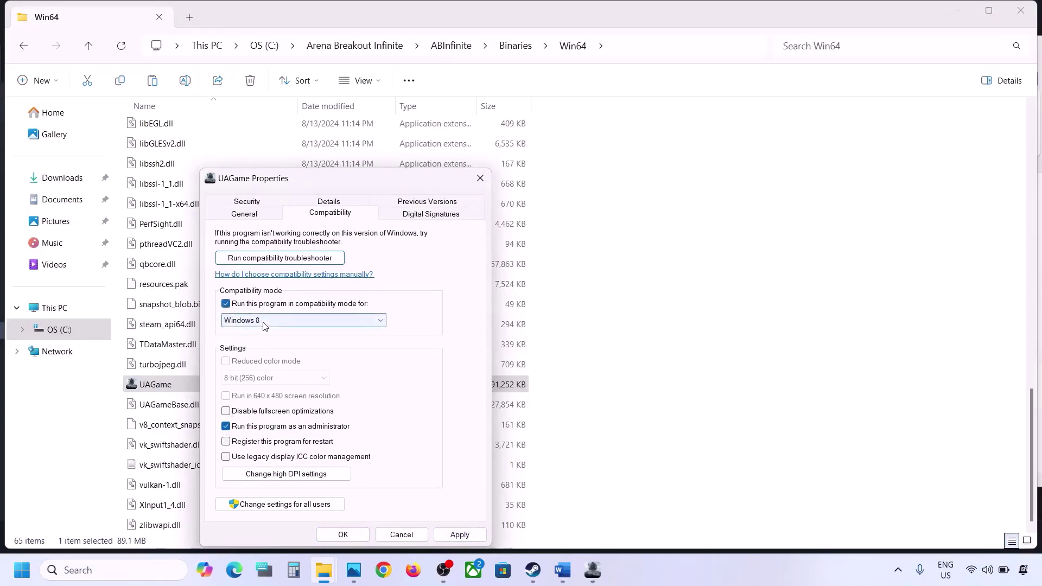
left_click(460, 534)
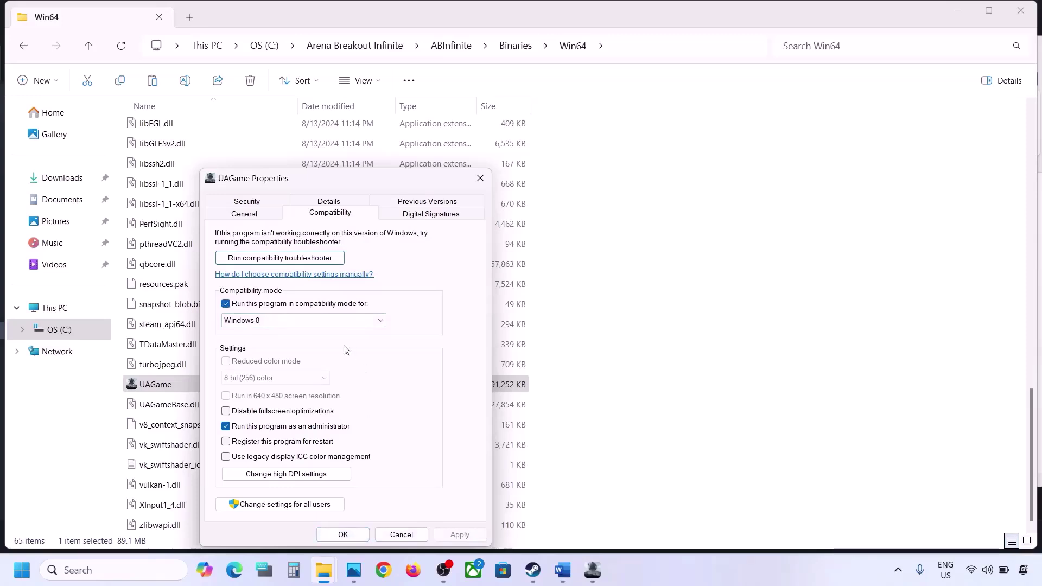
- Switch UAGame's compatibility mode to Windows 7, disable fullscreen optimizations and save the properties
left_click(379, 320)
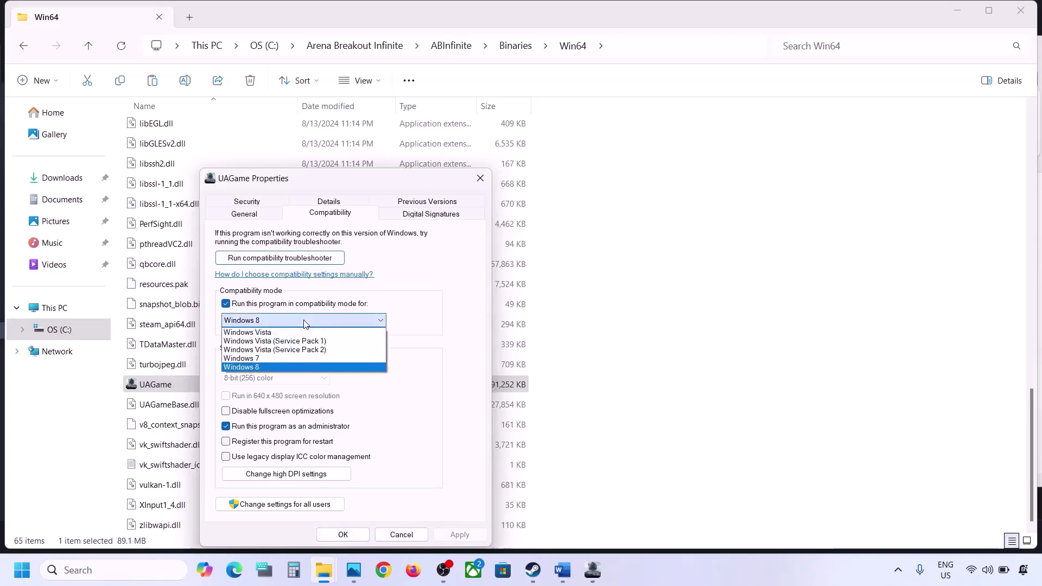
left_click(273, 359)
left_click(455, 534)
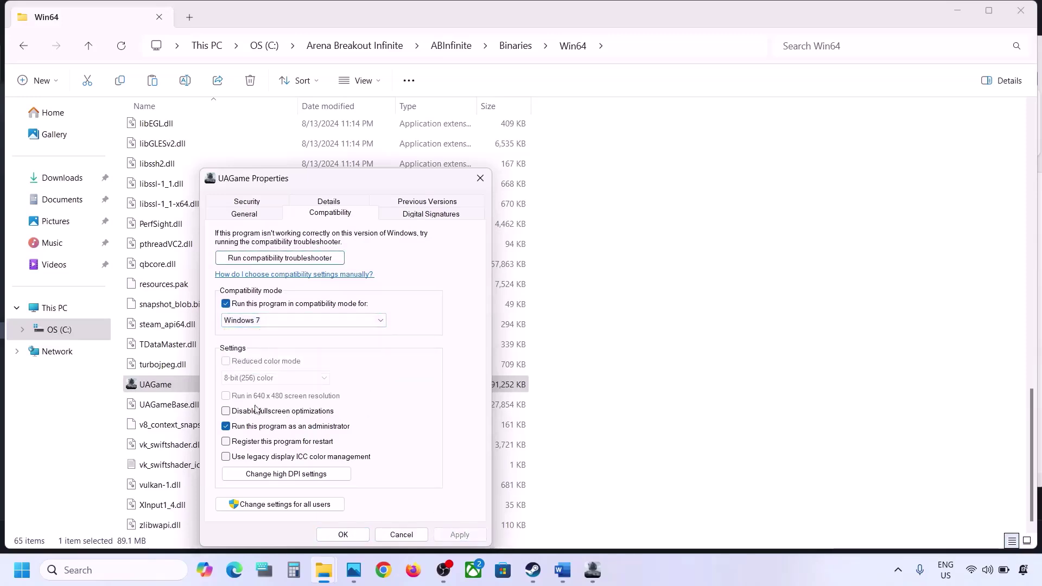
left_click(226, 412)
left_click(343, 534)
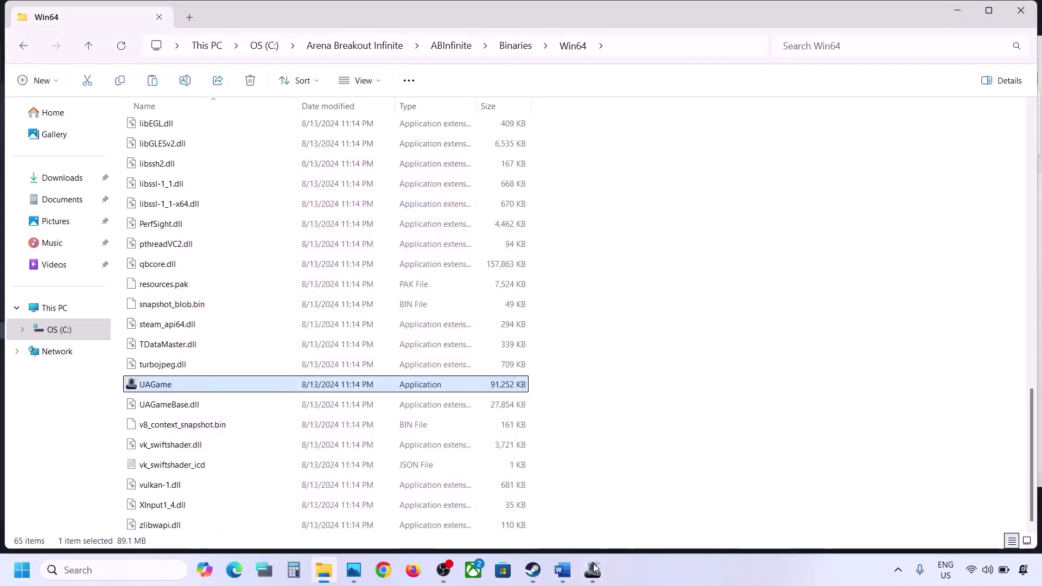
left_click(562, 570)
scroll(332, 302, "down", 2)
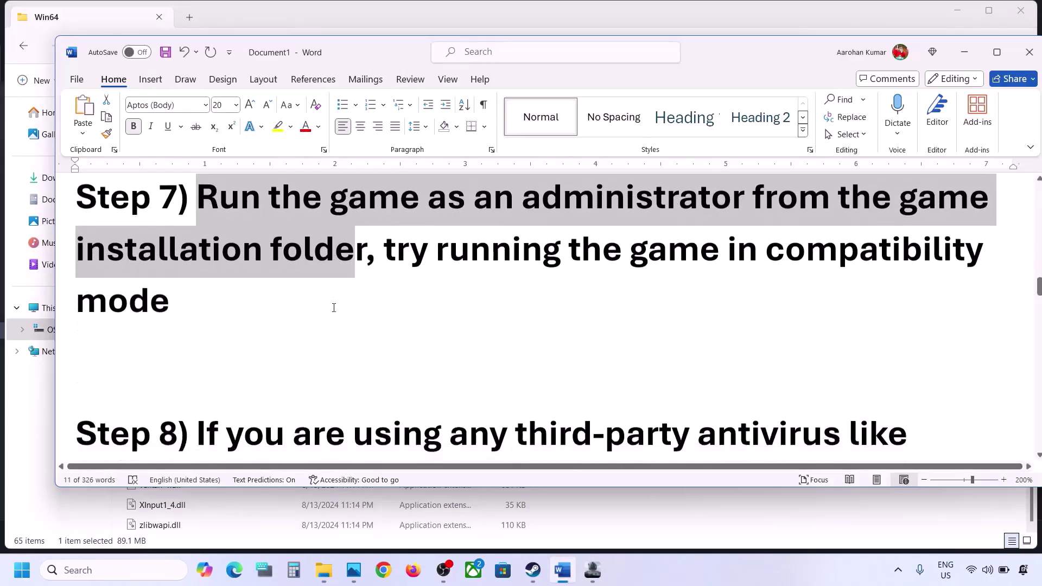
left_click(963, 53)
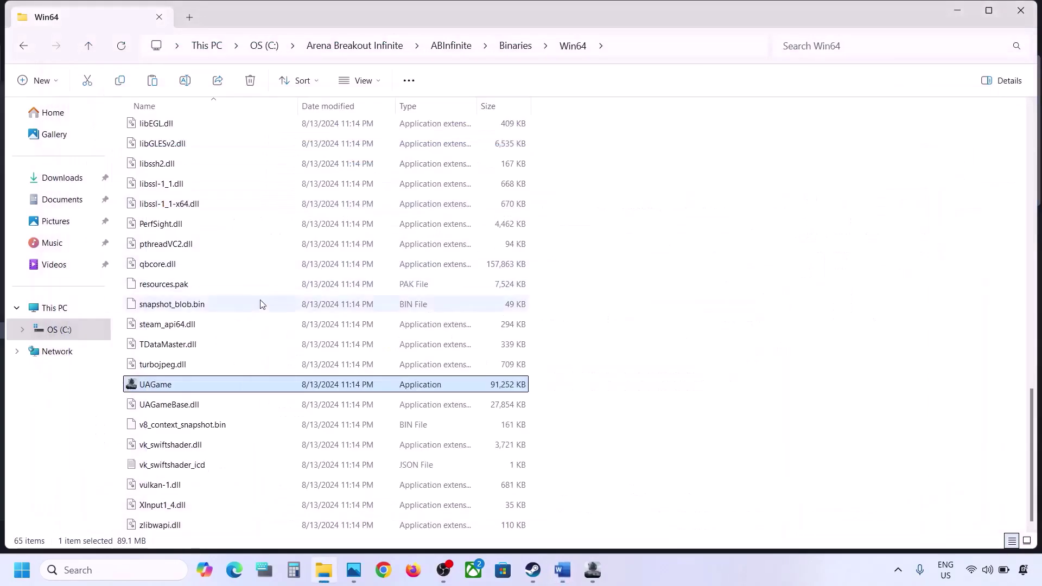
- Turn off compatibility mode, Disable fullscreen optimizations and Run as administrator in UAGame's compatibility properties, and save the changes
right_click(190, 386)
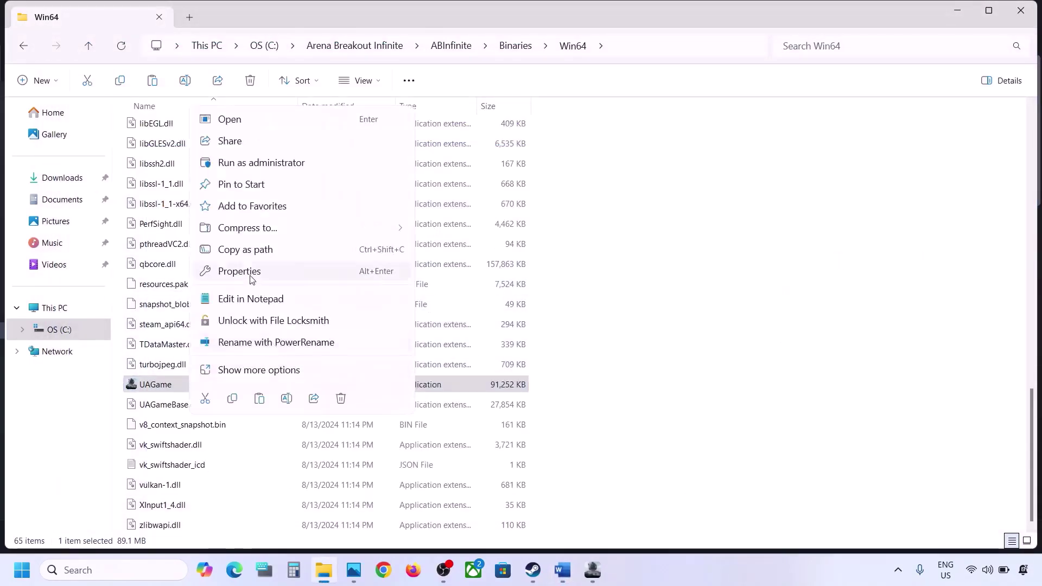
left_click(250, 272)
left_click(282, 217)
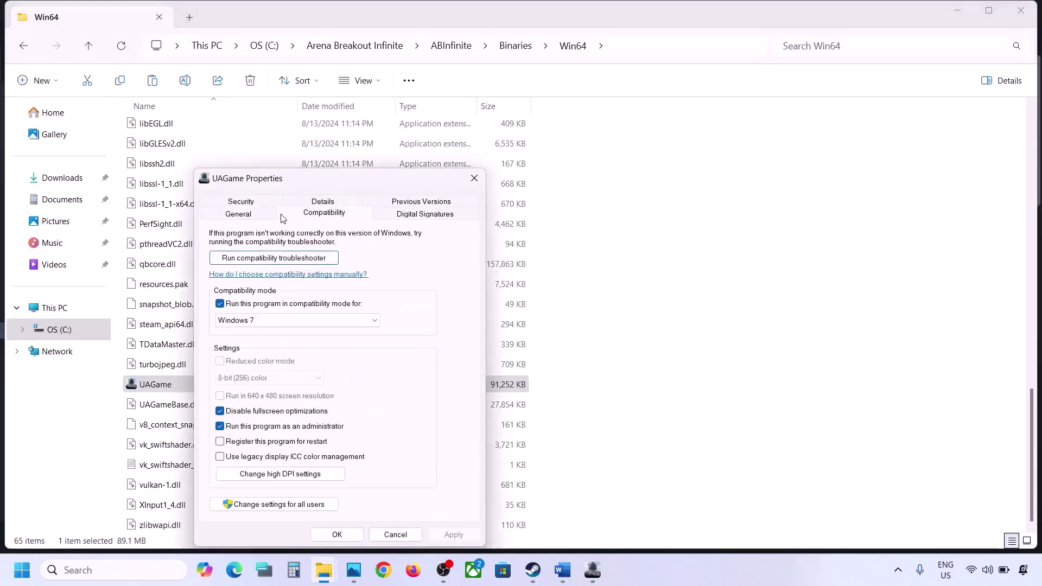
left_click(219, 303)
left_click(219, 411)
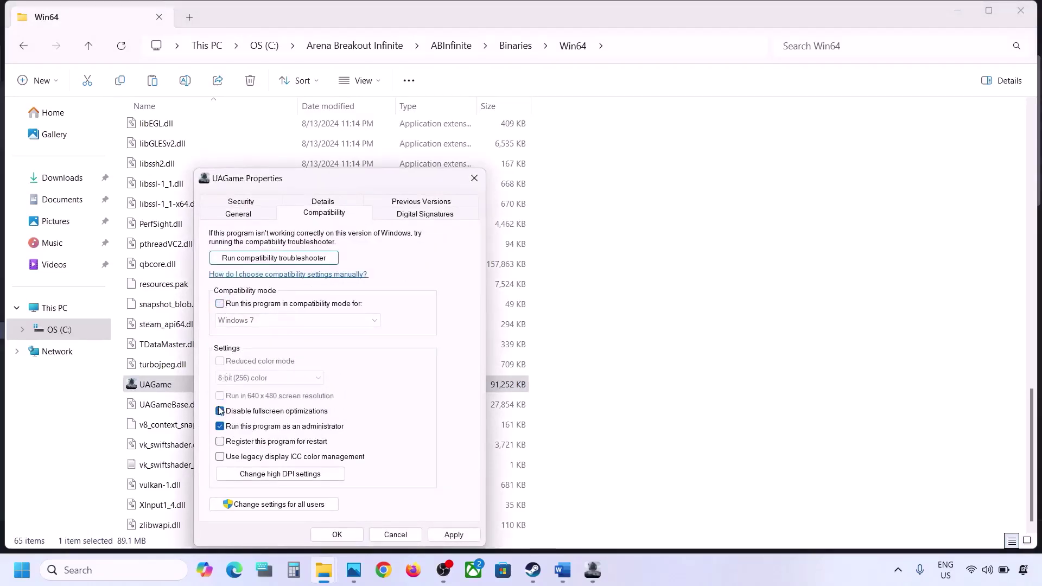
left_click(219, 426)
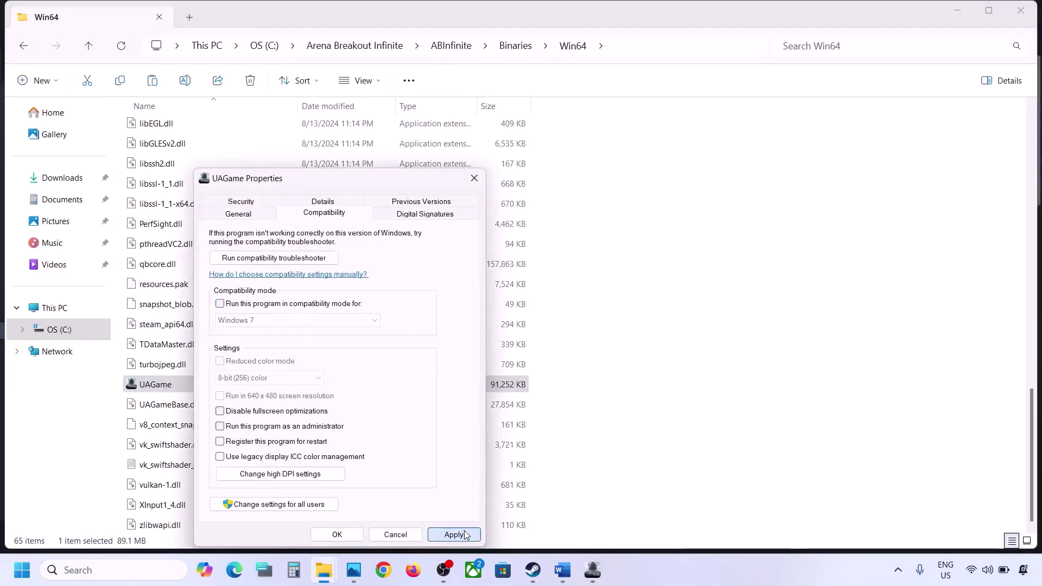
left_click(454, 535)
left_click(345, 537)
- Turn off compatibility mode, Disable fullscreen optimizations and Run as administrator for GameLoader, save the changes, and close the Win64 folder window
scroll(235, 368, "up", 5)
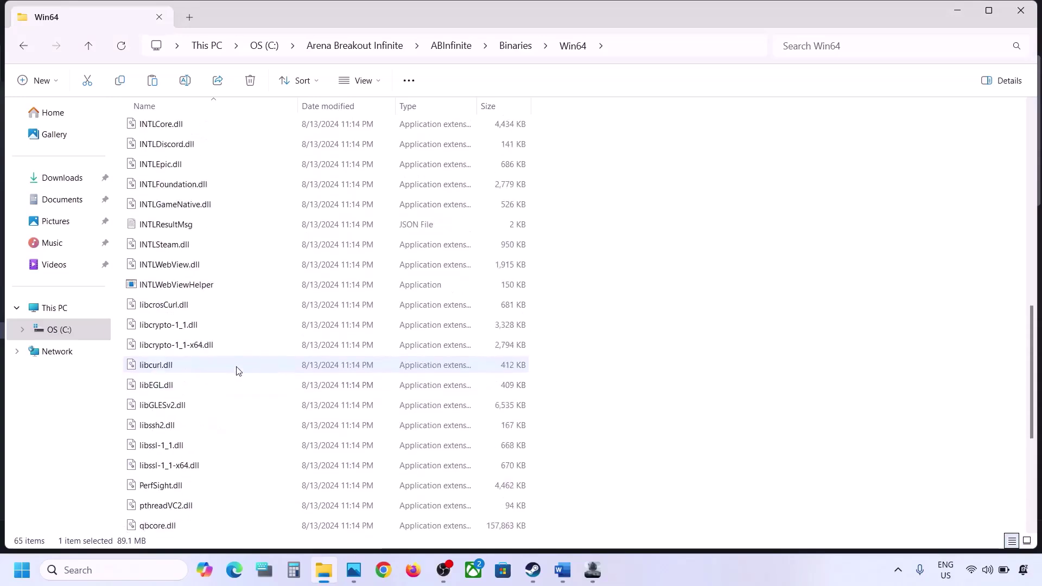
scroll(235, 368, "up", 5)
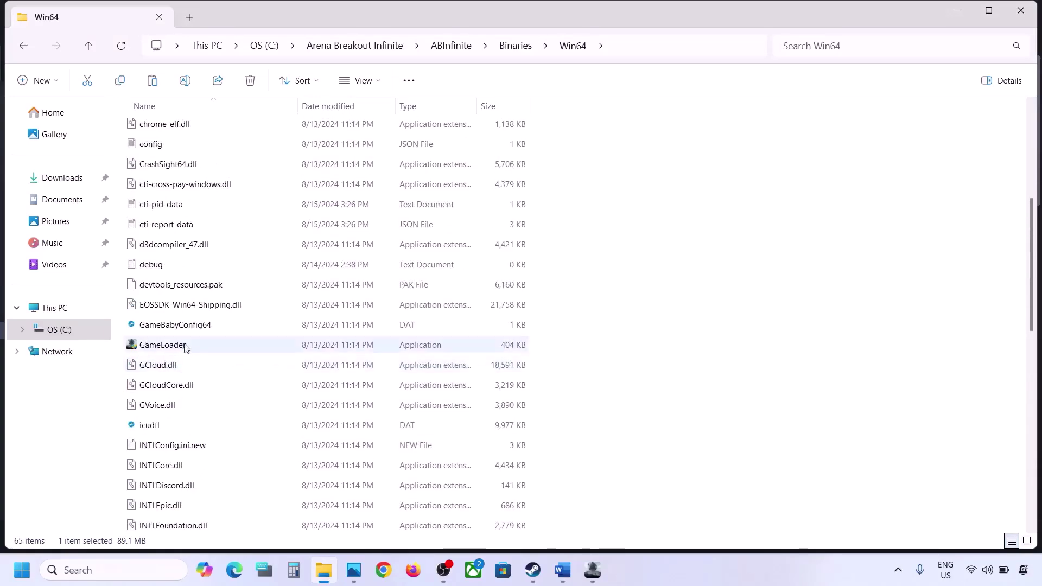
left_click(183, 348)
right_click(184, 348)
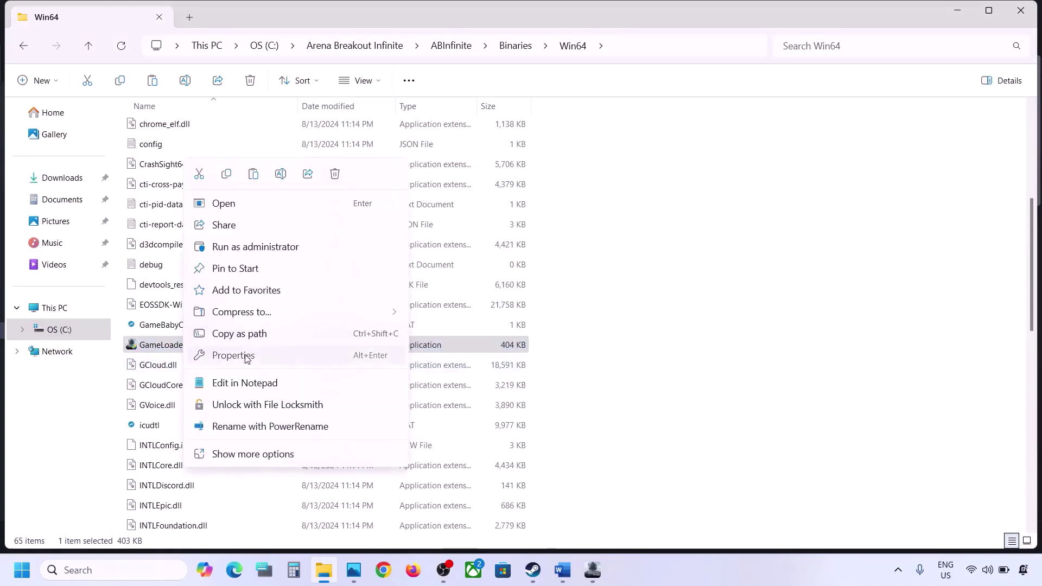
left_click(245, 356)
left_click(318, 213)
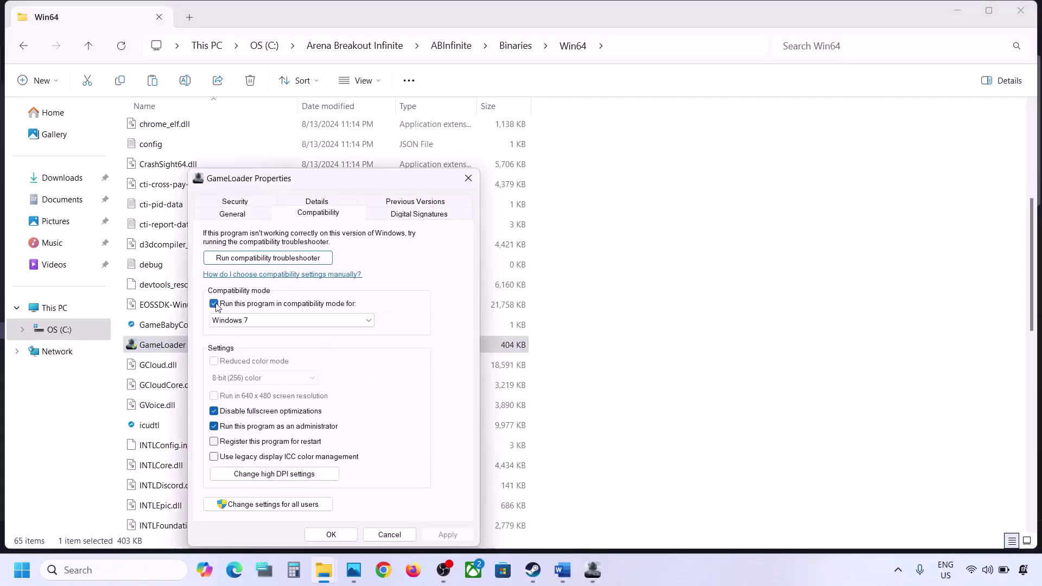
left_click(214, 303)
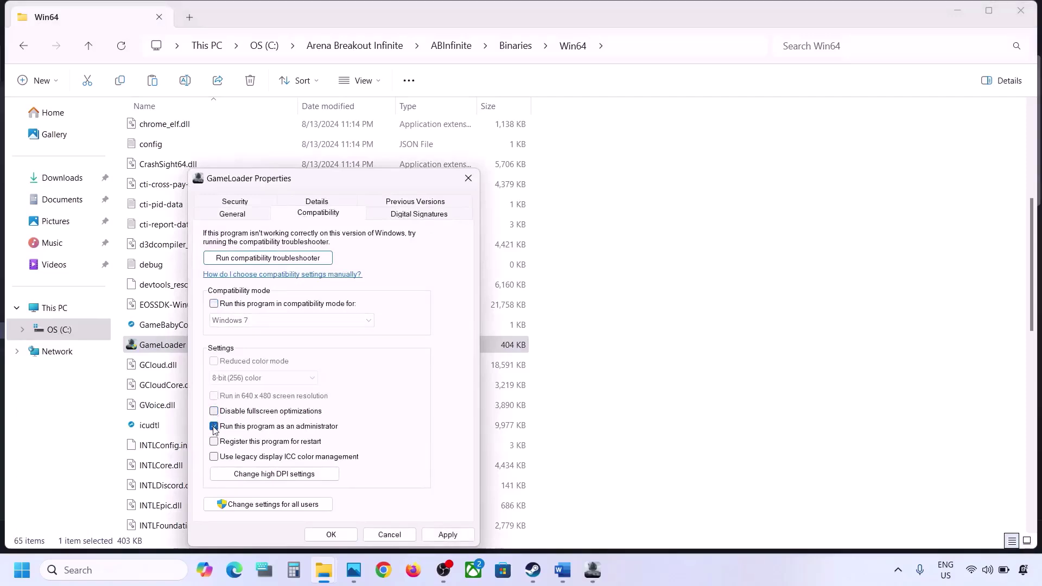
left_click(444, 534)
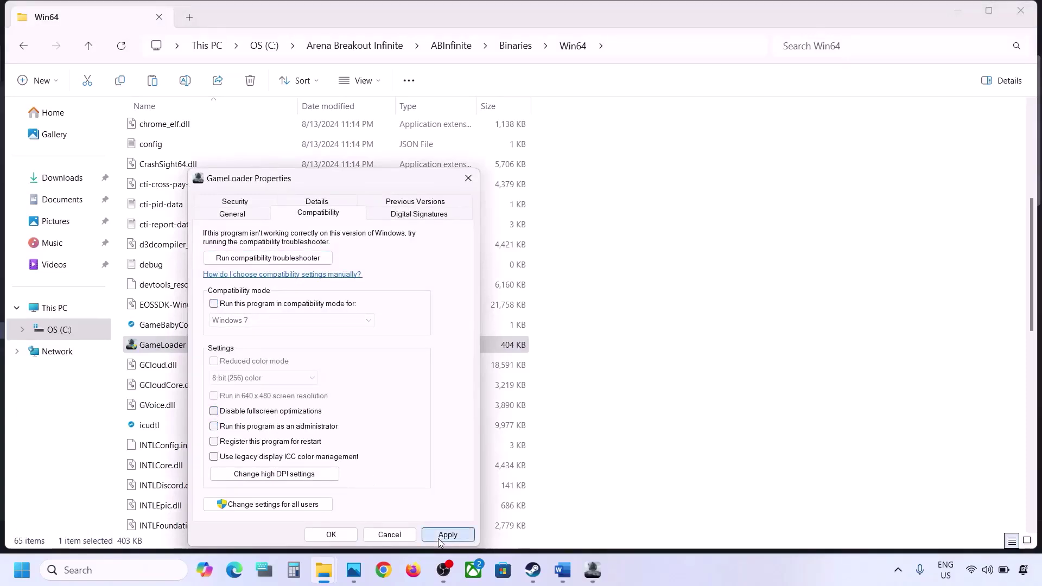
left_click(331, 534)
left_click(1034, 7)
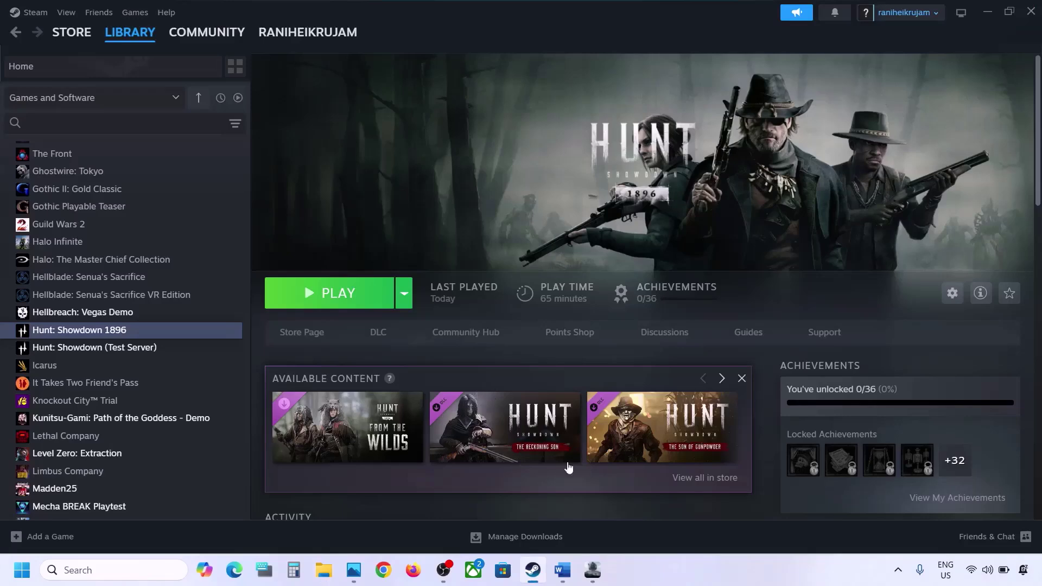
- Switch to the Word document and read Step 8 on allowing the game exe through the antivirus, controlled folder access and firewall
left_click(562, 569)
scroll(201, 268, "down", 3)
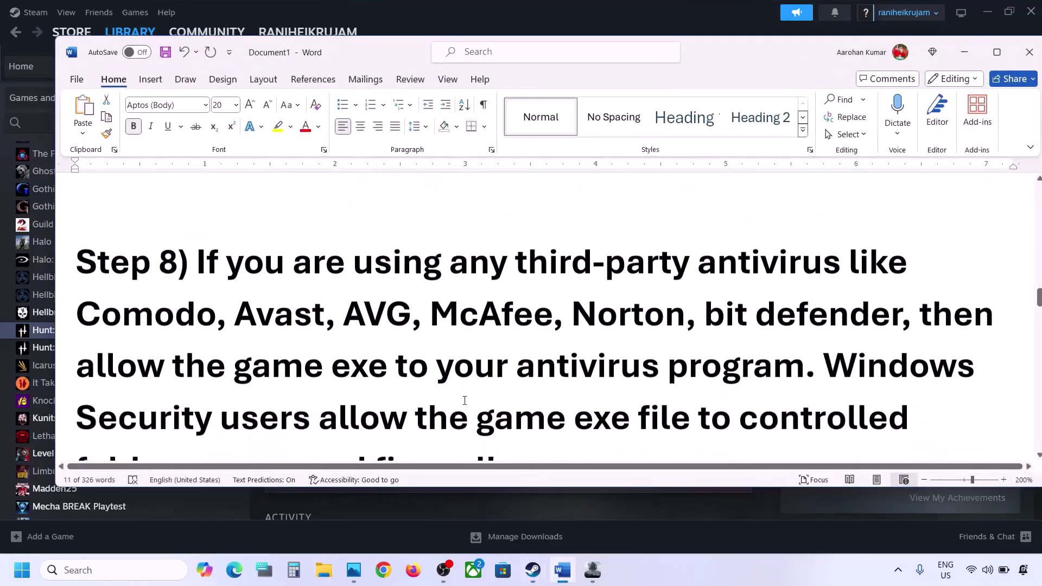
left_click_drag(199, 265, 762, 355)
left_click(773, 359)
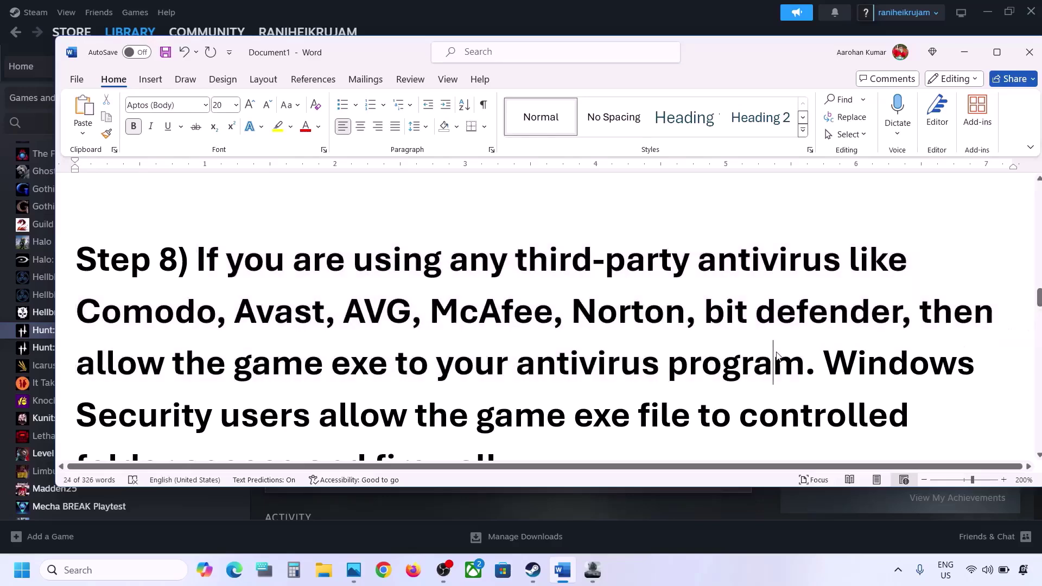
left_click_drag(82, 366, 757, 358)
scroll(825, 289, "down", 2)
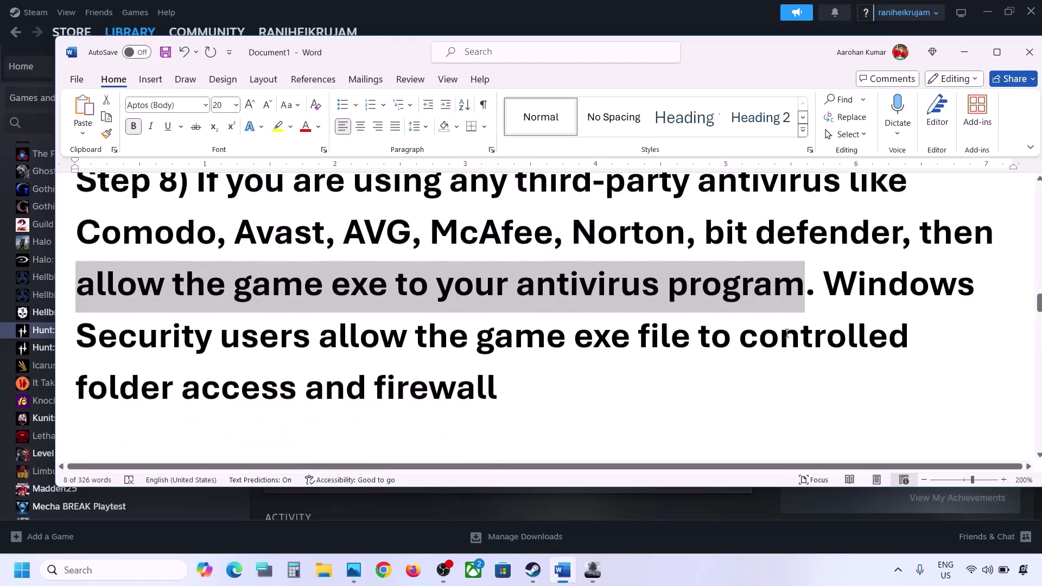
left_click(826, 289)
left_click_drag(824, 285, 213, 338)
- Open Virus & threat protection in Windows Security through the privacy and security settings of Windows
key("super+i")
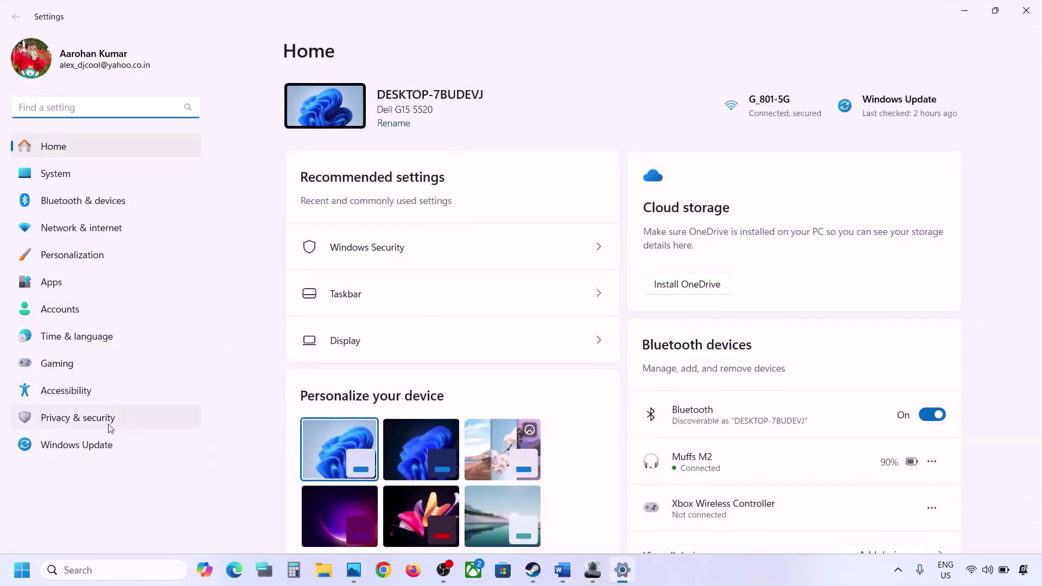
left_click(111, 428)
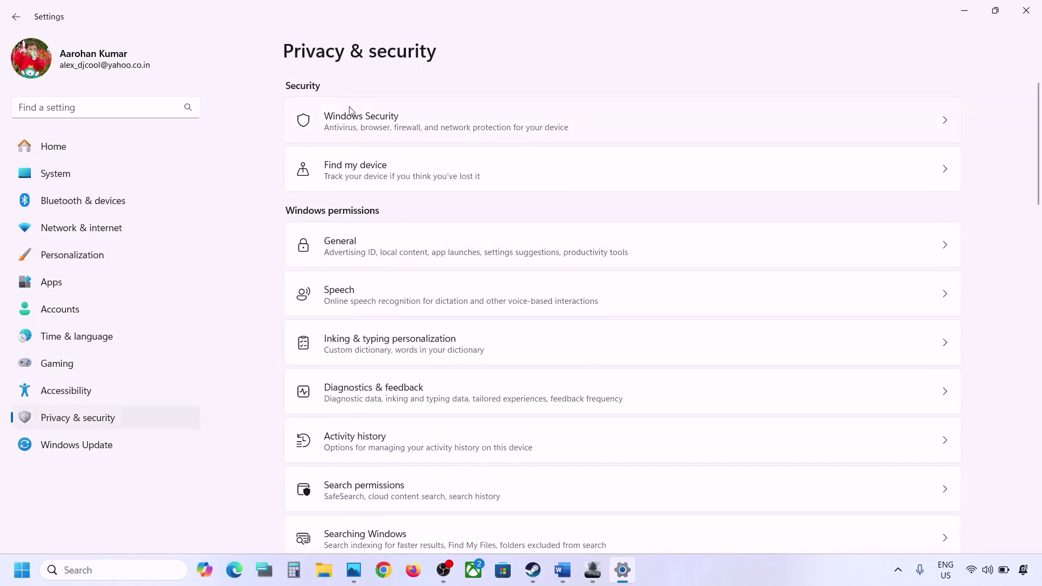
left_click(370, 125)
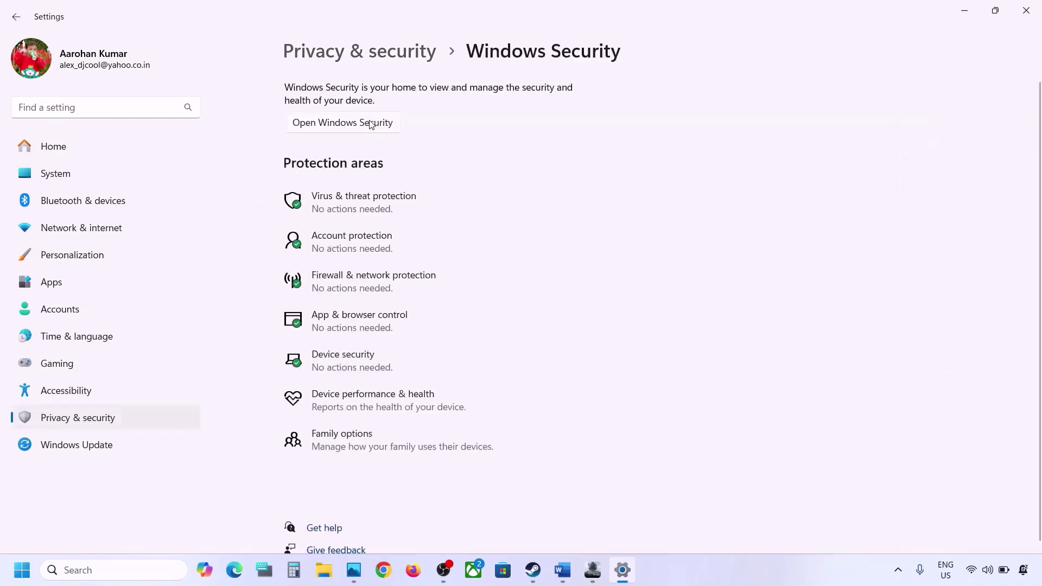
left_click(368, 211)
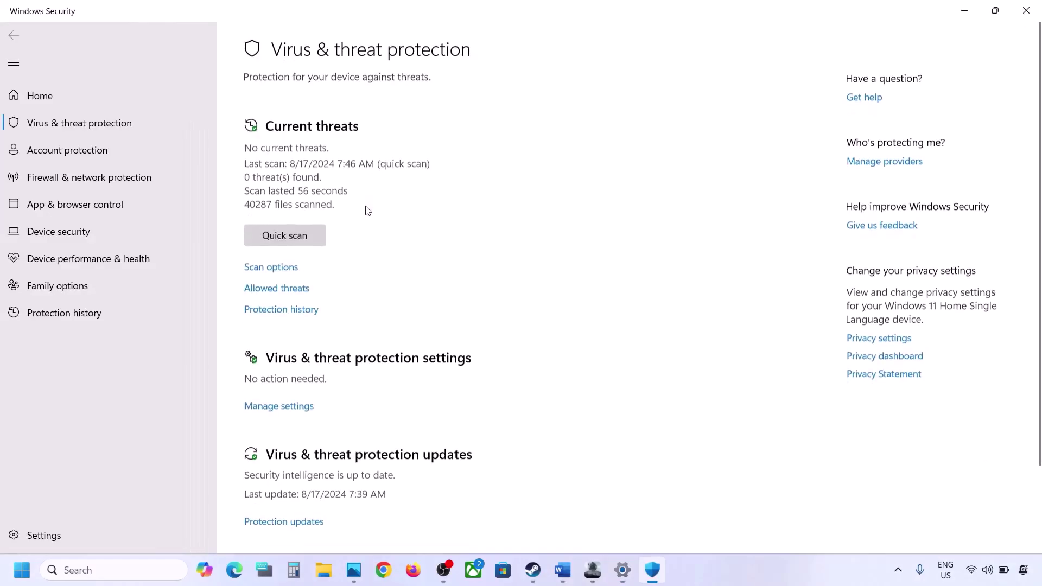
- Open the list of apps allowed through Controlled folder access in the ransomware protection settings
scroll(387, 368, "down", 2)
left_click(325, 507)
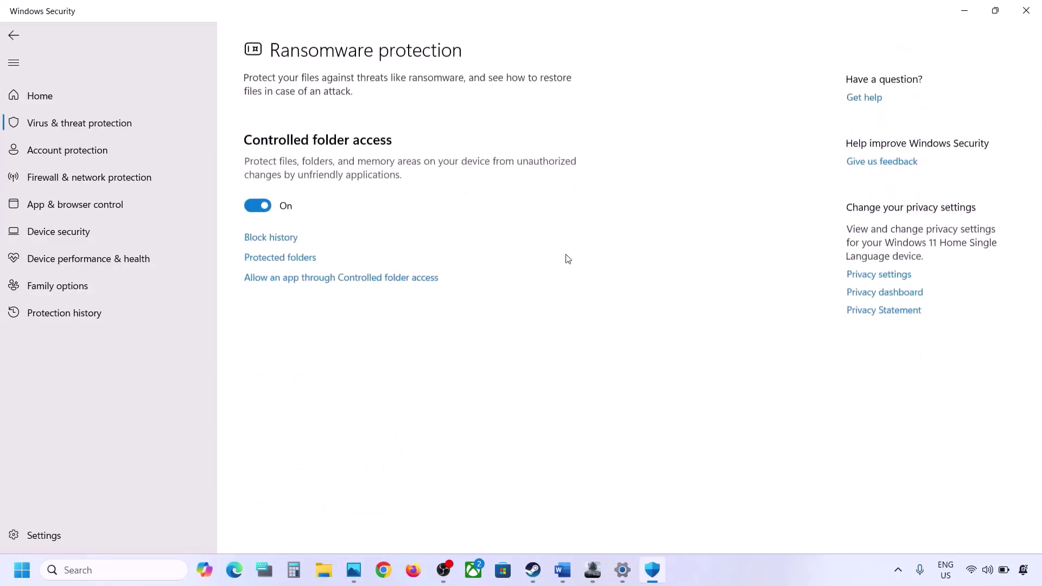
left_click(341, 281)
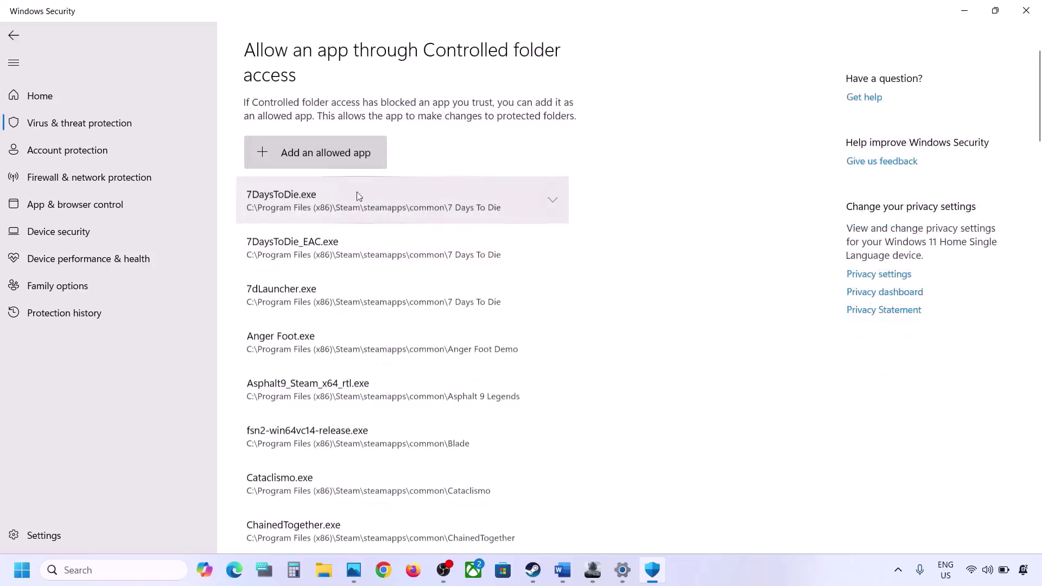
- Allow GameLoader from C:\Arena Breakout Infinite\ABInfinite\Binaries\Win64 through Controlled folder access
left_click(318, 161)
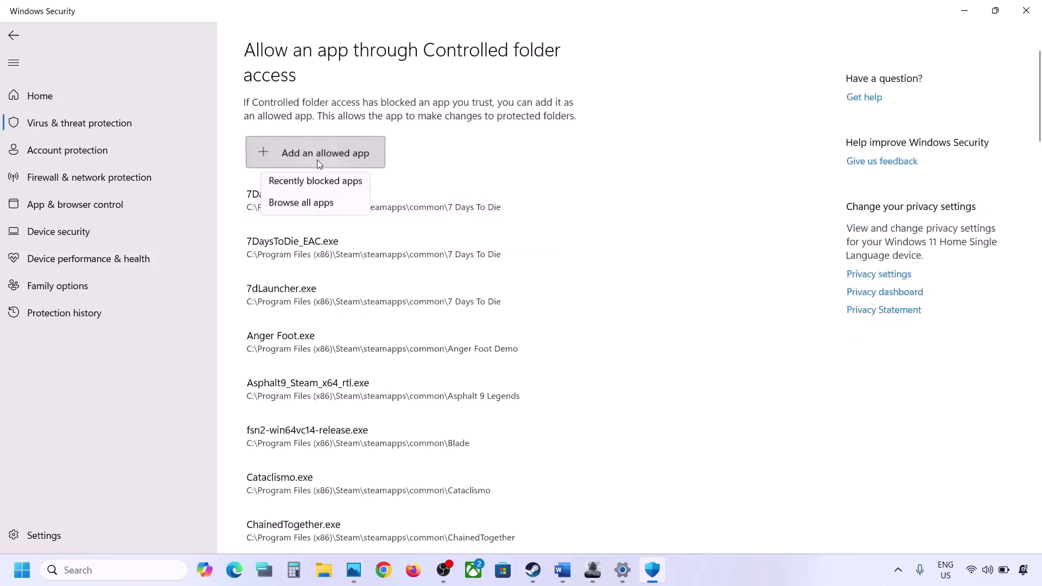
left_click(301, 200)
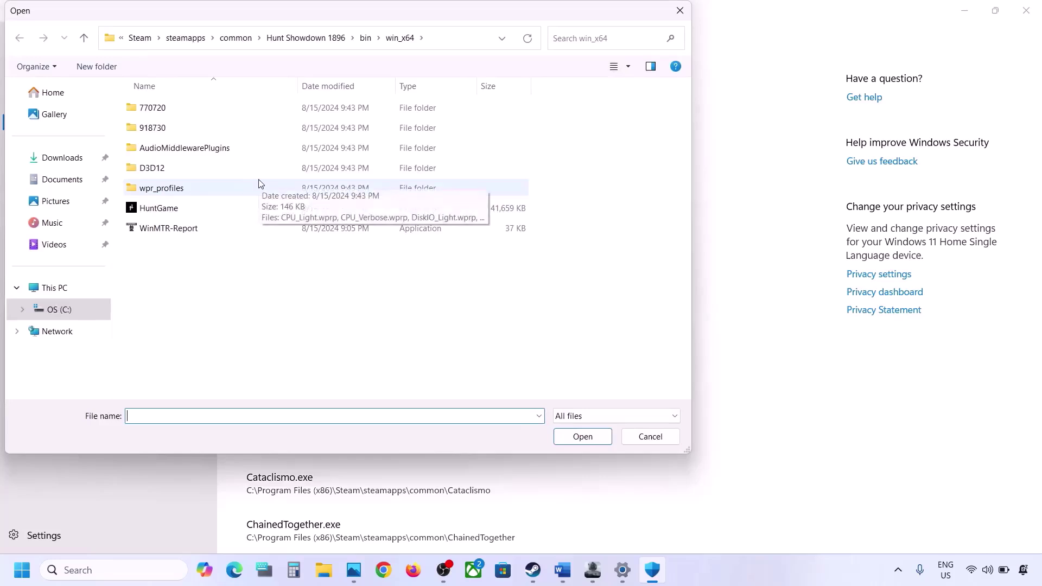
left_click(57, 289)
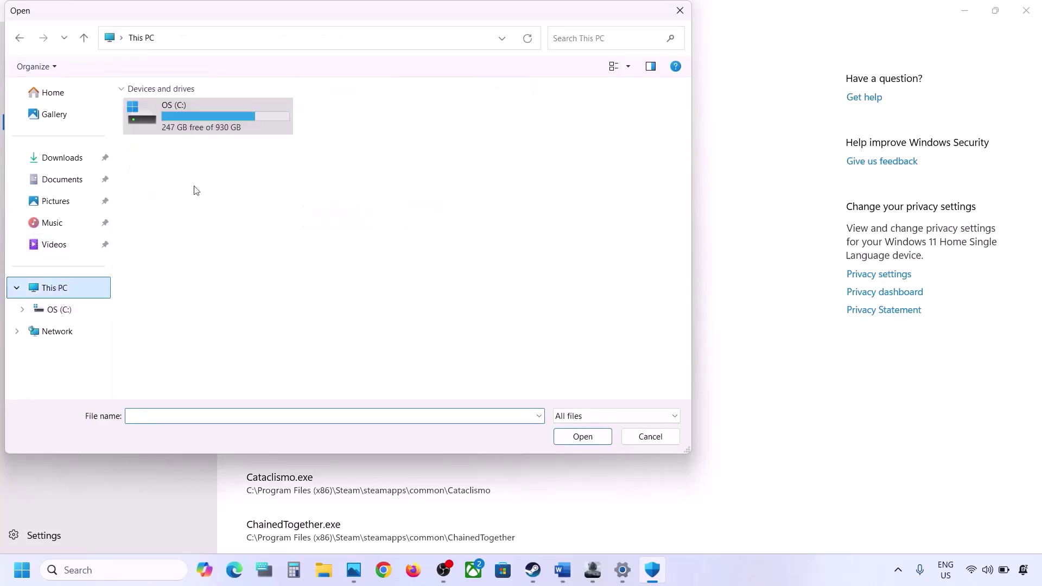
left_click(181, 119)
double_click(181, 120)
double_click(212, 208)
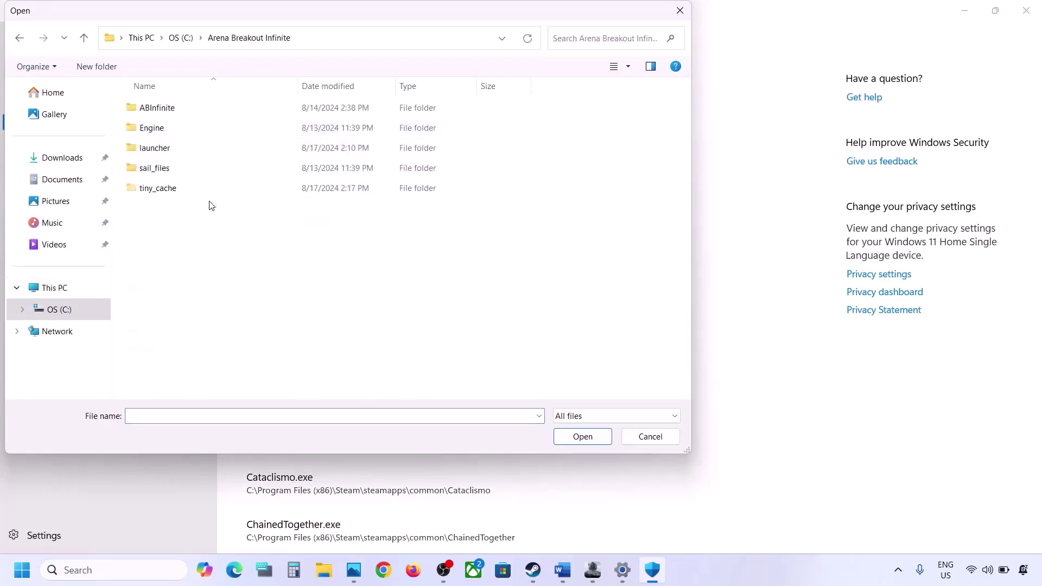
double_click(174, 108)
double_click(174, 109)
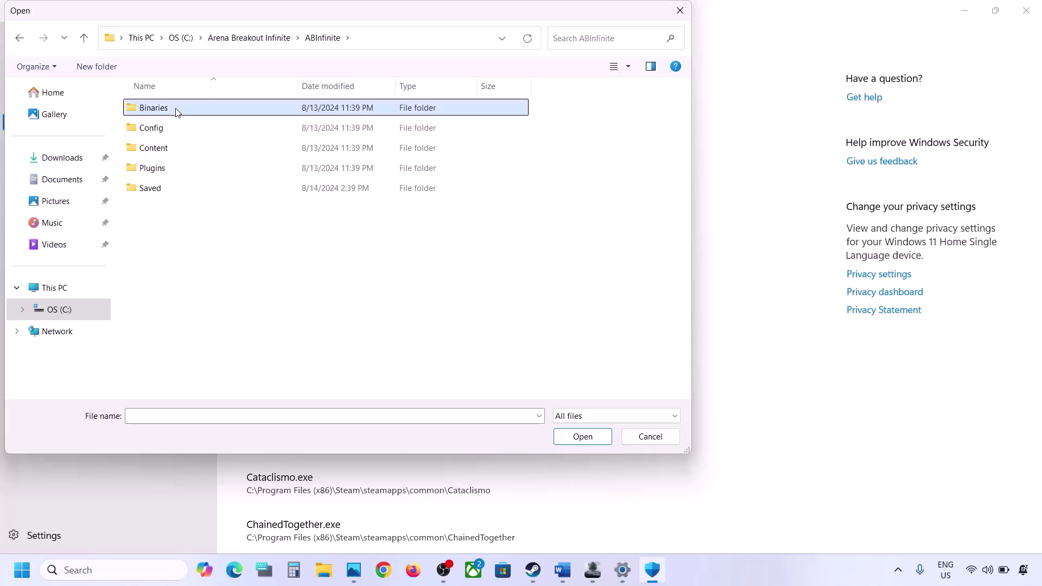
left_click(163, 128)
double_click(163, 127)
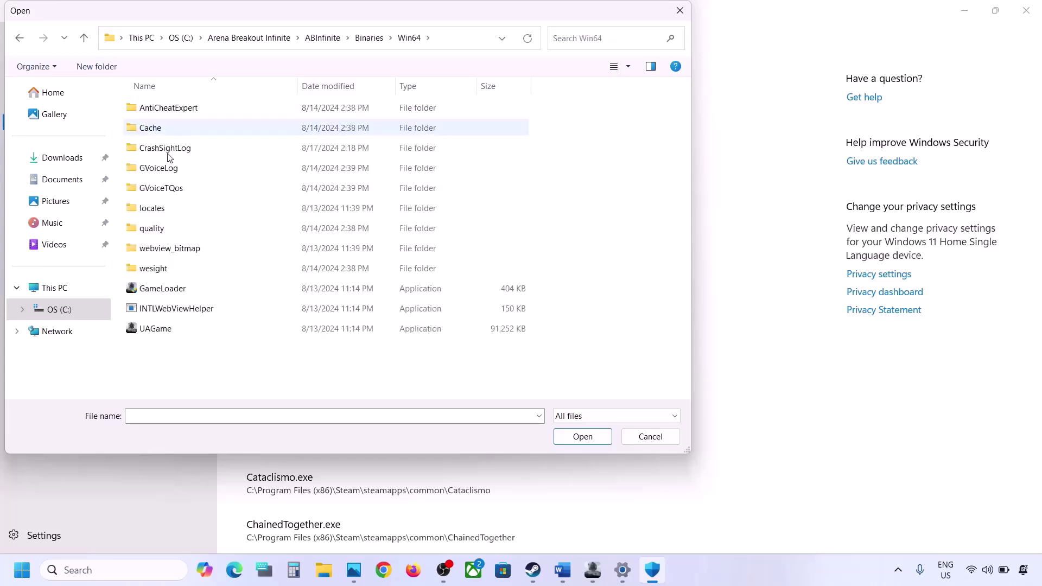
left_click(161, 289)
left_click(583, 437)
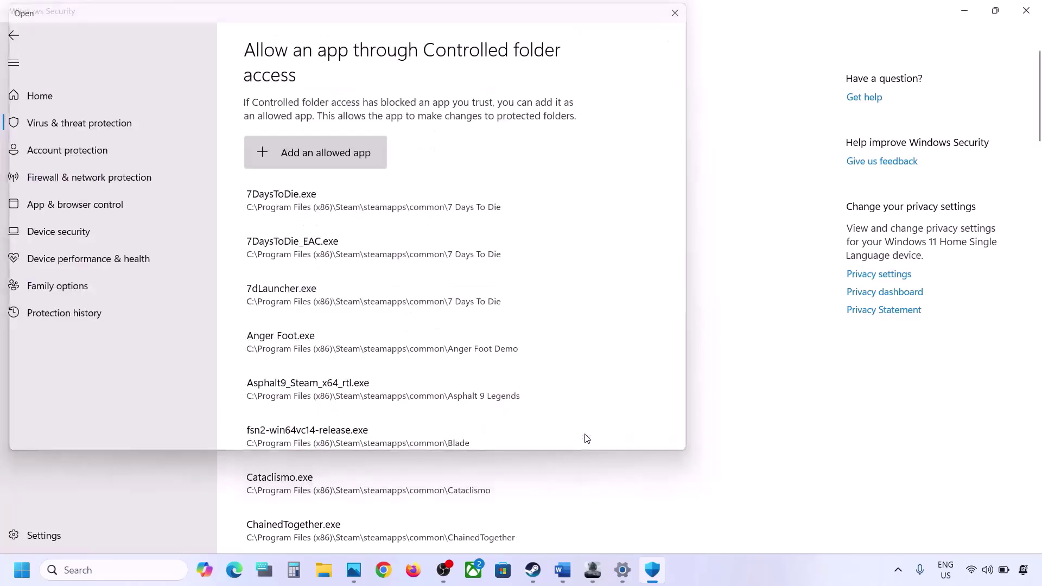
- Add UAGame from the same Win64 folder to the apps allowed through Controlled folder access
left_click(332, 157)
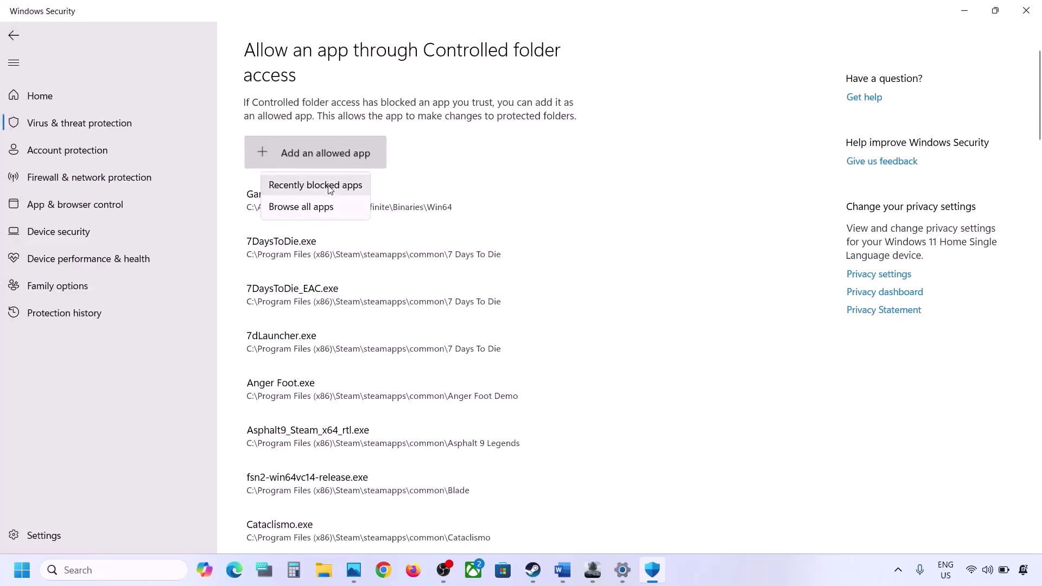
left_click(304, 205)
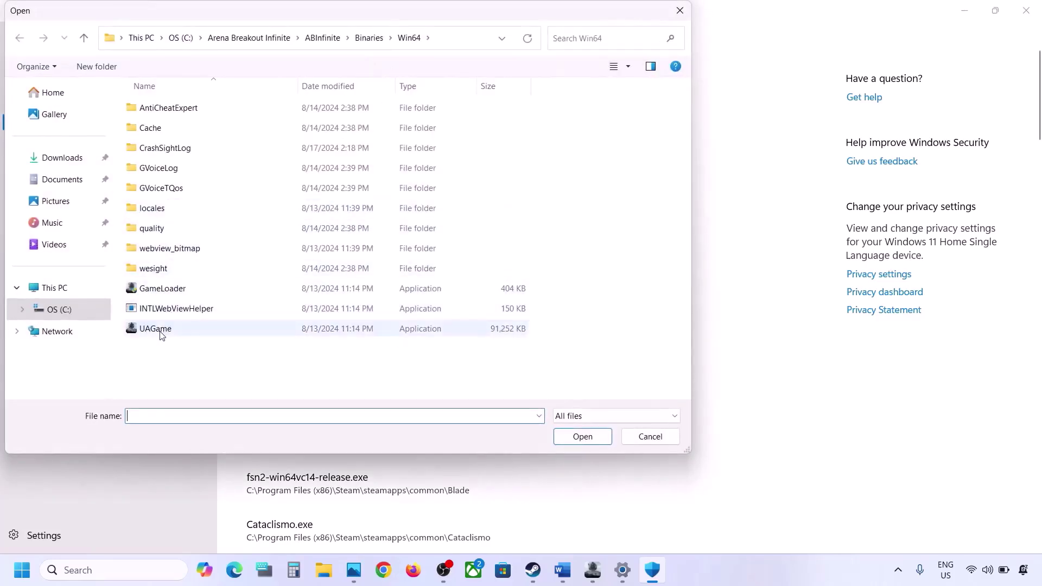
left_click(161, 334)
left_click(563, 439)
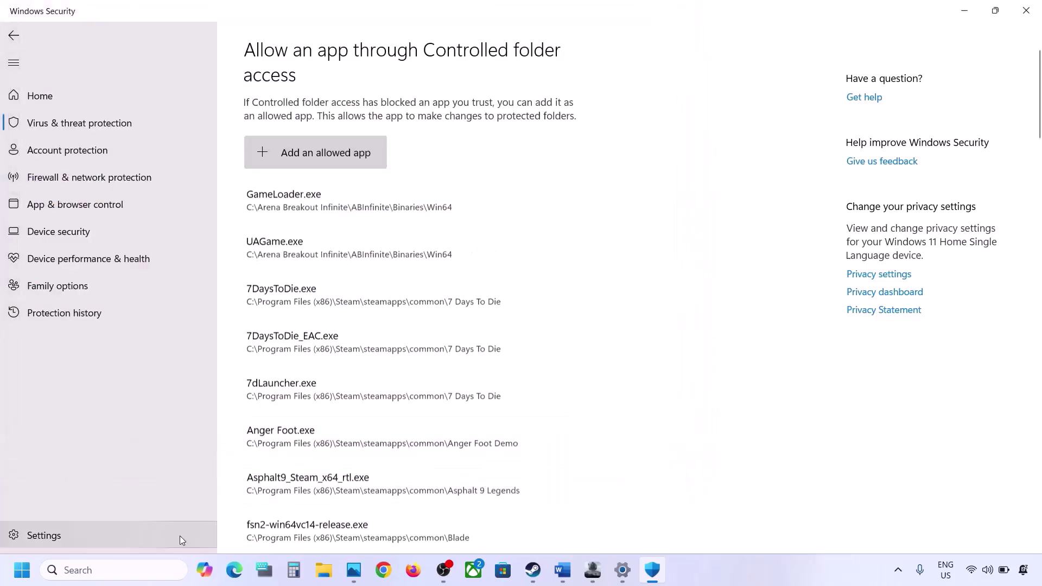
- Open Control Panel and go to the list of apps allowed through Windows Defender Firewall under System and Security
left_click(126, 575)
type("control")
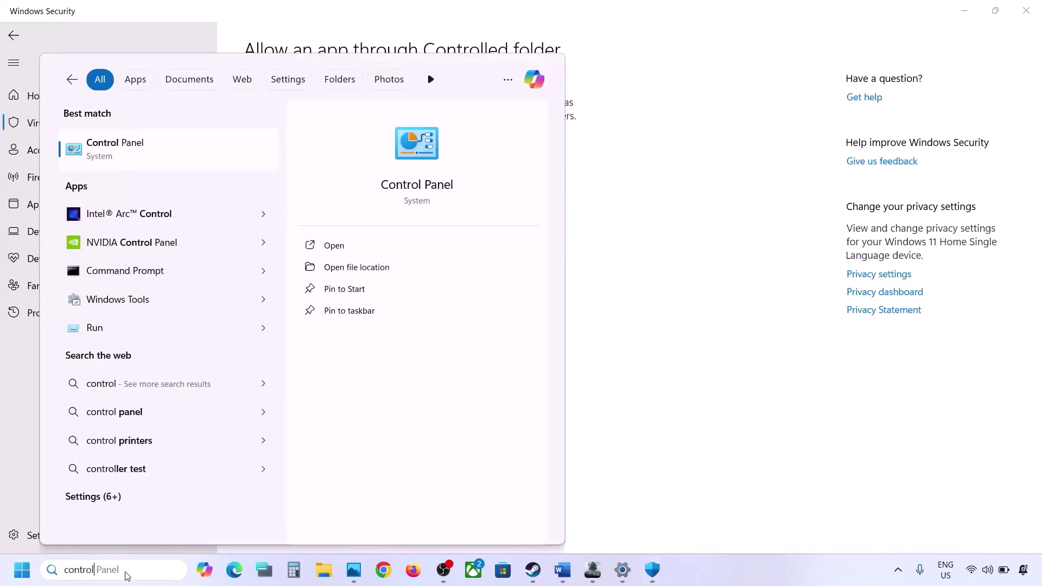
key("Return")
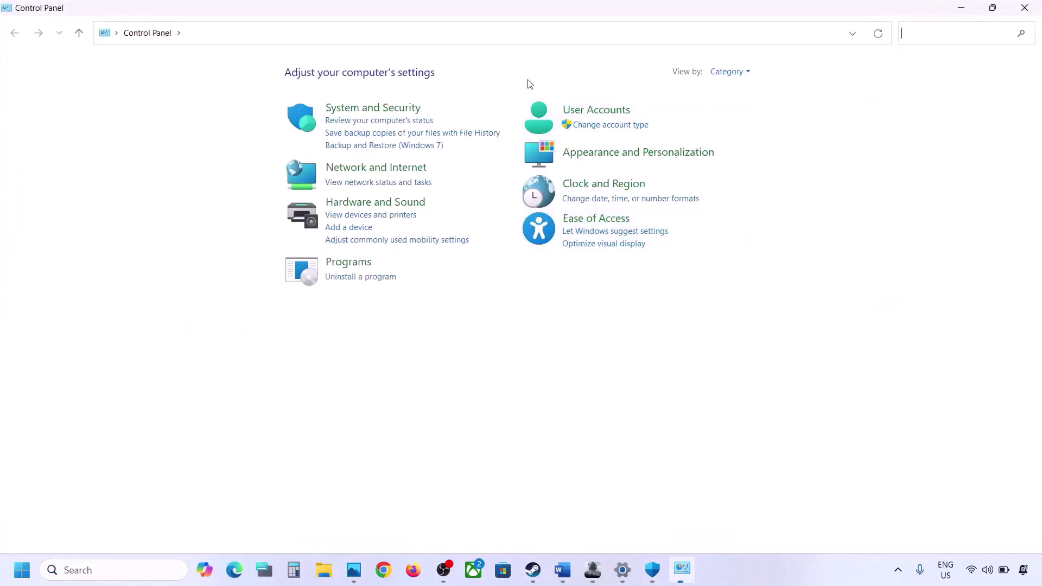
left_click(387, 107)
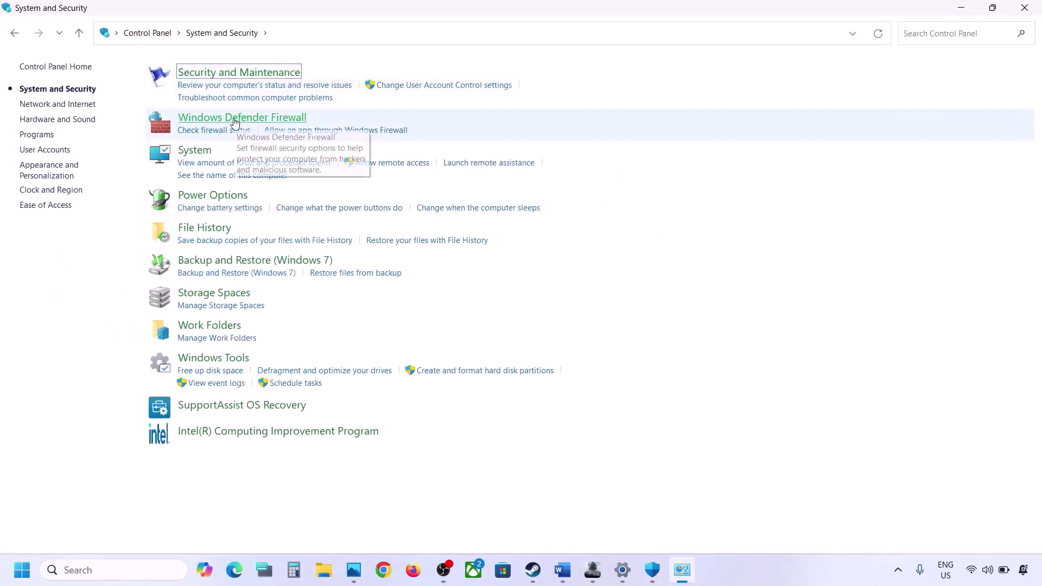
left_click(241, 119)
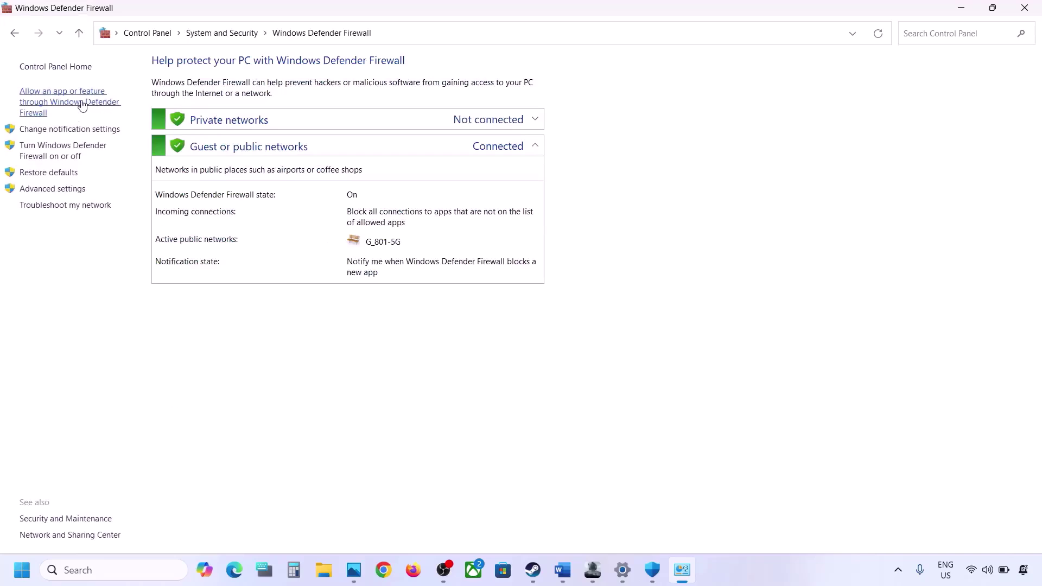
left_click(85, 105)
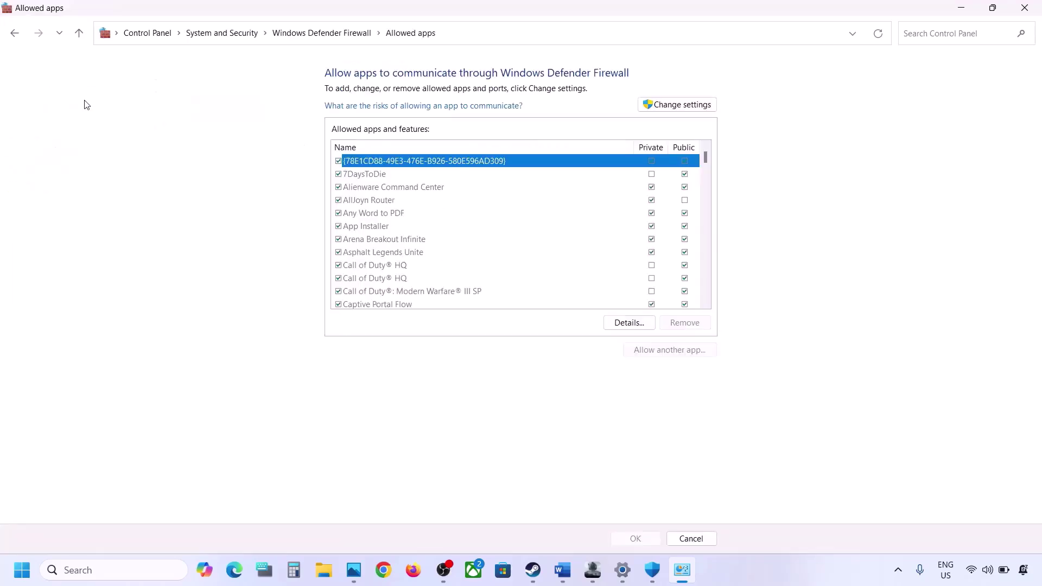
- Try to add GameLoader from Arena Breakout Infinite\ABInfinite\Binaries\Win64 to the apps allowed through the firewall
left_click(678, 104)
left_click(678, 350)
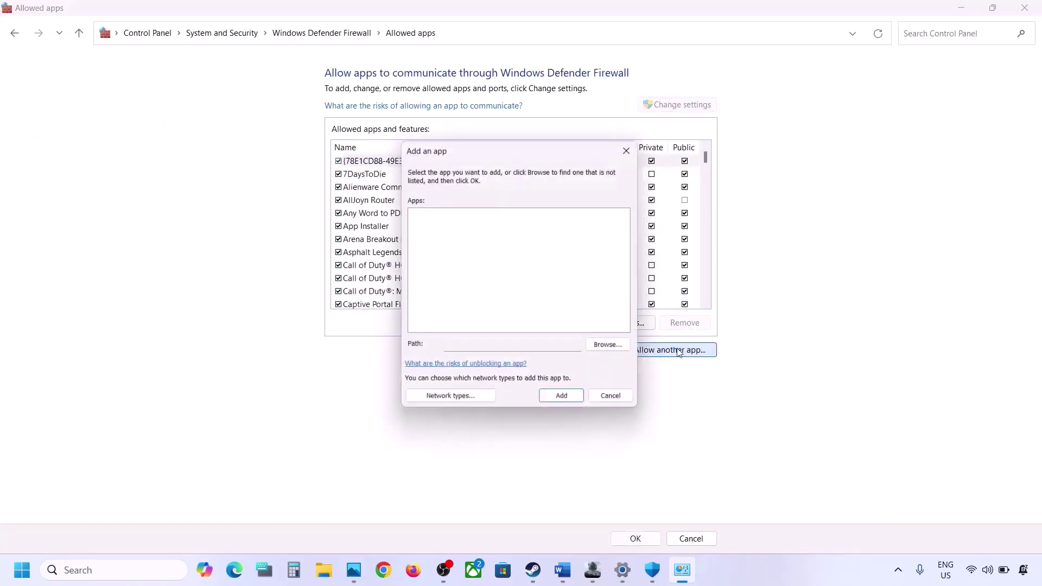
left_click(621, 348)
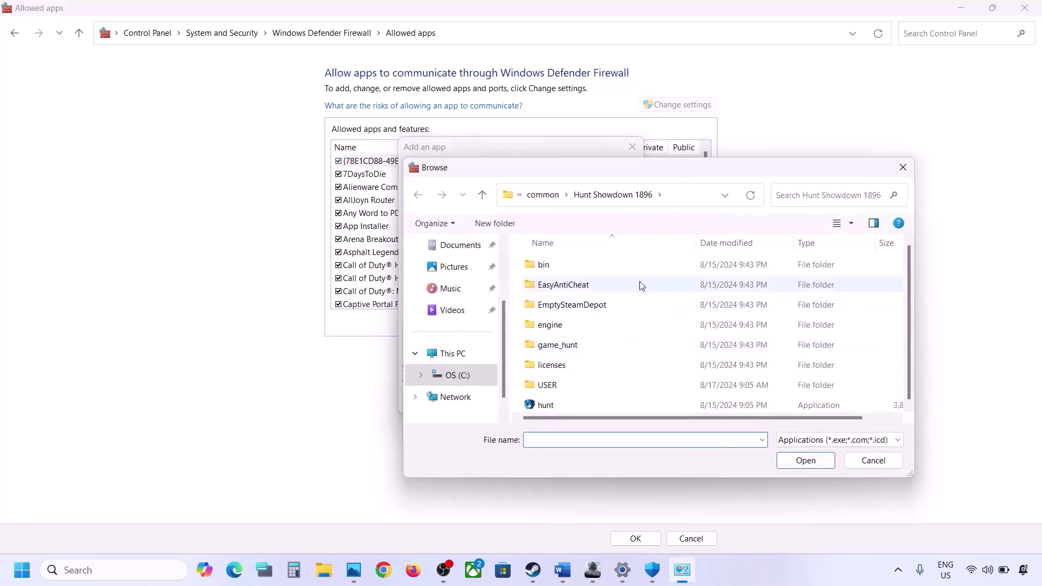
left_click(459, 374)
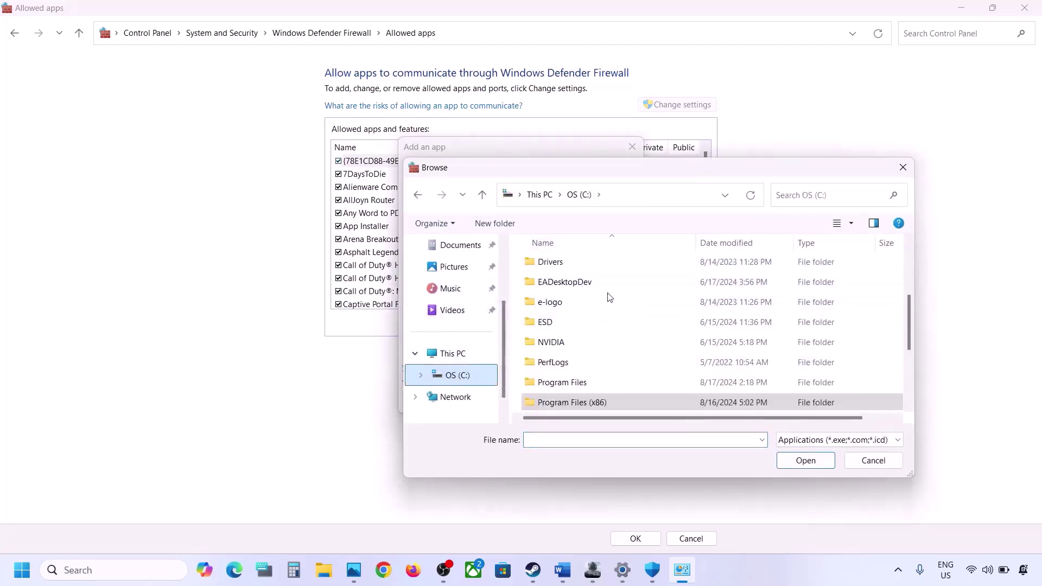
scroll(593, 297, "up", 3)
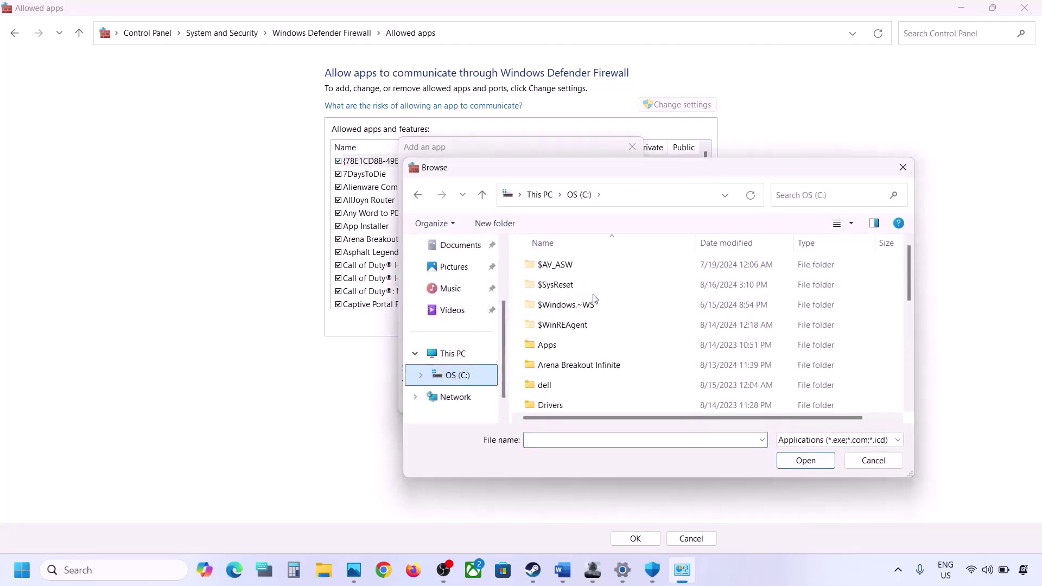
double_click(583, 364)
double_click(567, 265)
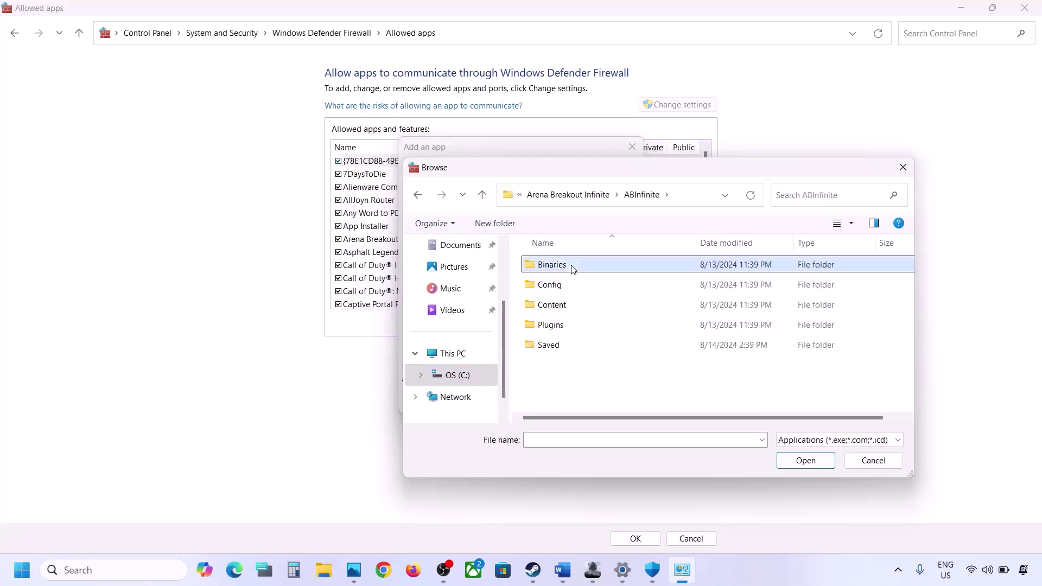
double_click(571, 266)
double_click(561, 286)
scroll(562, 287, "down", 2)
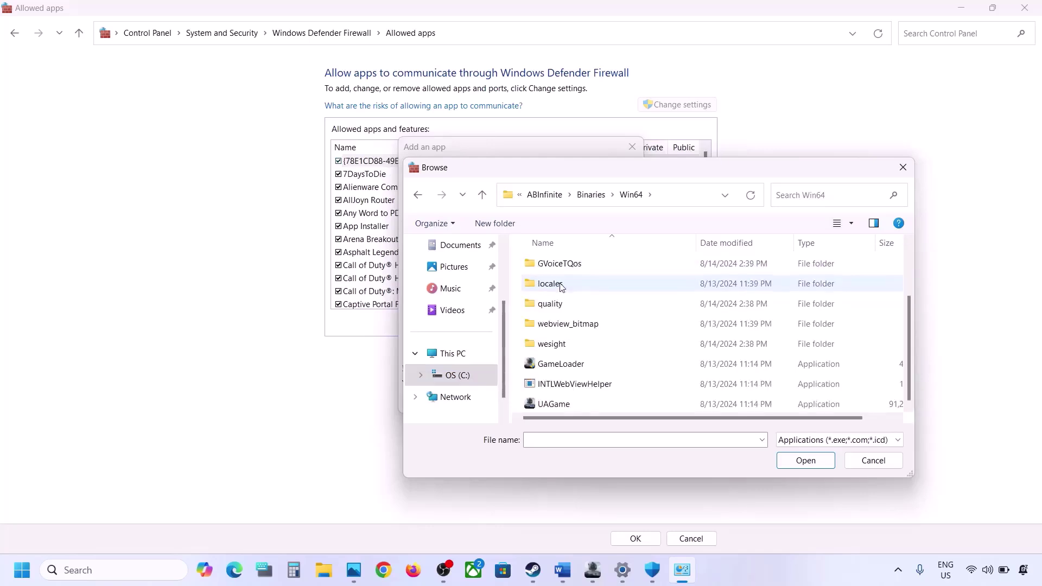
left_click(585, 369)
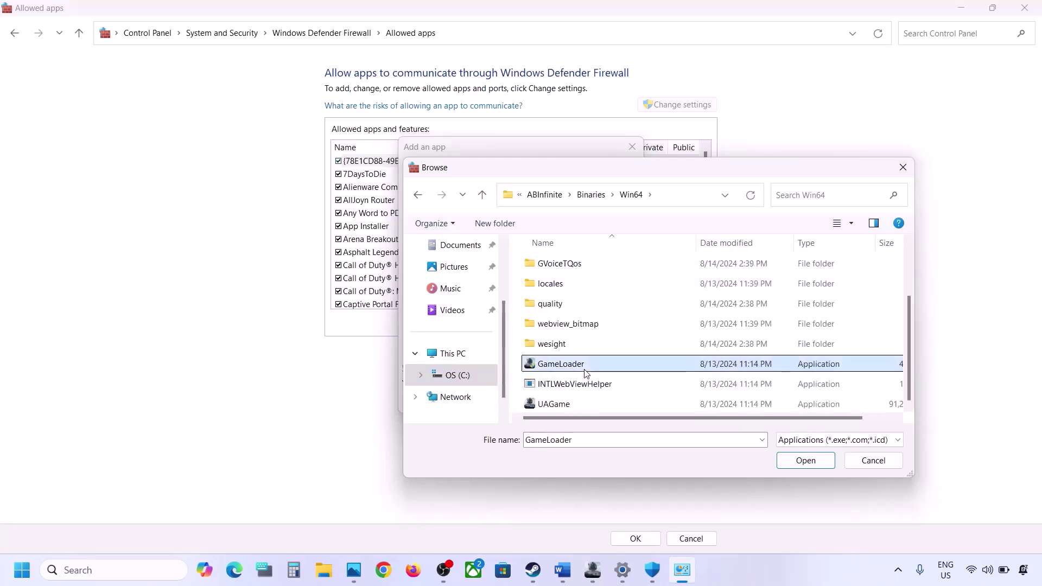
left_click(798, 460)
left_click(557, 406)
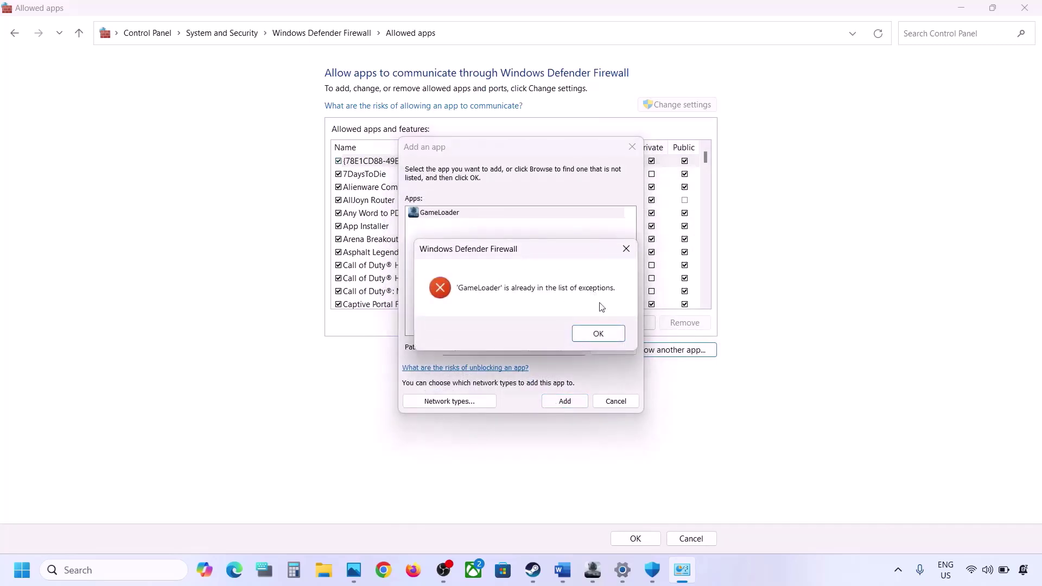
left_click(607, 333)
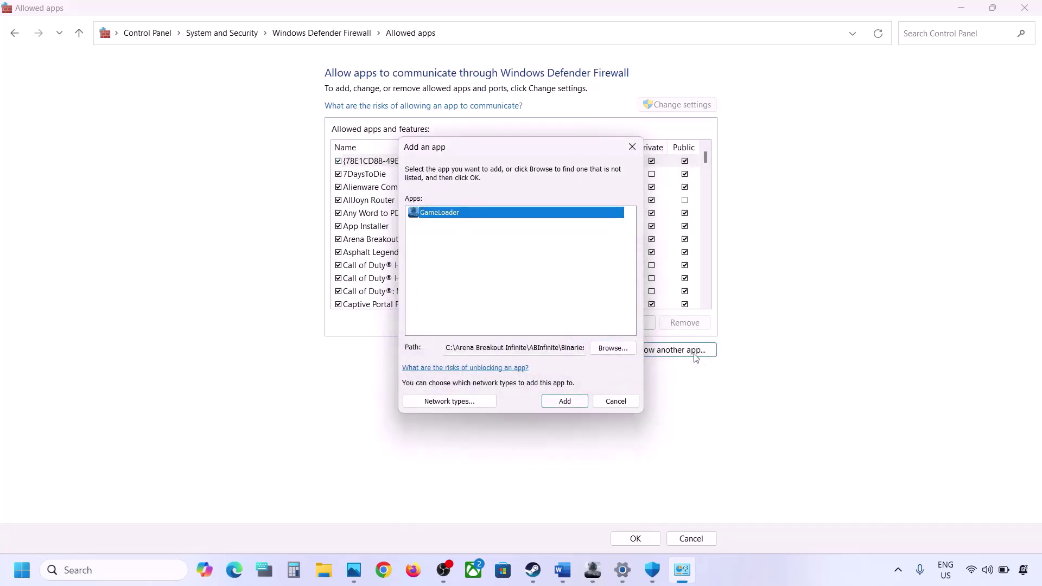
- Try to add UAGame from the Win64 folder to the firewall's allowed apps, and dismiss the Add an app dialog
left_click(612, 348)
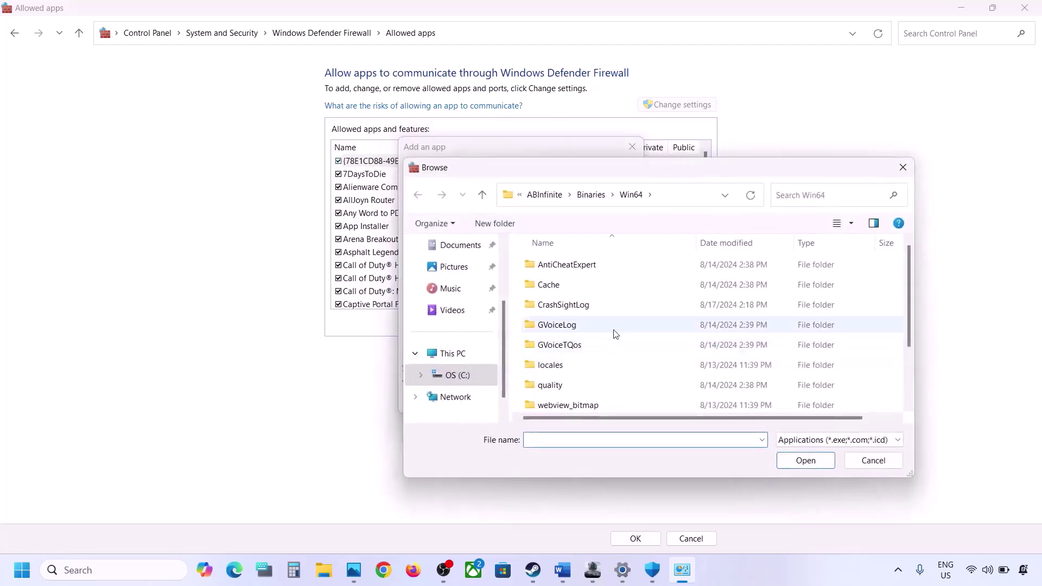
scroll(608, 358, "down", 2)
left_click(556, 404)
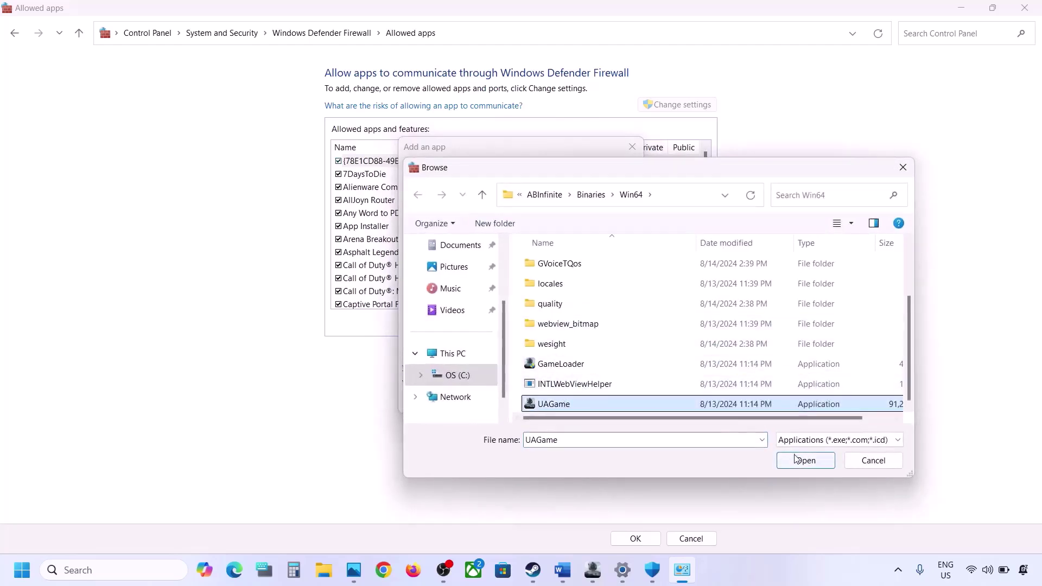
left_click(795, 459)
left_click(564, 402)
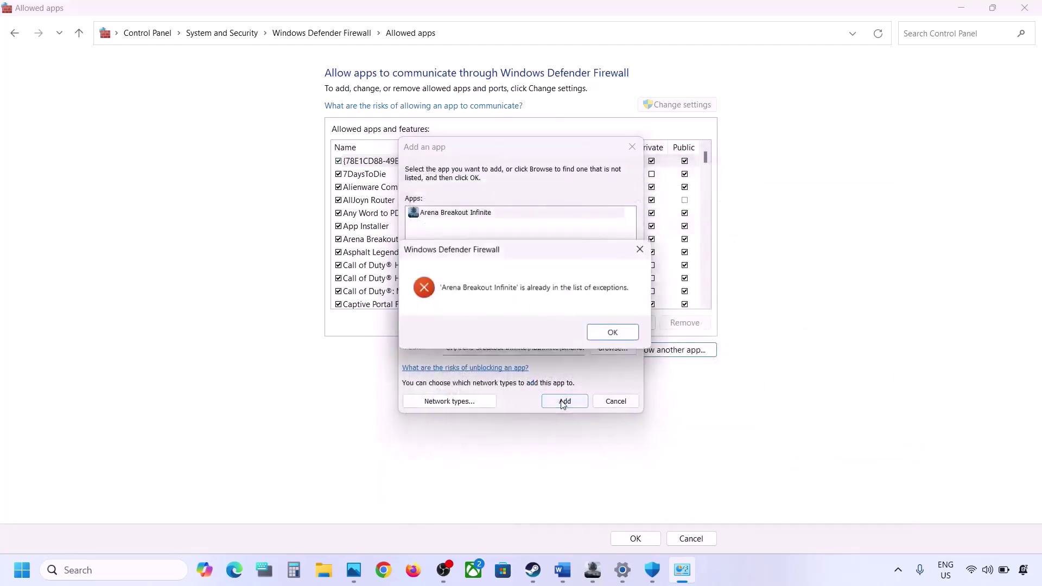
left_click(605, 334)
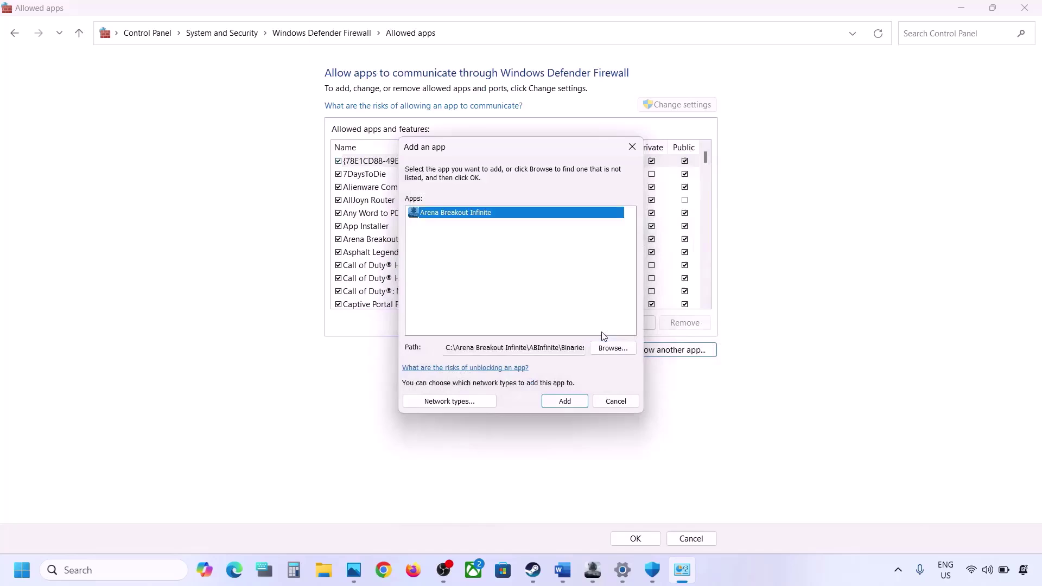
left_click(616, 401)
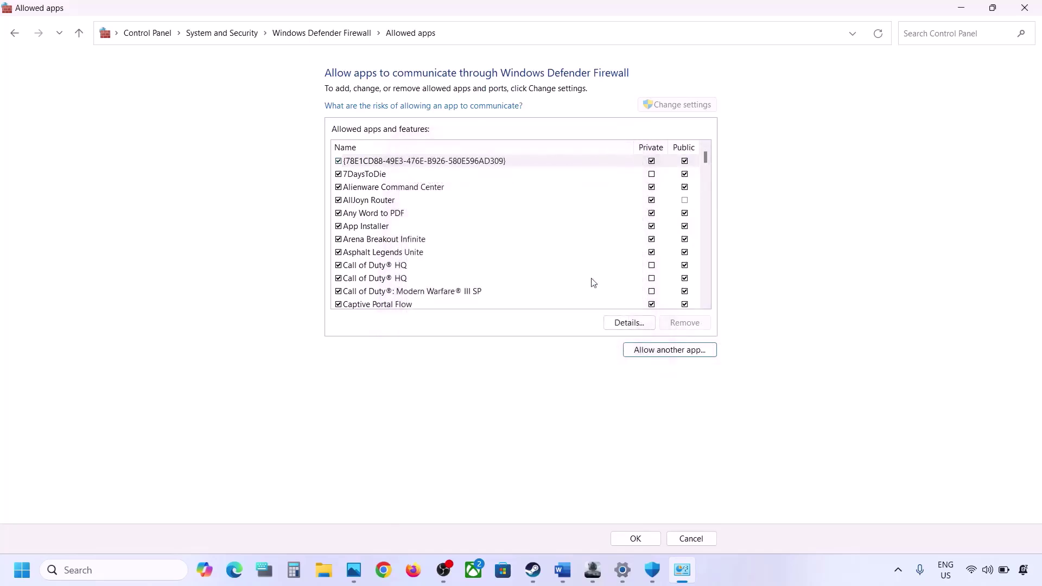
- Check the Arena Breakout Infinite entry in the firewall list and close the Allowed apps, Windows Security and Settings windows
left_click(469, 239)
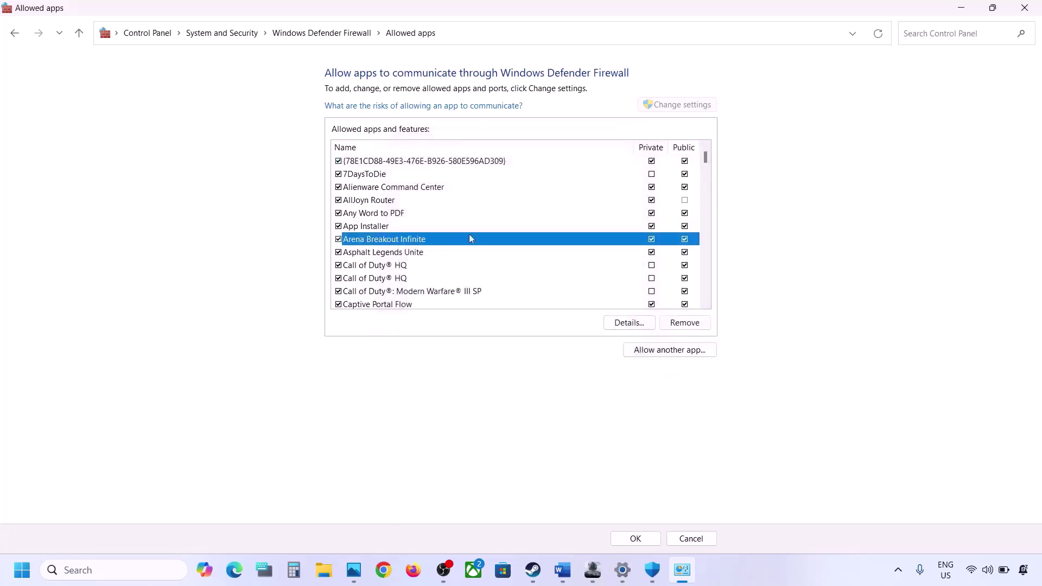
left_click(1031, 8)
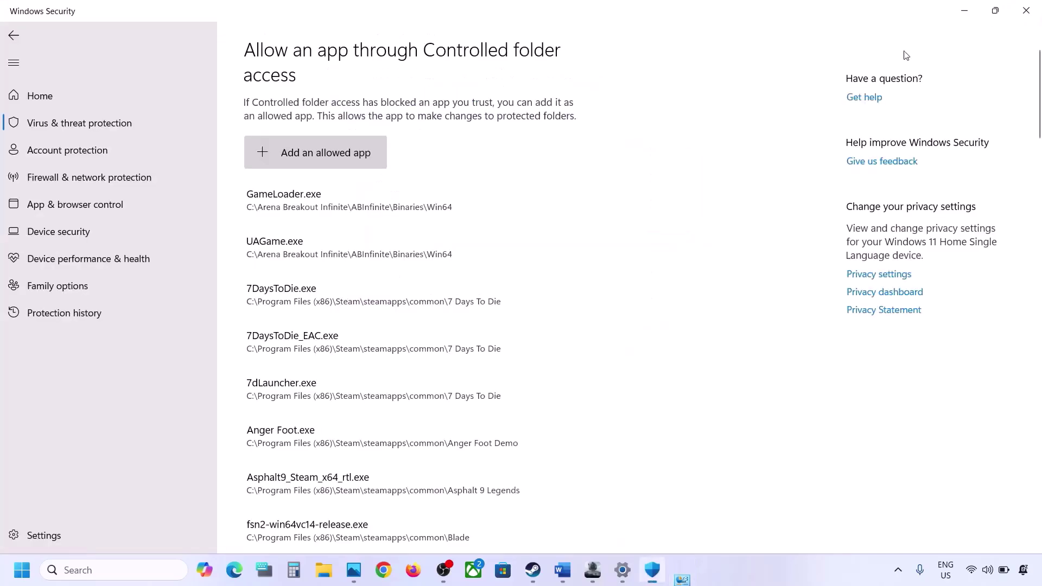
left_click(1034, 11)
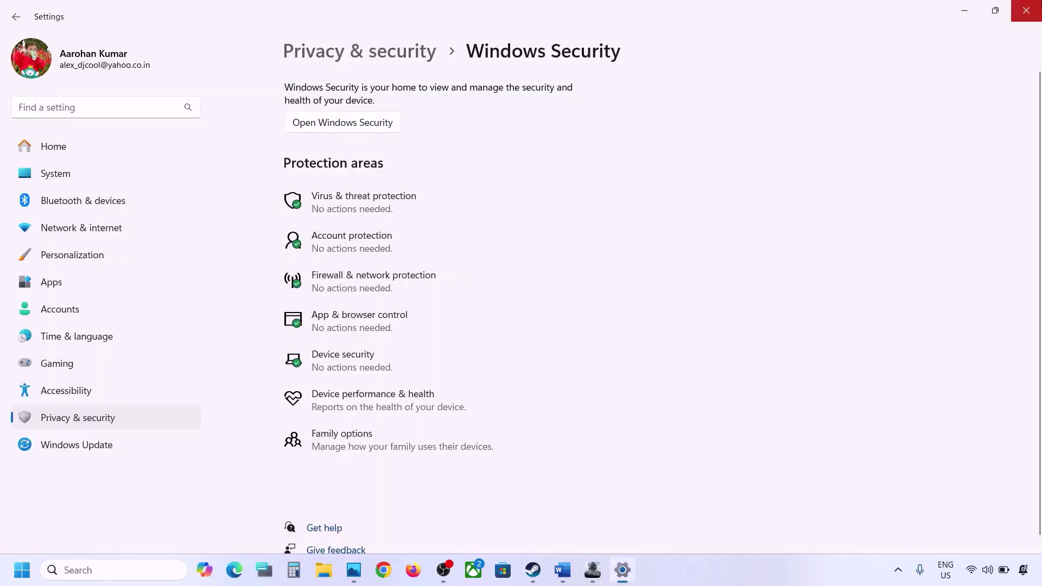
left_click(1026, 10)
- Read Step 9 on verifying or repairing the game files in the Word document and switch to the Arena Breakout Infinite launcher
scroll(332, 402, "down", 4)
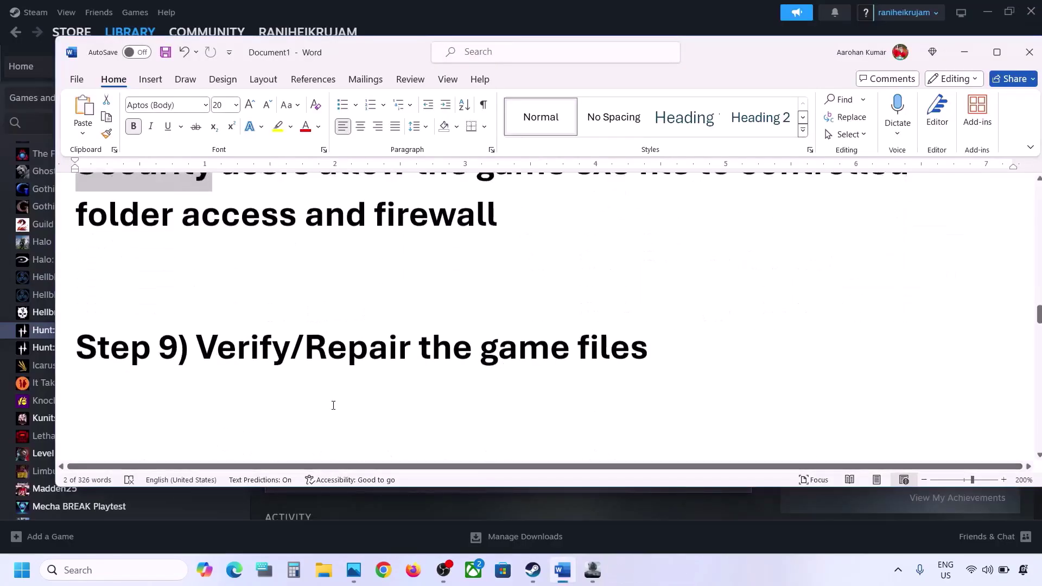
left_click_drag(230, 333, 646, 333)
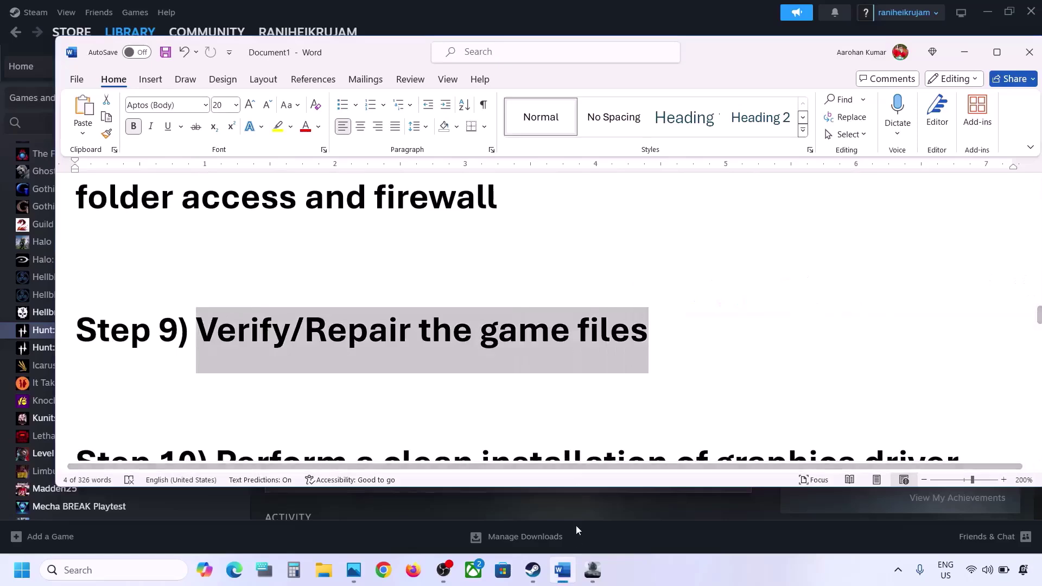
left_click(589, 573)
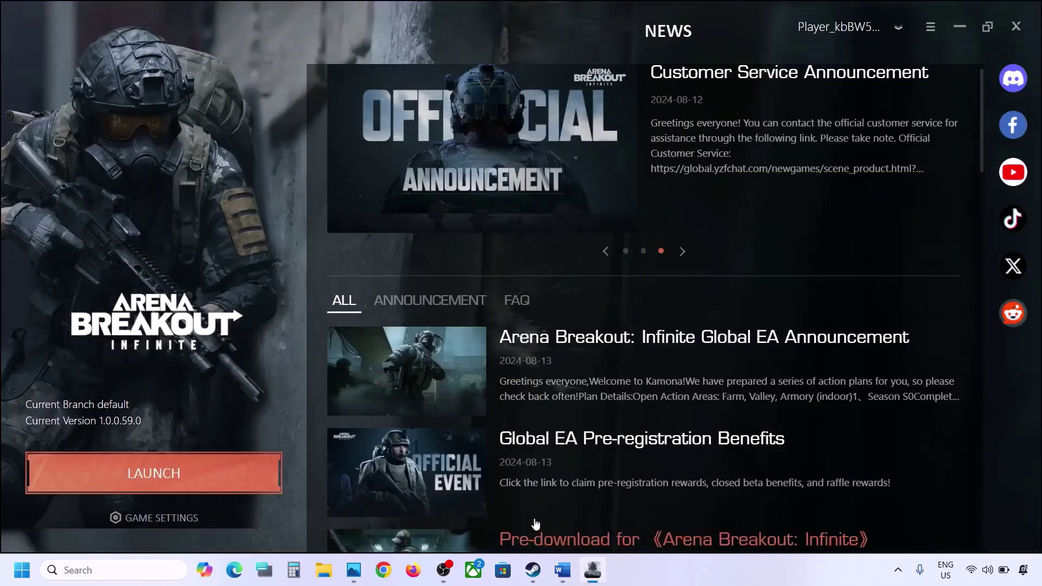
- Start a repair of the Arena Breakout Infinite game files from the launcher's game settings
left_click(169, 532)
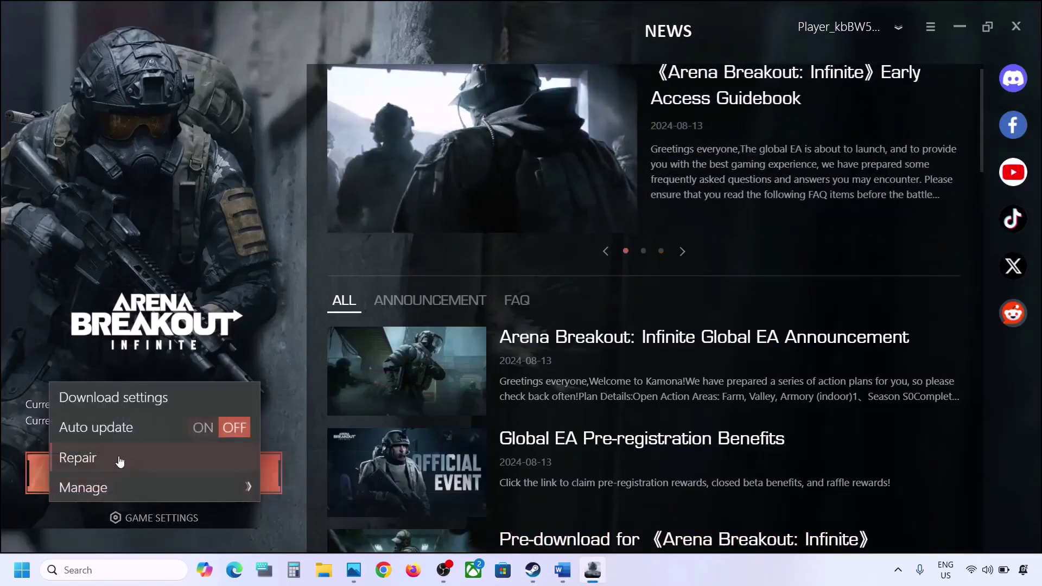
left_click(147, 467)
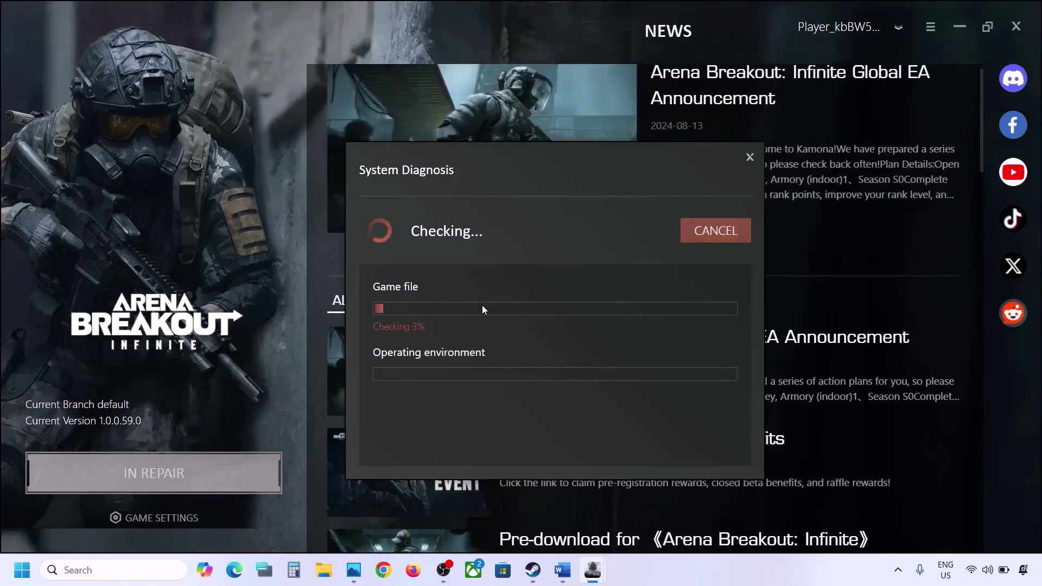
- Switch to Steam, view the file verification option in the Installed Files properties of Hunt: Showdown 1896, and close the properties
left_click(539, 566)
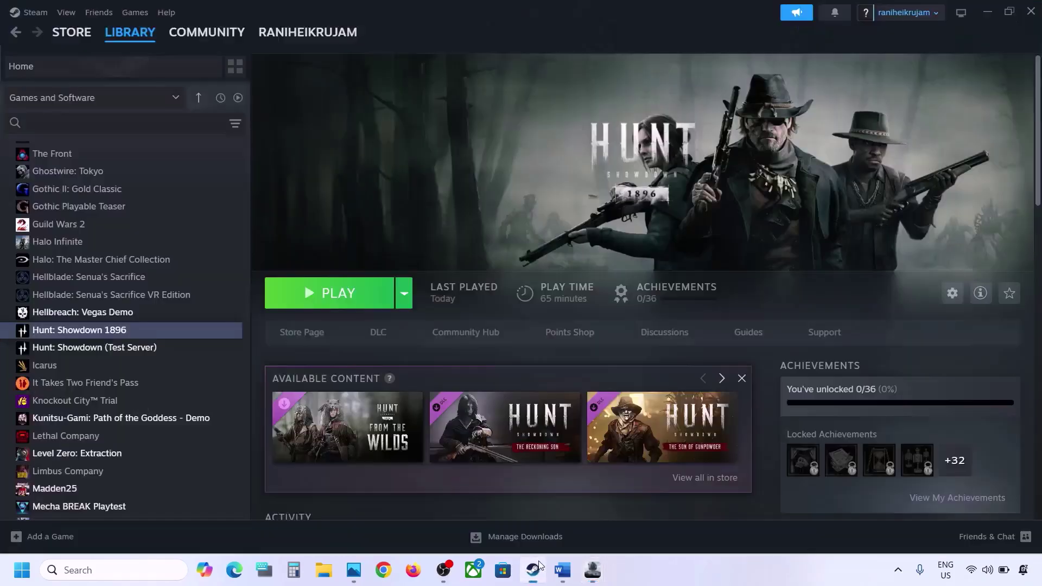
right_click(161, 325)
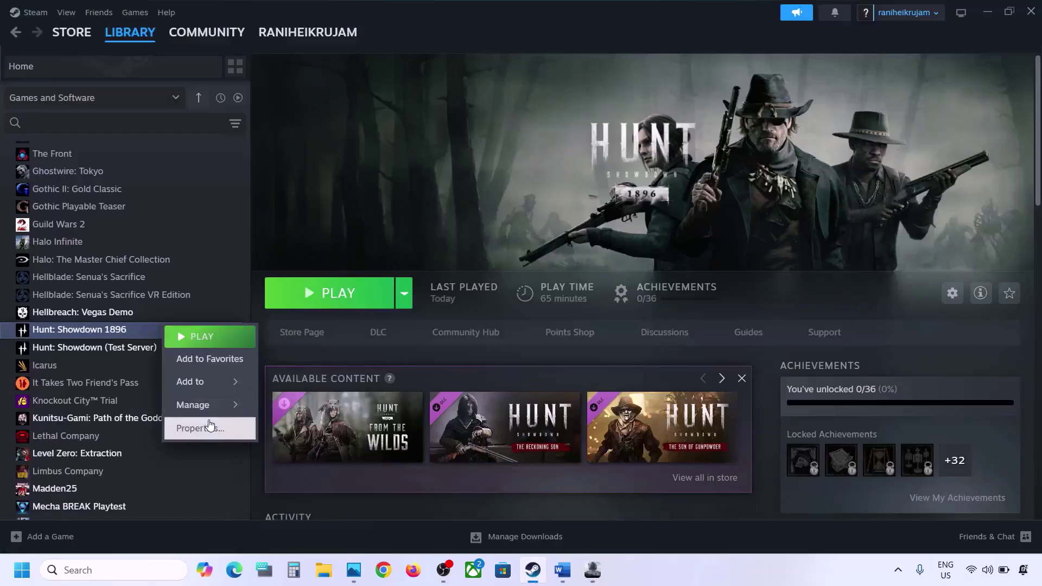
left_click(210, 426)
left_click(265, 211)
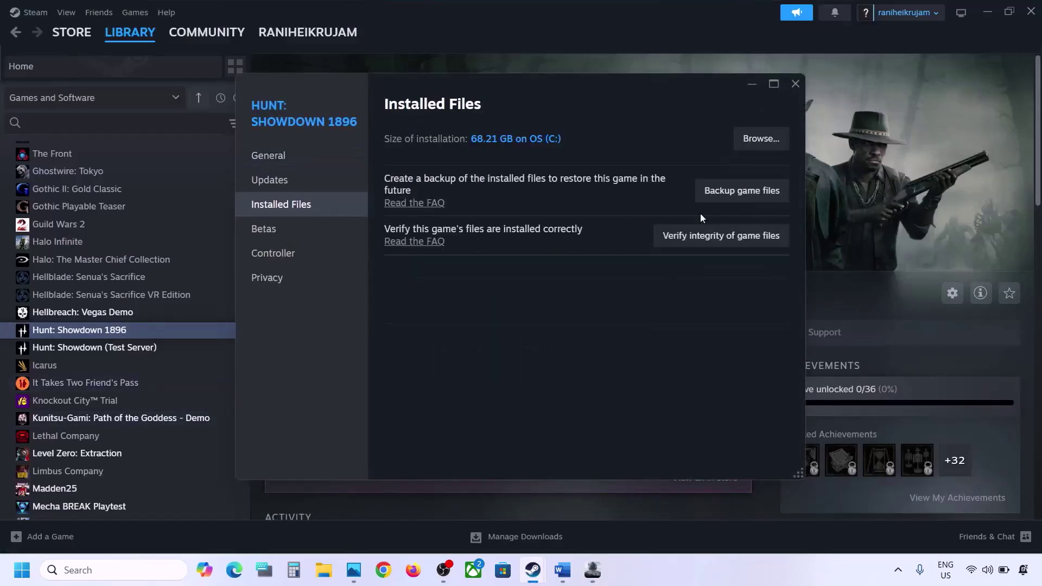
left_click(798, 89)
- Switch to the Word document and read Step 10 on a clean graphics driver installation, including the NVIDIA and AMD links
left_click(562, 570)
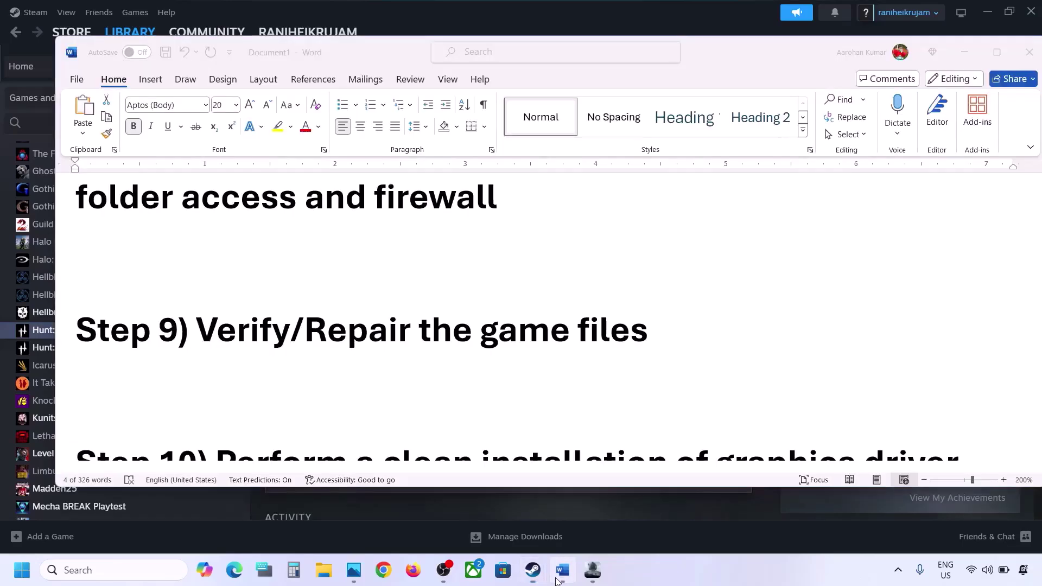
scroll(380, 366, "down", 5)
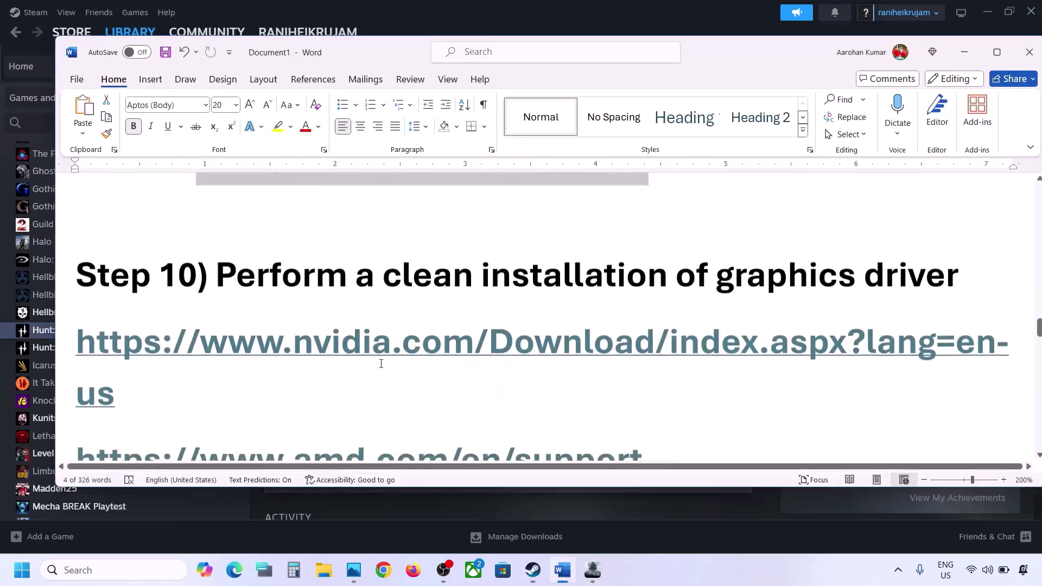
left_click_drag(263, 263, 940, 246)
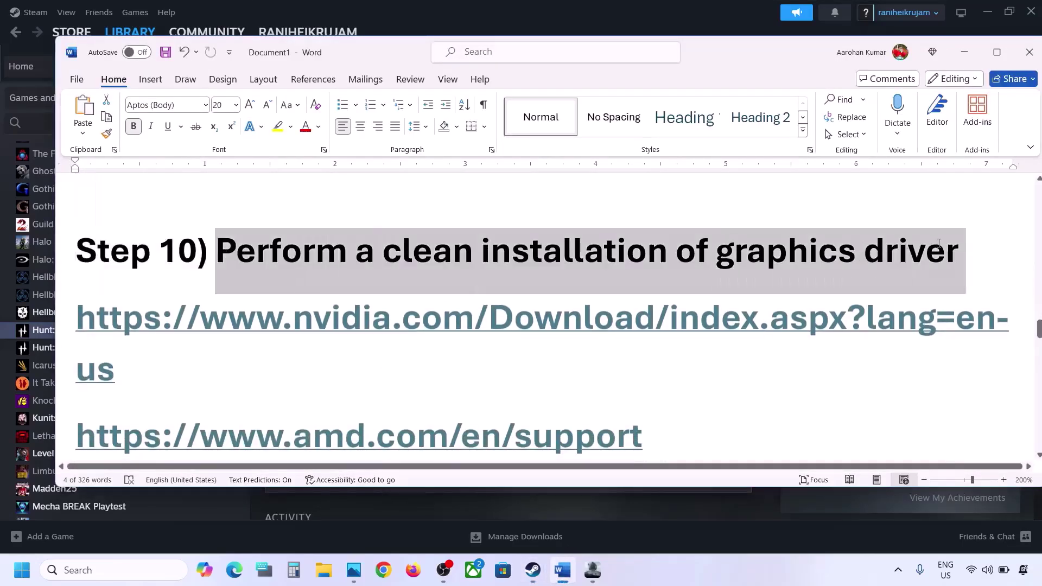
triple_click(167, 352)
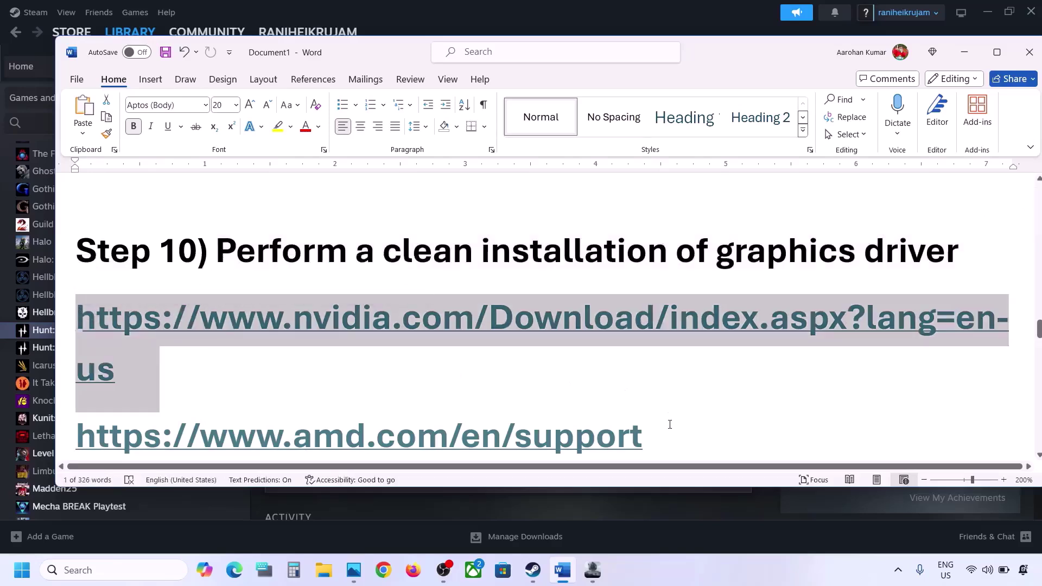
left_click_drag(670, 424, 160, 451)
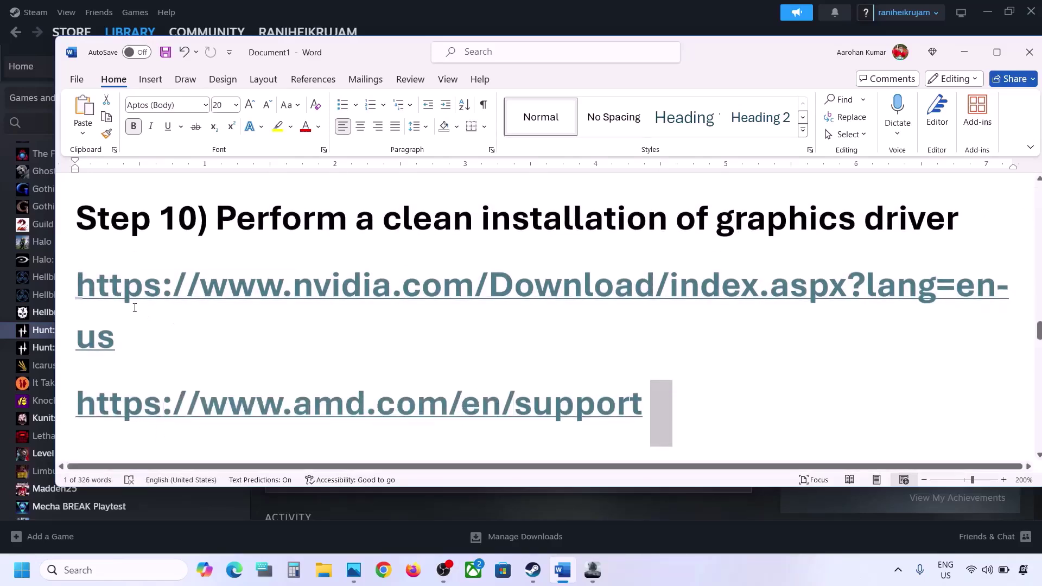
left_click_drag(142, 307, 76, 307)
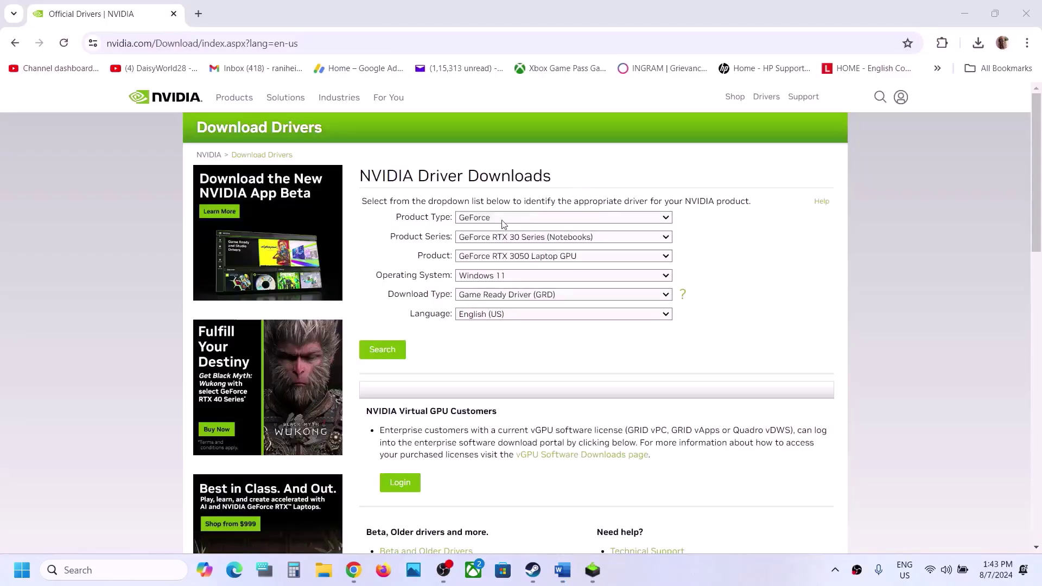
- Set the NVIDIA driver search to GeForce, GeForce RTX 30 Series (Notebooks), GeForce RTX 3050 Laptop GPU and Windows 11
left_click(498, 217)
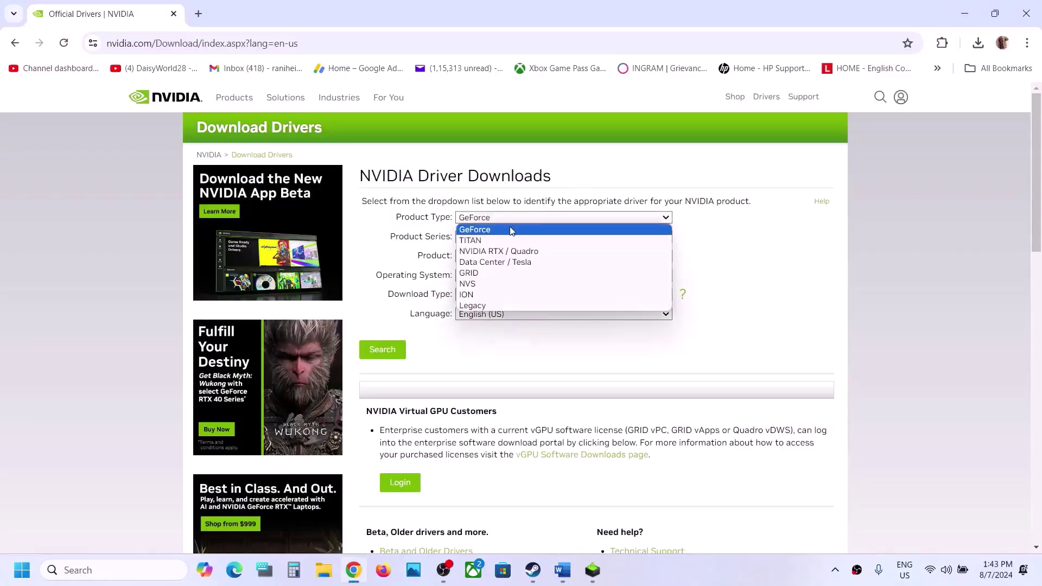
left_click(758, 295)
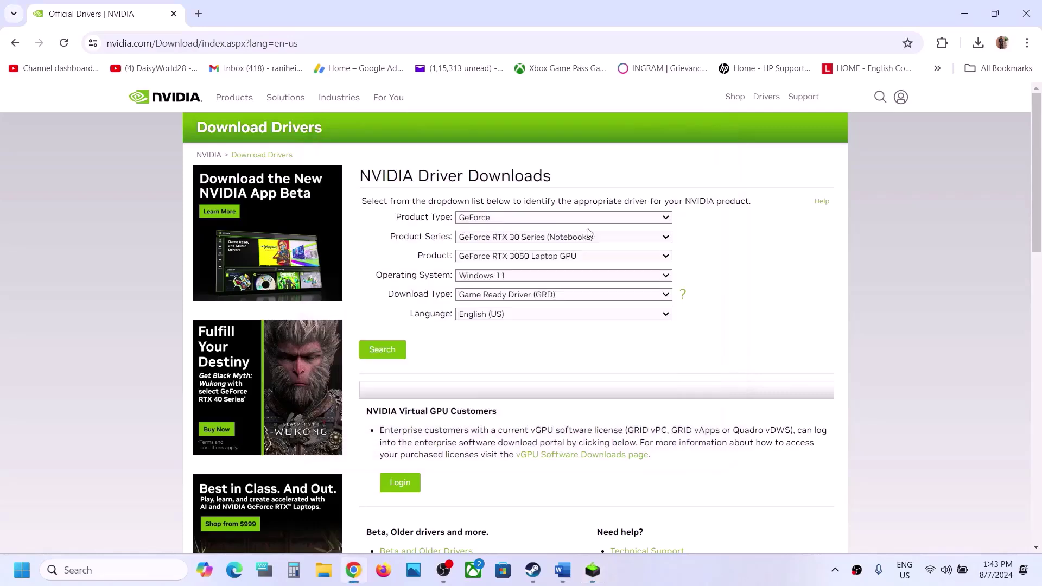
left_click(514, 217)
left_click(764, 256)
left_click(578, 238)
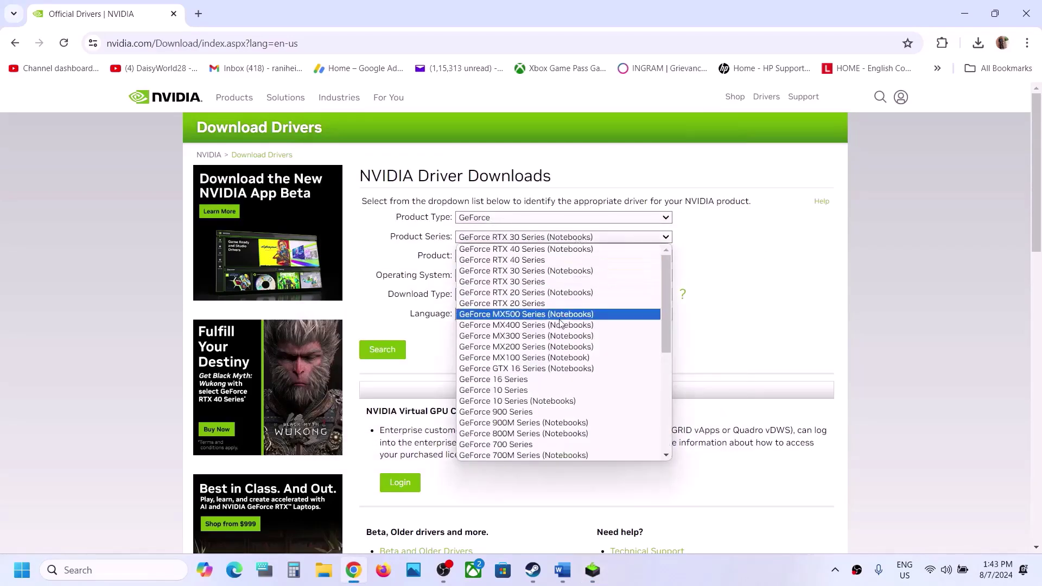
left_click(557, 271)
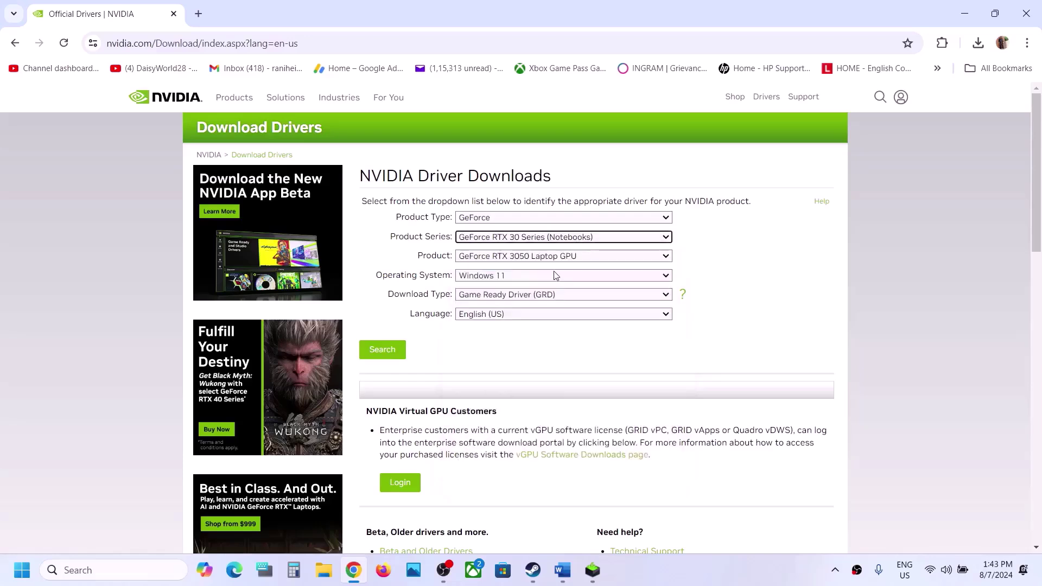
left_click(564, 258)
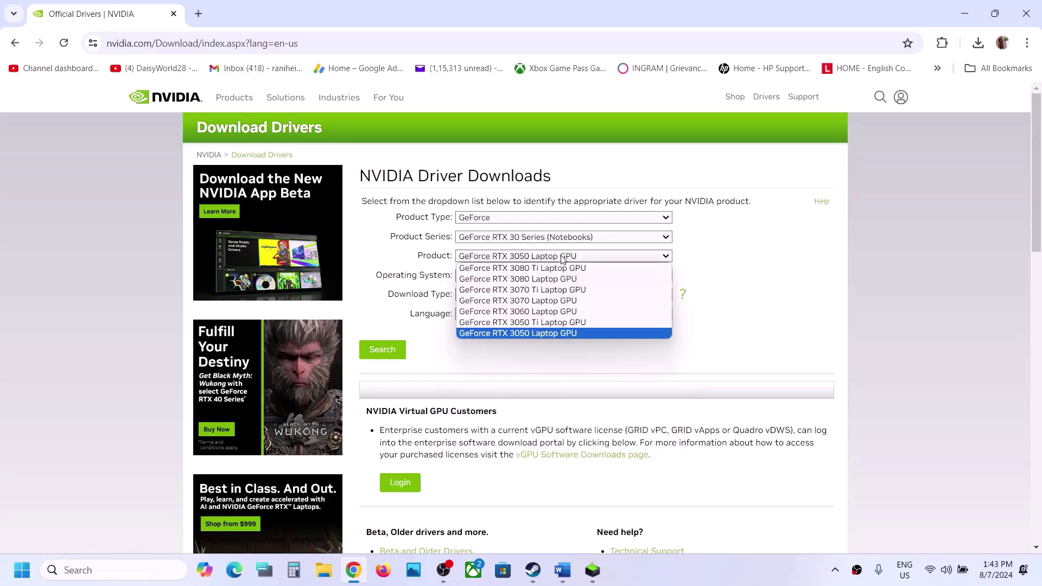
left_click(552, 336)
left_click(508, 278)
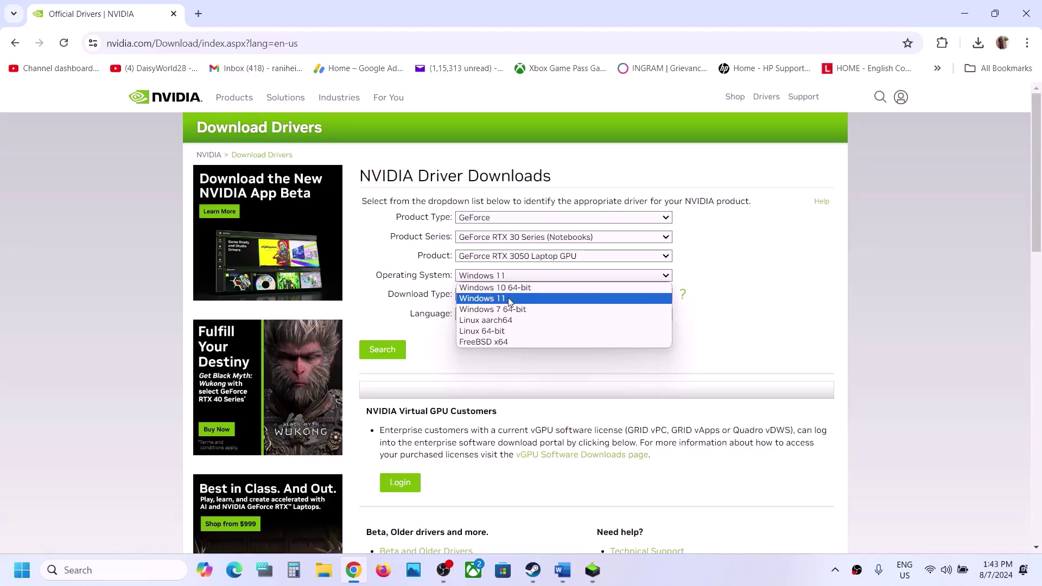
left_click(510, 299)
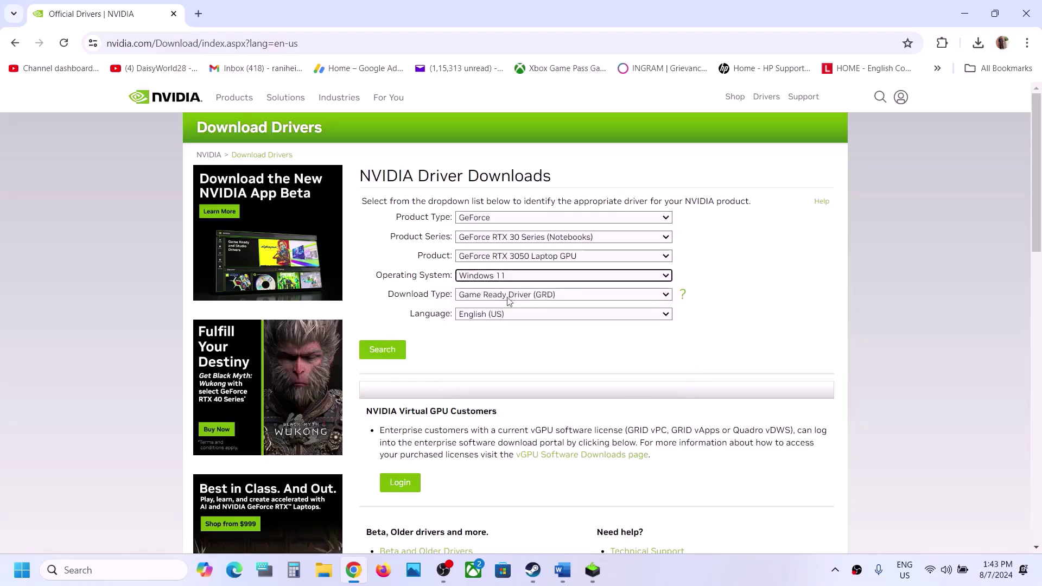
- Search for the matching Game Ready Driver and download it
left_click(395, 350)
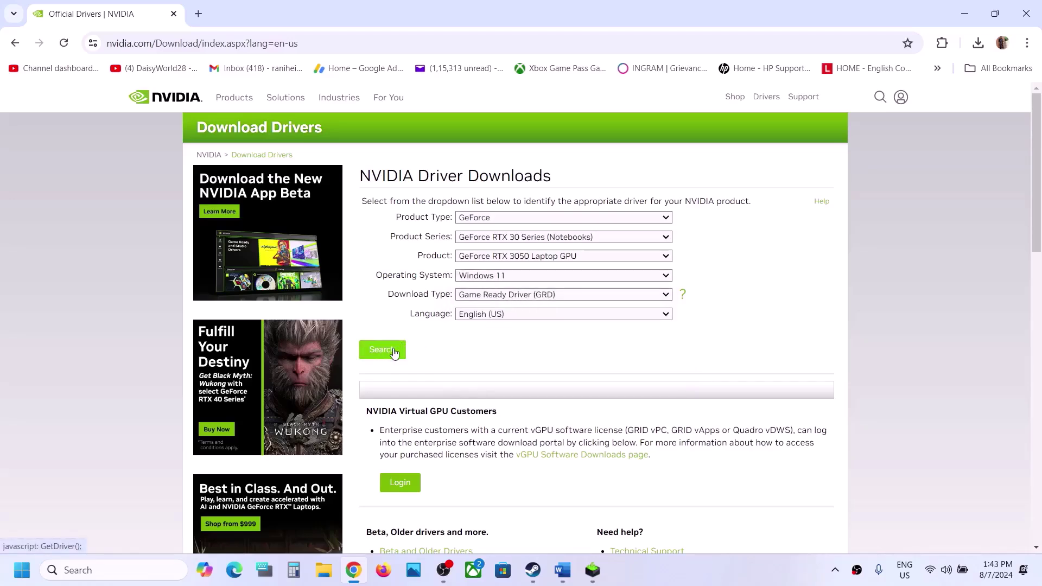
left_click(392, 284)
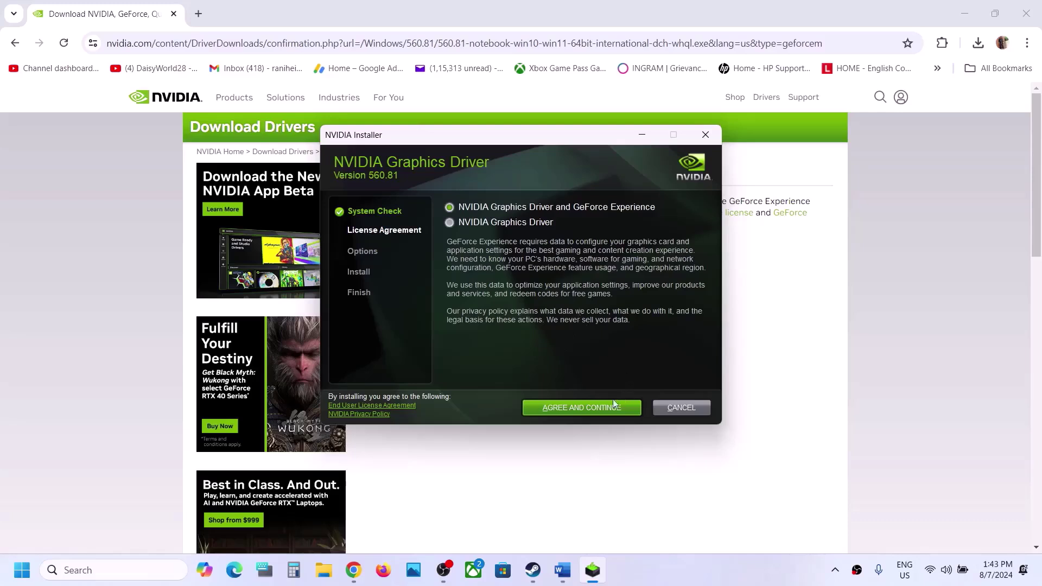
- Accept the NVIDIA license and start a Custom (Advanced) installation of the graphics driver with a clean installation enabled
left_click(591, 408)
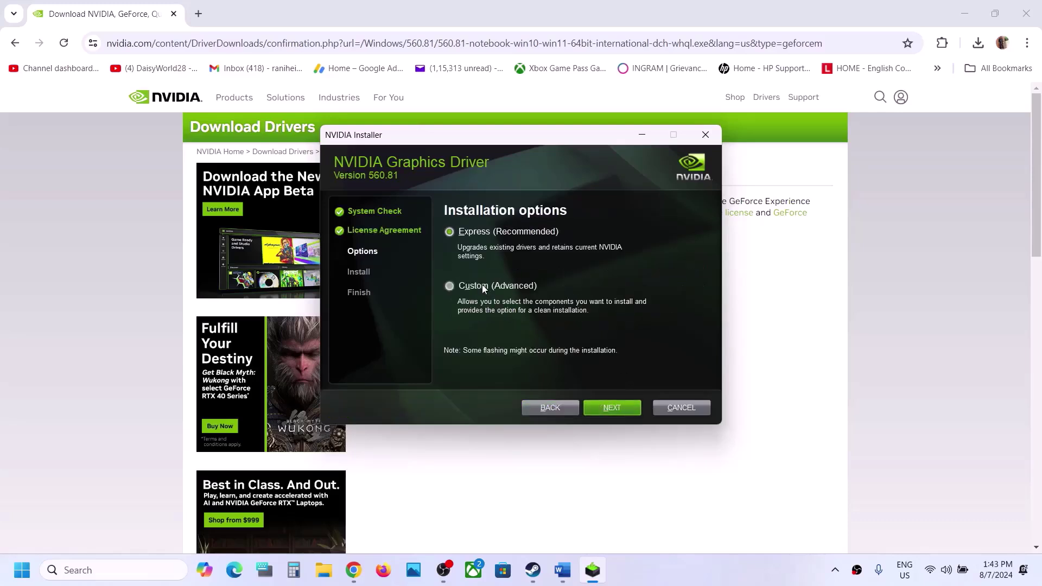
left_click(482, 284)
left_click(610, 407)
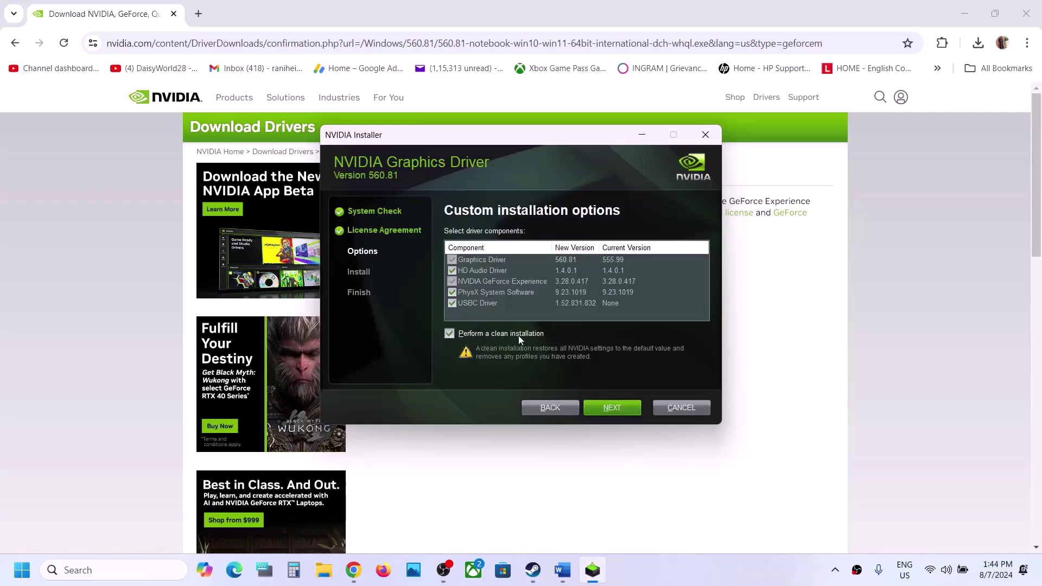
left_click(617, 411)
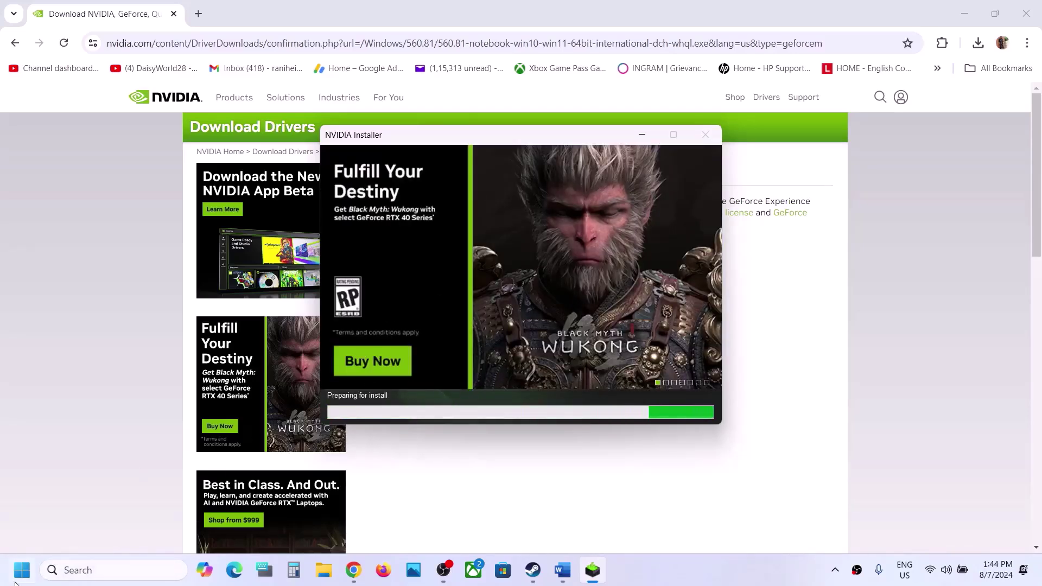
- View the computer's Restart option among the power choices and dismiss it without restarting
key("super")
left_click(393, 523)
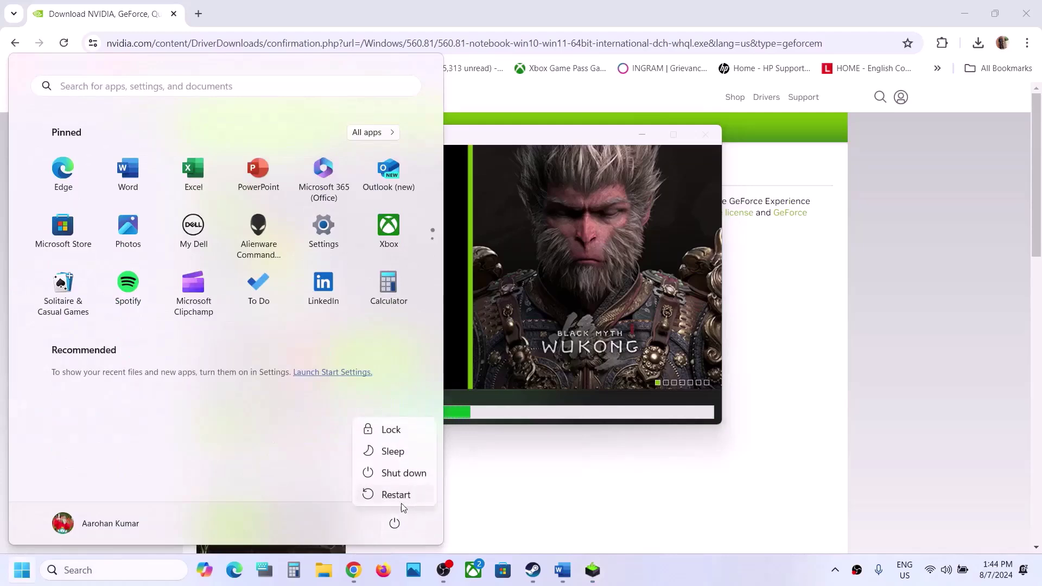
key("Escape")
left_click(629, 311)
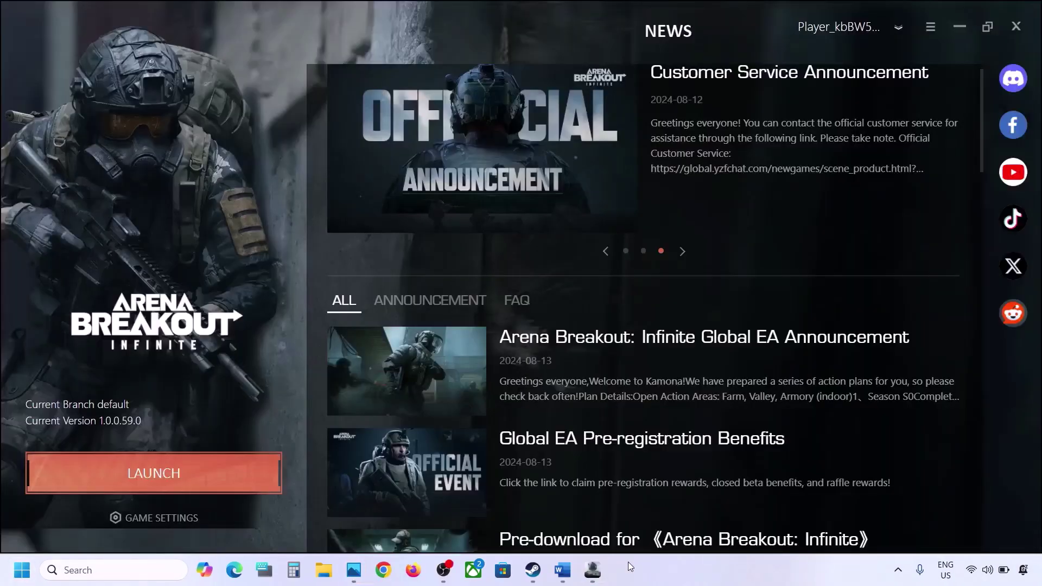
- Switch to the Word document and read Step 11 on running the game on the dedicated graphics card
left_click(563, 570)
scroll(455, 355, "down", 5)
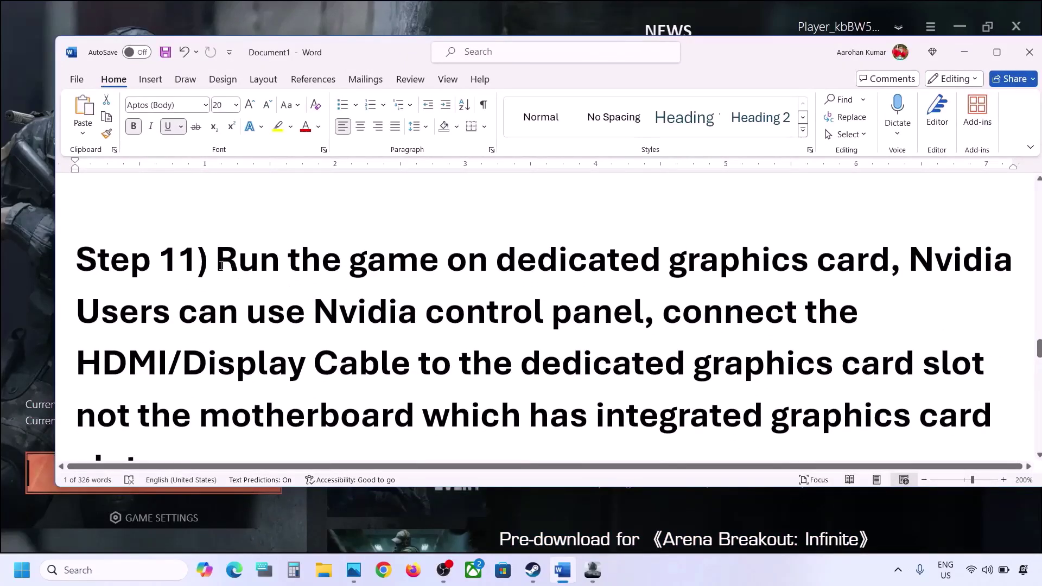
left_click_drag(220, 265, 889, 267)
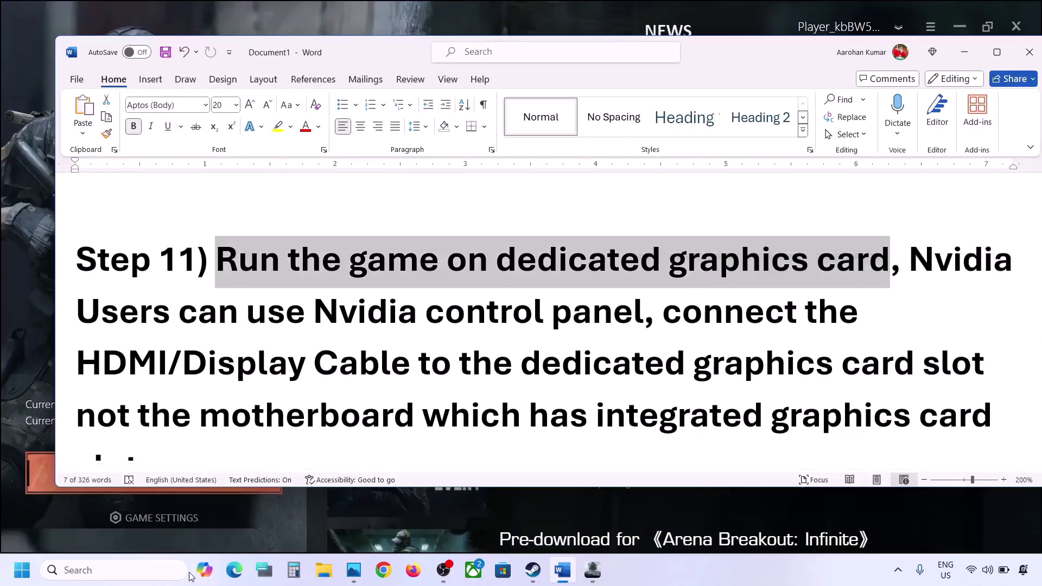
- Search Windows for "graphic" and open Graphics settings
left_click(155, 571)
type("graphic")
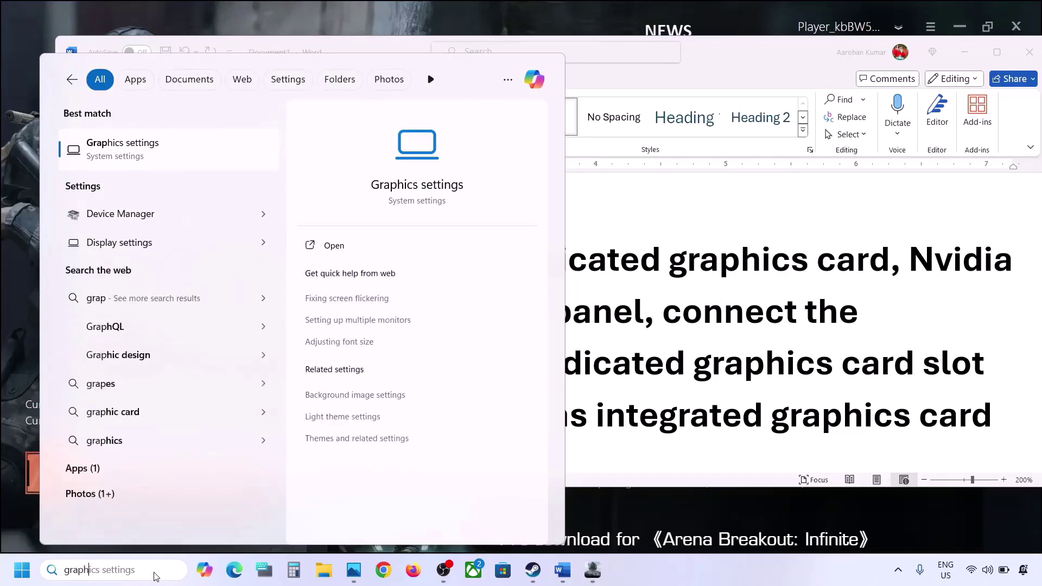
key("Return")
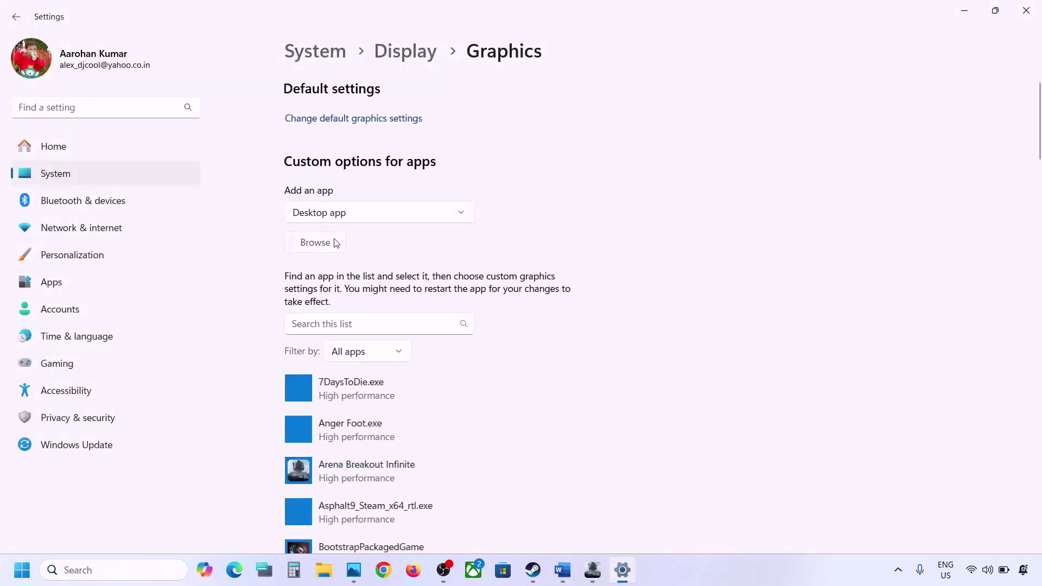
- Add GameLoader from C:\Arena Breakout Infinite\ABInfinite\Binaries\Win64 as a desktop app with custom graphics options
left_click(334, 241)
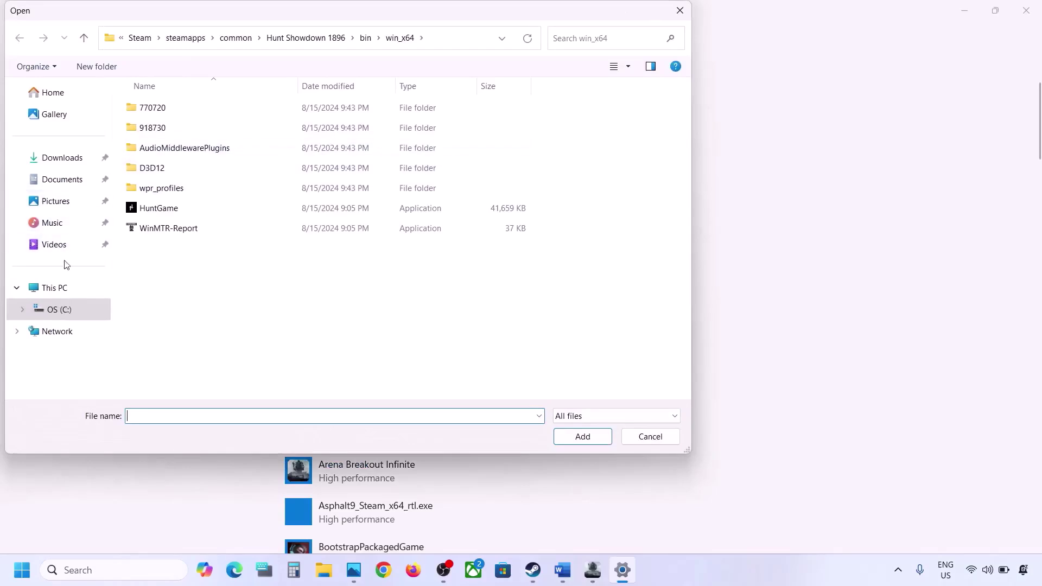
left_click(61, 286)
double_click(210, 132)
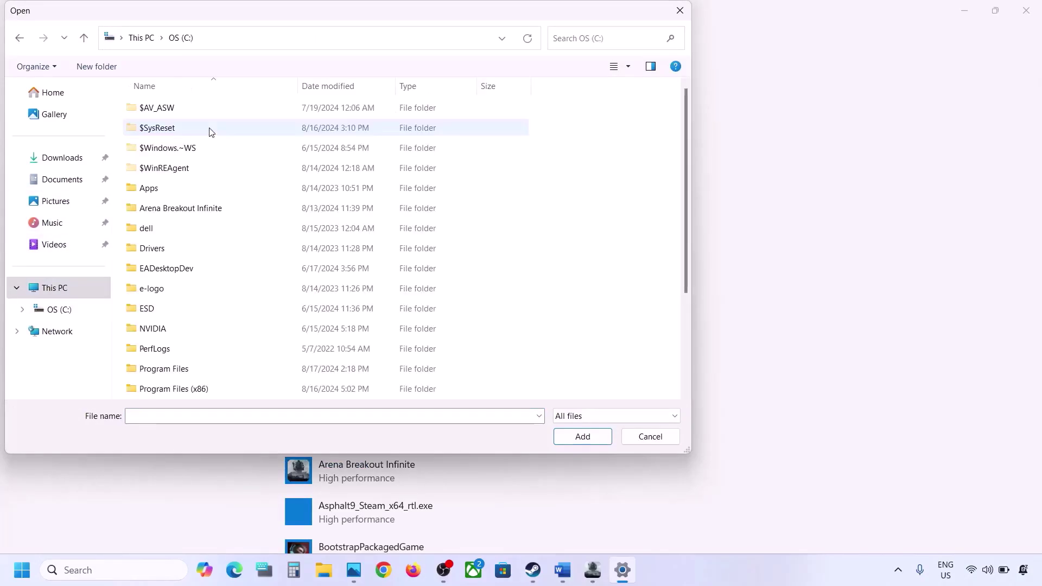
double_click(184, 205)
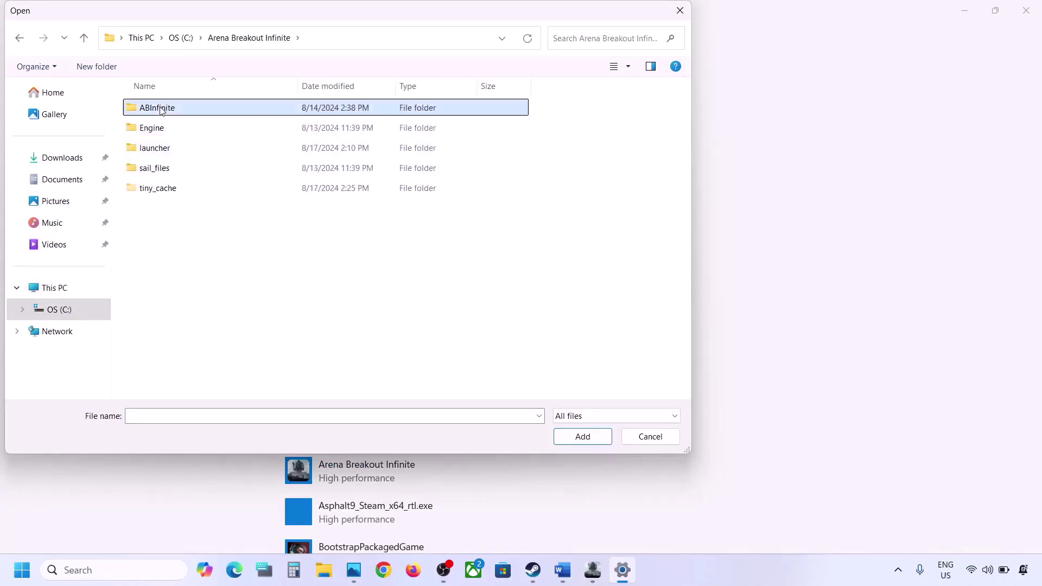
double_click(157, 108)
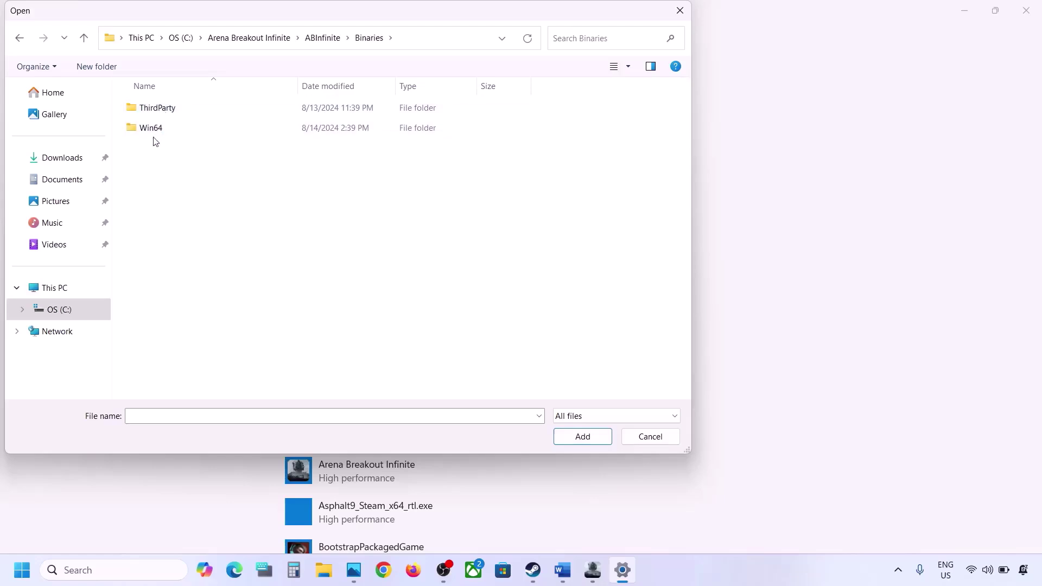
double_click(153, 130)
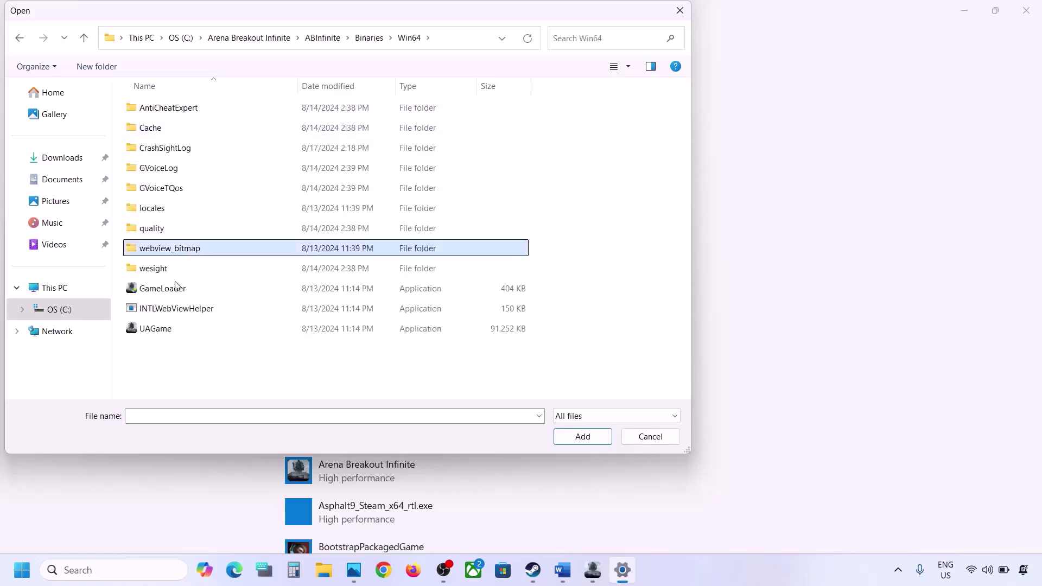
left_click(161, 292)
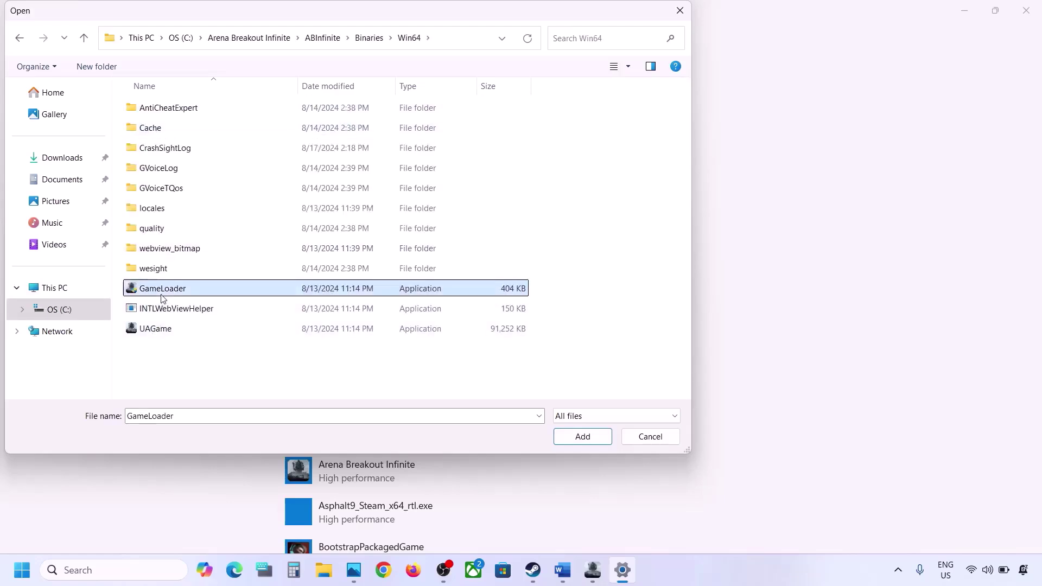
left_click(569, 435)
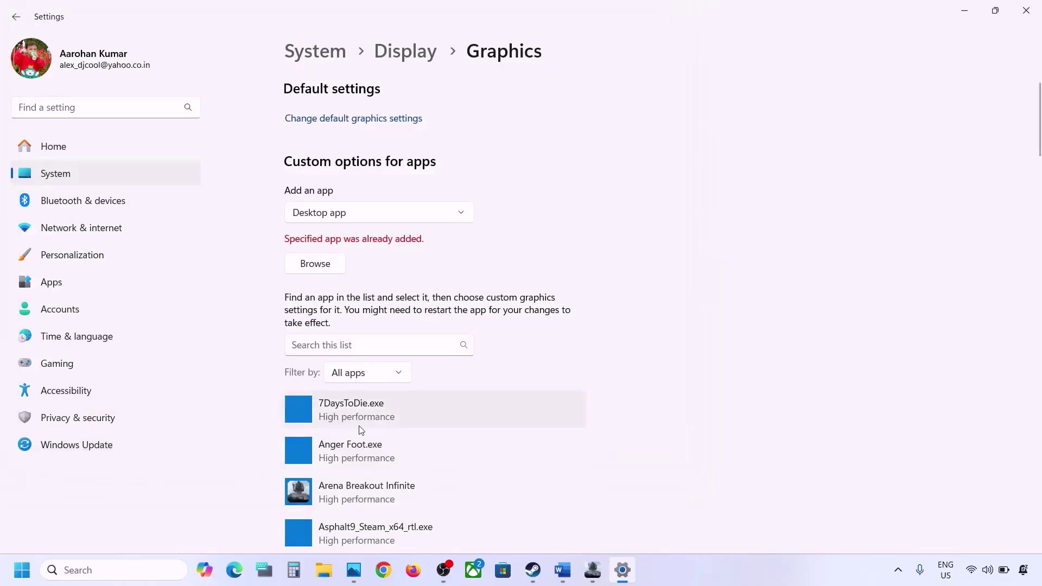
- Filter the app list by "game" and save GameLoader's graphics preference as High performance
scroll(361, 427, "down", 1)
left_click(328, 326)
type("game")
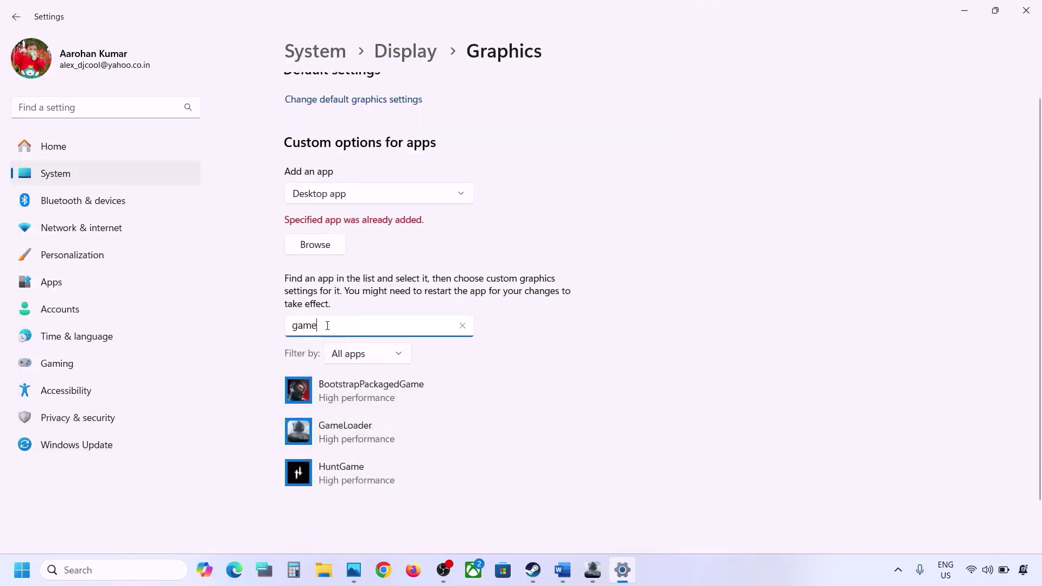
left_click(345, 426)
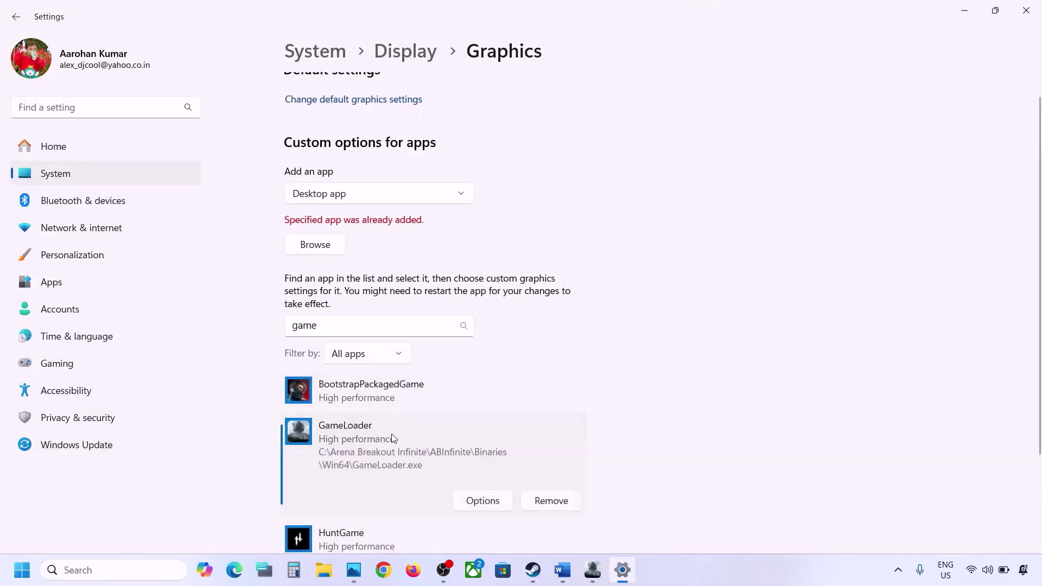
scroll(392, 434, "down", 3)
left_click(482, 423)
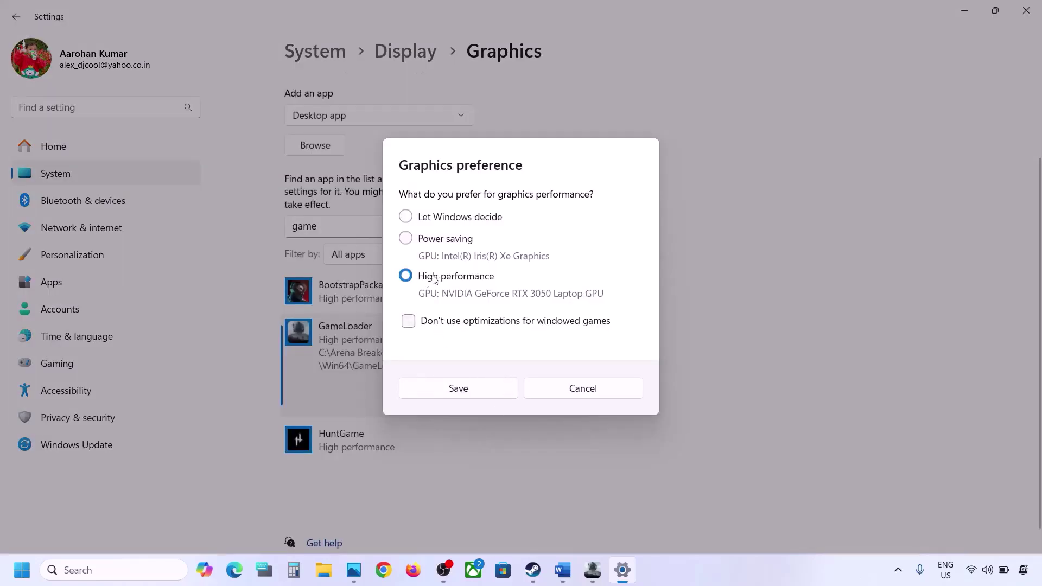
left_click(472, 389)
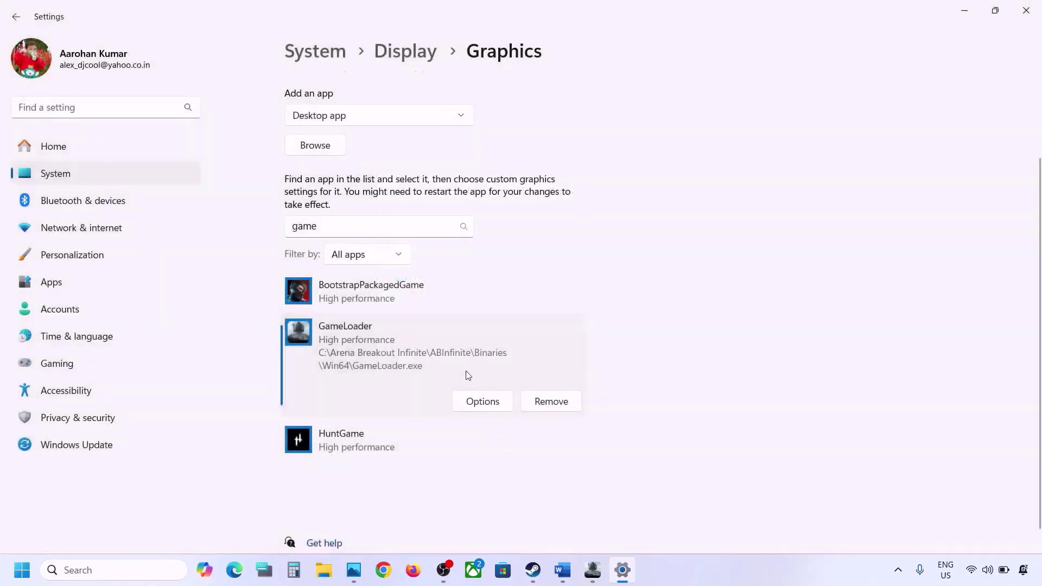
- Try to add UAGame from the game's Win64 folder to the custom graphics apps
left_click(328, 148)
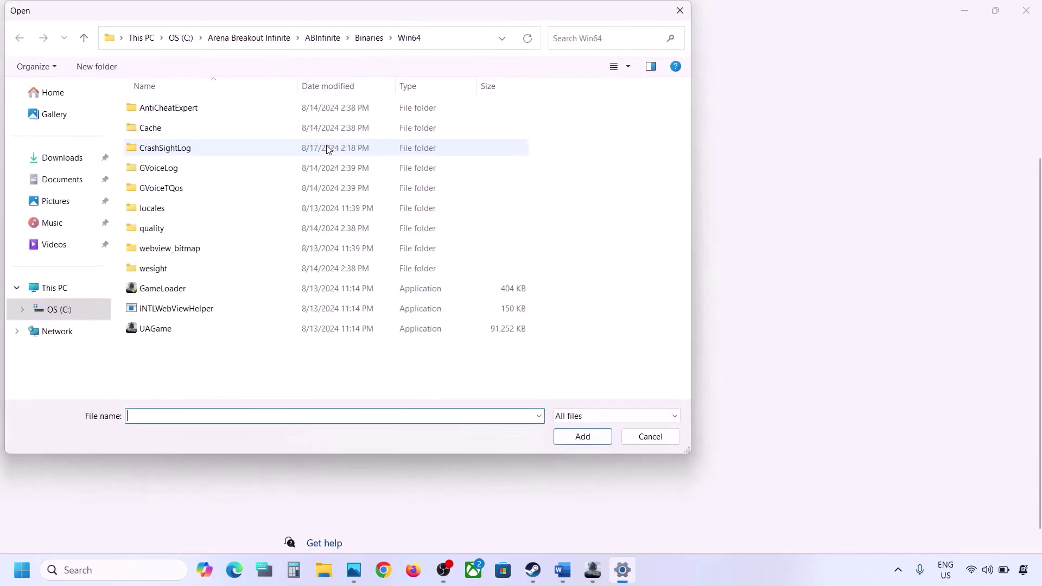
left_click(167, 331)
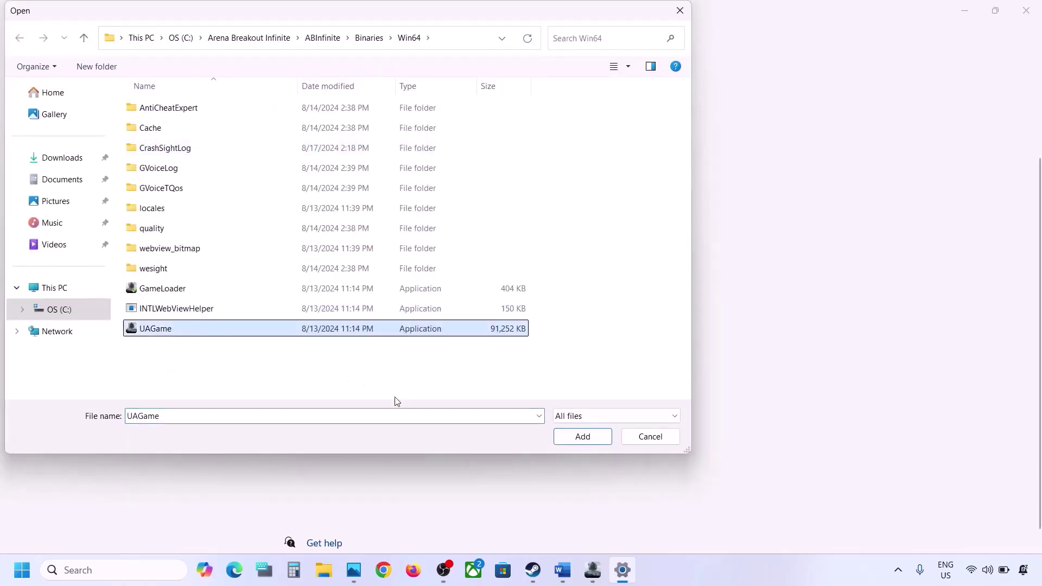
left_click(597, 440)
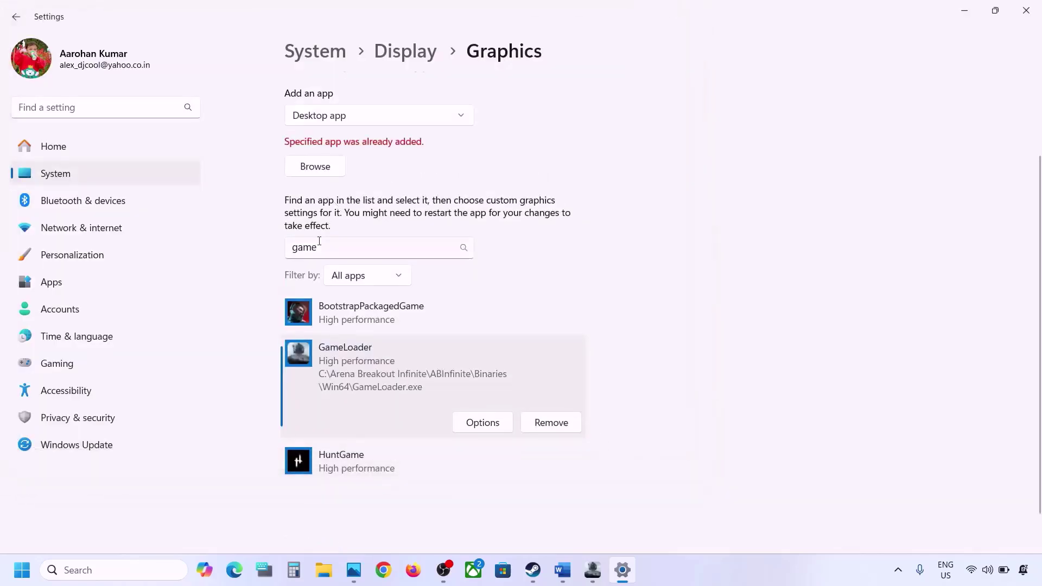
- Search the custom graphics app list for "ua" and clear the search text
left_click_drag(319, 241, 290, 246)
type("ua")
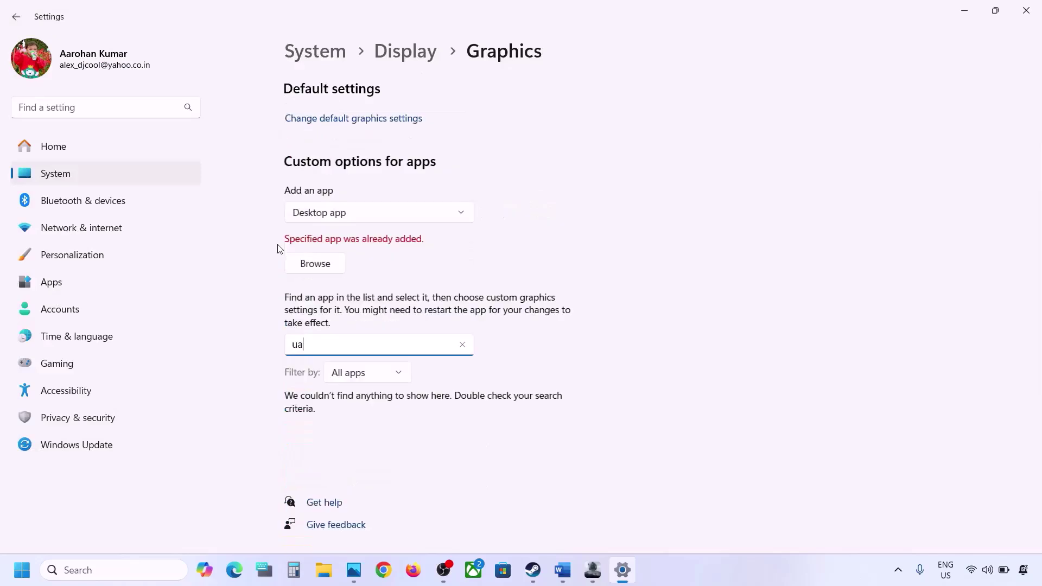
left_click(394, 288)
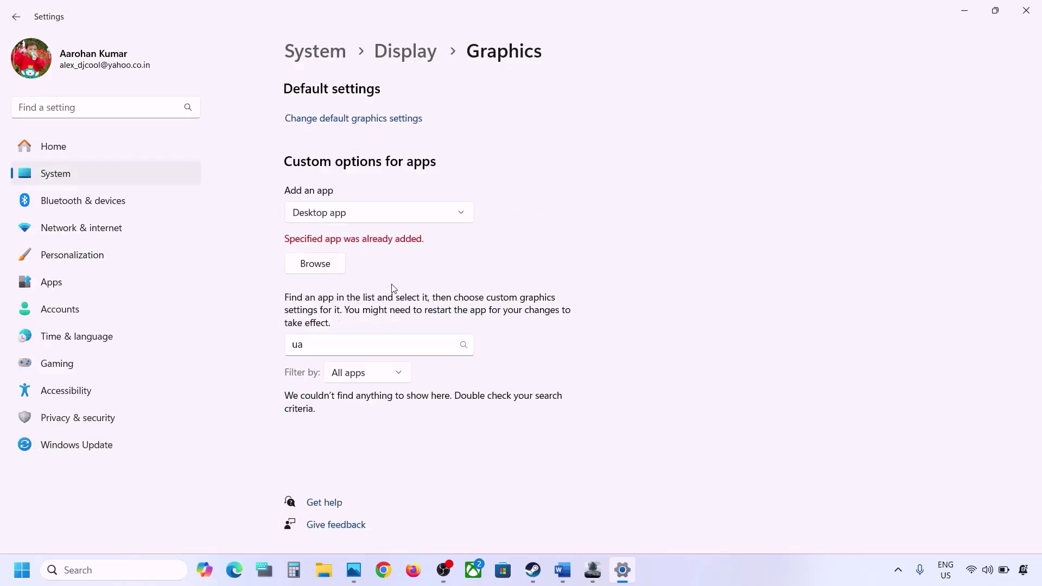
double_click(415, 351)
key("BackSpace")
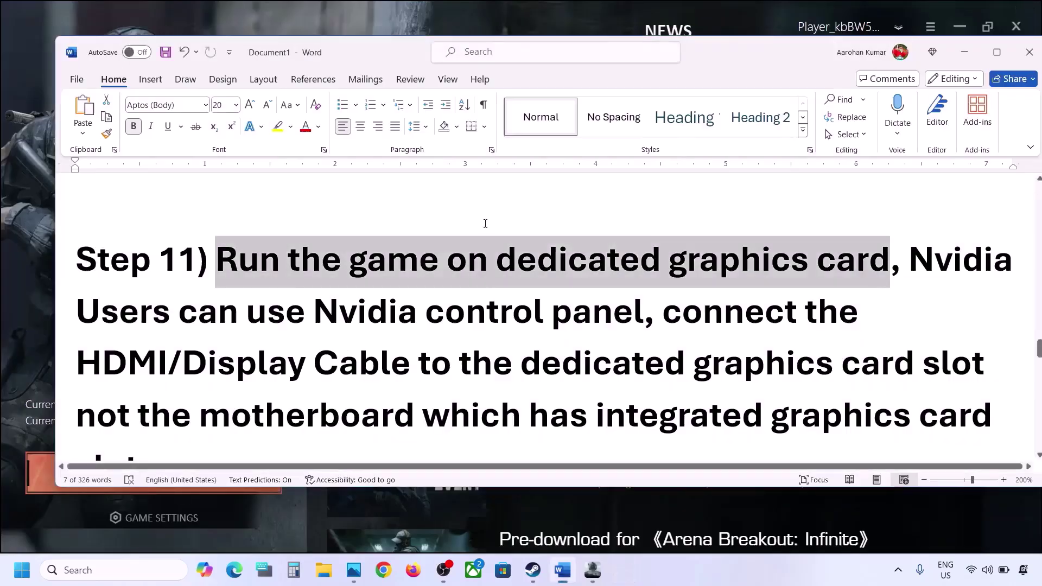
- Read the Step 11 advice in the Word document on connecting the display cable to the dedicated graphics card
scroll(388, 261, "down", 1)
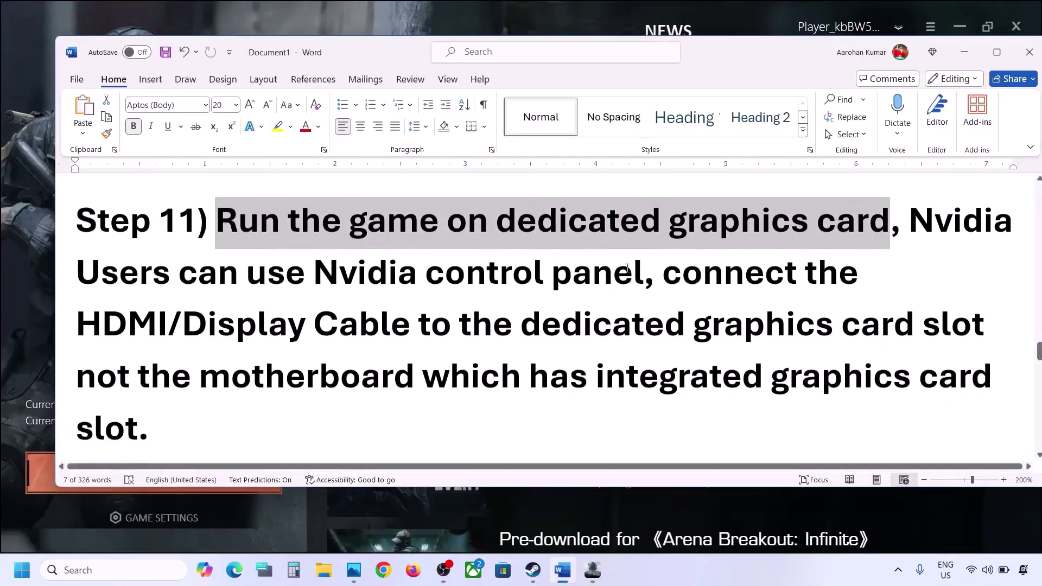
left_click_drag(666, 273, 916, 329)
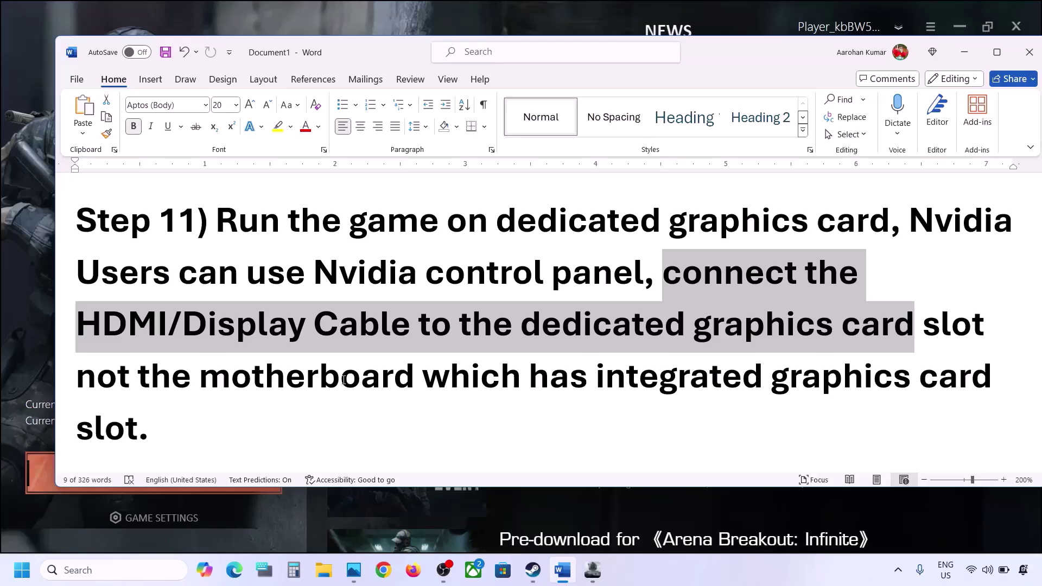
left_click(301, 386)
- Read Step 12 in the document on rolling back the graphics driver
scroll(299, 386, "down", 5)
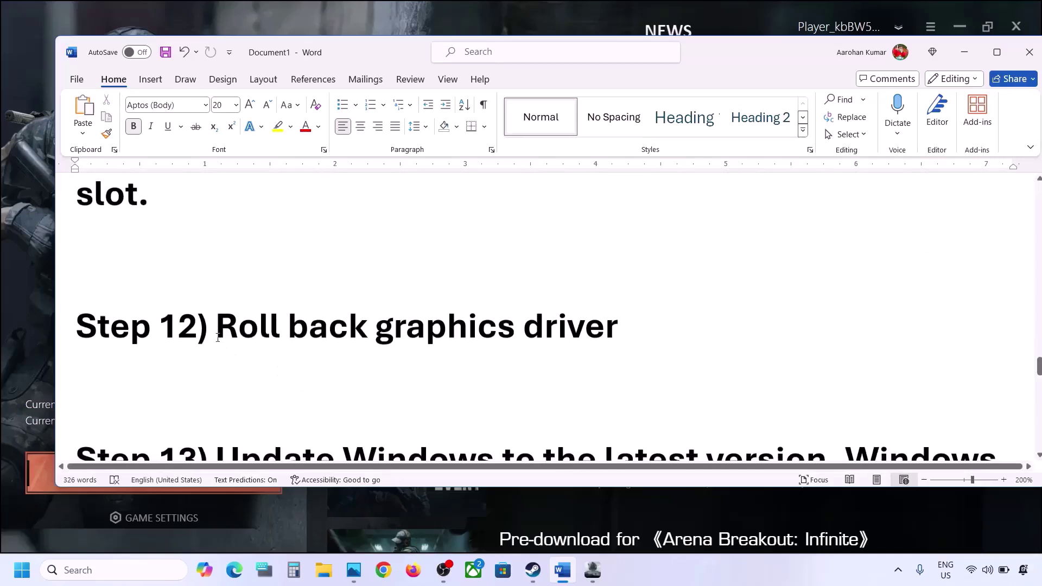
left_click_drag(222, 326, 616, 326)
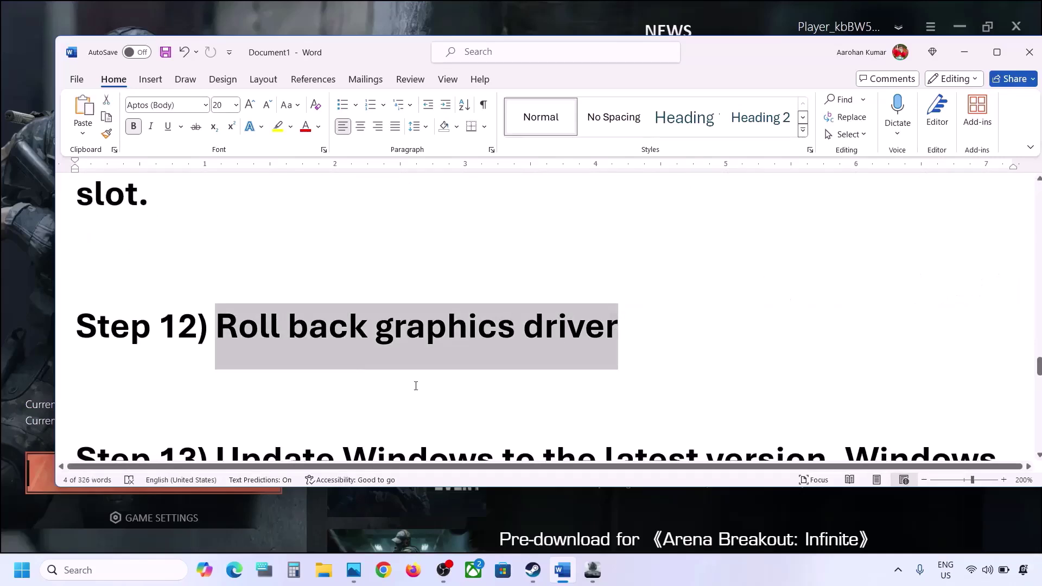
scroll(501, 342, "up", 8)
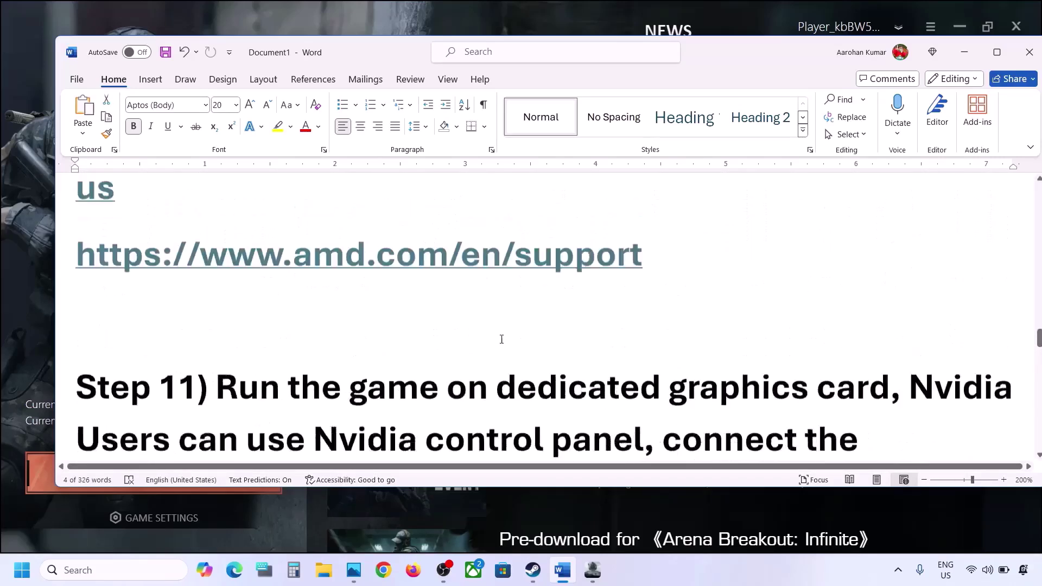
scroll(501, 339, "down", 8)
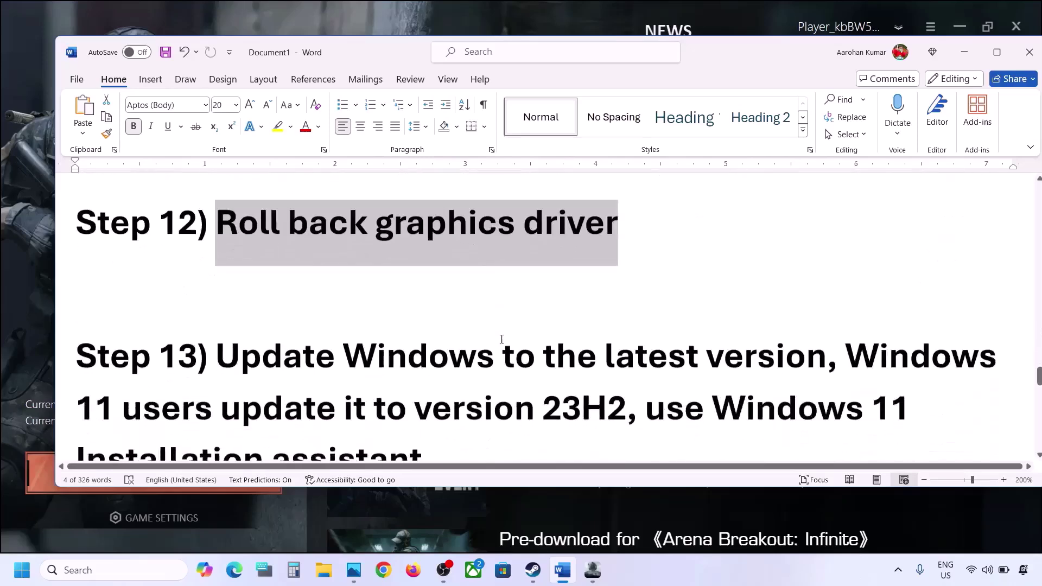
scroll(502, 340, "up", 3)
double_click(505, 342)
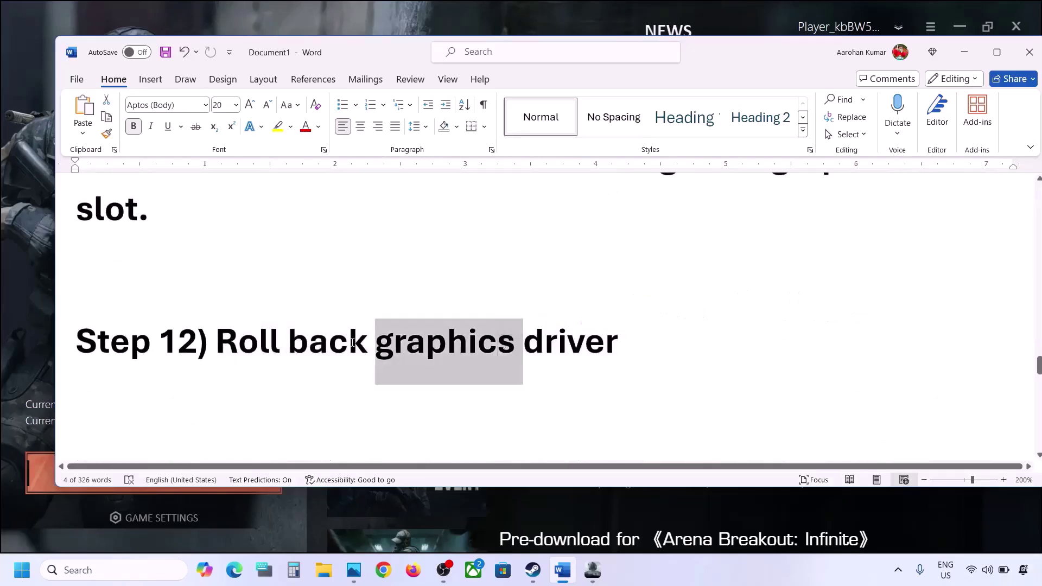
scroll(723, 410, "down", 1)
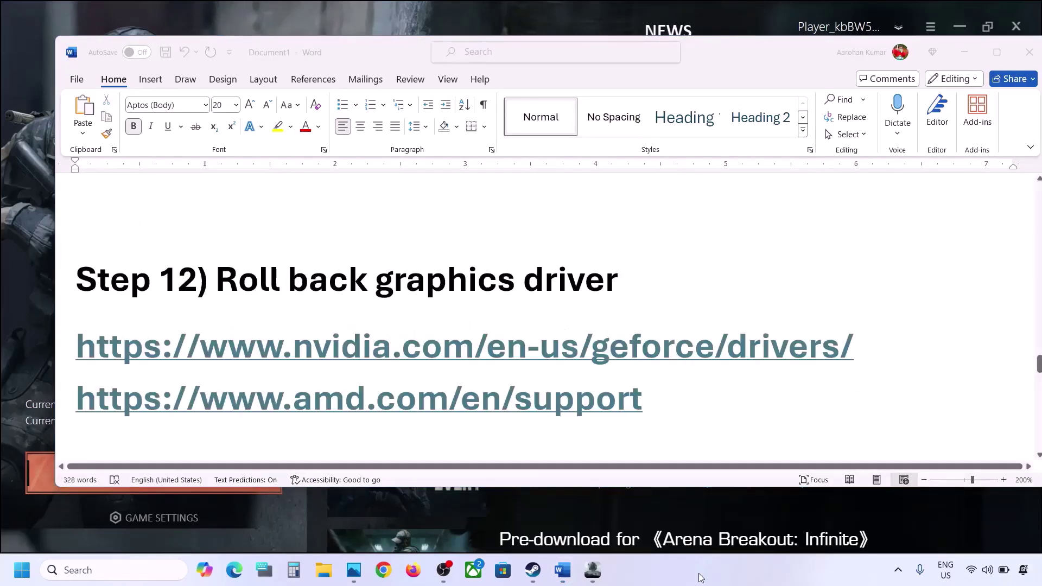
- Copy the NVIDIA GeForce drivers link from Step 12 and open it in Chrome
left_click(866, 344)
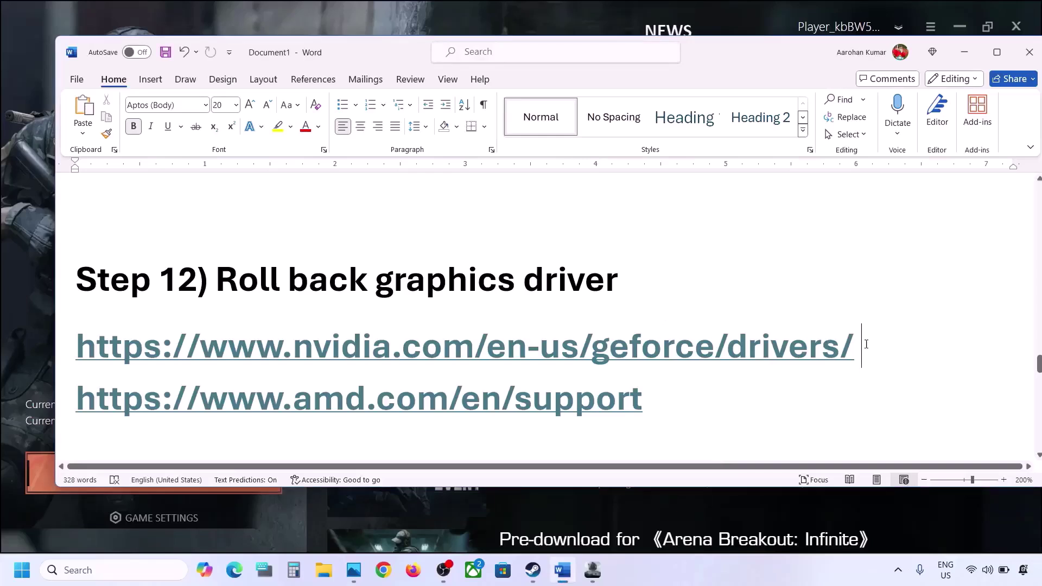
triple_click(681, 342)
key("ctrl+c")
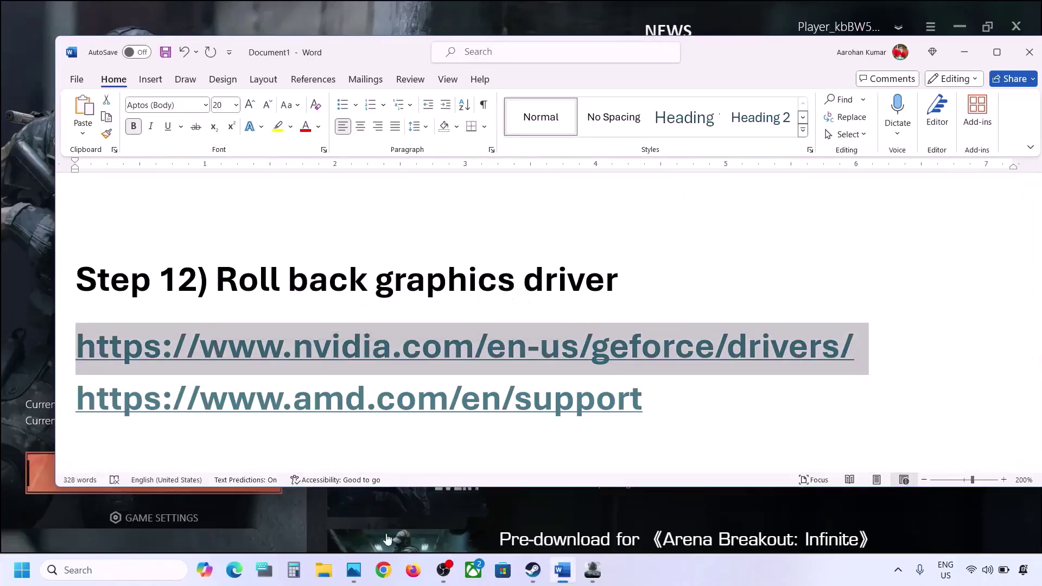
left_click(384, 569)
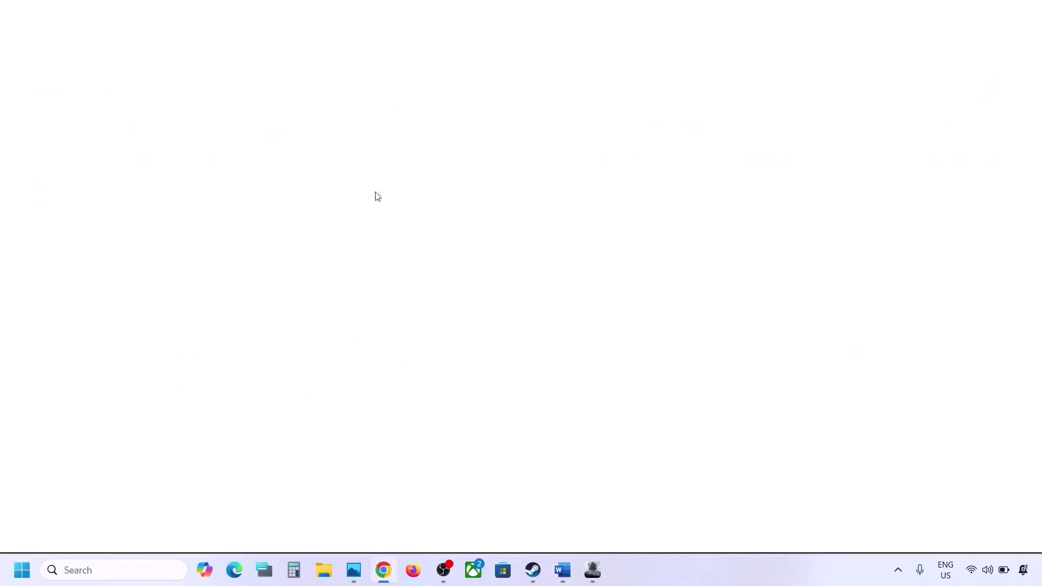
key("ctrl+v")
key("Return")
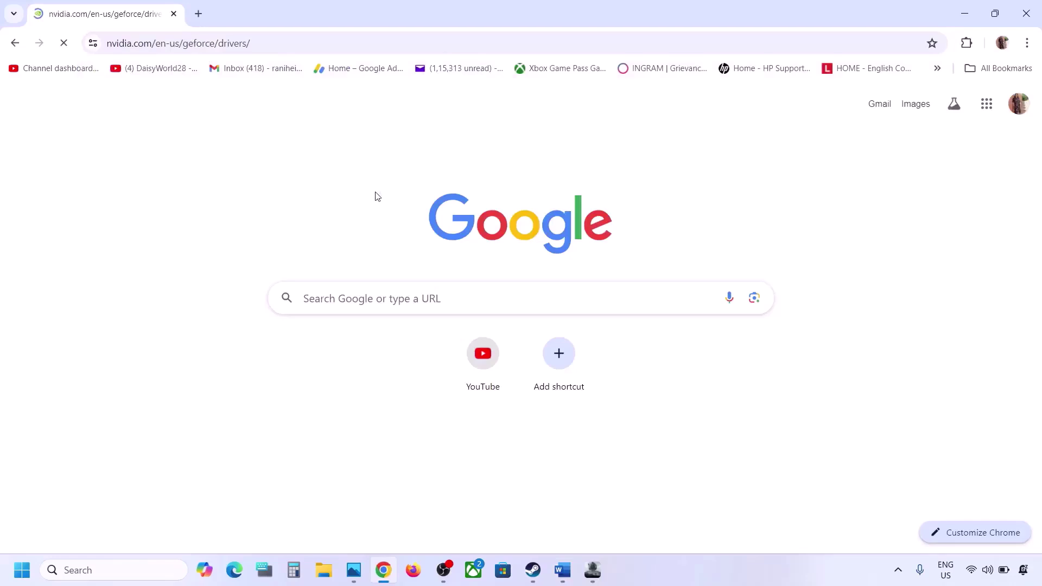
- Run the manual driver search for the GeForce RTX 3050 Laptop GPU on Windows 11
scroll(389, 298, "down", 5)
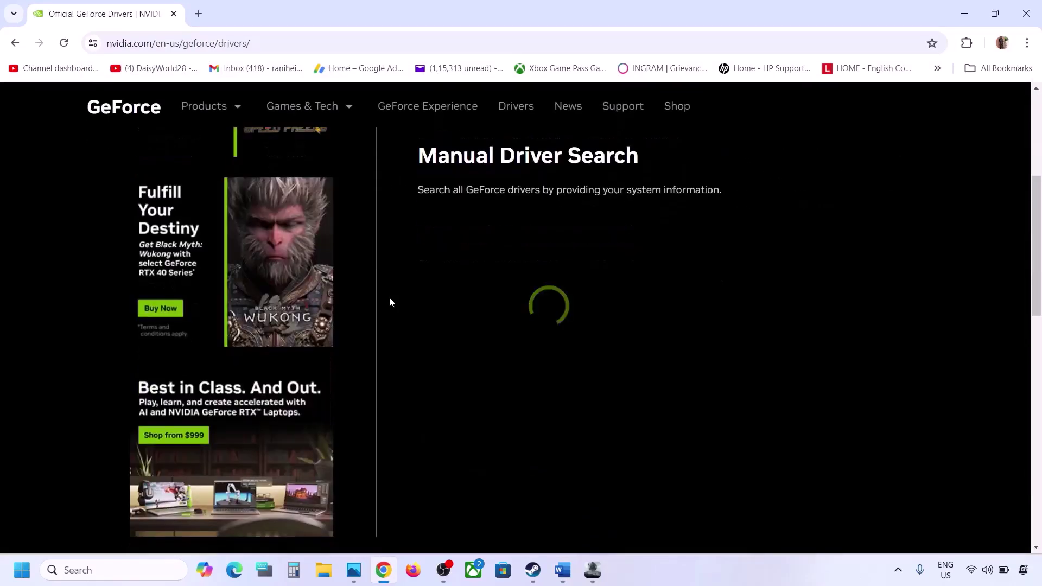
scroll(618, 411, "down", 1)
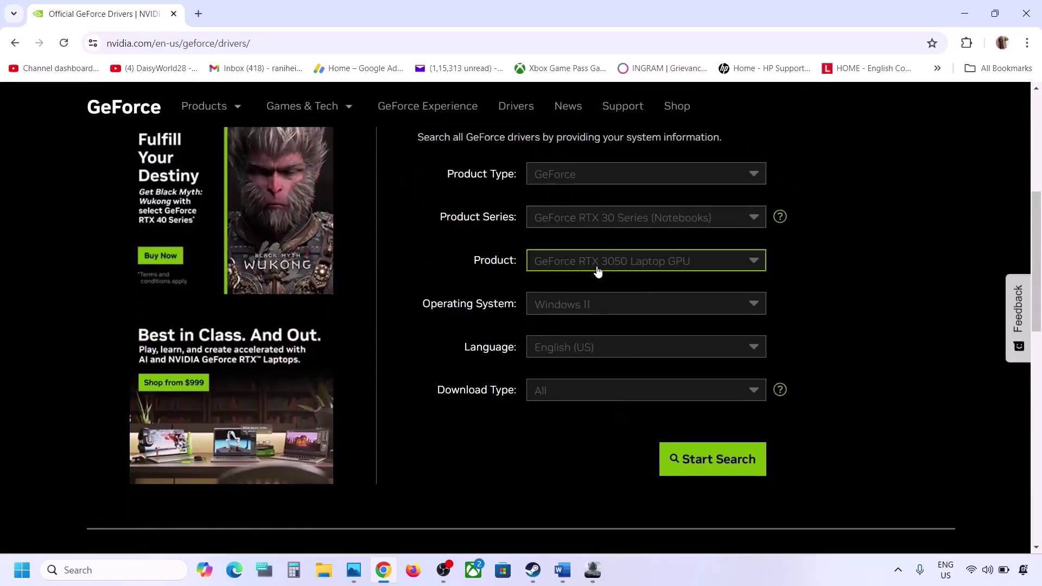
left_click(697, 465)
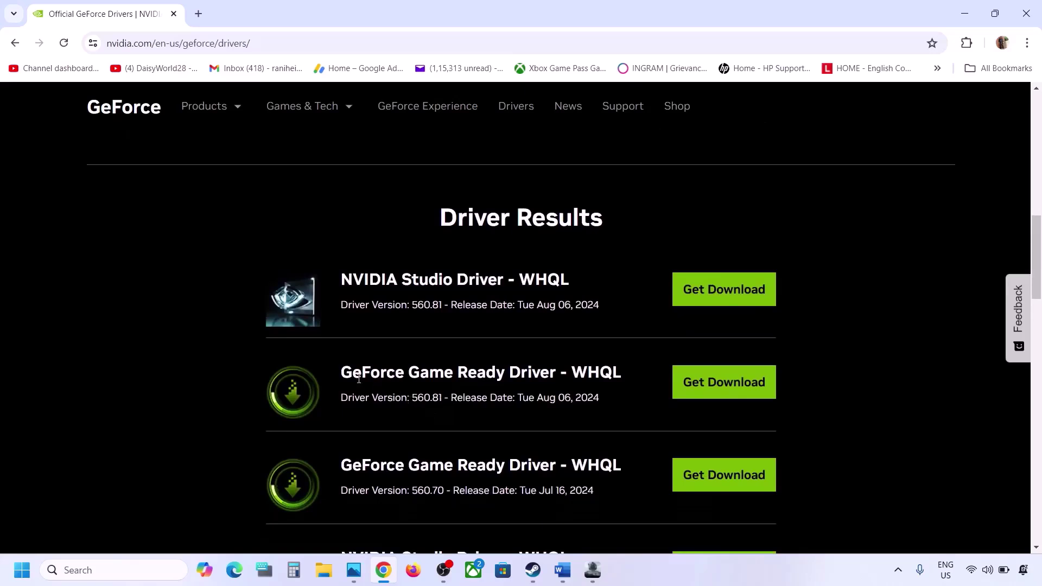
- Compare the GeForce Game Ready Driver versions in the driver results, from the newest release to older ones
left_click_drag(355, 379, 484, 373)
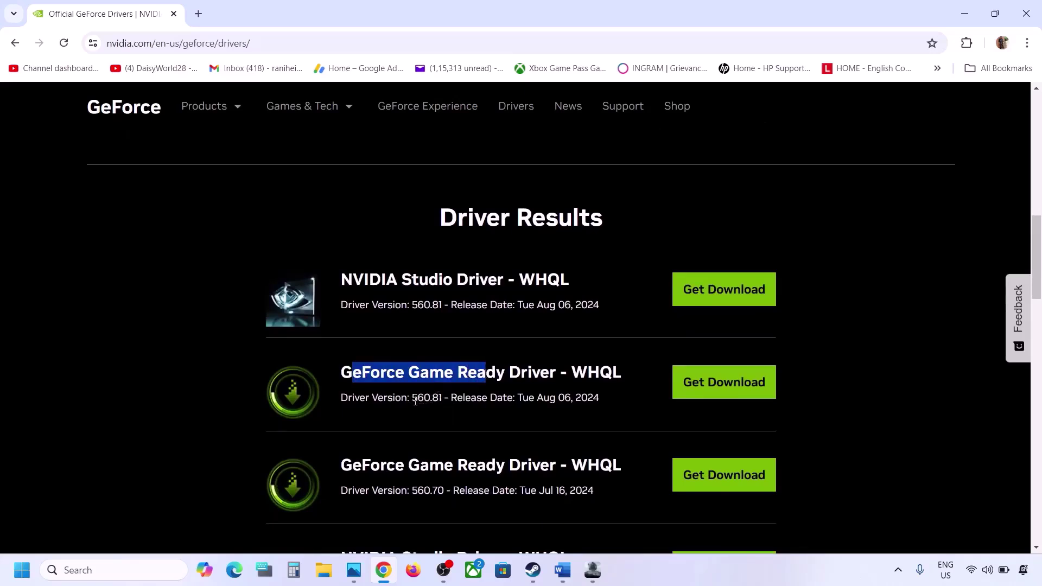
left_click_drag(415, 401, 445, 401)
scroll(446, 400, "down", 1)
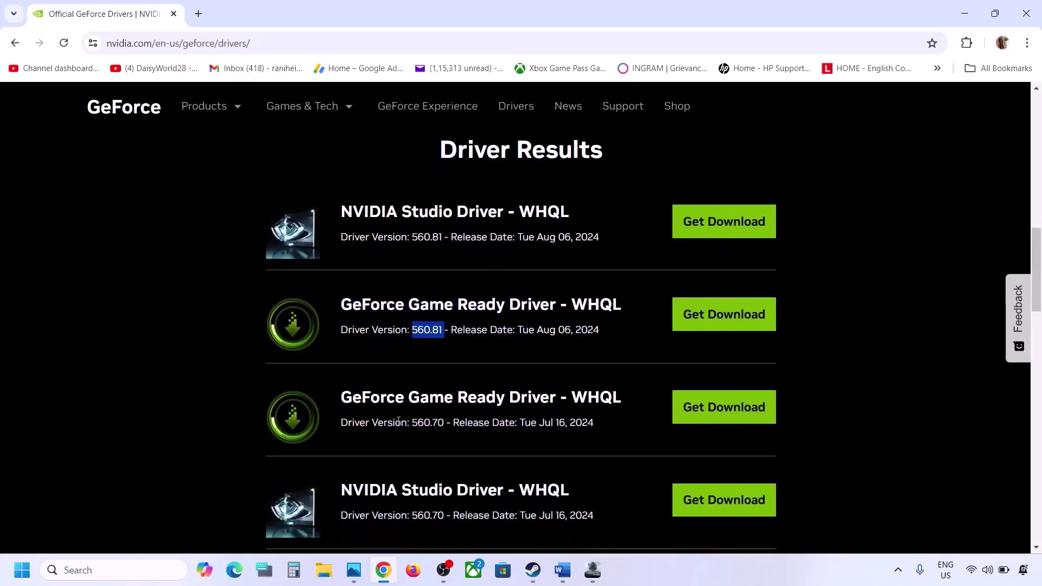
left_click_drag(413, 424, 444, 424)
scroll(443, 422, "down", 1)
scroll(443, 426, "down", 1)
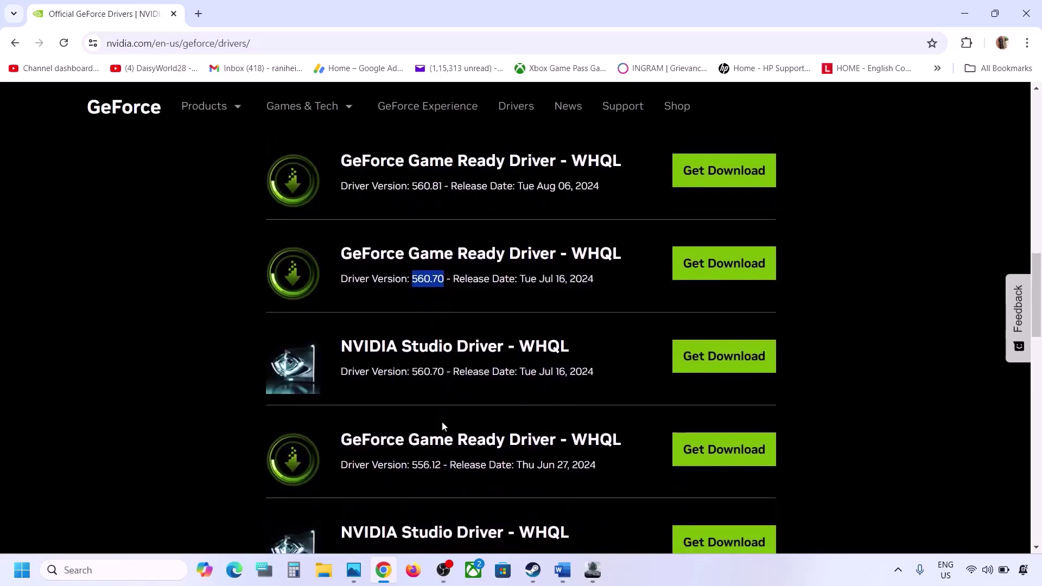
- Copy the AMD support link from Step 12 of the document and open it in a new Chrome tab
left_click_drag(412, 466, 442, 467)
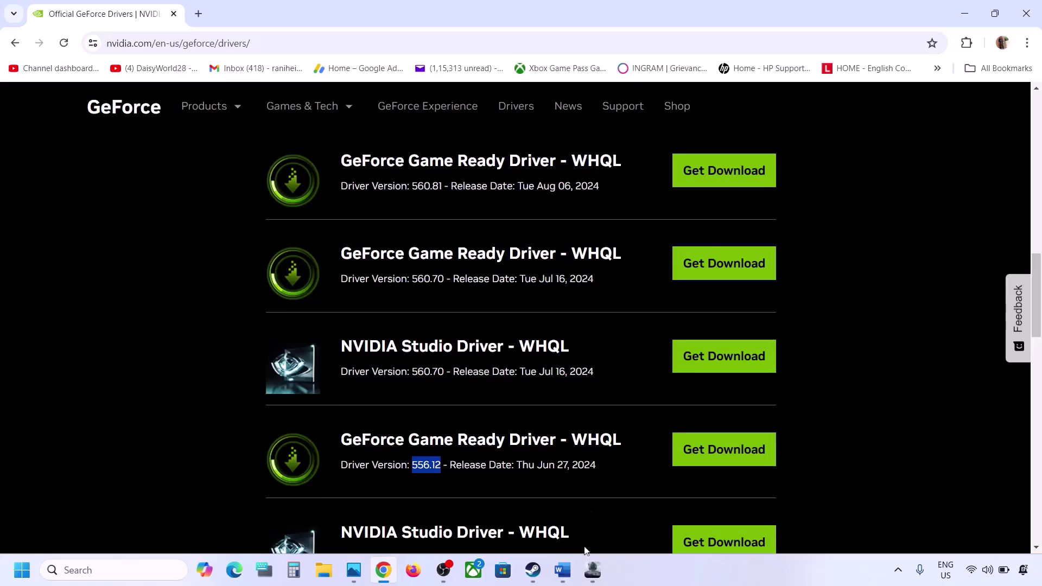
left_click(563, 569)
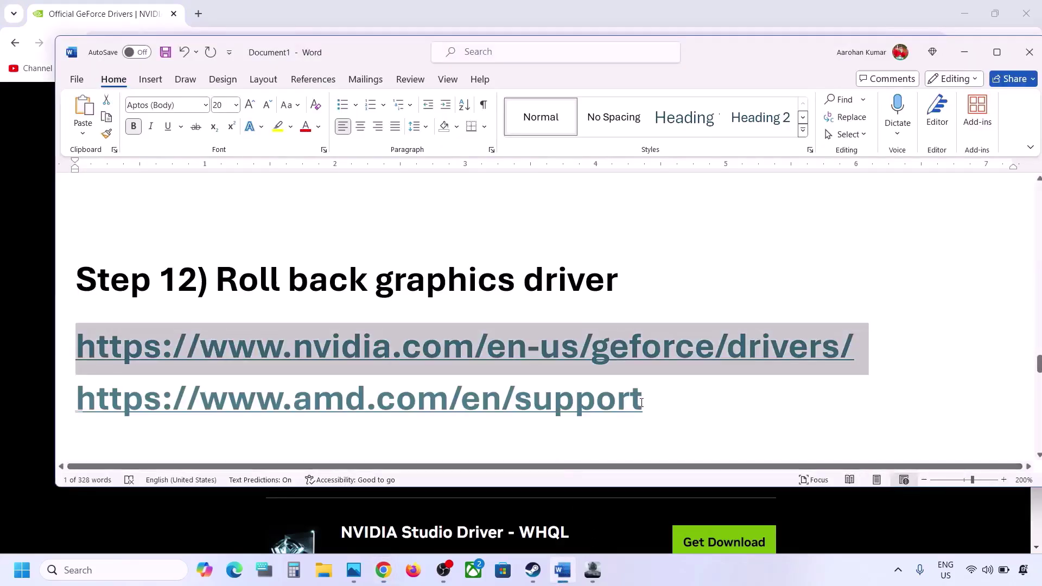
left_click_drag(641, 403, 78, 414)
key("ctrl+c")
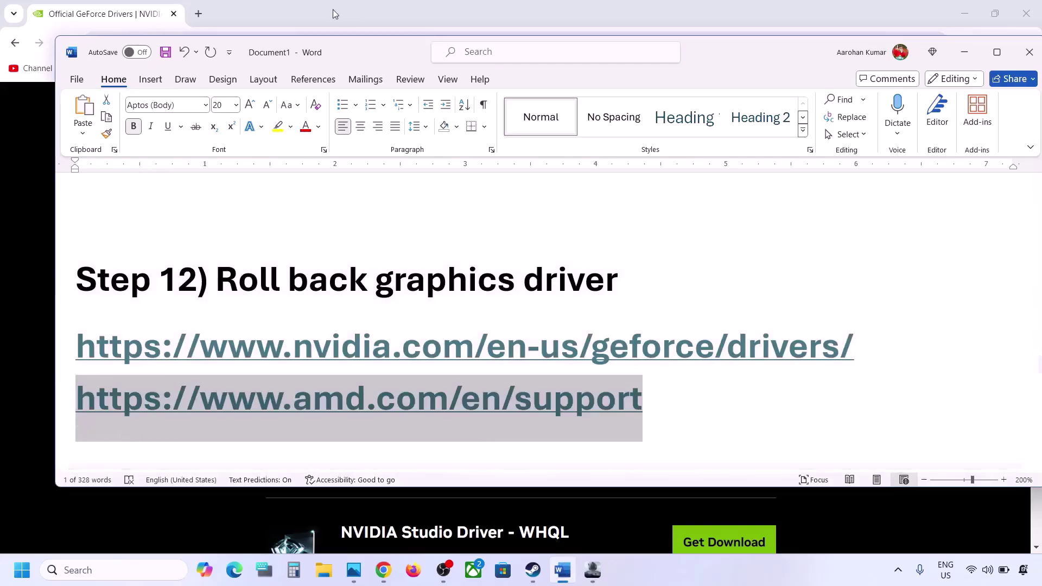
left_click(208, 11)
left_click(198, 14)
key("ctrl+v")
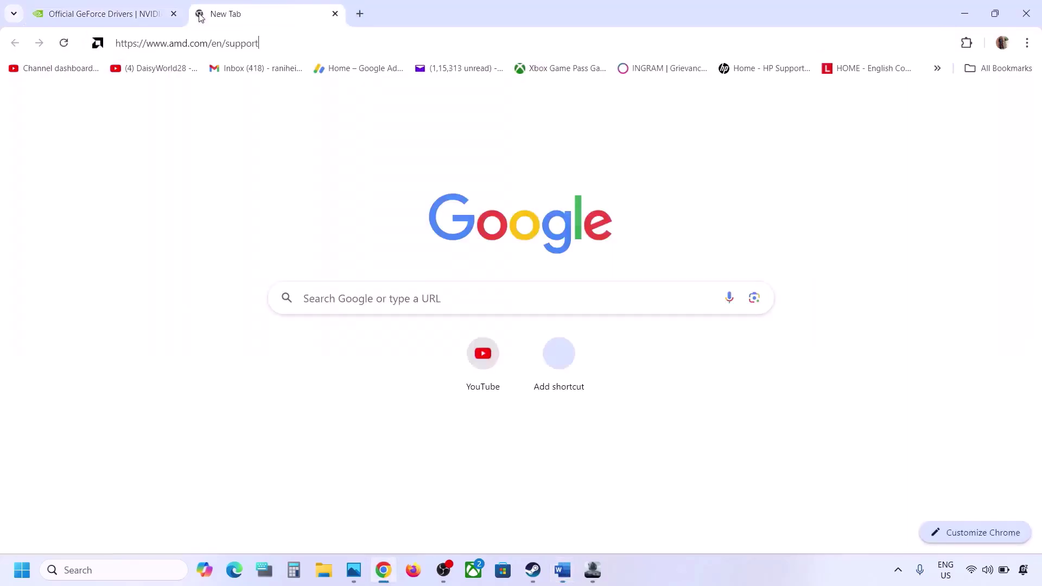
key("Return")
- Browse AMD drivers by product for Graphics, Radeon RX, Radeon RX 7000 Series, AMD Radeon RX 7900 GRE and submit the selection
scroll(325, 240, "down", 9)
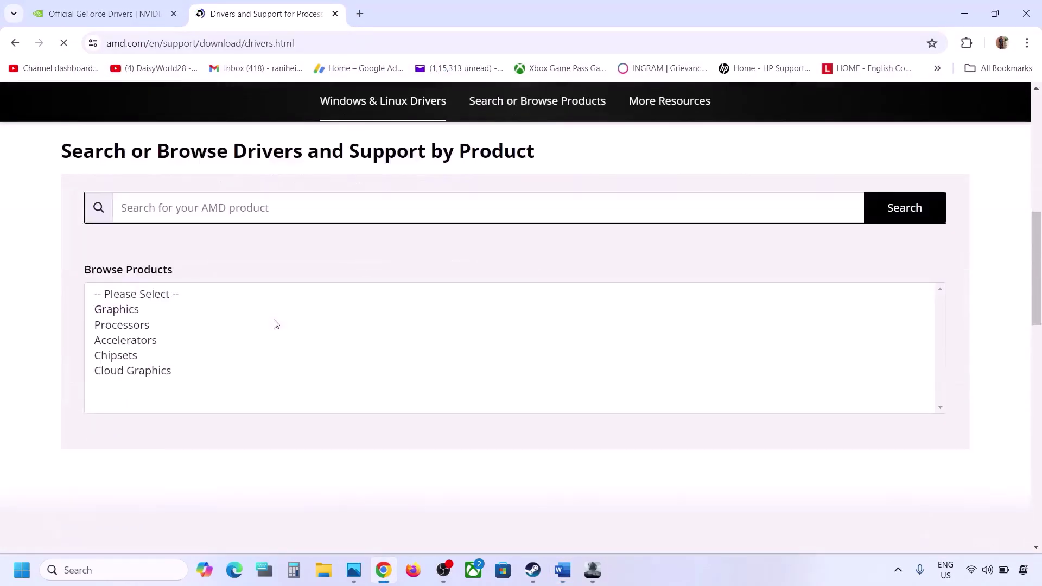
left_click(161, 311)
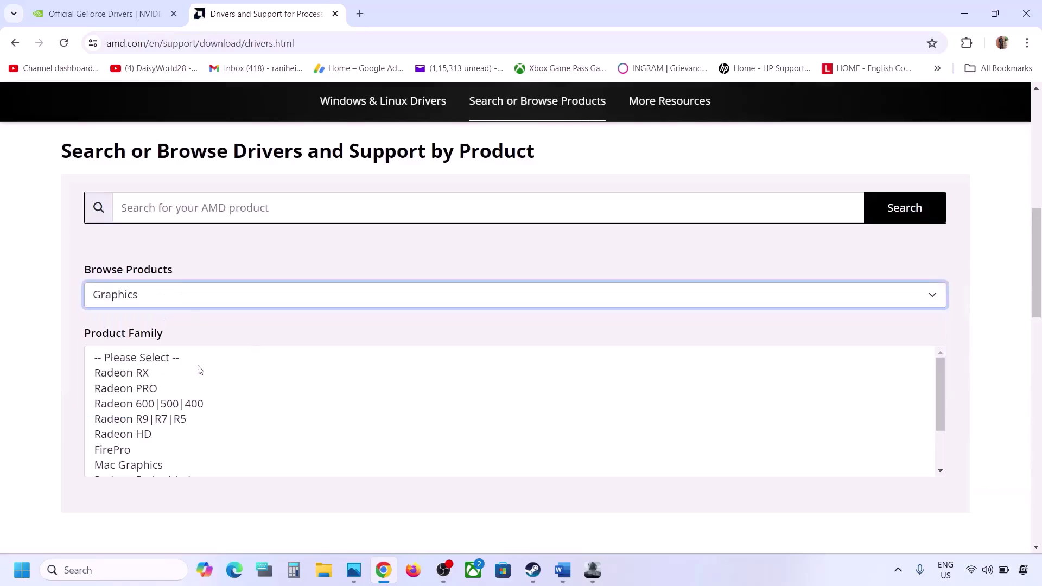
left_click(177, 372)
left_click(177, 372)
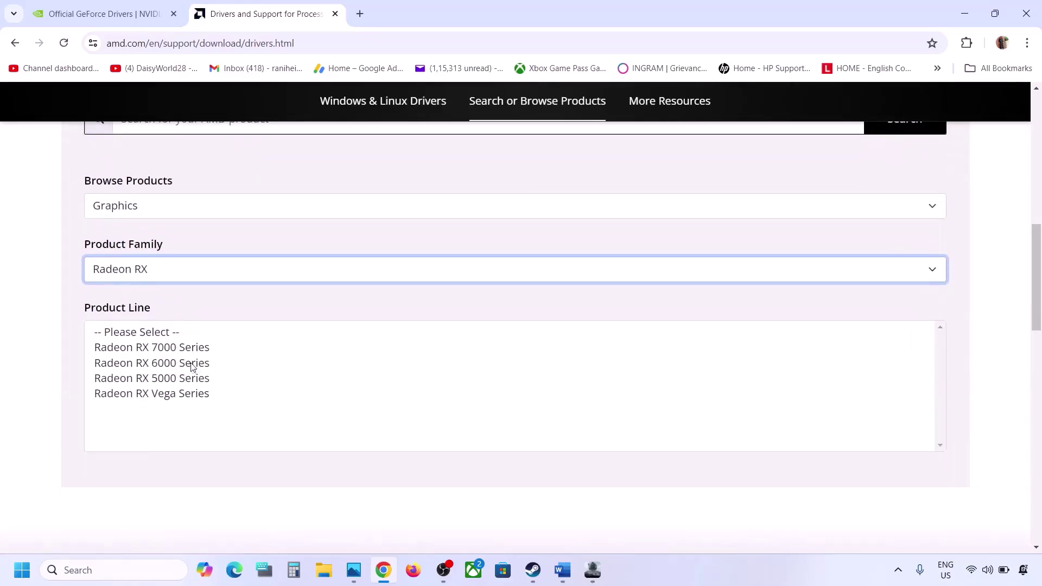
left_click(187, 348)
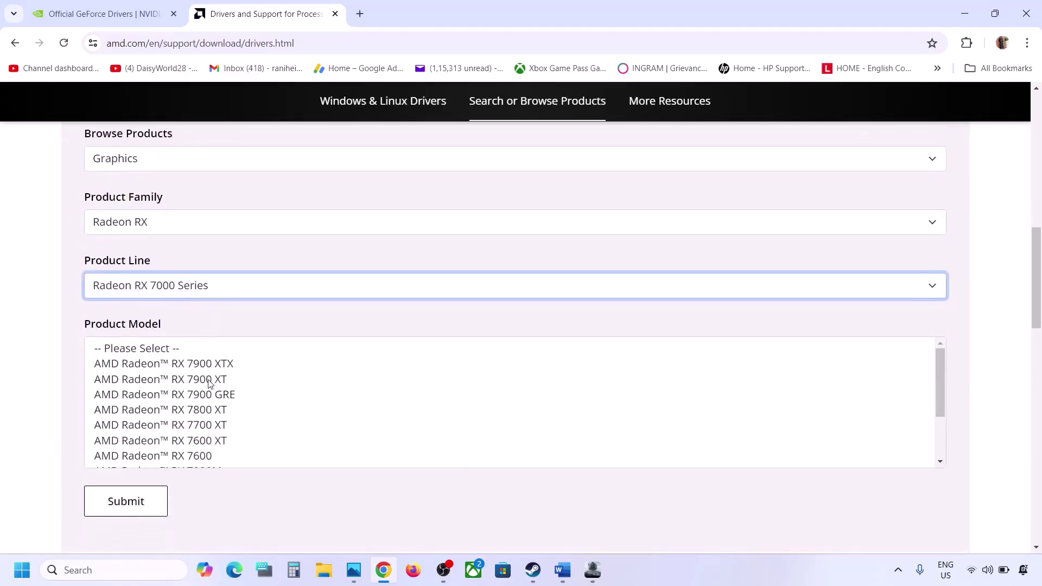
scroll(210, 384, "down", 1)
left_click(209, 356)
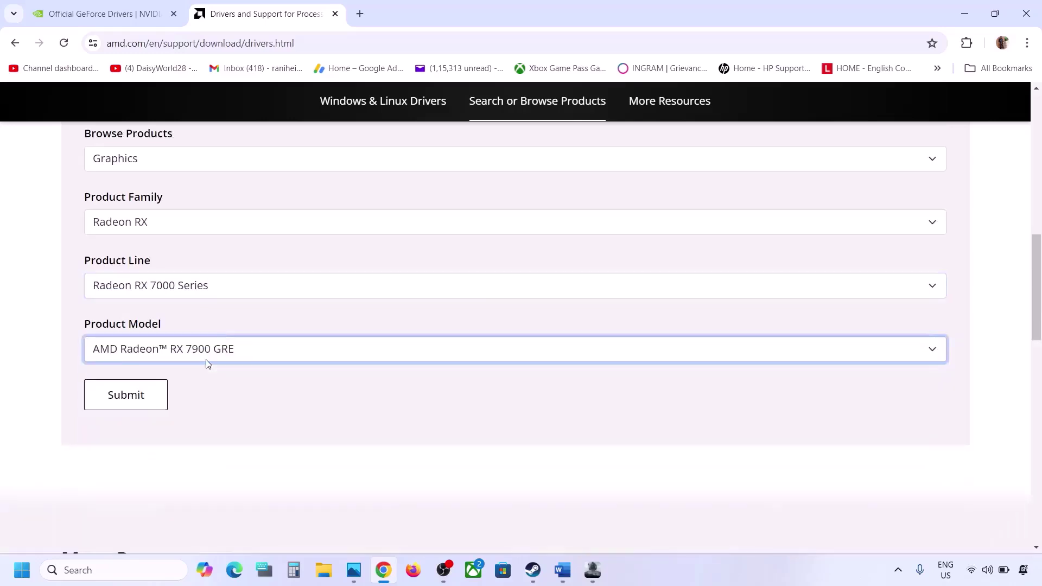
left_click(162, 398)
- Examine the Windows 11 64-Bit Edition drivers offered for the Radeon RX 7900 GRE
scroll(363, 386, "down", 1)
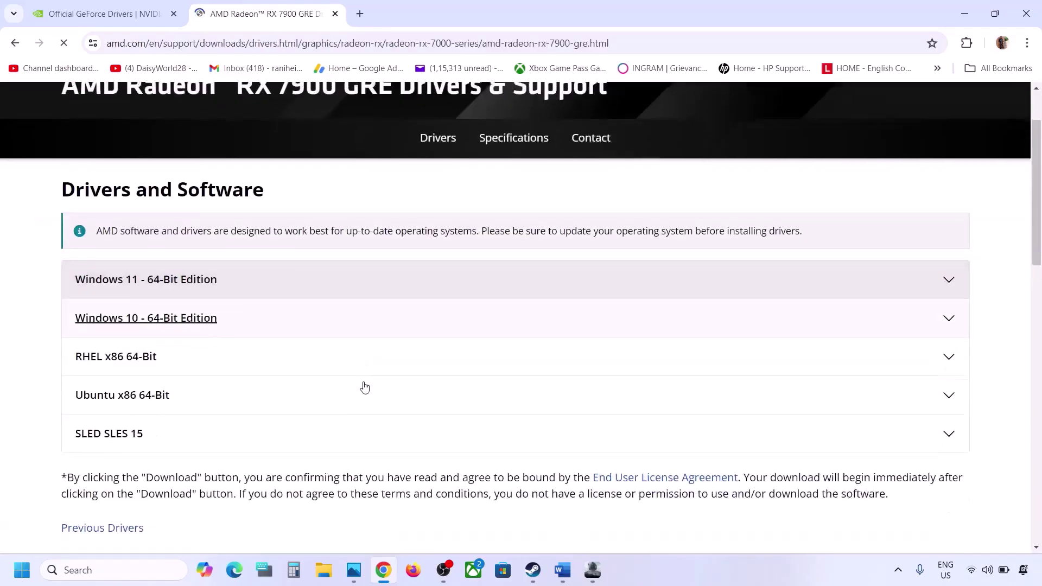
left_click(170, 278)
scroll(169, 279, "down", 1)
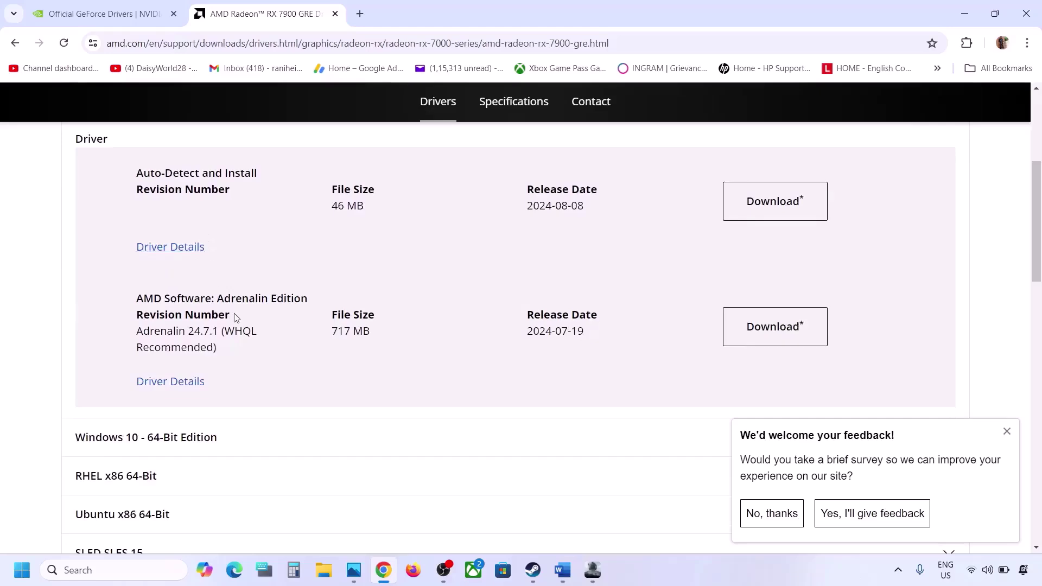
scroll(236, 316, "down", 1)
scroll(235, 318, "up", 2)
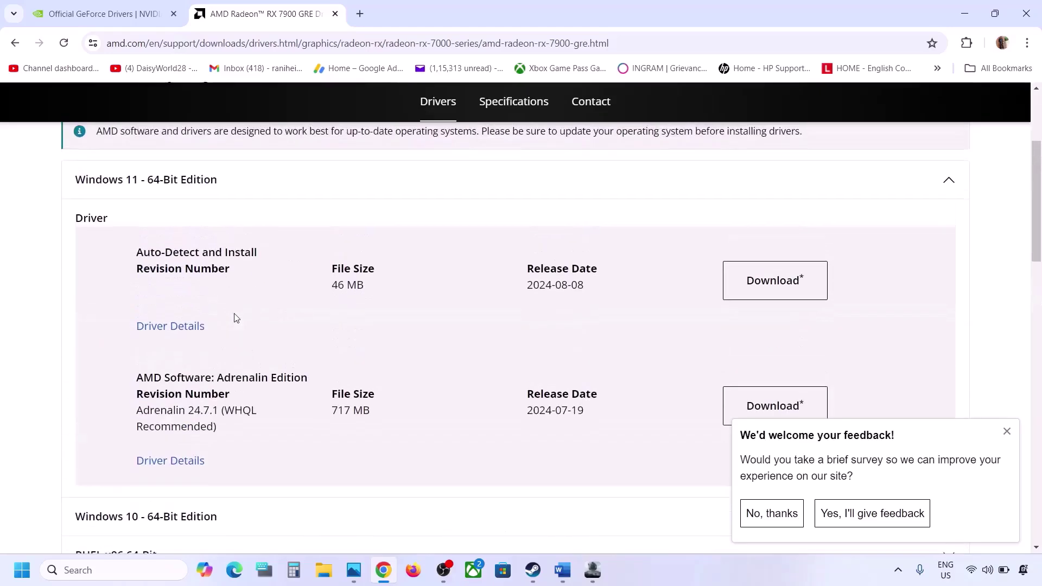
- Return to the AMD product selection and submit Graphics, Radeon RX, Radeon RX 7000 Series, AMD Radeon RX 7900 XTX
left_click(15, 45)
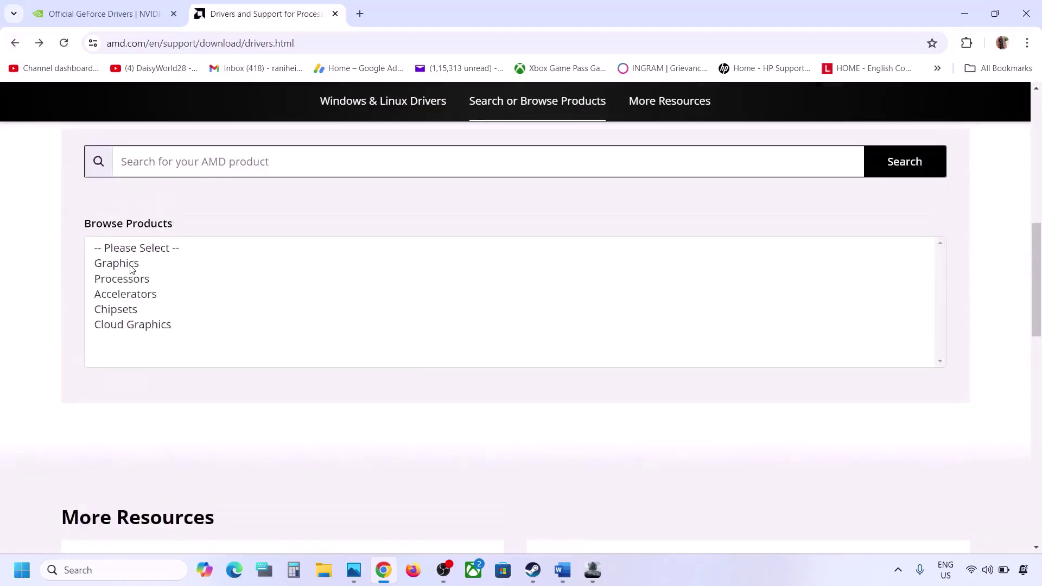
left_click(133, 263)
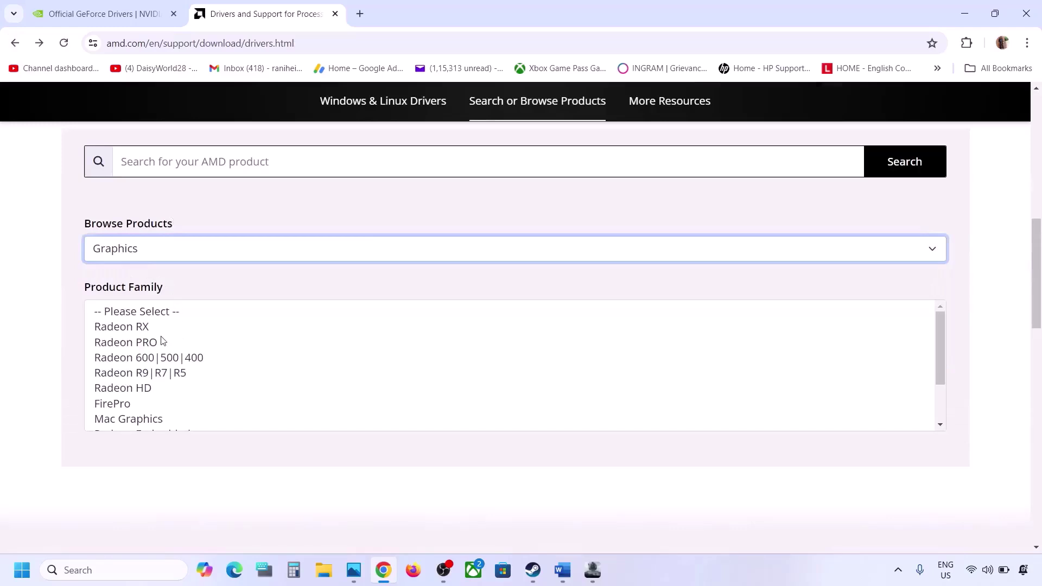
left_click(141, 328)
left_click(179, 390)
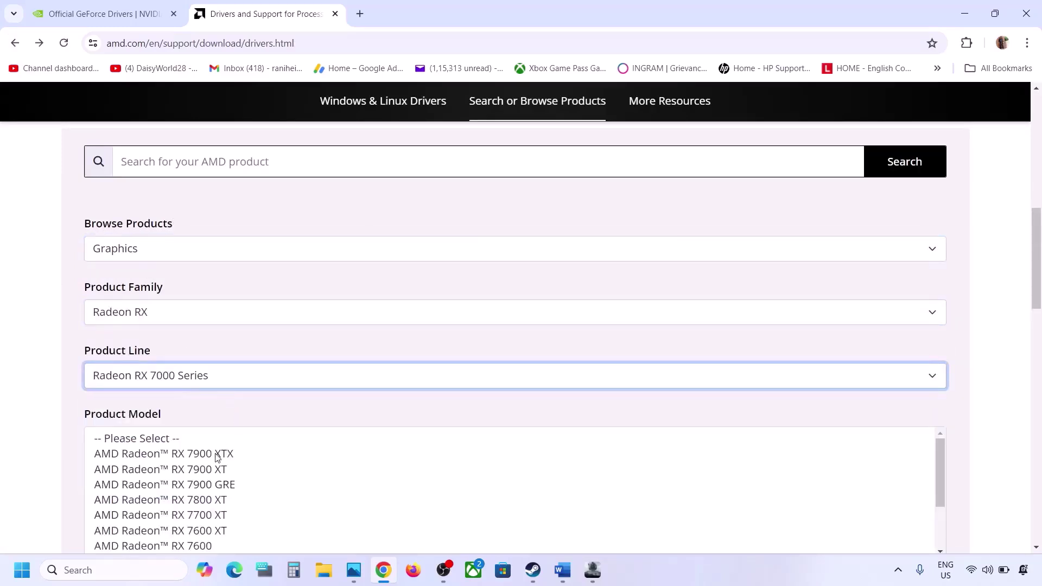
left_click(215, 454)
scroll(216, 456, "down", 1)
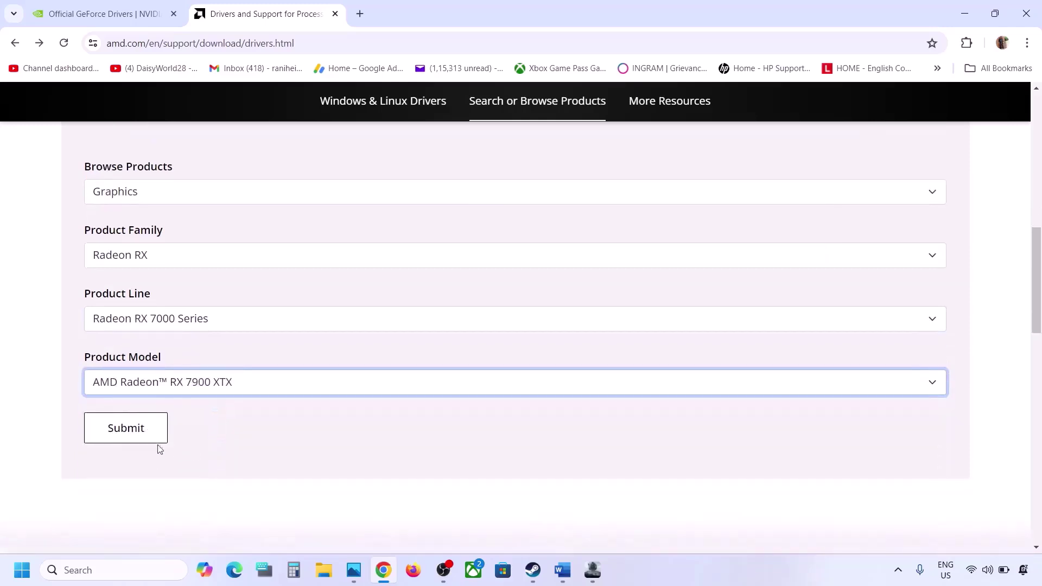
left_click(126, 429)
- Open the previous drivers for the Radeon RX 7900 XTX and expand the Windows 11 64-Bit Edition list
scroll(138, 446, "down", 3)
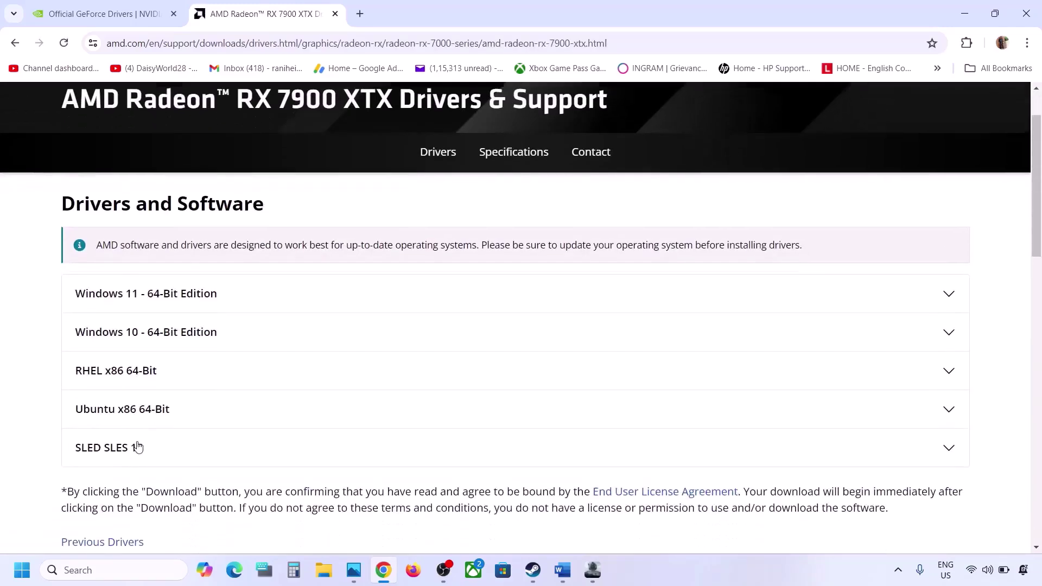
scroll(152, 417, "down", 1)
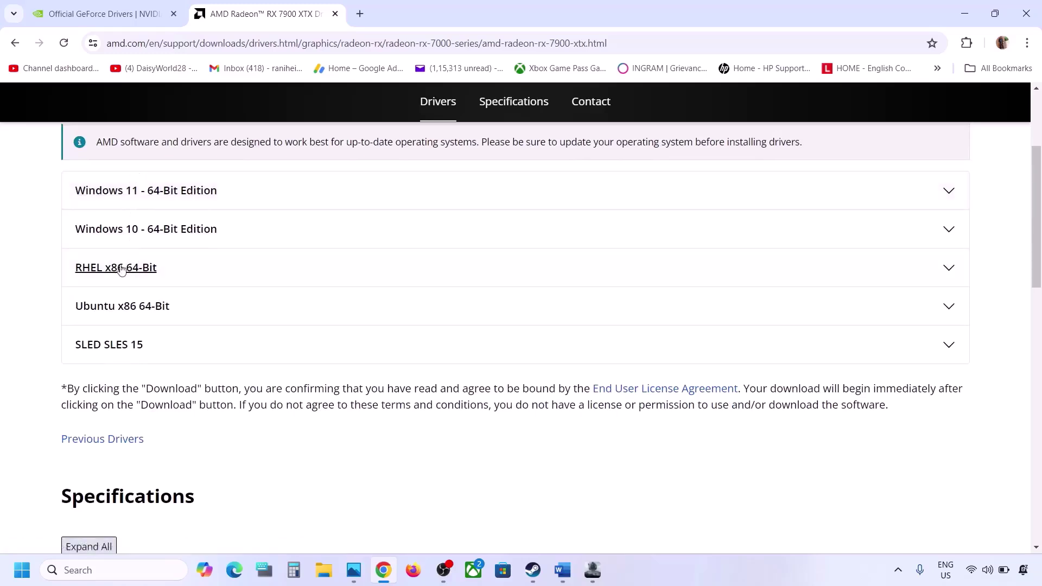
left_click(107, 439)
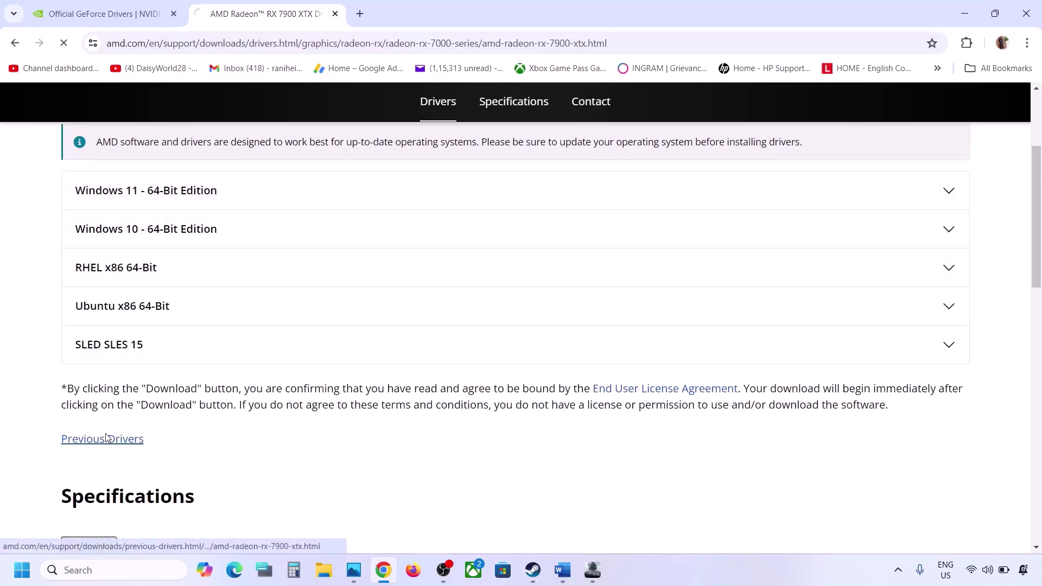
scroll(107, 439, "down", 2)
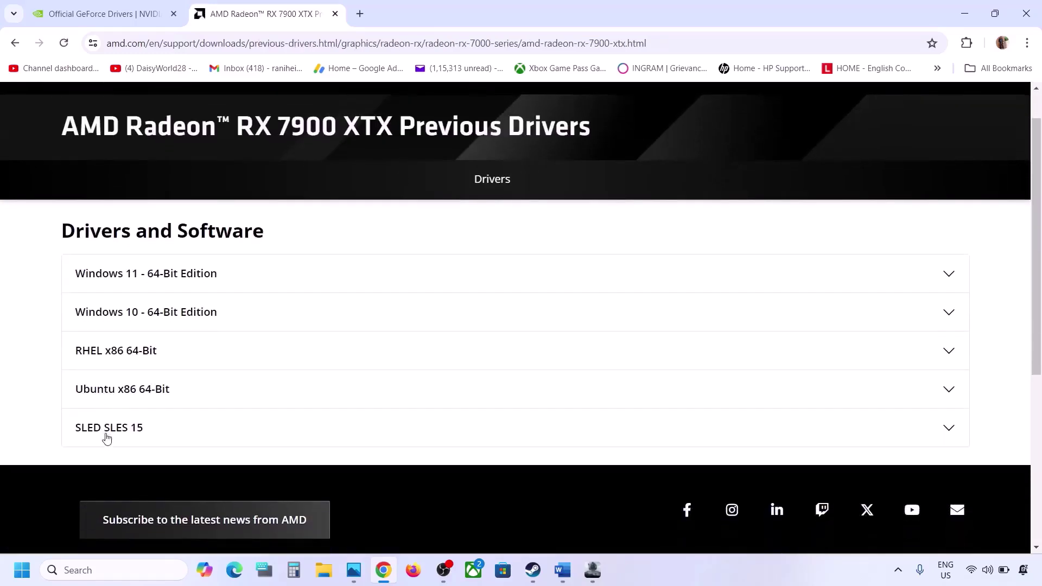
left_click(140, 274)
scroll(140, 274, "down", 3)
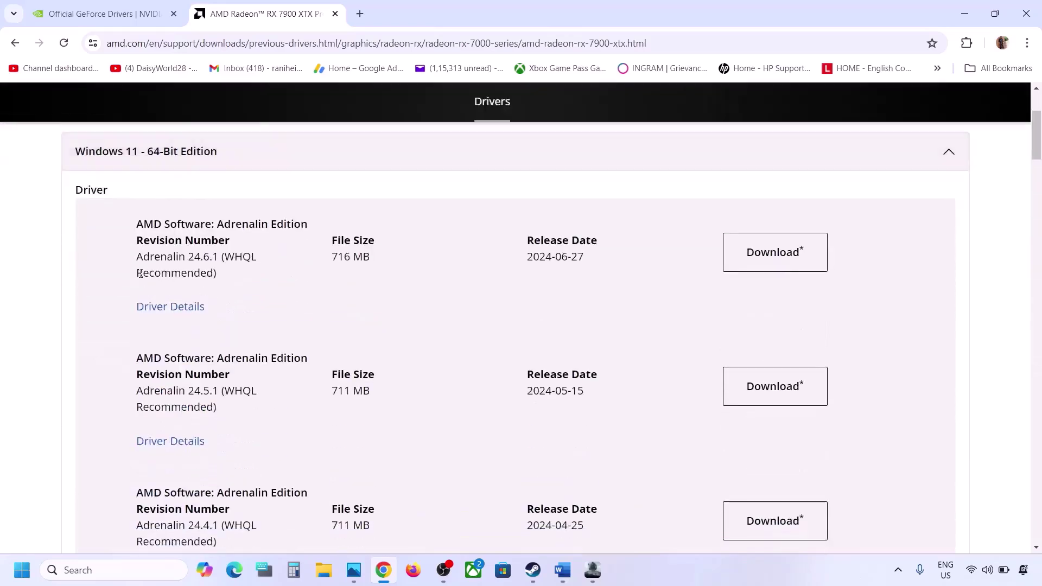
- Compare the revision numbers of the older AMD Adrenalin Edition drivers for Windows 11
left_click_drag(193, 227, 218, 225)
scroll(217, 224, "down", 1)
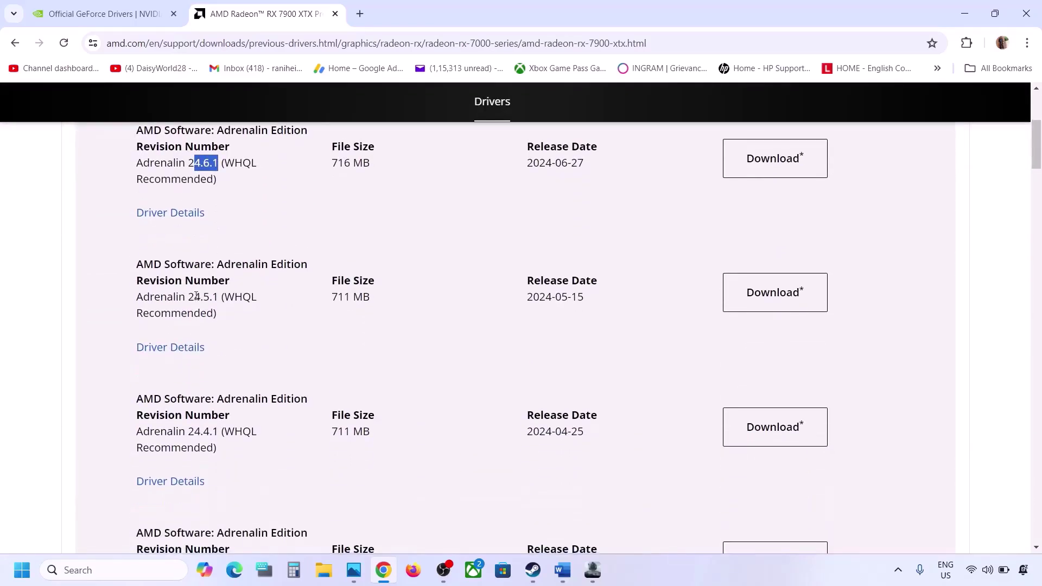
left_click_drag(194, 296, 219, 297)
scroll(221, 301, "down", 1)
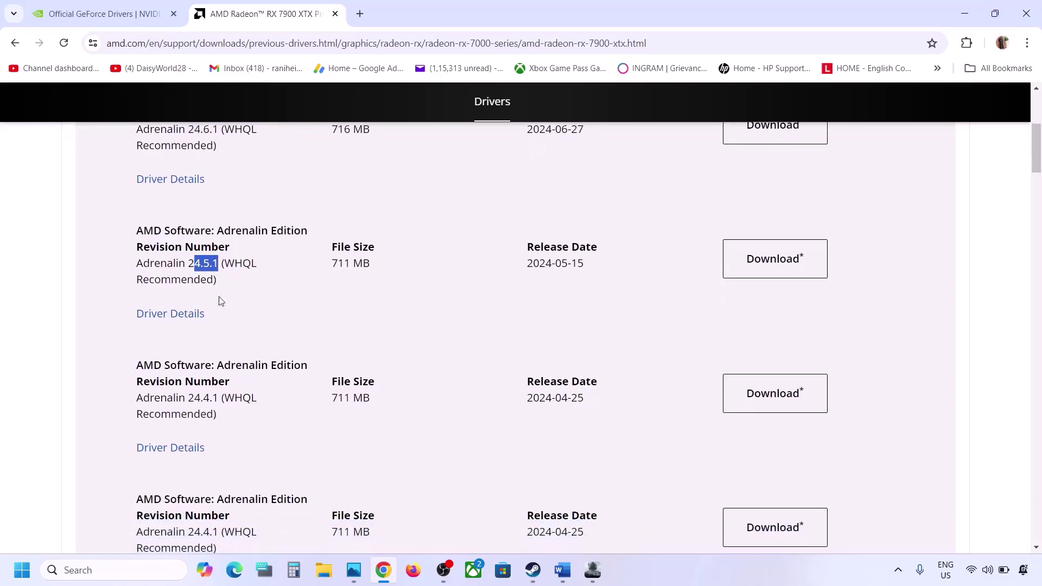
left_click_drag(190, 400, 220, 400)
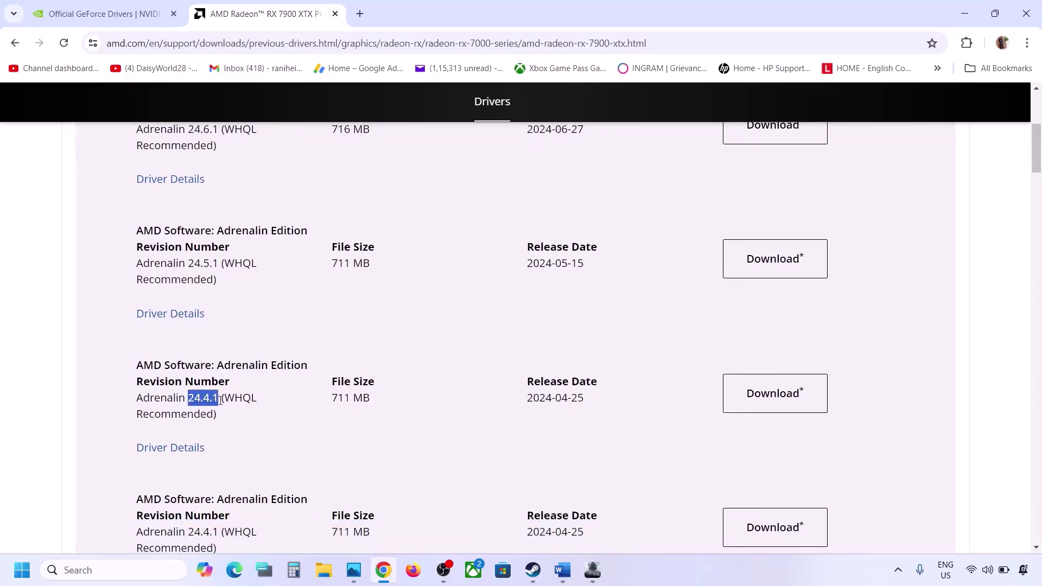
left_click(339, 404)
scroll(340, 401, "up", 1)
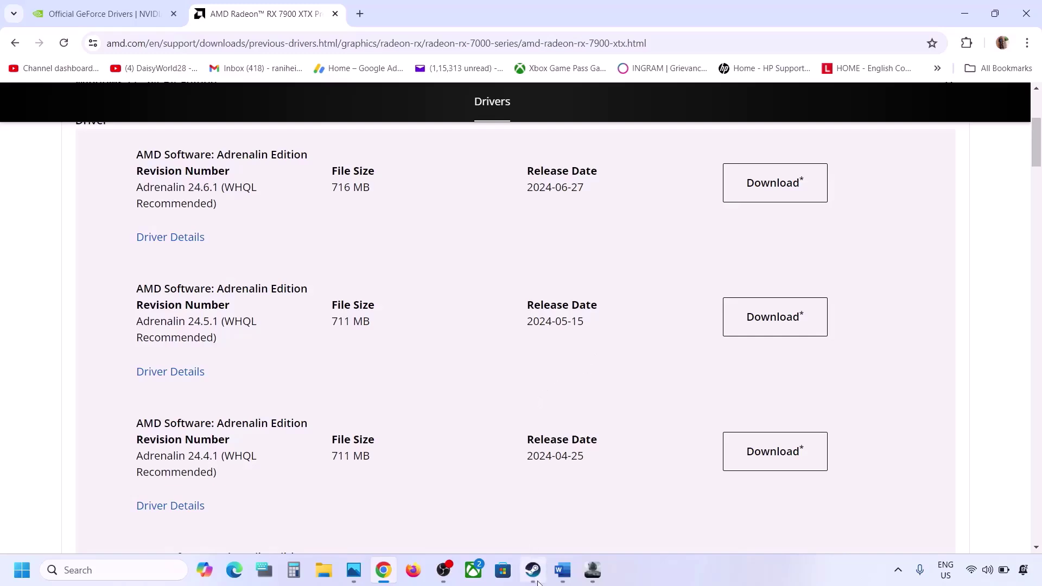
- Switch to the Word document and read Step 13 on updating Windows to the latest version
left_click(562, 570)
scroll(353, 352, "down", 5)
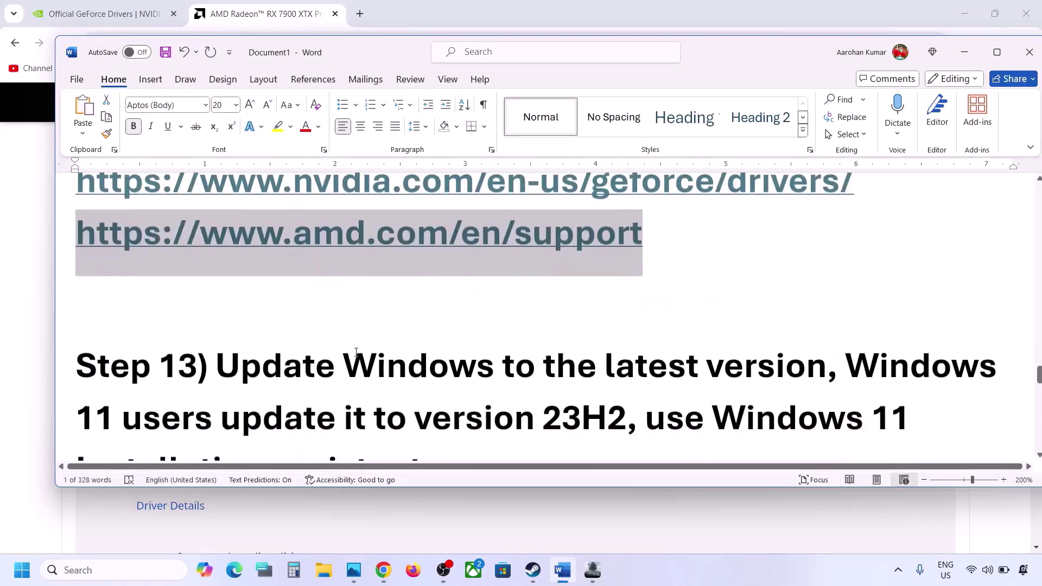
left_click_drag(229, 291, 787, 273)
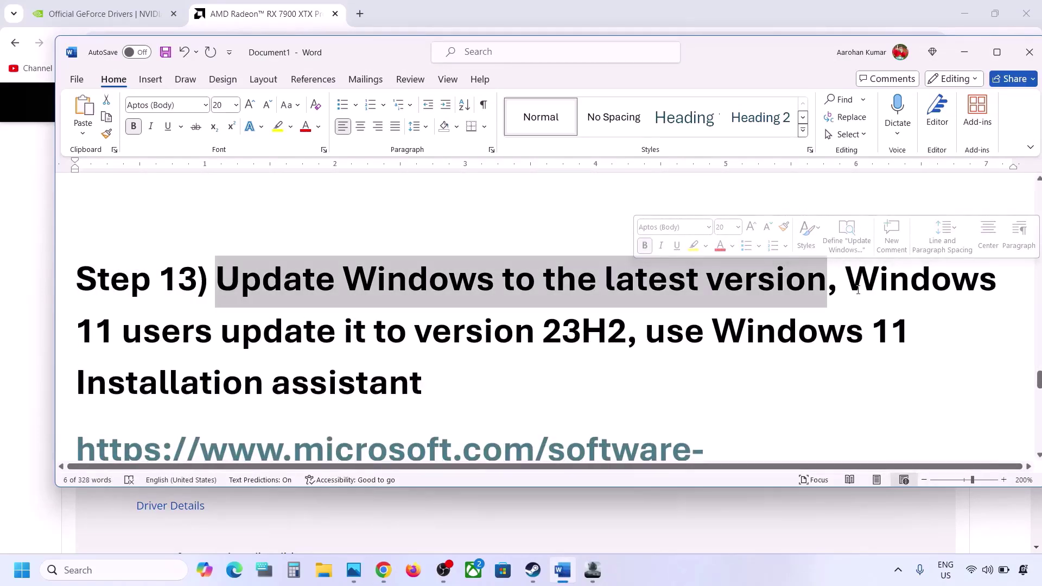
- Run winver to check the installed Windows version, then close the version information
left_click(95, 572)
type("winver")
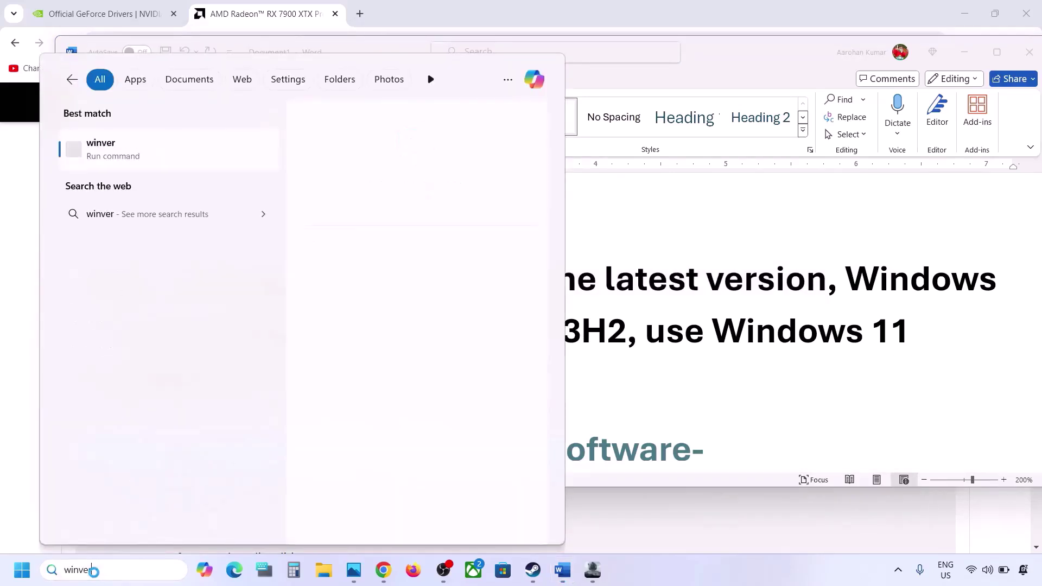
key("Return")
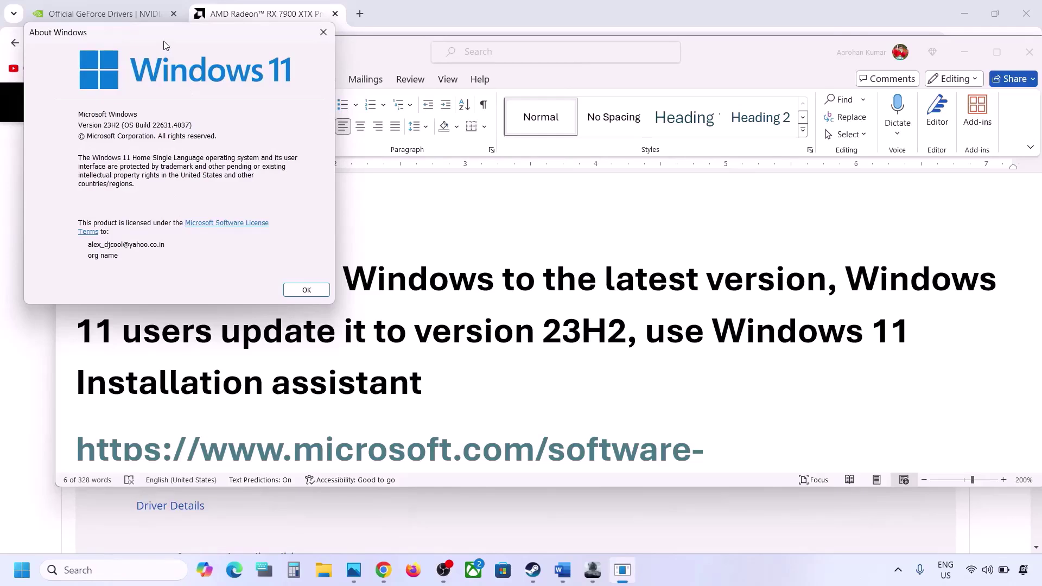
left_click_drag(166, 45, 343, 169)
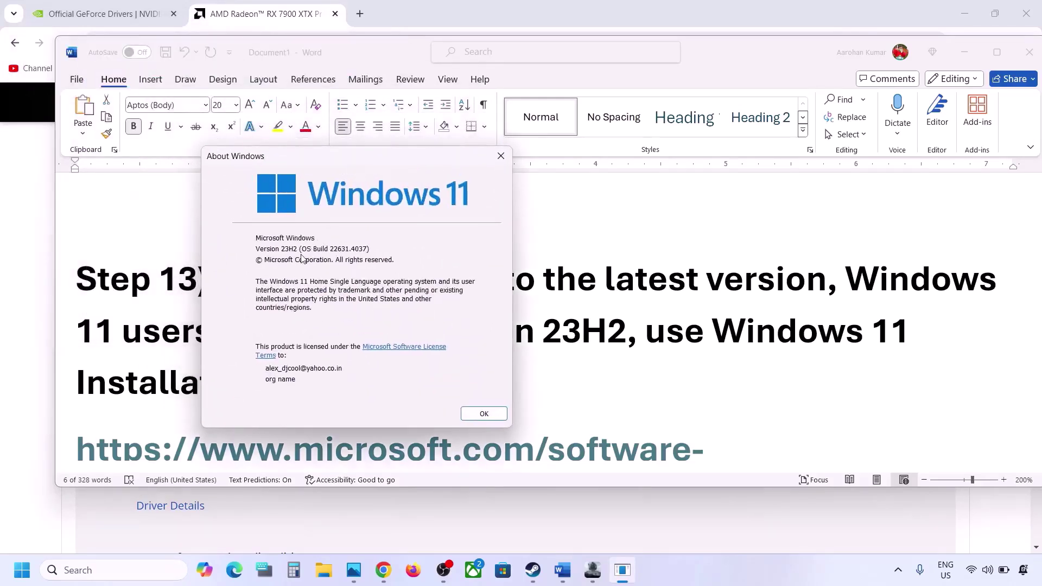
left_click(501, 156)
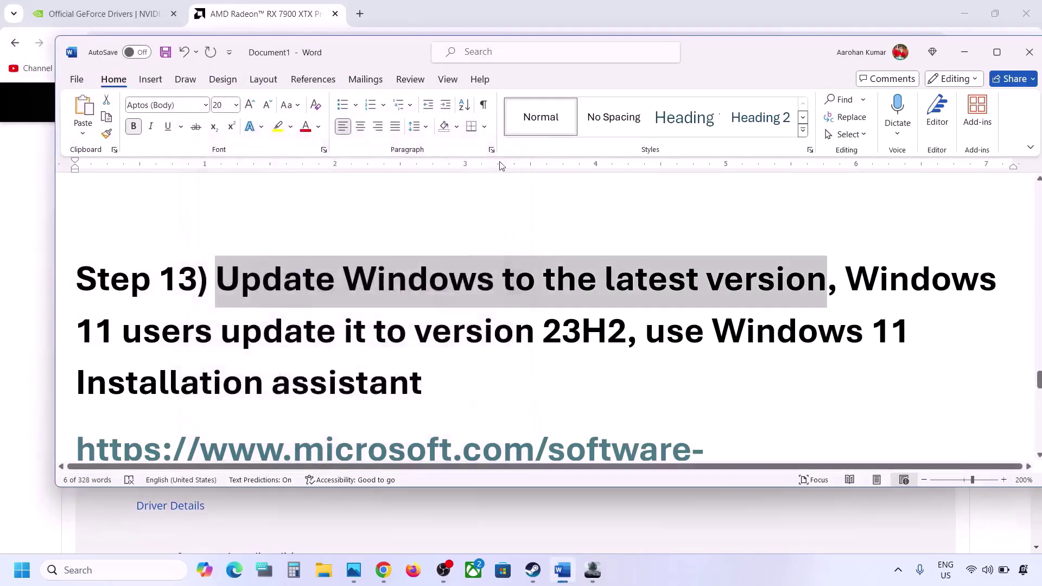
- Open Windows Update in Windows Settings and check for updates
scroll(467, 415, "down", 3)
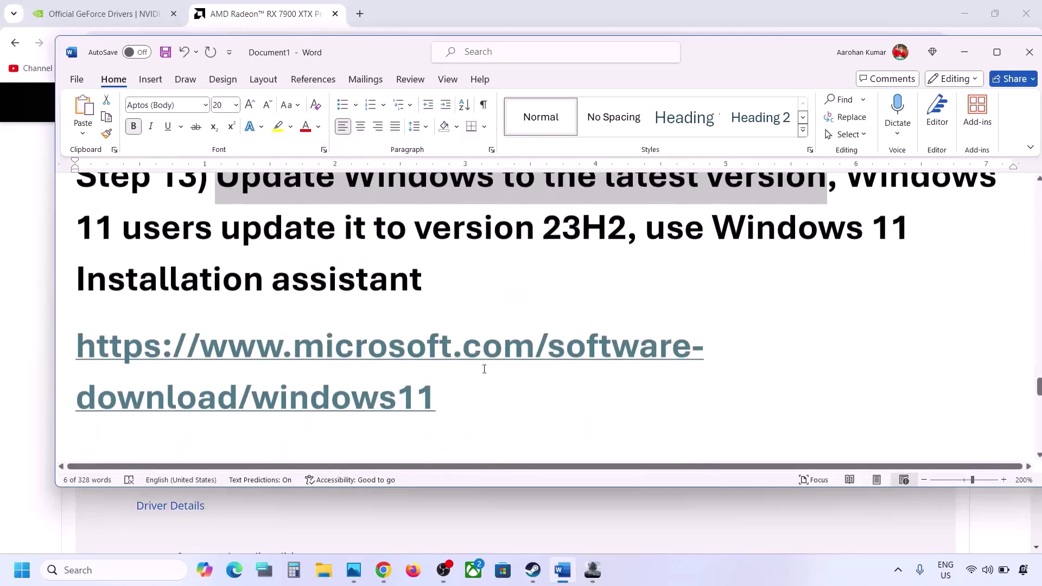
key("super+i")
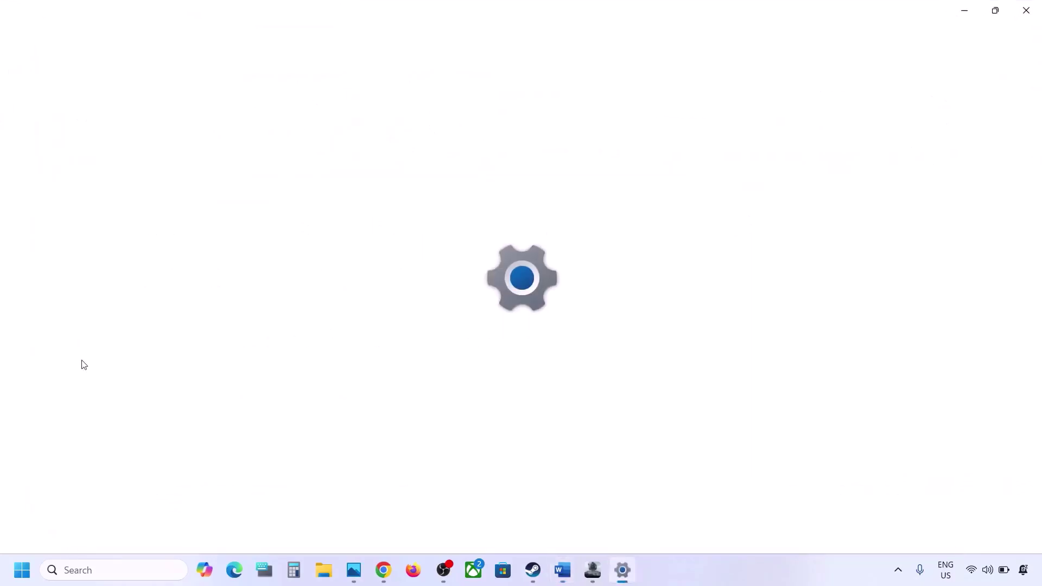
left_click(48, 441)
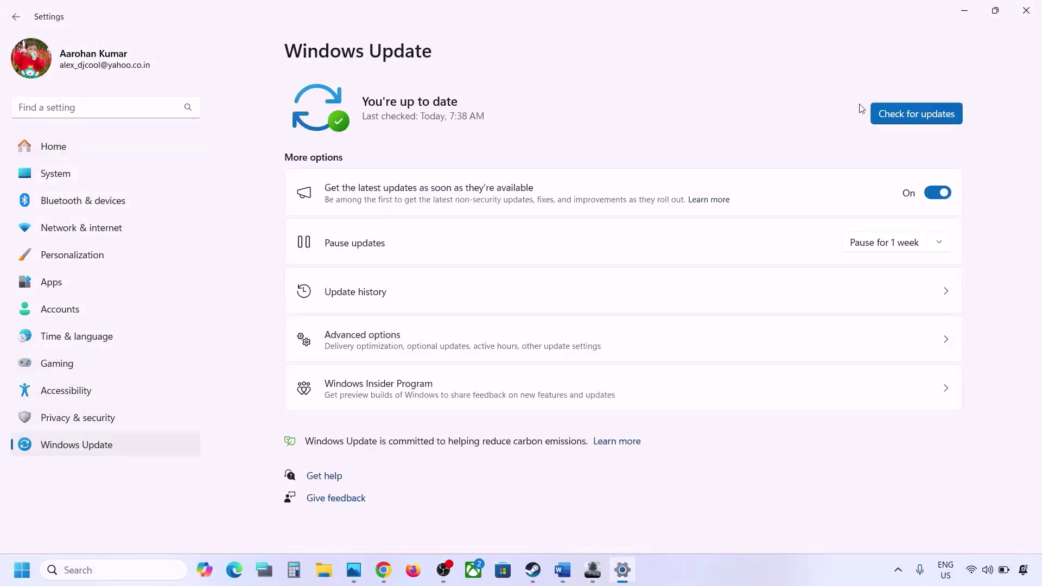
left_click(897, 115)
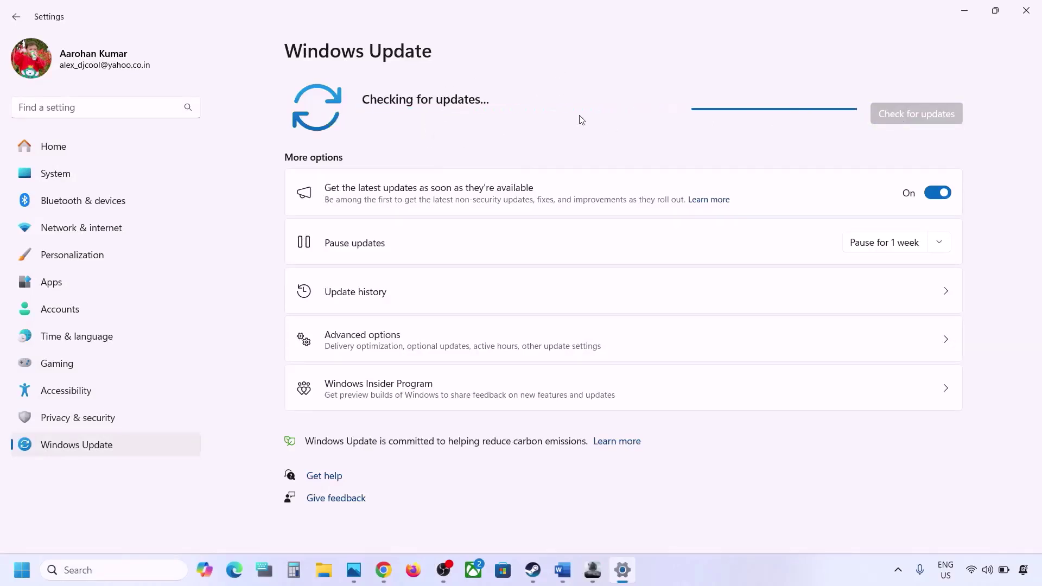
- Minimize Settings, copy the Windows 11 download link from Step 13 of the Word document, and open it in a new Chrome tab
left_click(965, 10)
left_click_drag(445, 394, 77, 354)
key("ctrl+c")
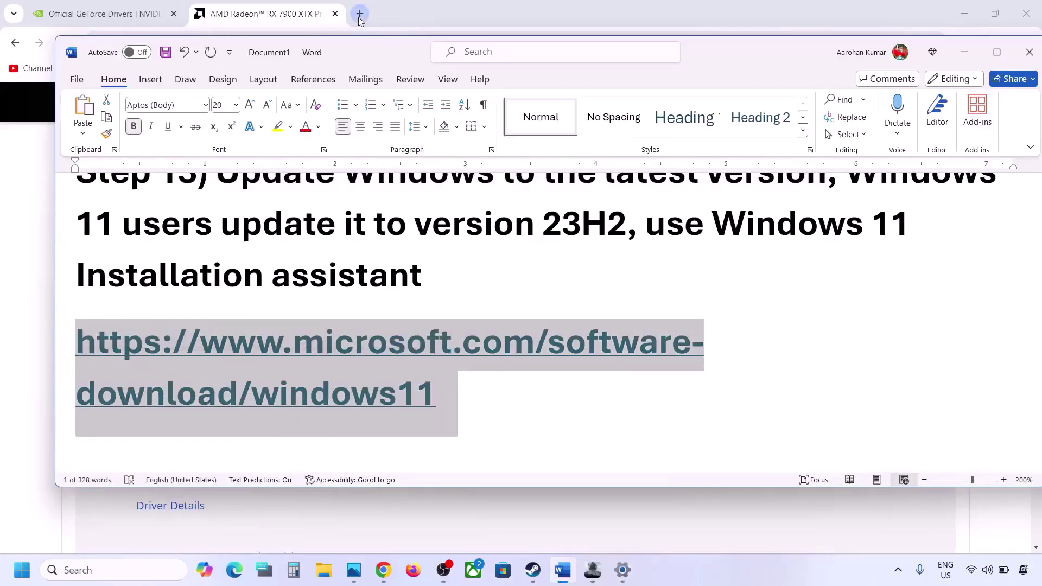
left_click(358, 21)
left_click(359, 20)
key("ctrl+v")
key("Return")
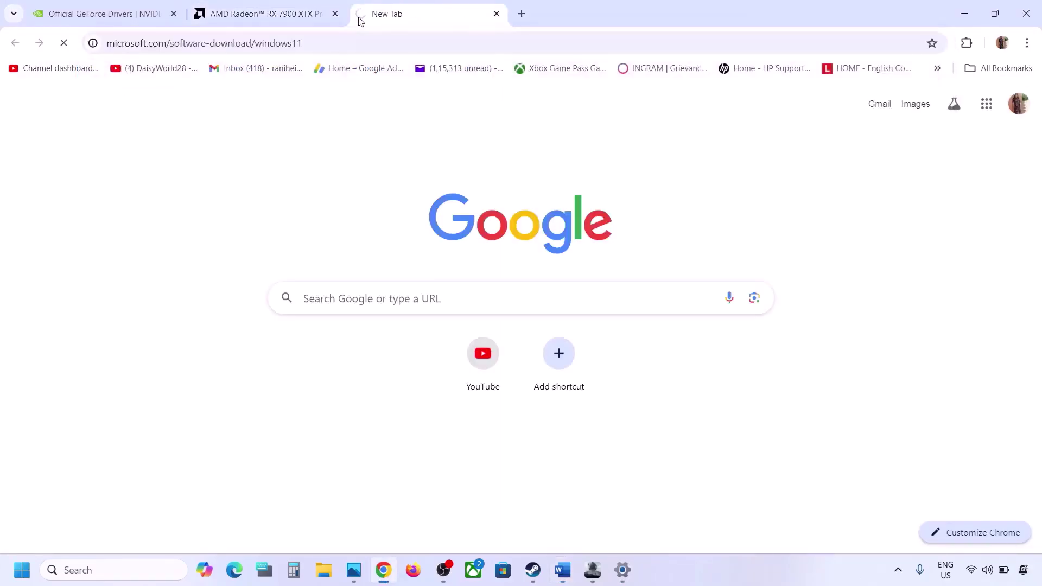
- Download the Windows 11 Installation Assistant, run it to check for a newer Windows version, and close it
scroll(343, 234, "down", 3)
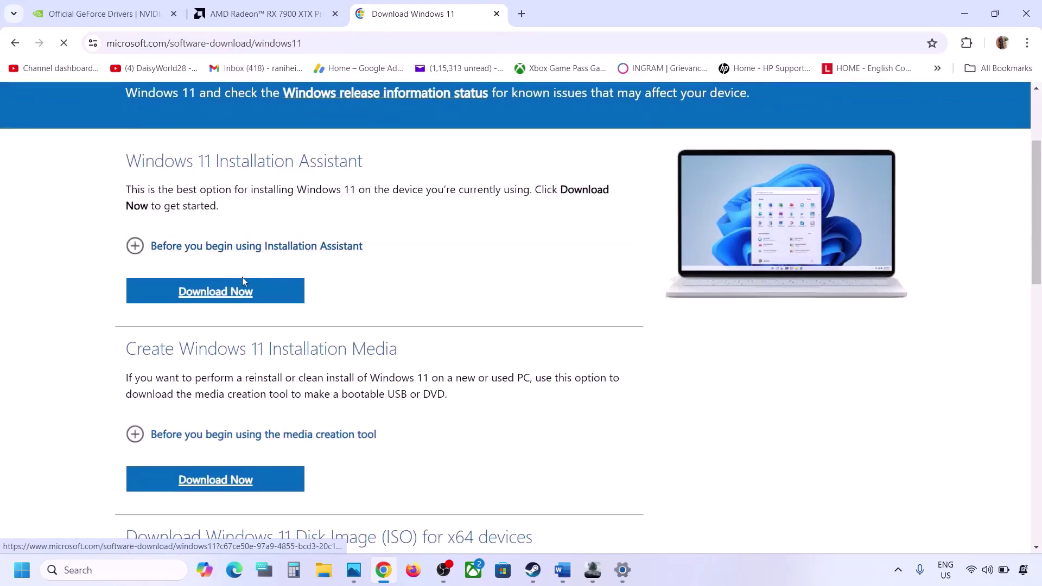
left_click(220, 295)
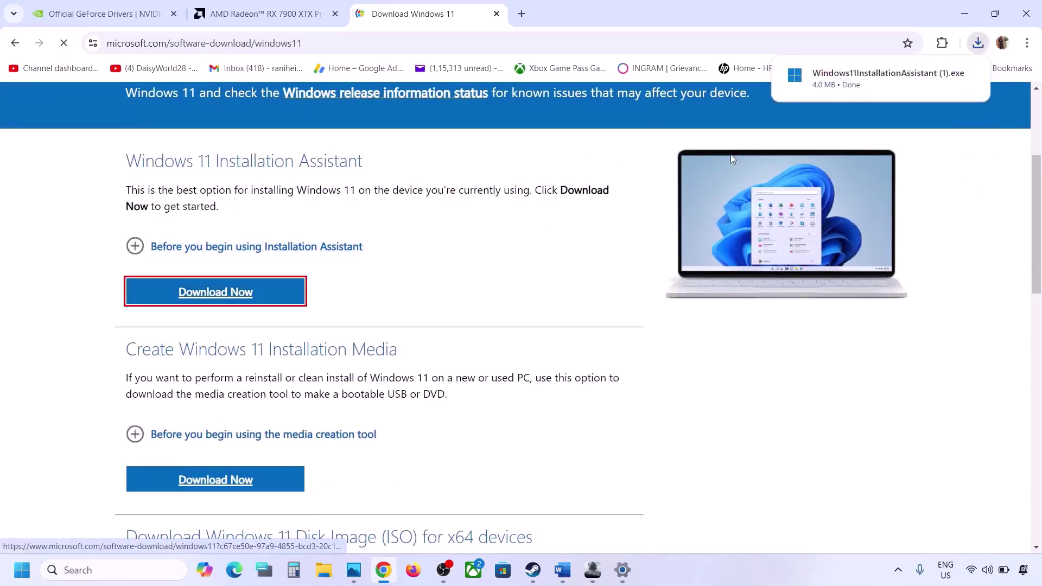
left_click(829, 79)
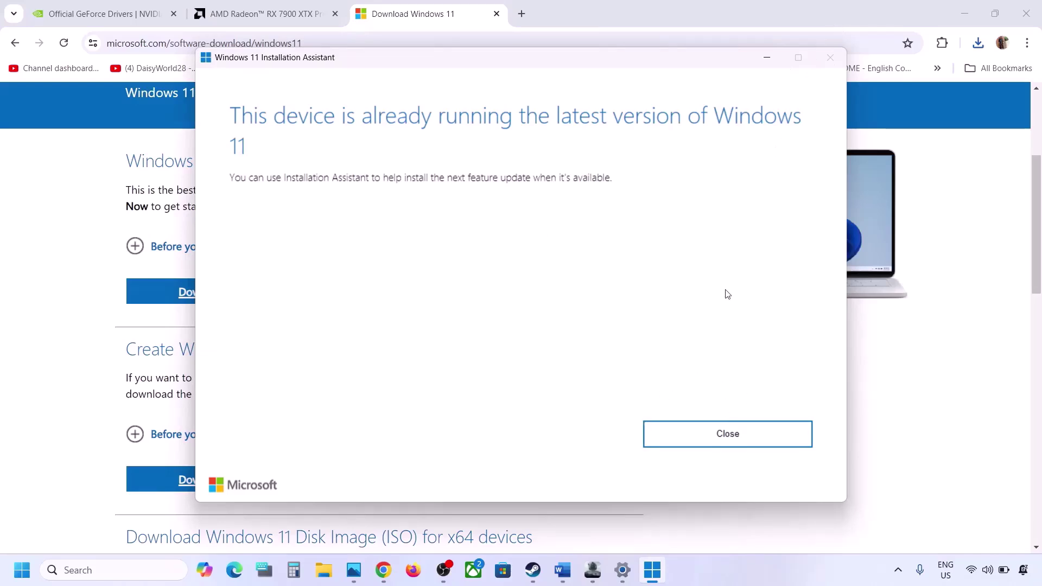
left_click(721, 443)
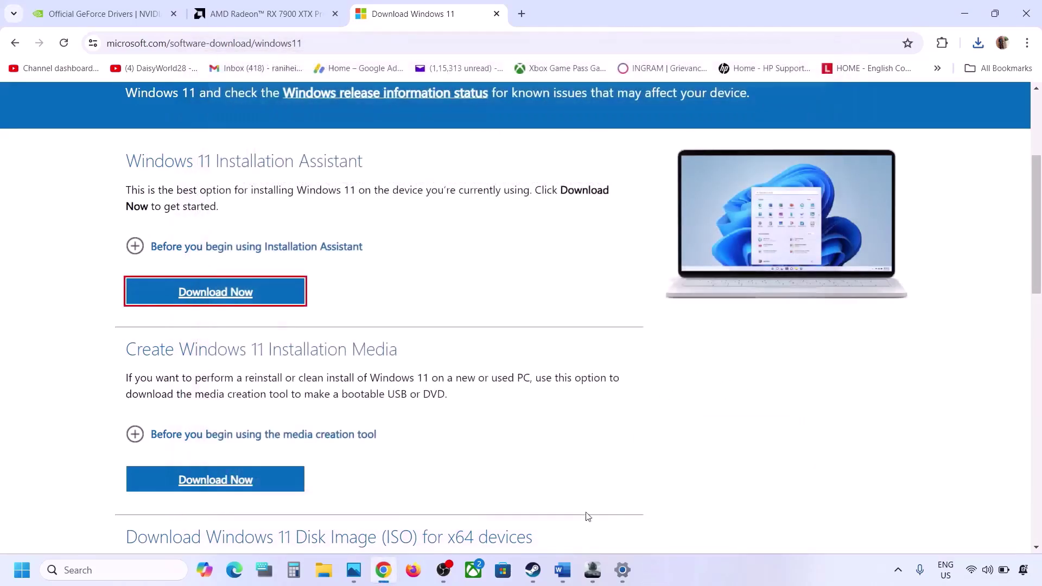
- Copy the Visual C++ link from Step 14 of the Word document and open it in a new Chrome tab
left_click(562, 570)
scroll(377, 349, "down", 3)
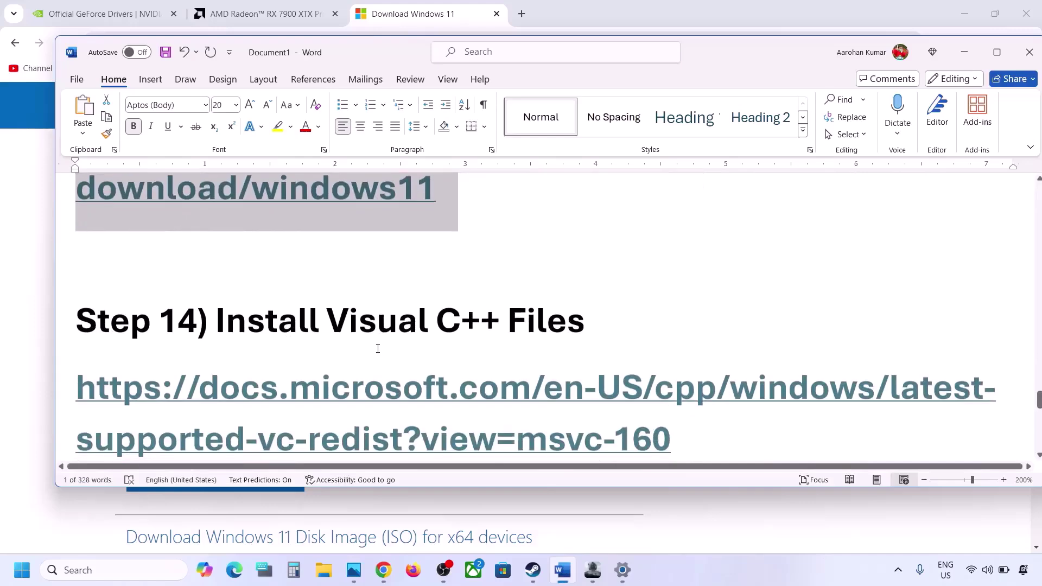
scroll(378, 349, "down", 2)
left_click_drag(688, 348, 25, 326)
key("ctrl+c")
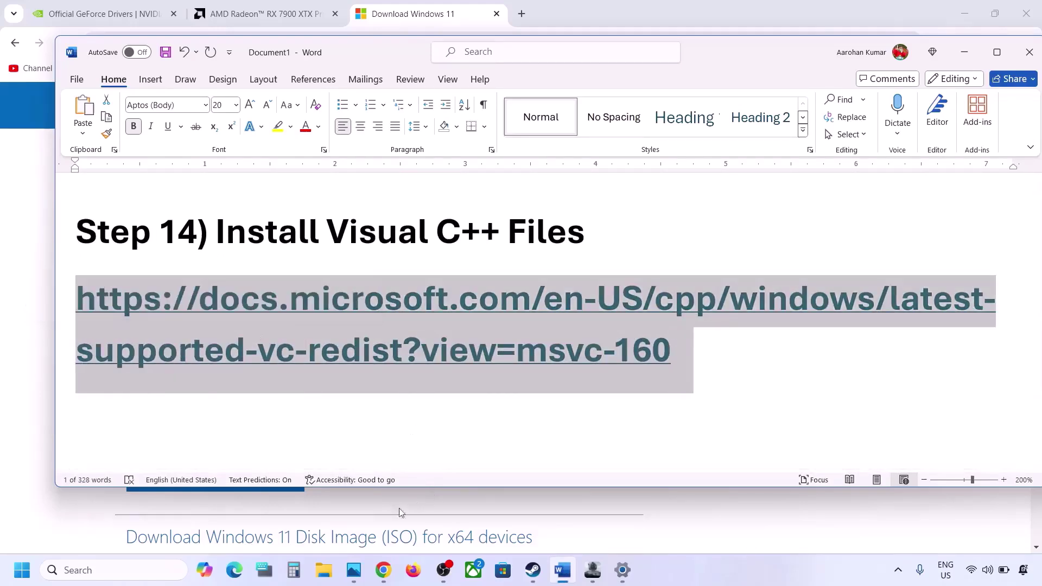
left_click(383, 570)
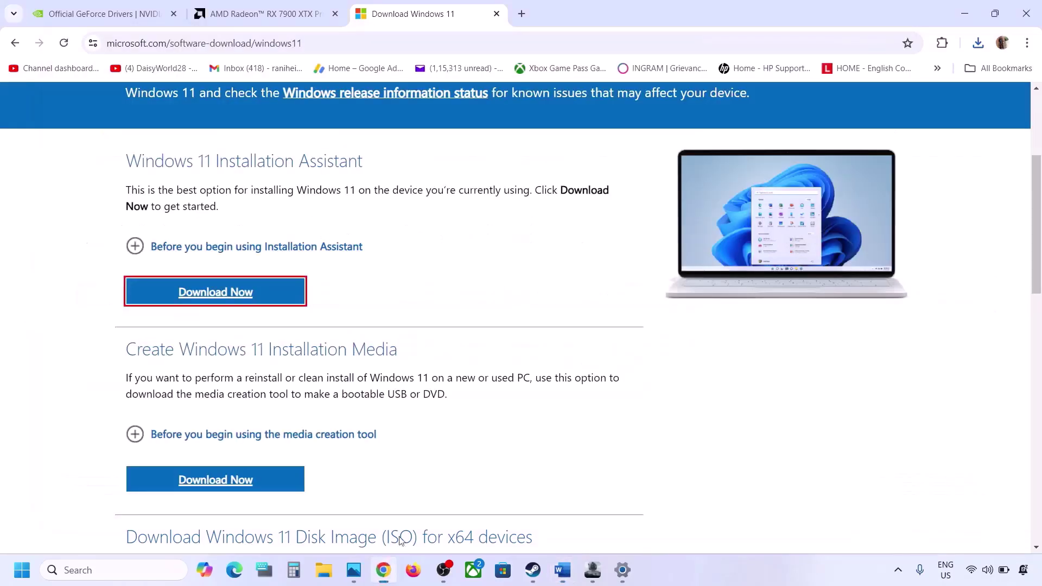
left_click(522, 13)
key("ctrl+v")
key("Return")
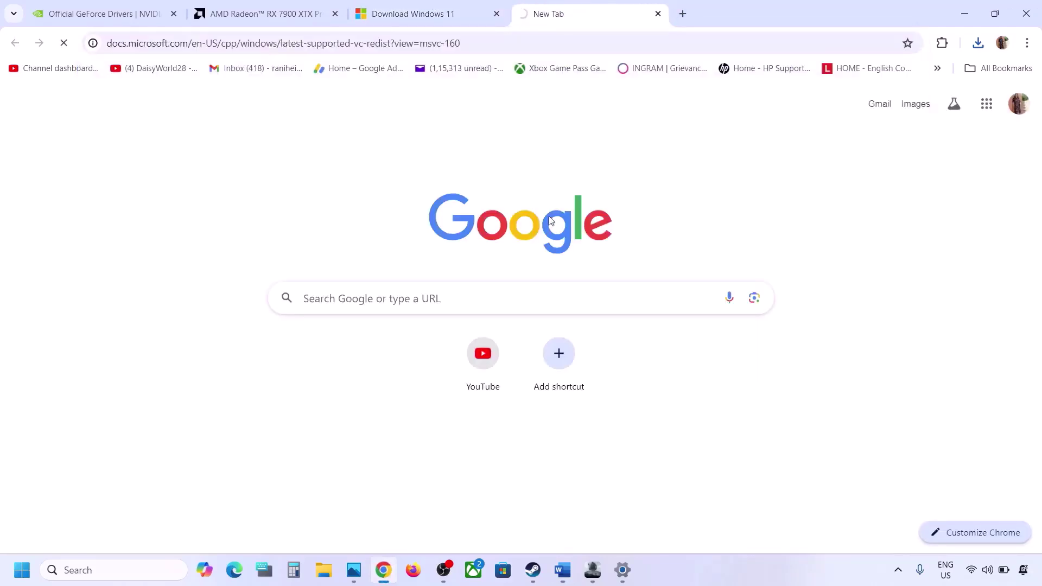
- Download the latest x86 Visual C++ 2015-2022 Redistributable from the architecture table, run the installer, and start its repair
scroll(557, 253, "down", 3)
scroll(557, 254, "down", 3)
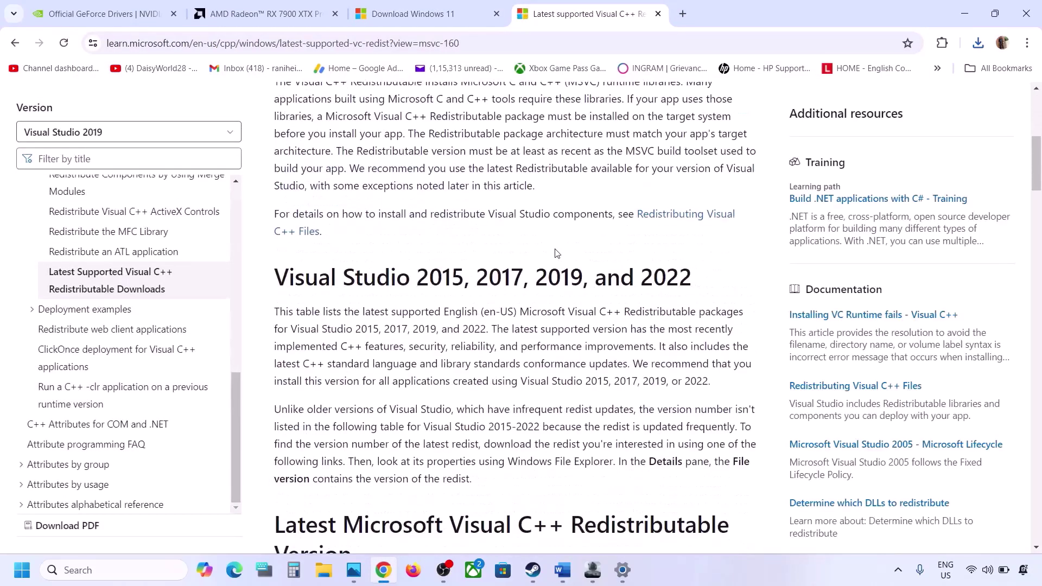
left_click_drag(353, 290, 588, 276)
scroll(589, 269, "down", 7)
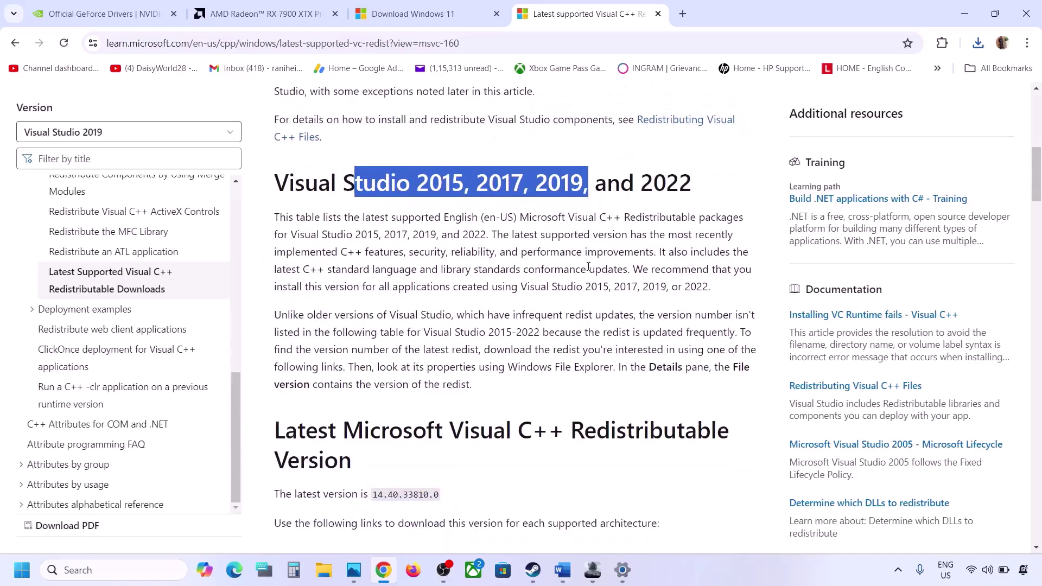
scroll(589, 269, "down", 2)
scroll(588, 266, "up", 1)
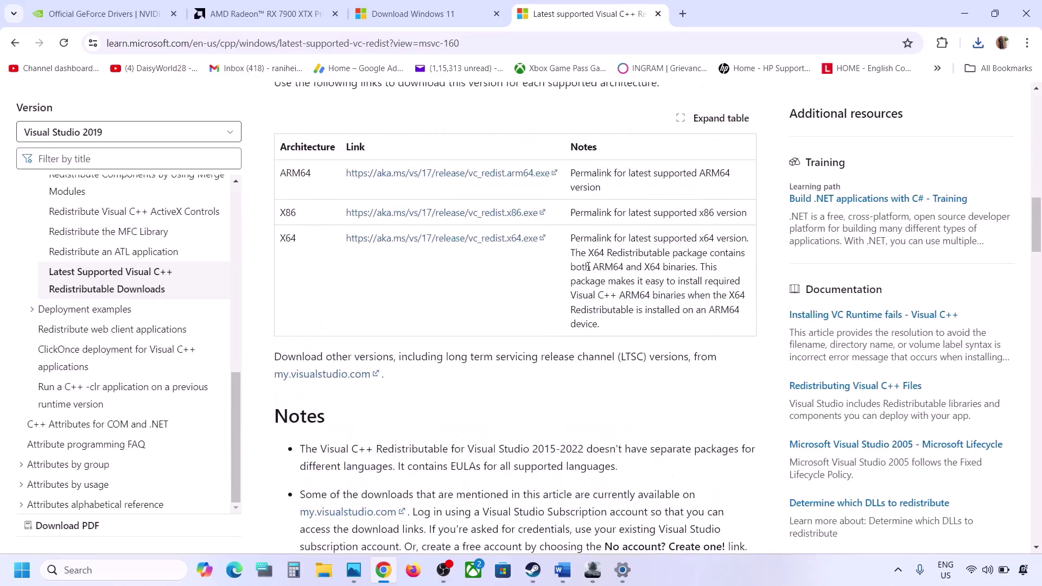
double_click(292, 212)
double_click(288, 238)
left_click_drag(288, 237, 433, 213)
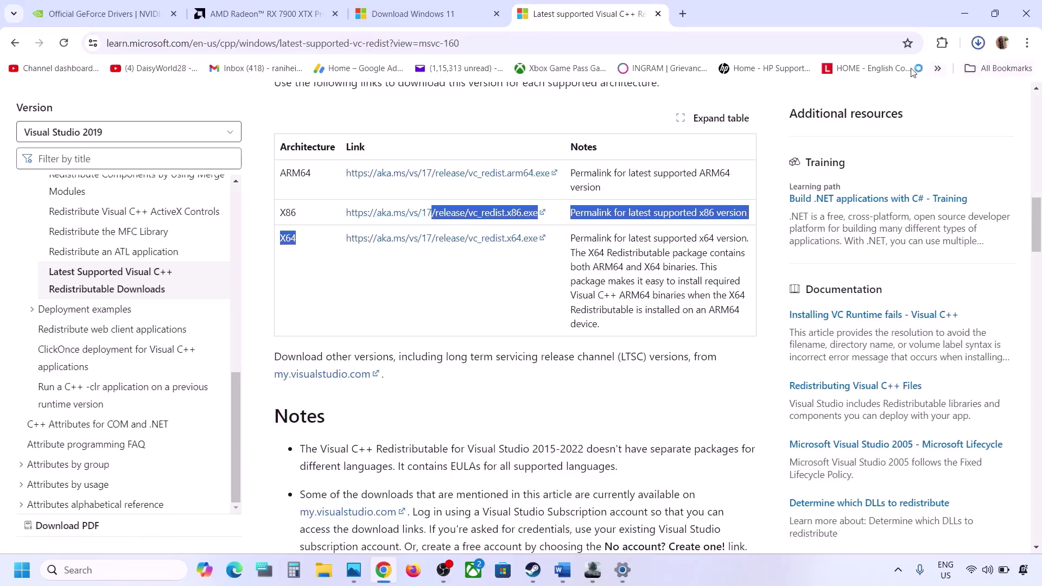
left_click(883, 85)
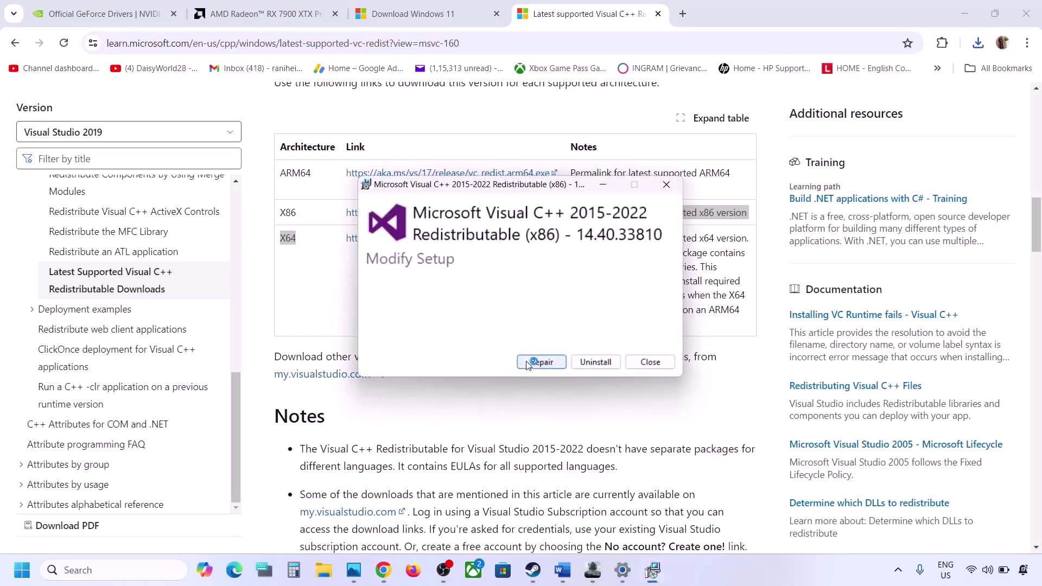
left_click(540, 362)
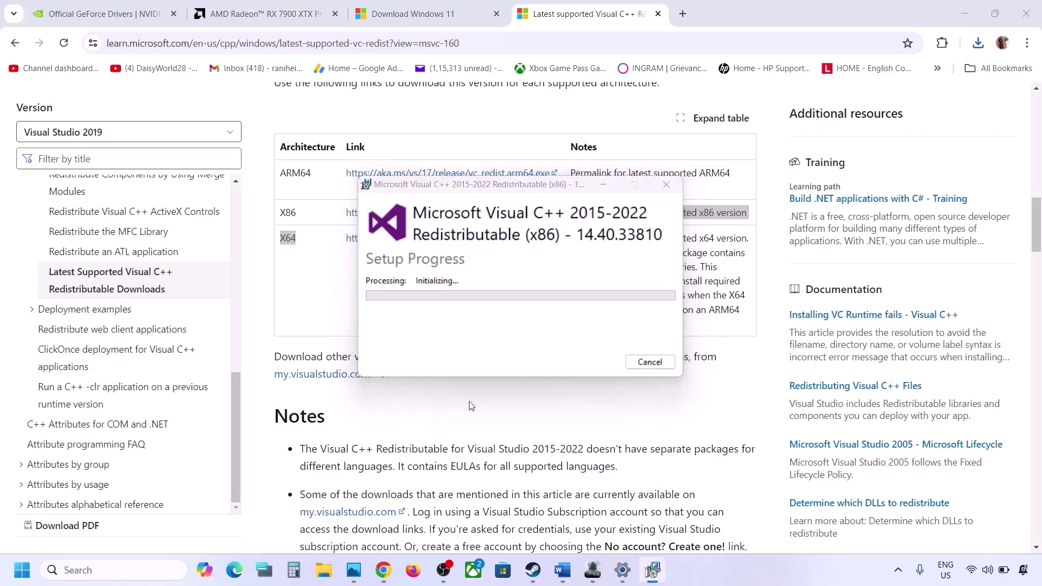
- Download the latest x64 Visual C++ 2015-2022 Redistributable and try to repair the existing installation with it
left_click(337, 279)
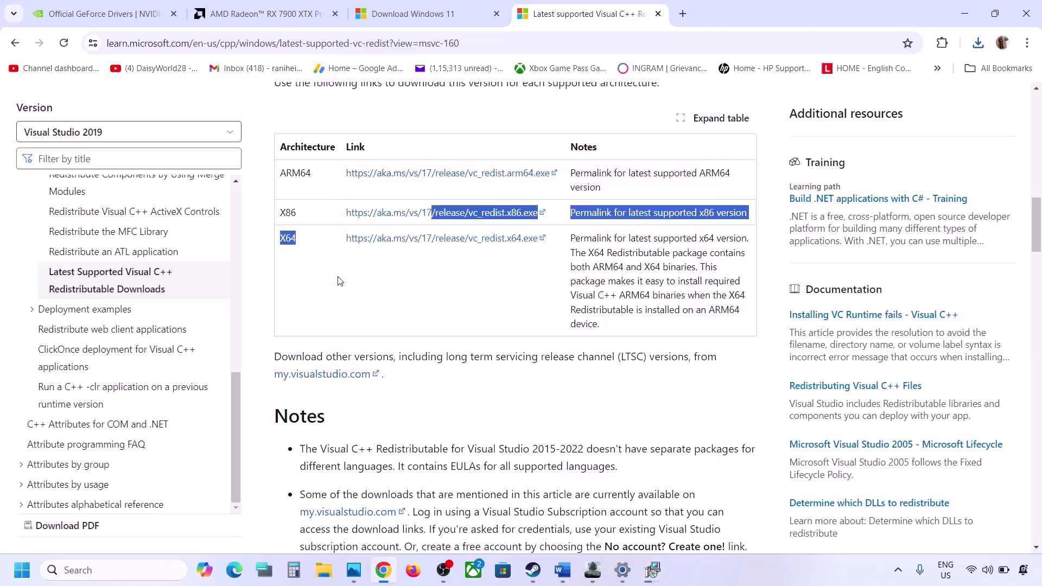
left_click(423, 247)
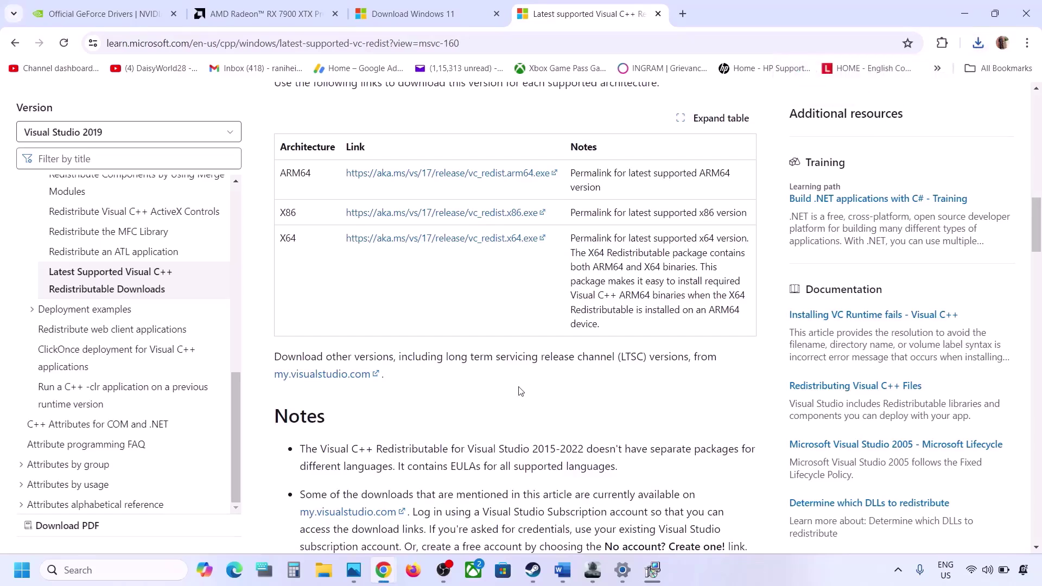
left_click(540, 362)
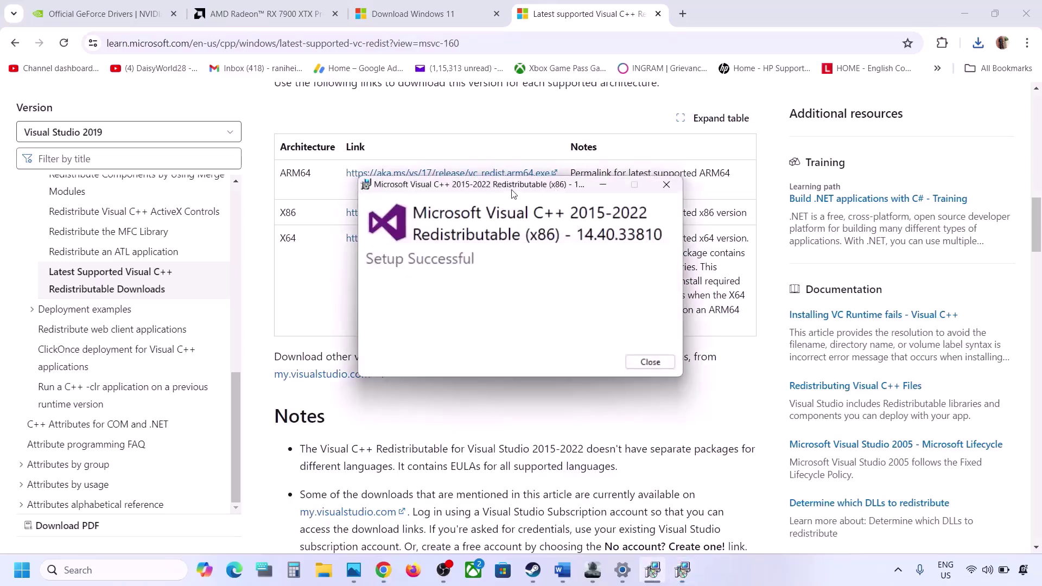
left_click_drag(513, 194, 216, 230)
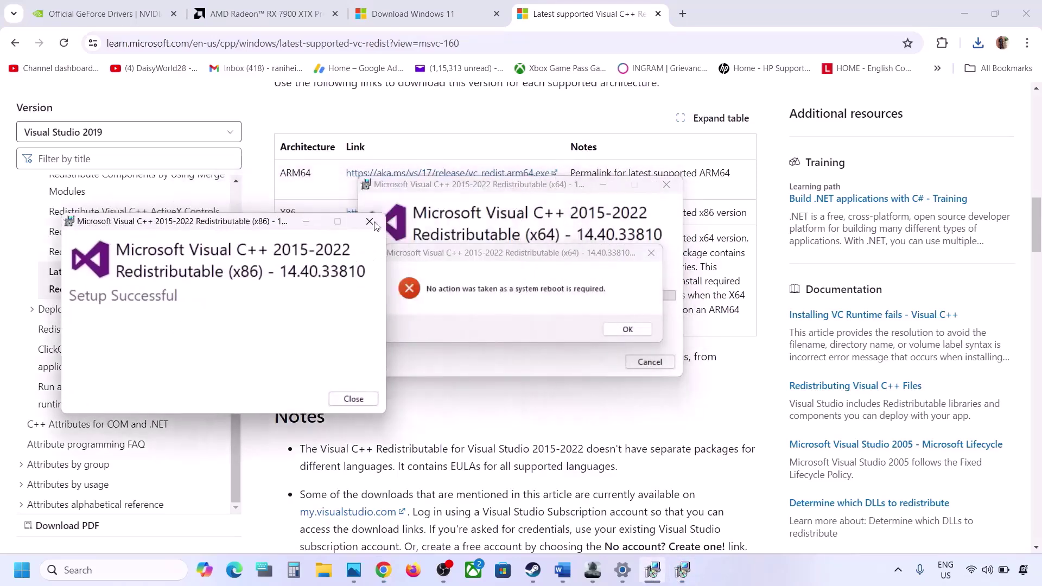
left_click(626, 329)
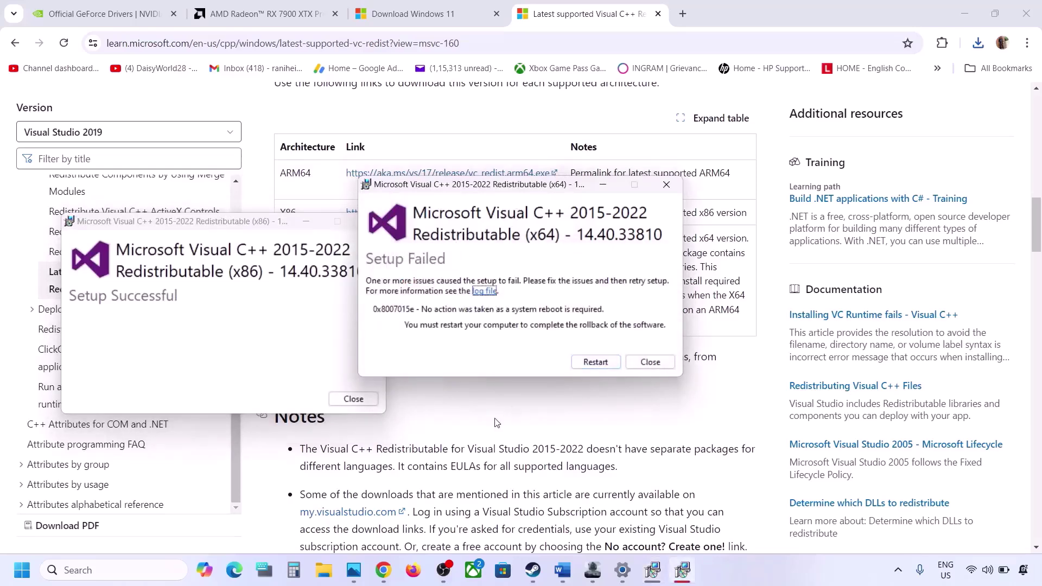
left_click(497, 422)
- Look at the Windows power options for restarting, and read Step 15 on increasing virtual memory in the Word document
left_click(22, 569)
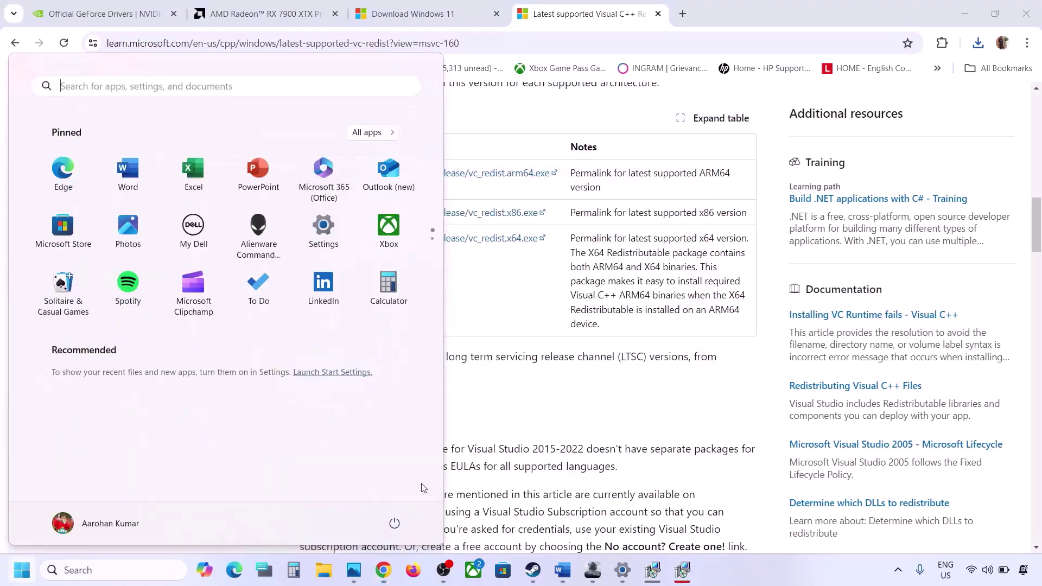
left_click(395, 523)
left_click(555, 567)
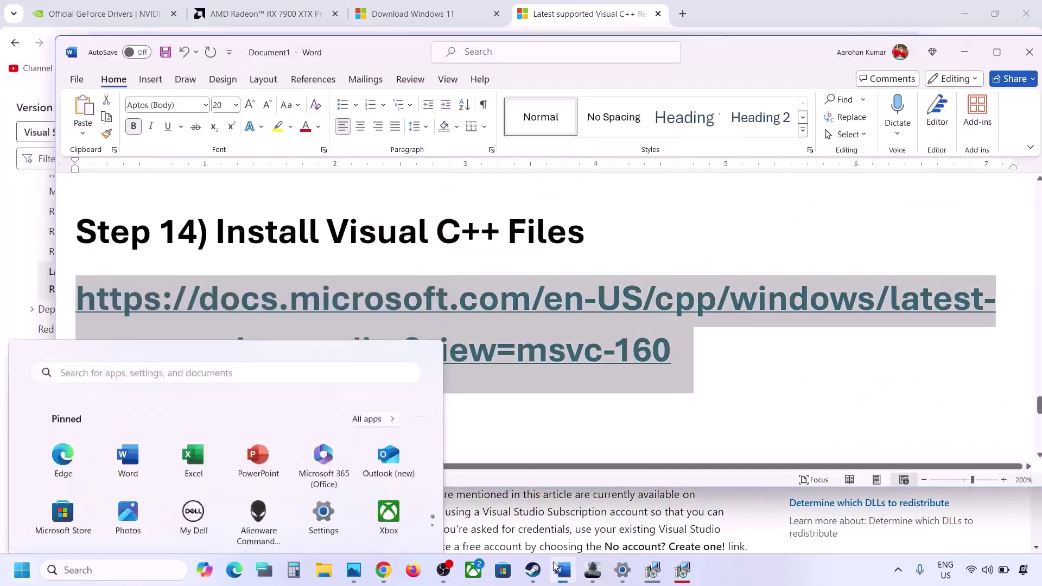
scroll(449, 394, "down", 4)
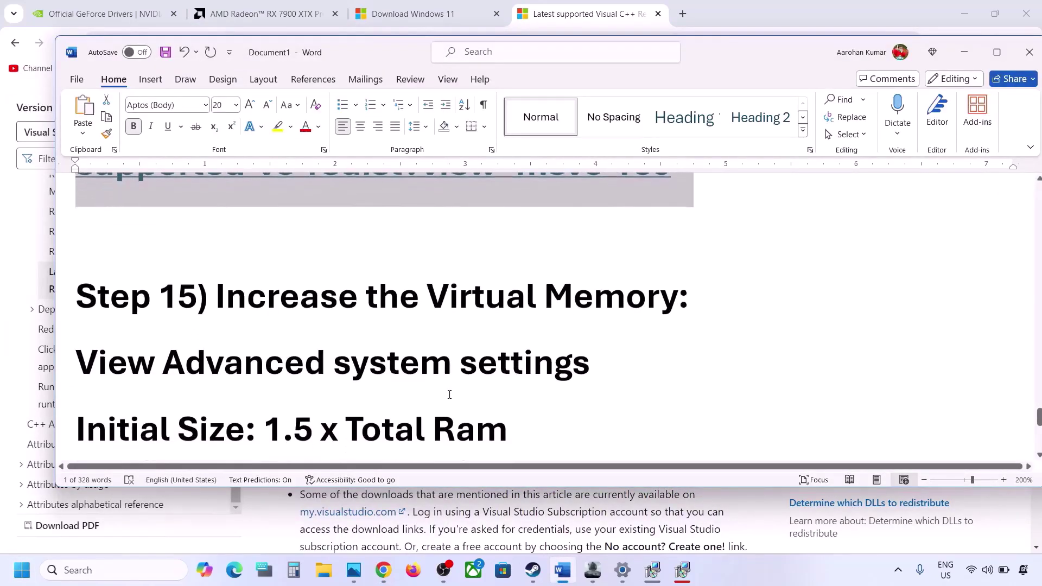
scroll(449, 394, "down", 2)
left_click(769, 567)
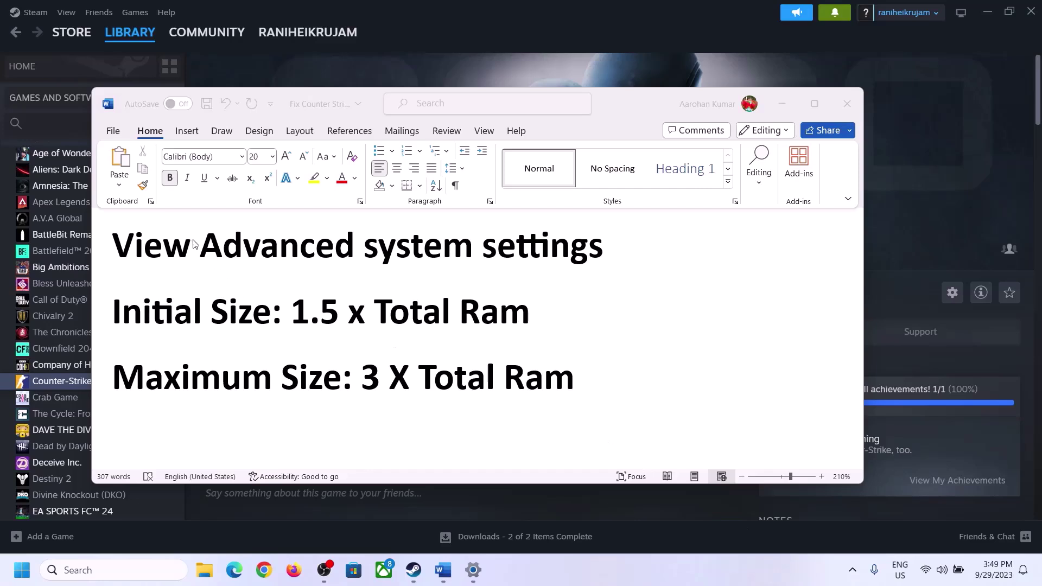
- Copy "View Advanced system settings" from the Word document, search Windows for it, and open the System Properties
left_click(127, 251)
left_click_drag(124, 251, 579, 256)
key("ctrl+c")
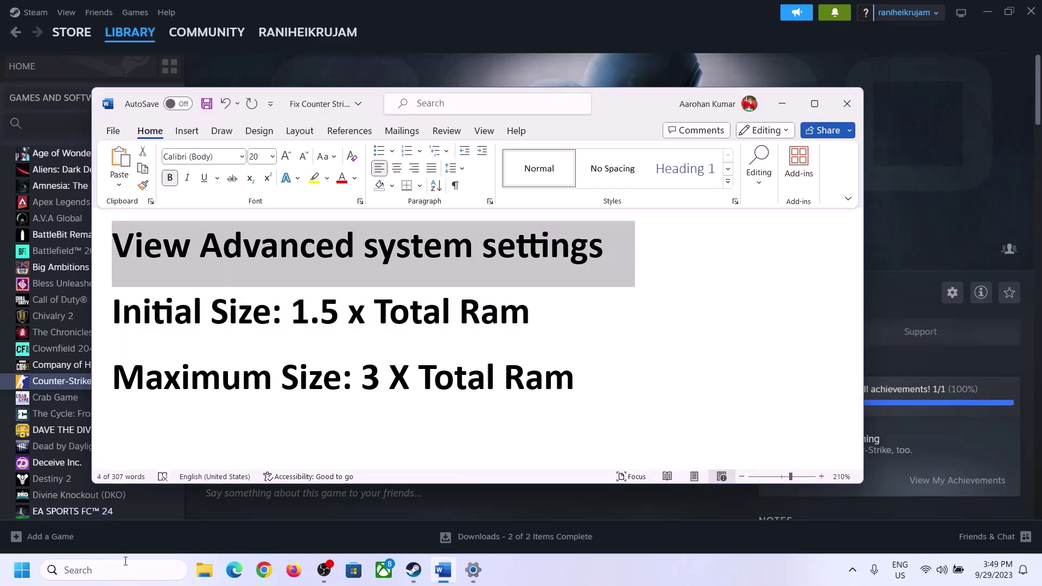
left_click(124, 570)
key("ctrl+v")
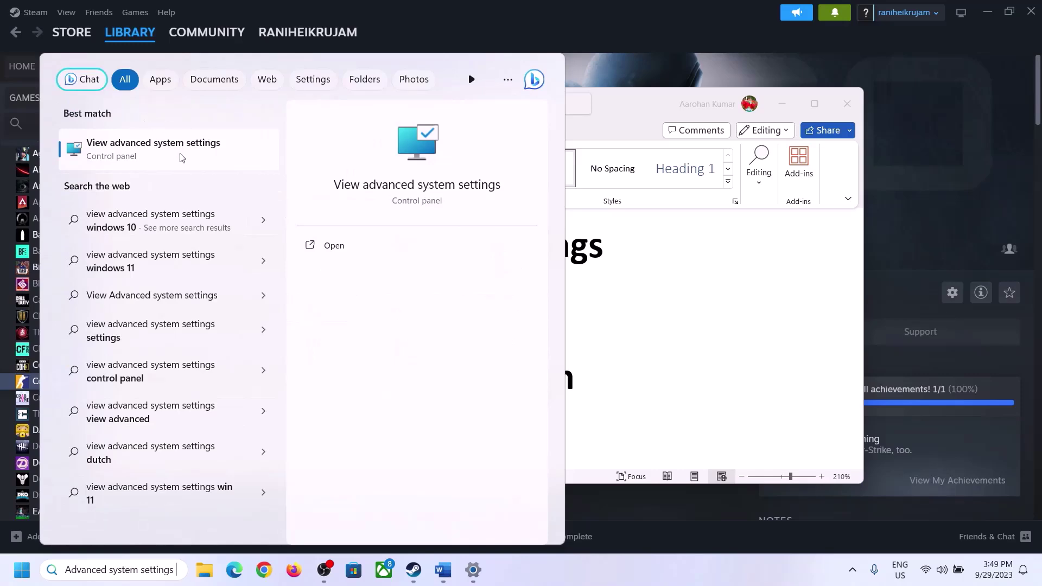
left_click(145, 158)
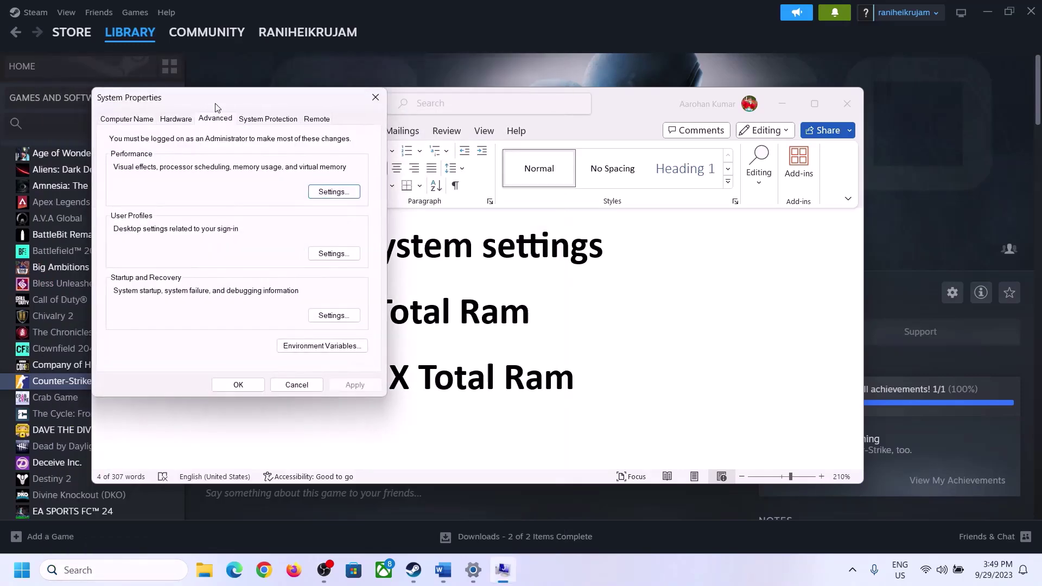
left_click_drag(217, 106, 466, 185)
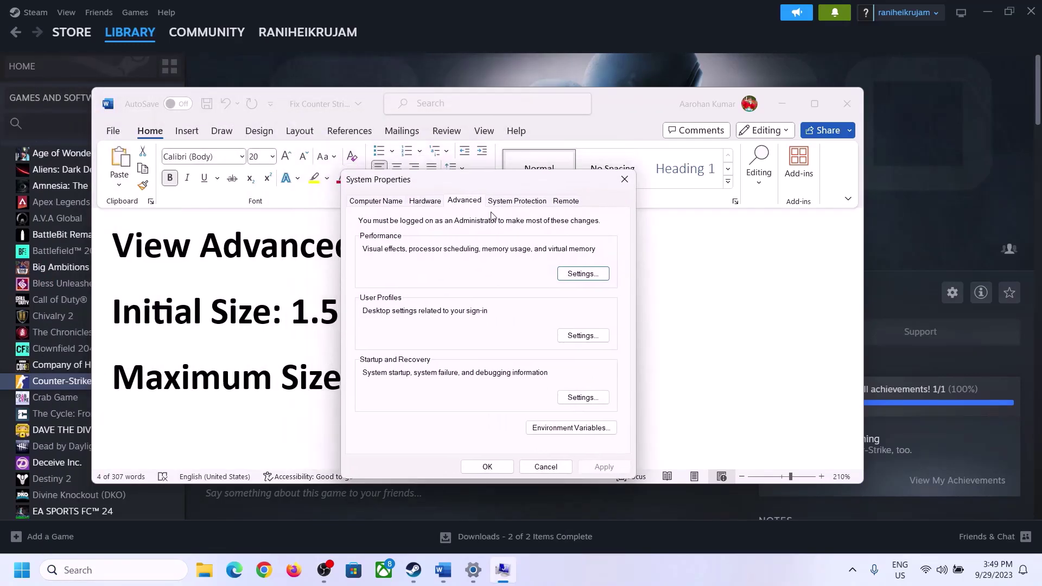
- Open the Virtual Memory settings from the performance options, turn off automatic paging file management, and choose a custom size for drive C:
left_click(583, 274)
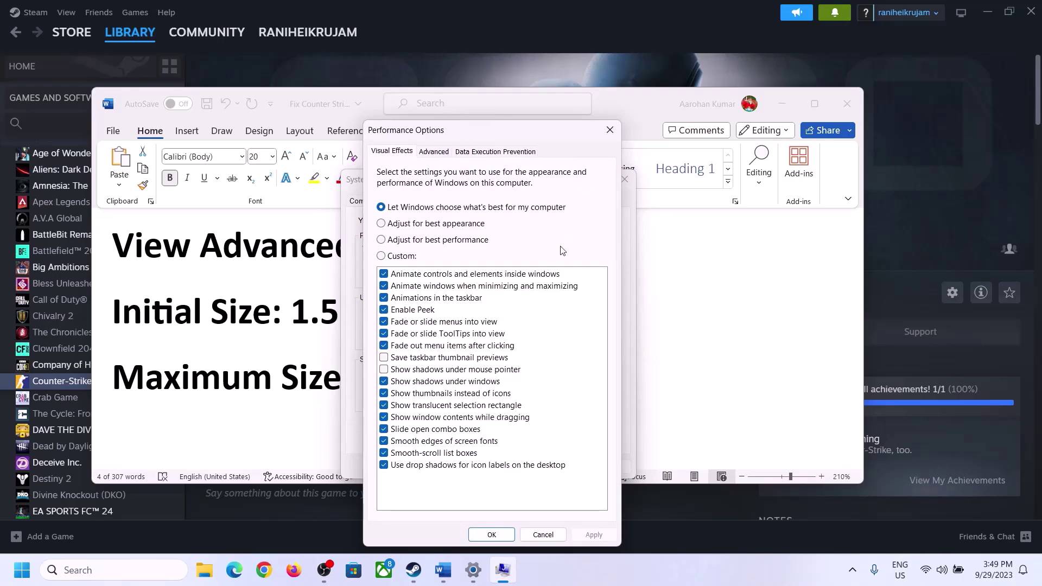
left_click(435, 153)
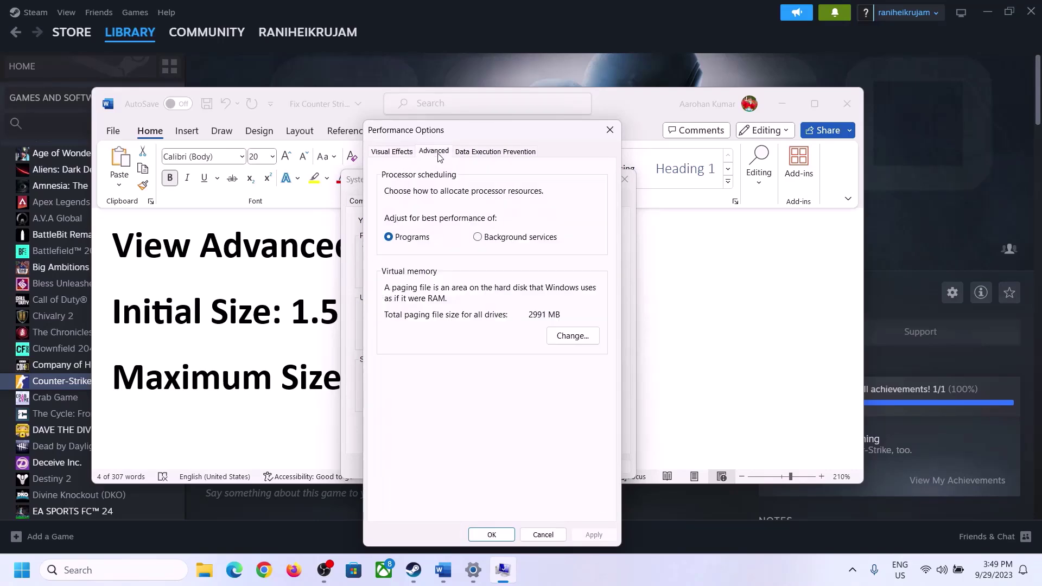
left_click(576, 336)
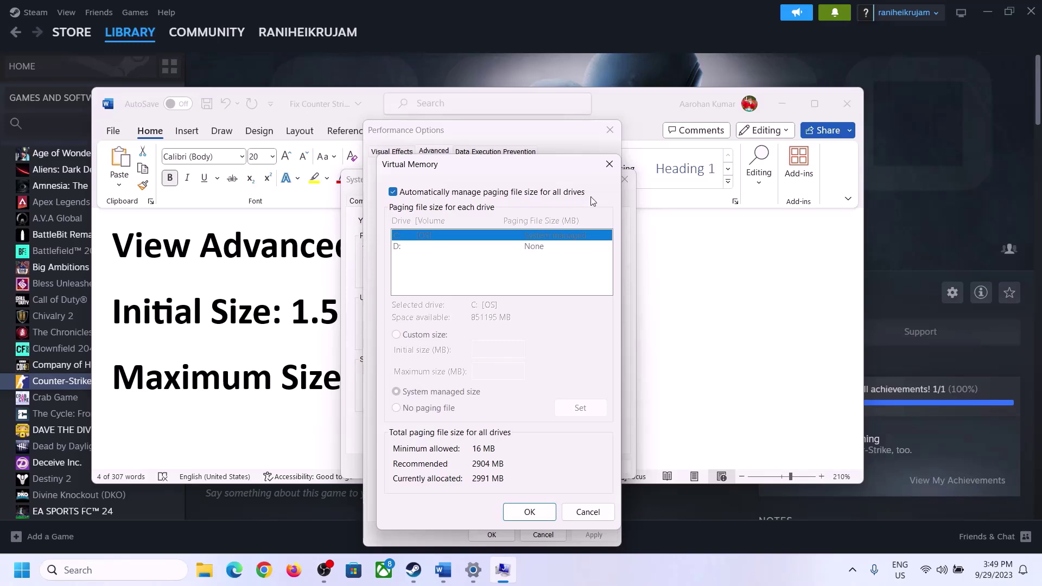
left_click(393, 193)
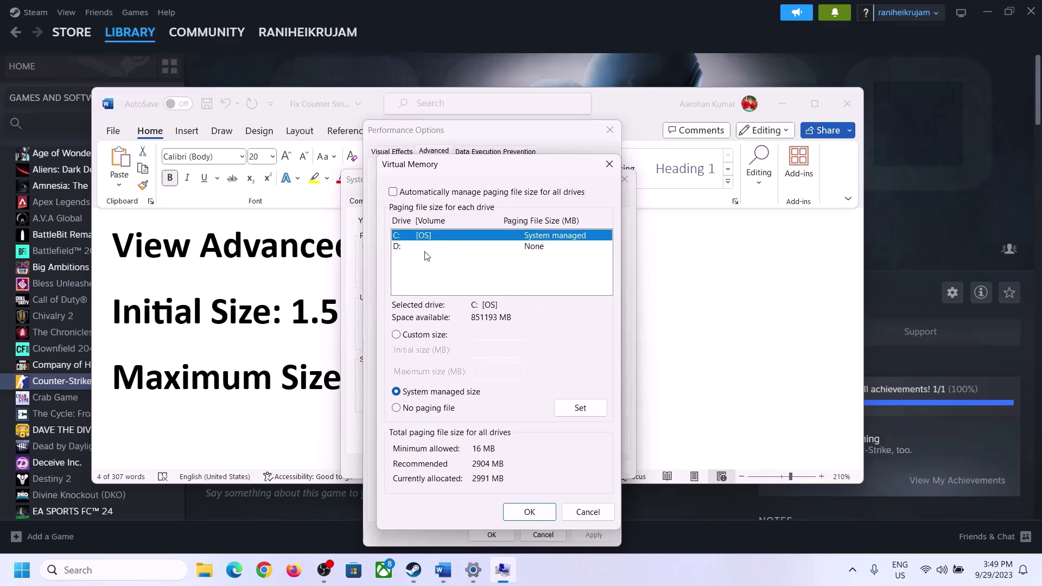
left_click(398, 336)
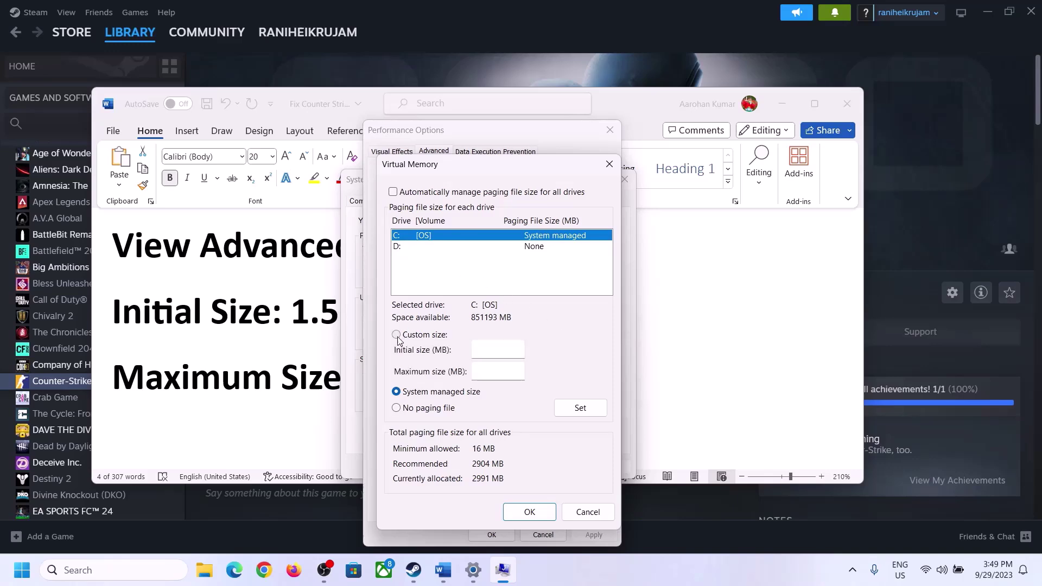
left_click(499, 350)
- Highlight the initial size formula in the Word document, and look up the installed RAM in the Windows system's About information
left_click(293, 328)
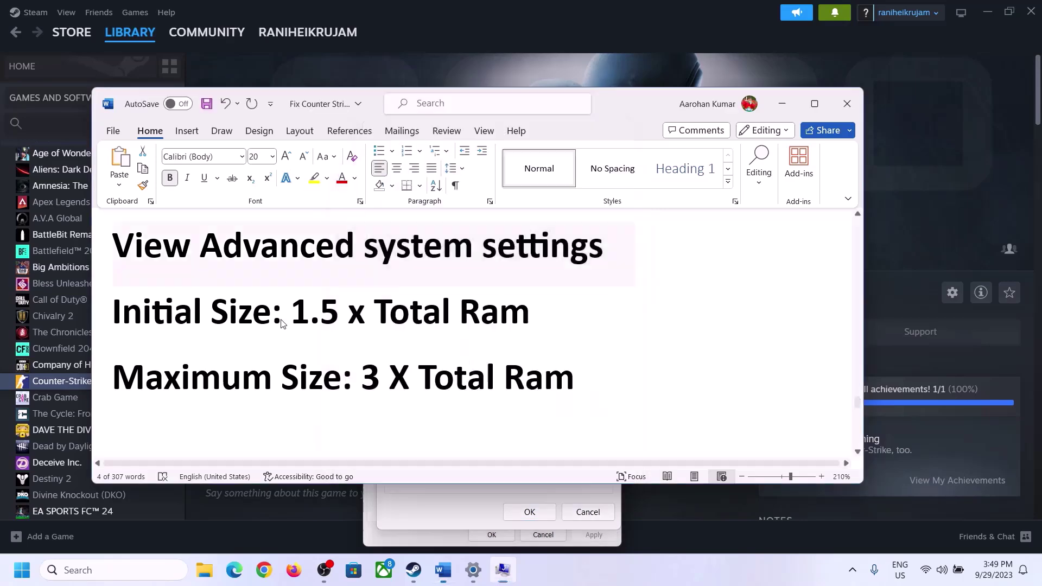
left_click_drag(291, 317, 483, 324)
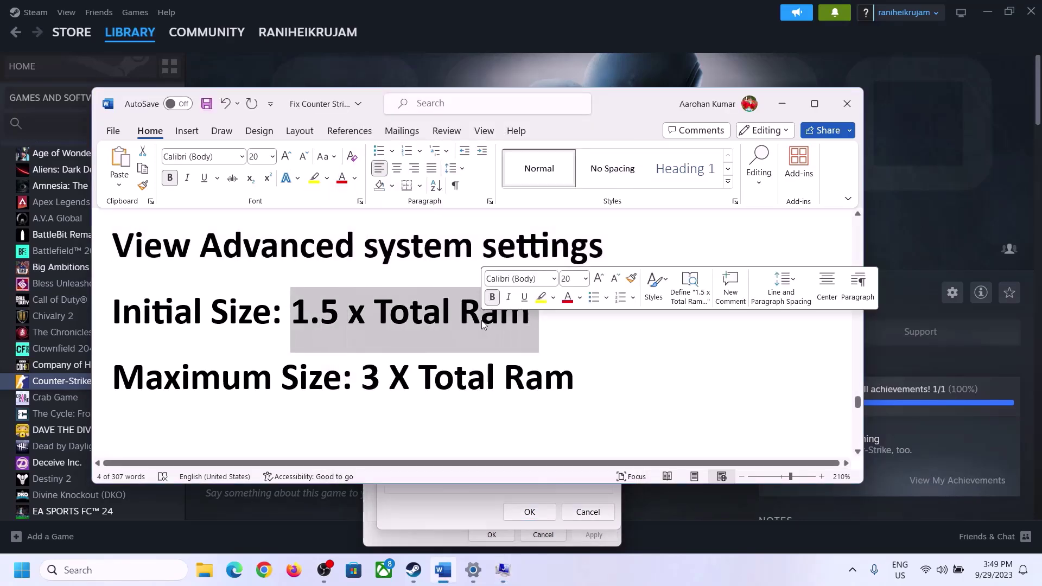
left_click(473, 570)
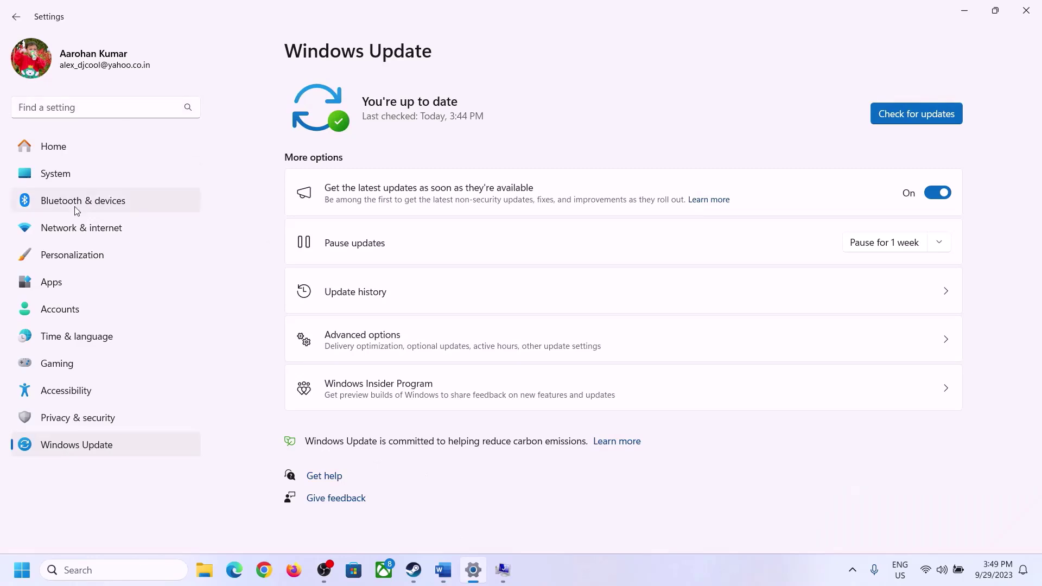
left_click(60, 174)
scroll(384, 389, "down", 3)
scroll(385, 389, "down", 3)
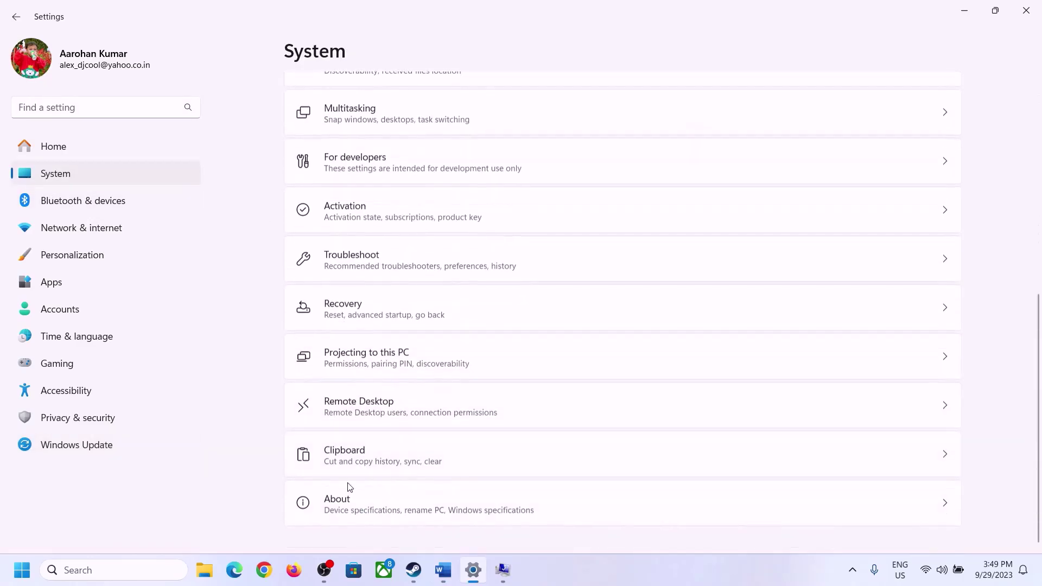
left_click(342, 513)
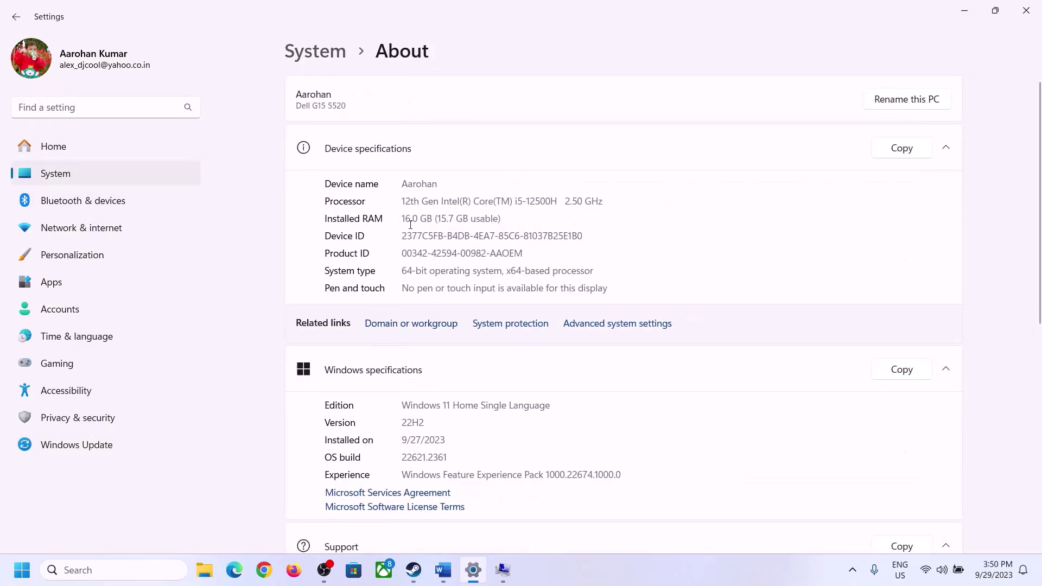
left_click_drag(413, 217, 404, 217)
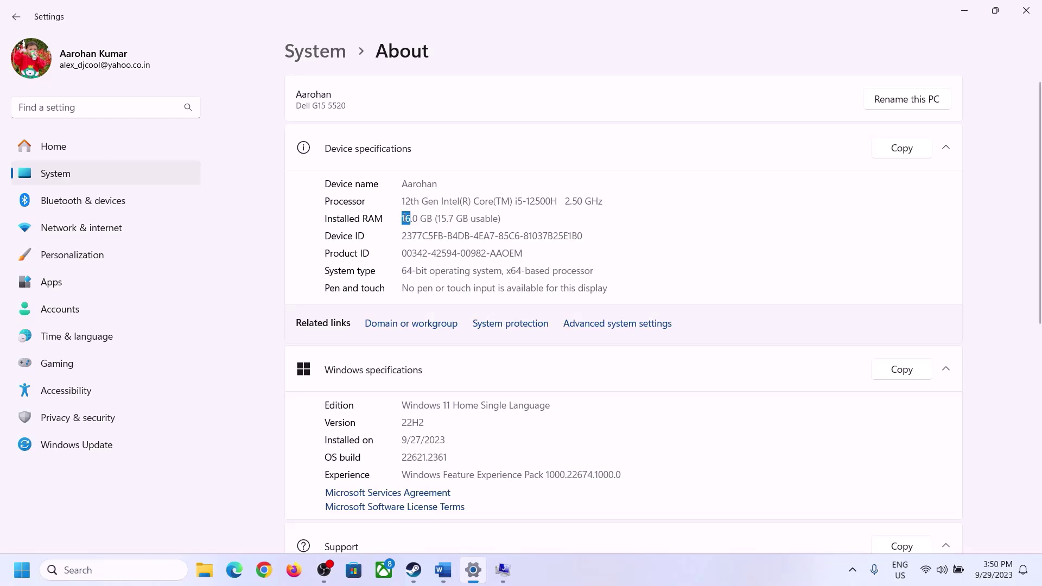
left_click(410, 218)
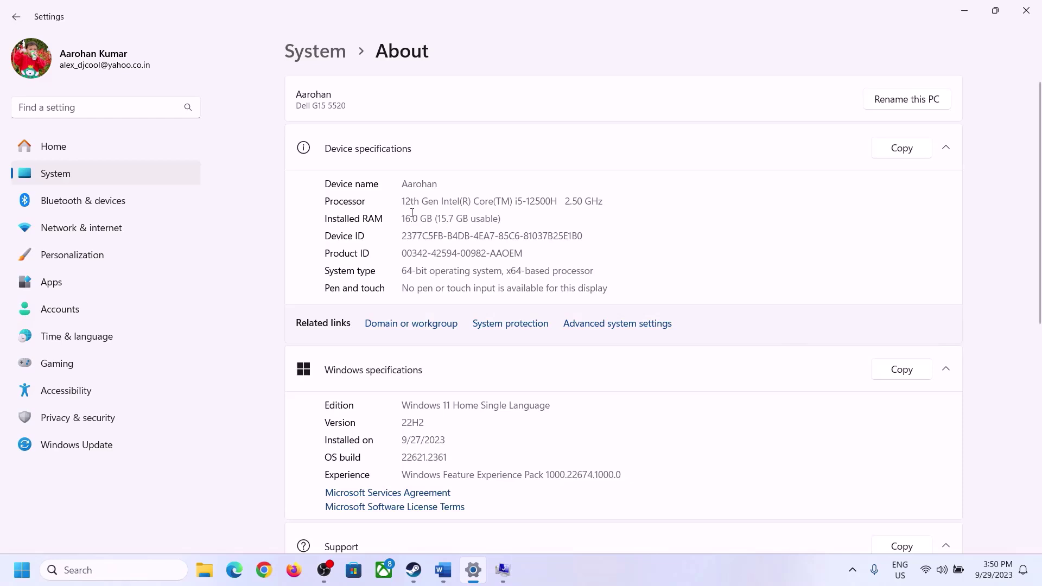
left_click_drag(411, 217, 399, 218)
- Launch the Calculator through the Run command "calc" and place it beside the Virtual Memory dialog
left_click(503, 571)
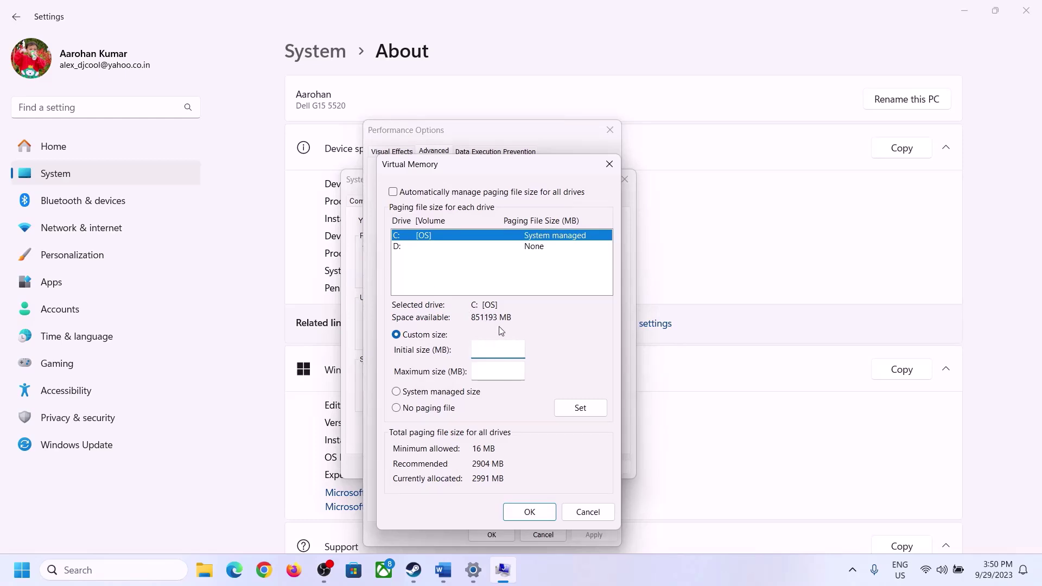
left_click(470, 502)
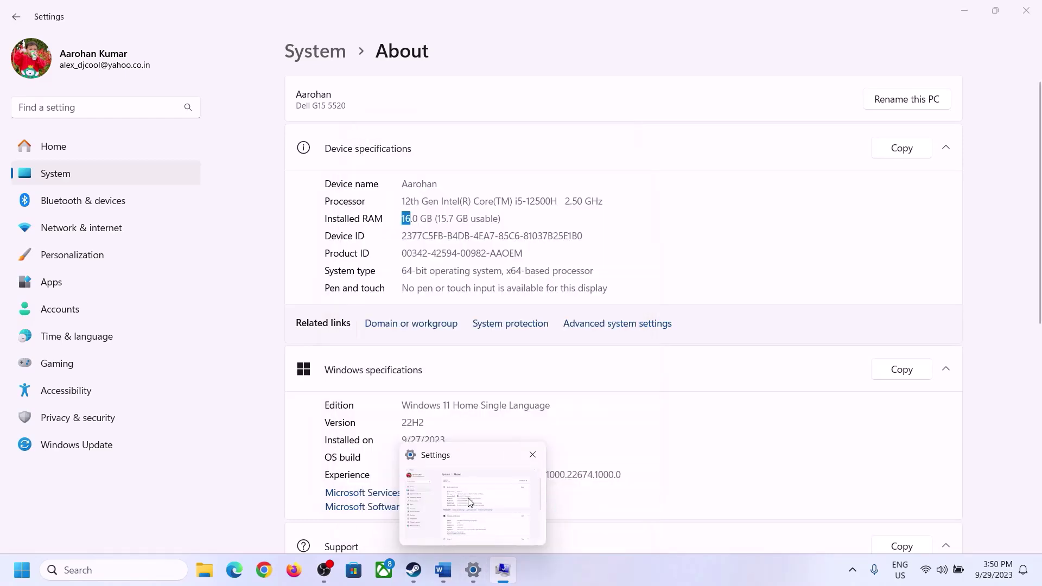
key("super+r")
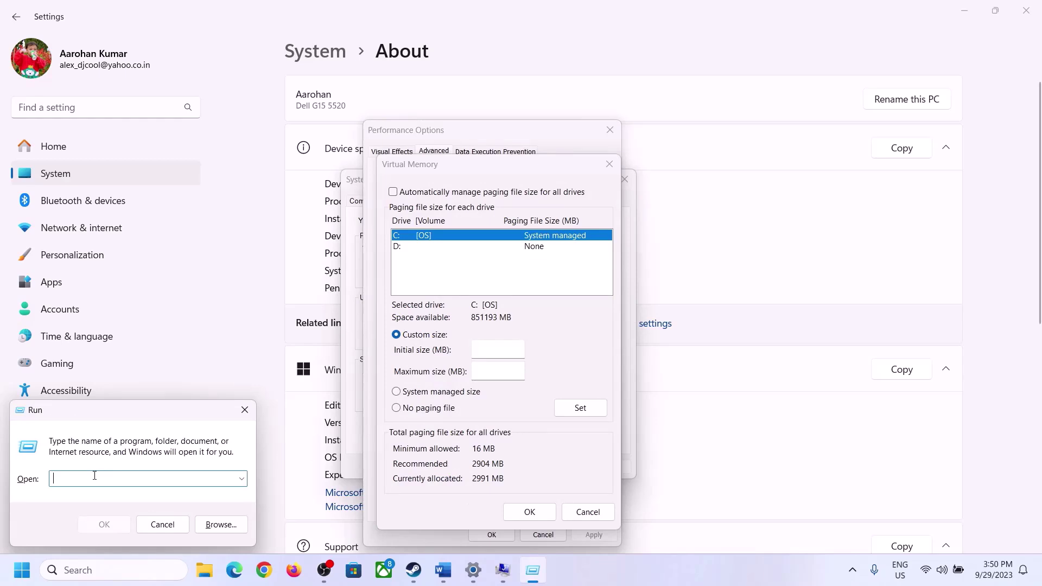
type("cal")
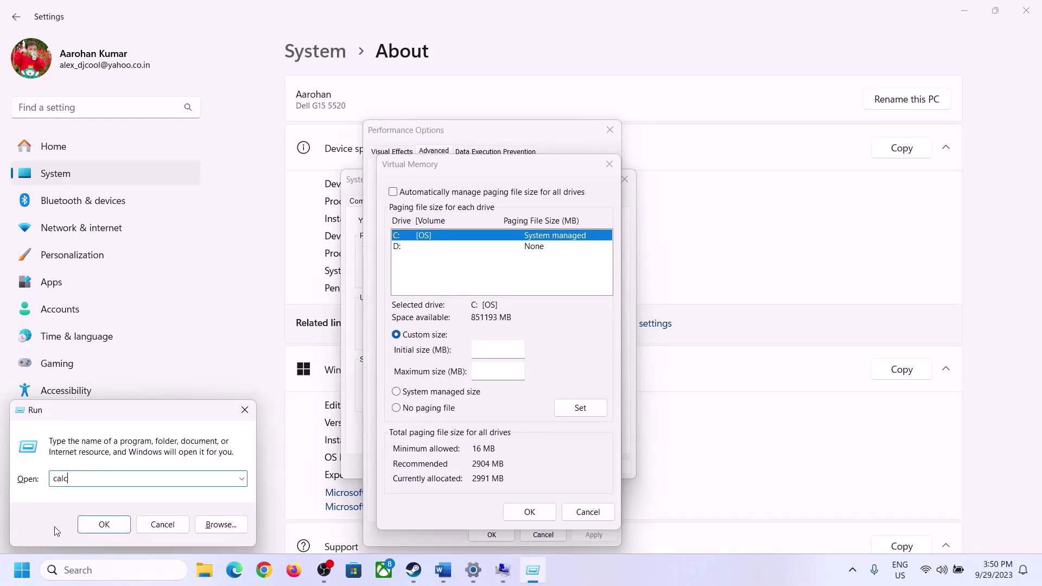
type("c")
left_click(104, 524)
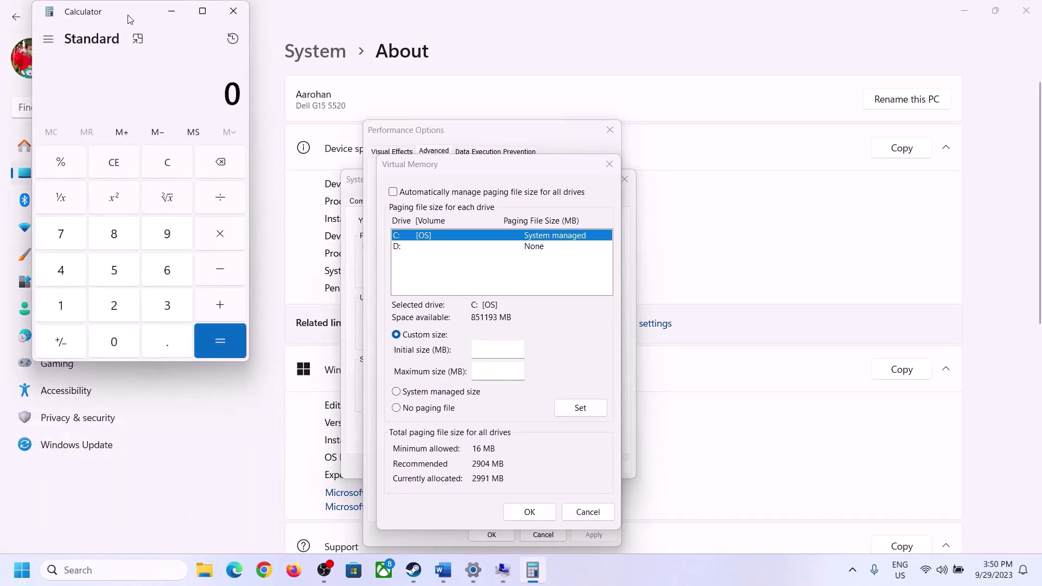
left_click_drag(130, 19, 760, 178)
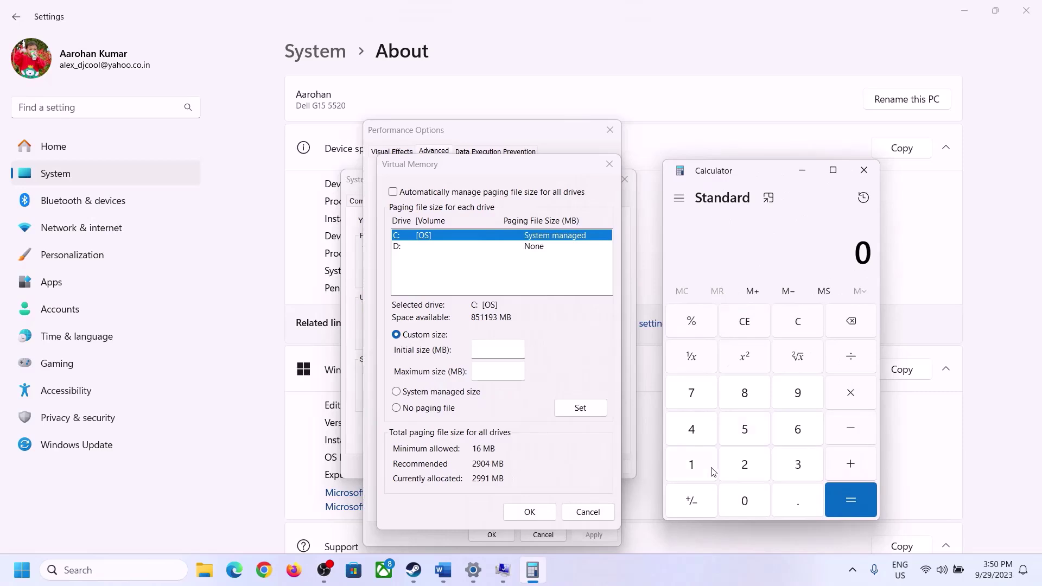
- Bring up the Word document's size formulas behind the Calculator, and convert the RAM to megabytes by calculating 16 × 1024
left_click(451, 507)
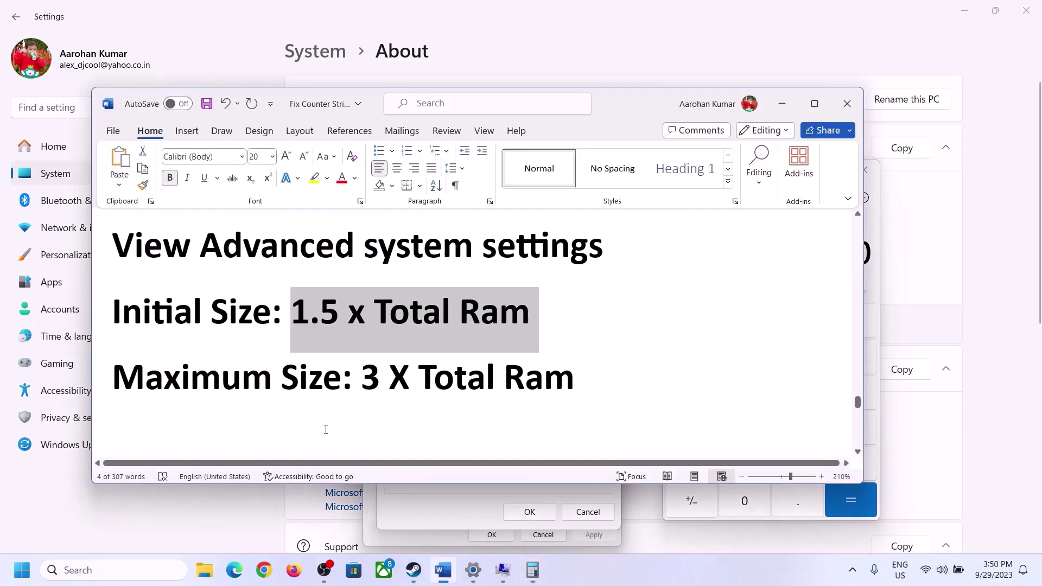
left_click(532, 569)
left_click(692, 467)
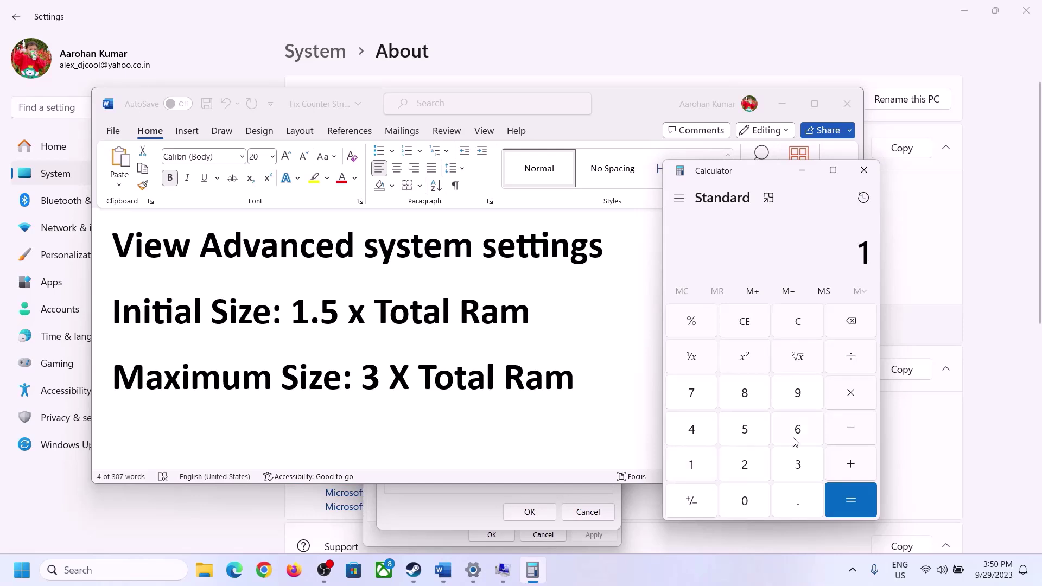
left_click(795, 435)
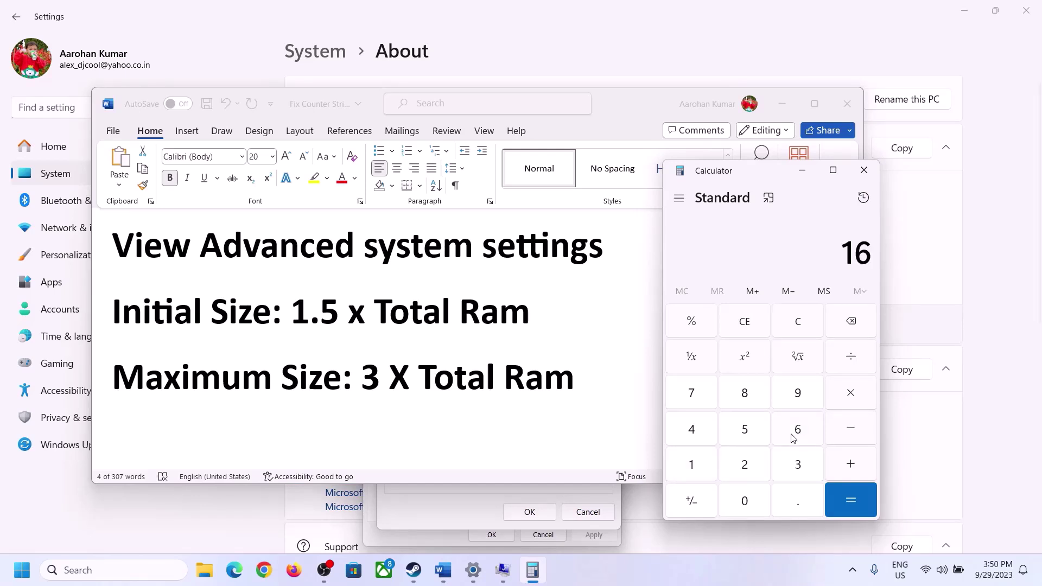
left_click(802, 327)
left_click(699, 466)
left_click(797, 431)
left_click(850, 396)
left_click(691, 471)
left_click(745, 496)
left_click(747, 470)
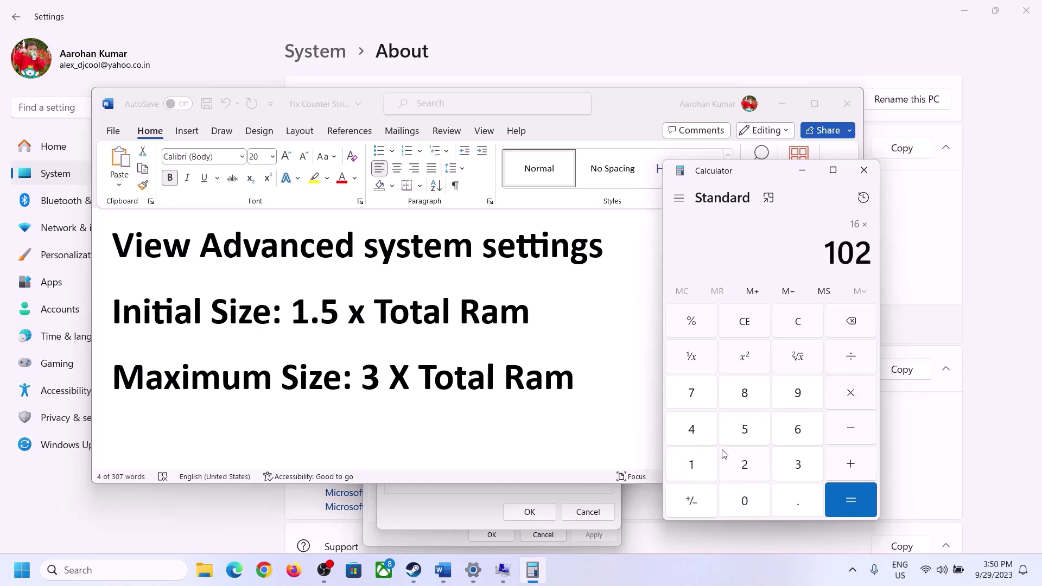
left_click(700, 438)
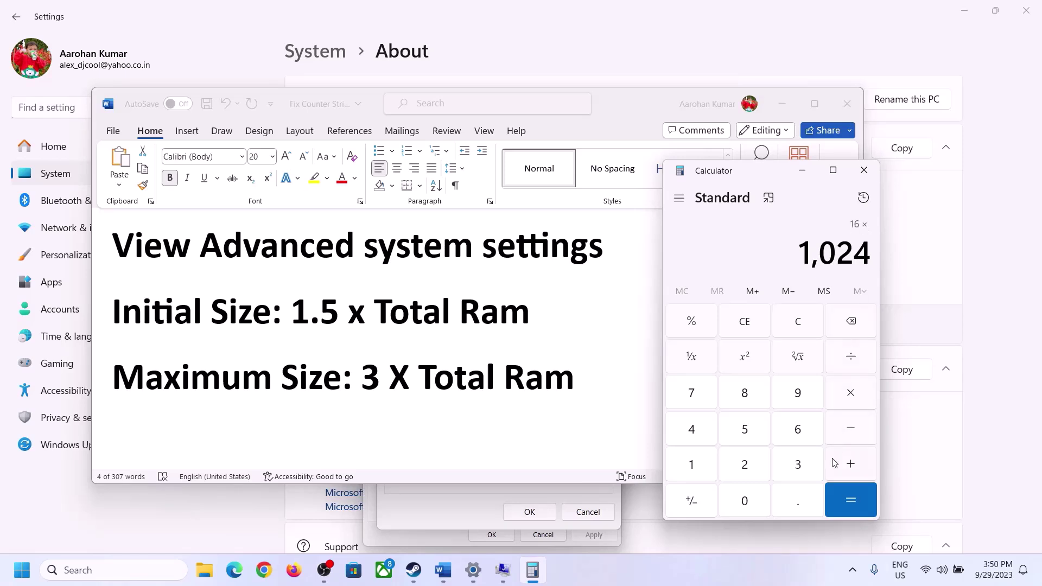
left_click(850, 500)
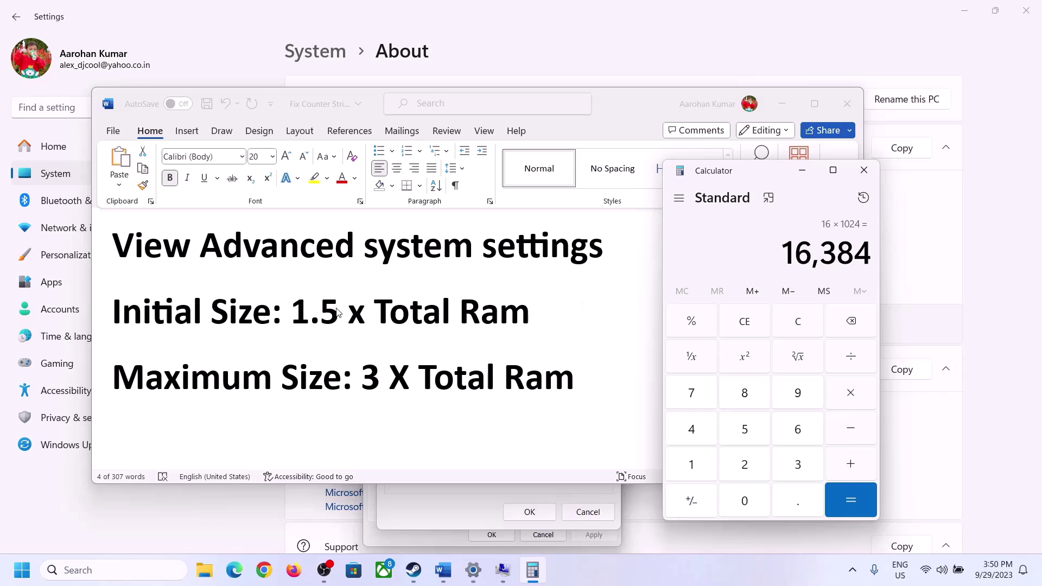
- Multiply the RAM in megabytes by 1.5 in the Calculator to get the initial paging file size
left_click(851, 393)
left_click(697, 464)
left_click(794, 505)
left_click(750, 433)
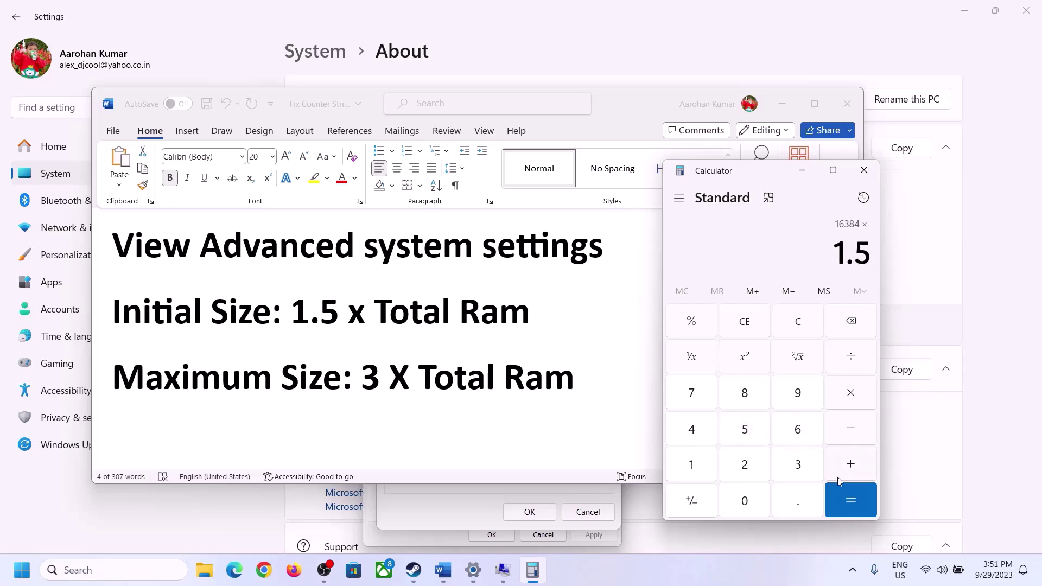
left_click(850, 495)
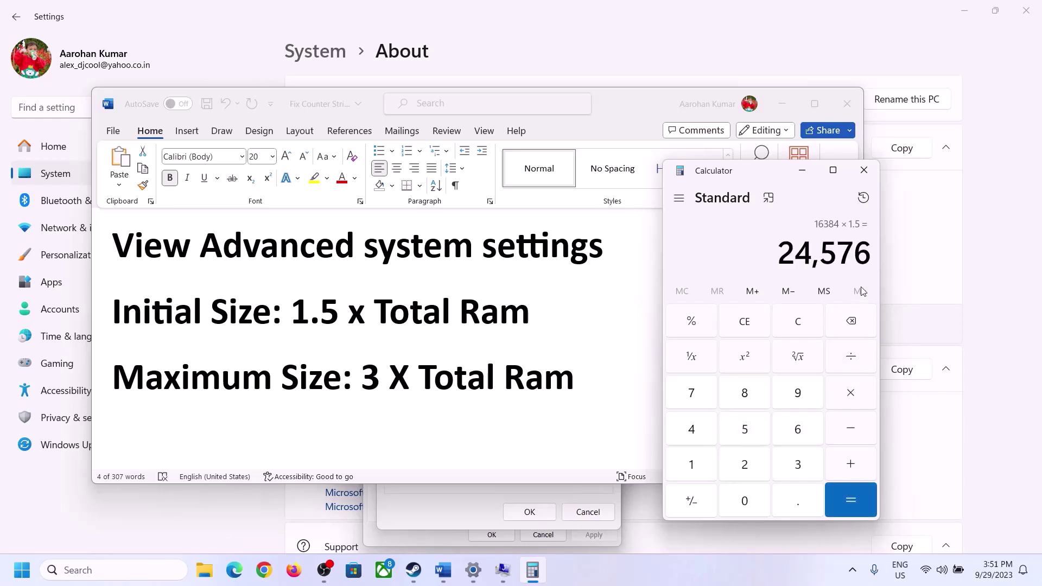
- Set the initial size of the C: paging file to 24576 MB in the Virtual Memory dialog
left_click(460, 506)
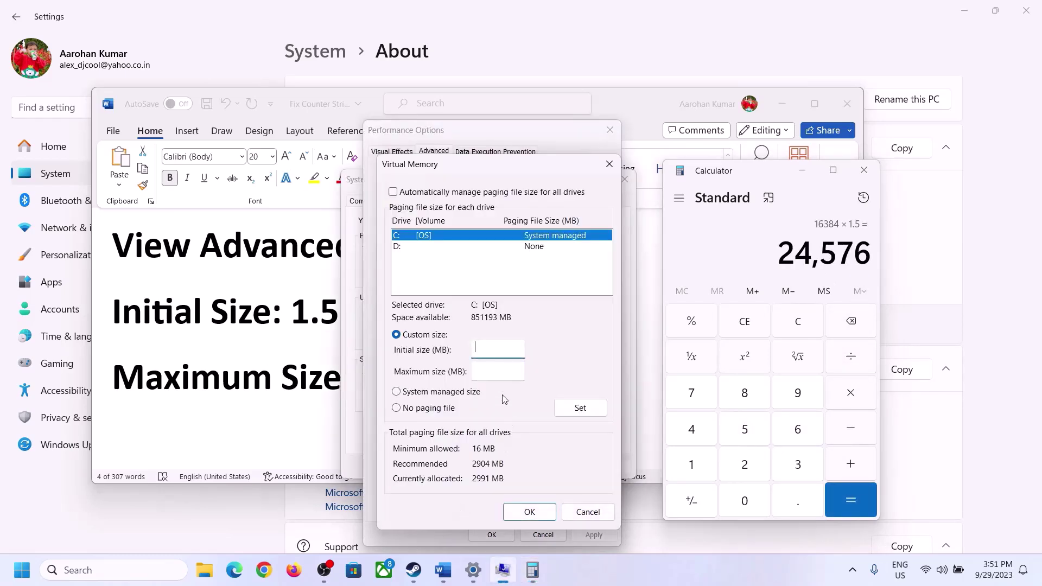
left_click(490, 348)
type("24576")
left_click(522, 371)
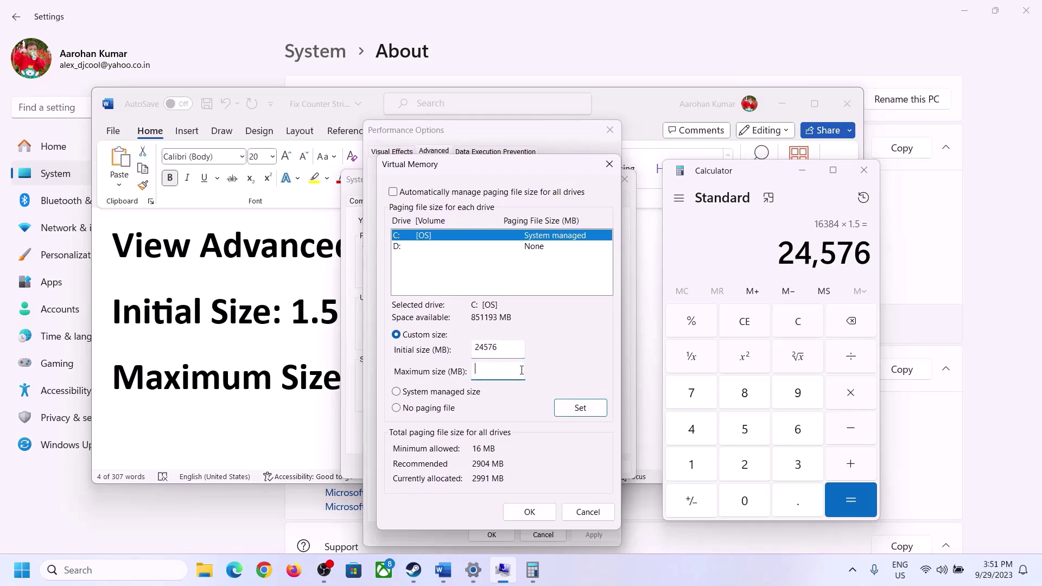
- Check the maximum size formula in the Word document and the installed RAM in Settings, and clear the Calculator
left_click(300, 384)
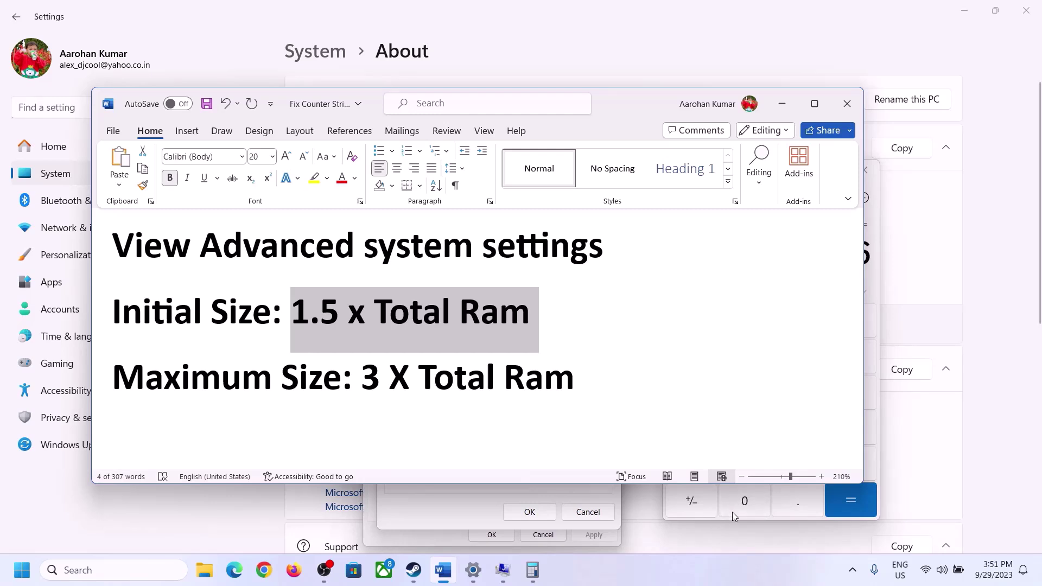
left_click(875, 281)
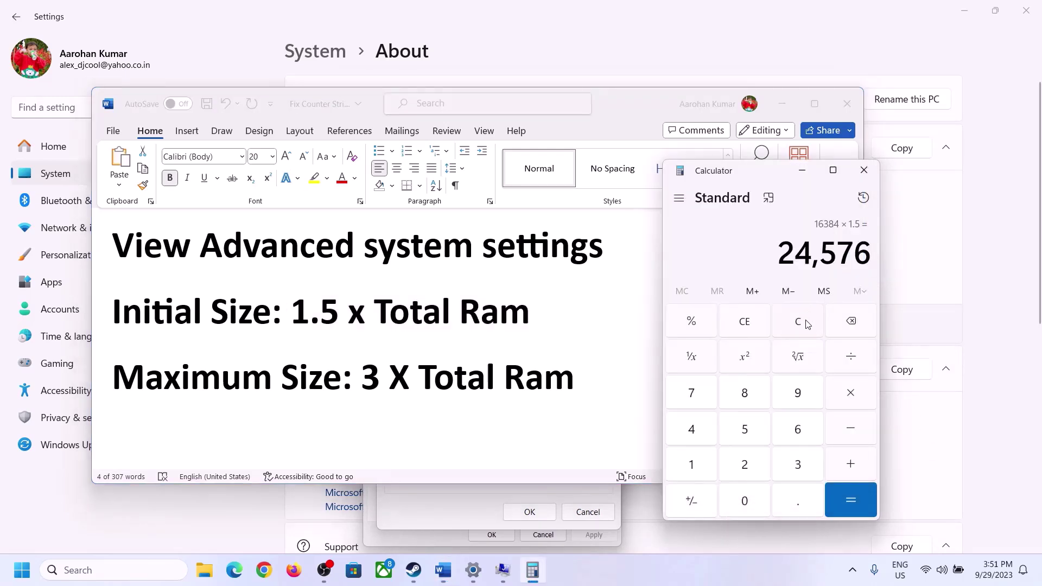
left_click(807, 324)
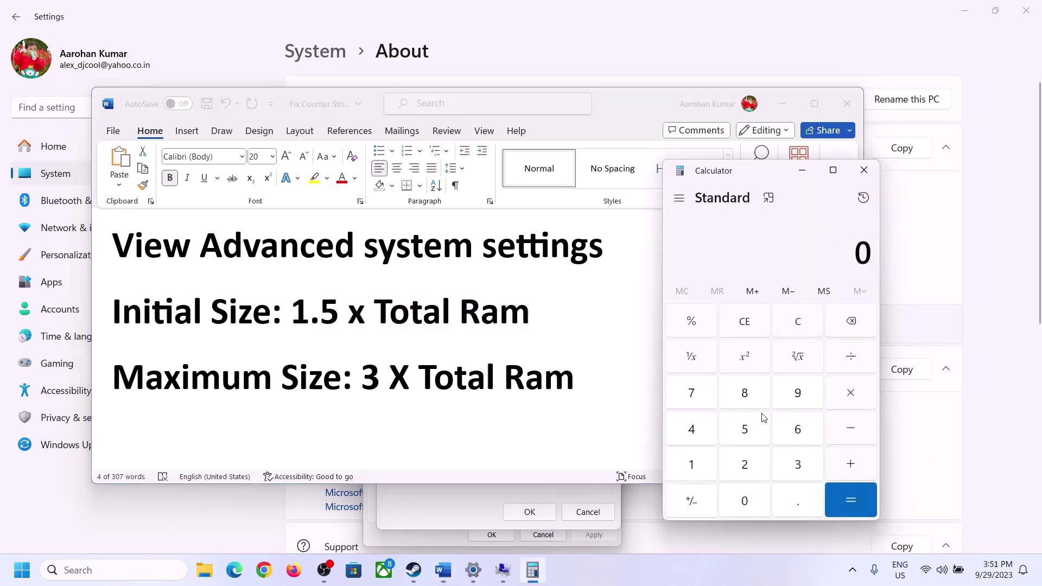
left_click(473, 571)
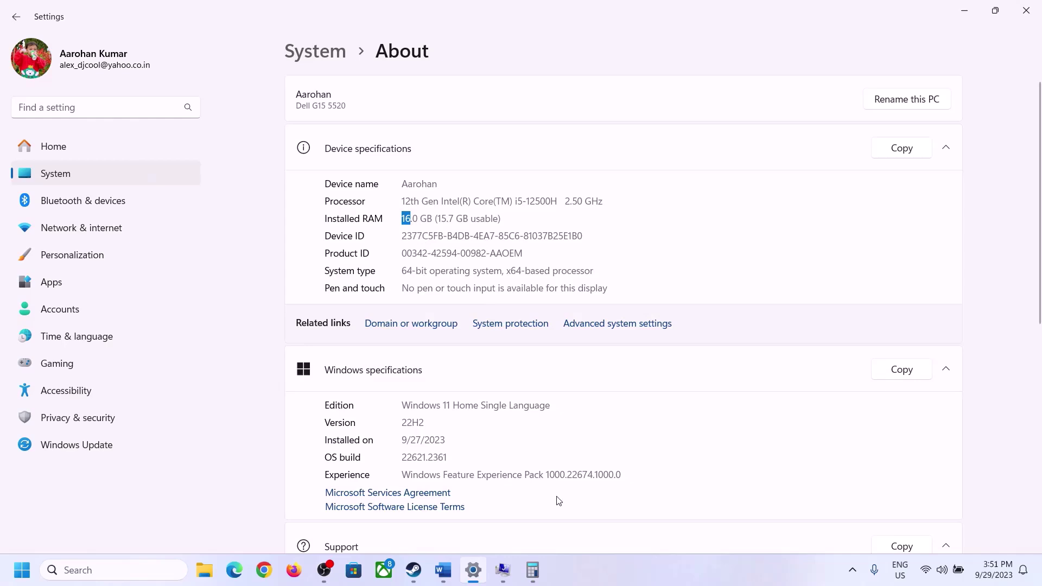
left_click(532, 570)
- Calculate 16 × 1024 again in the Calculator as the base for the maximum paging file size
left_click(703, 461)
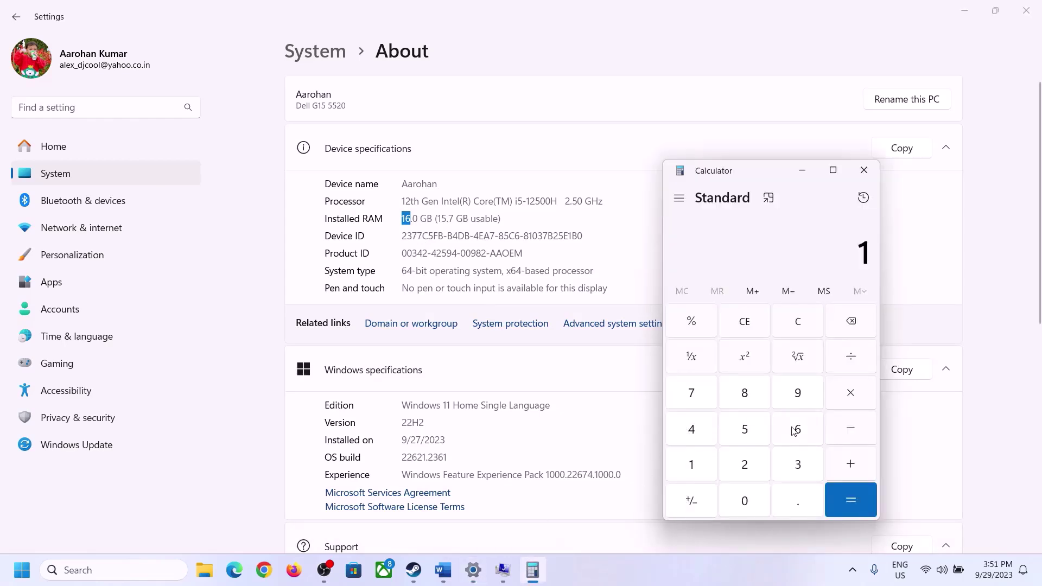
left_click(796, 429)
left_click(845, 395)
left_click(699, 461)
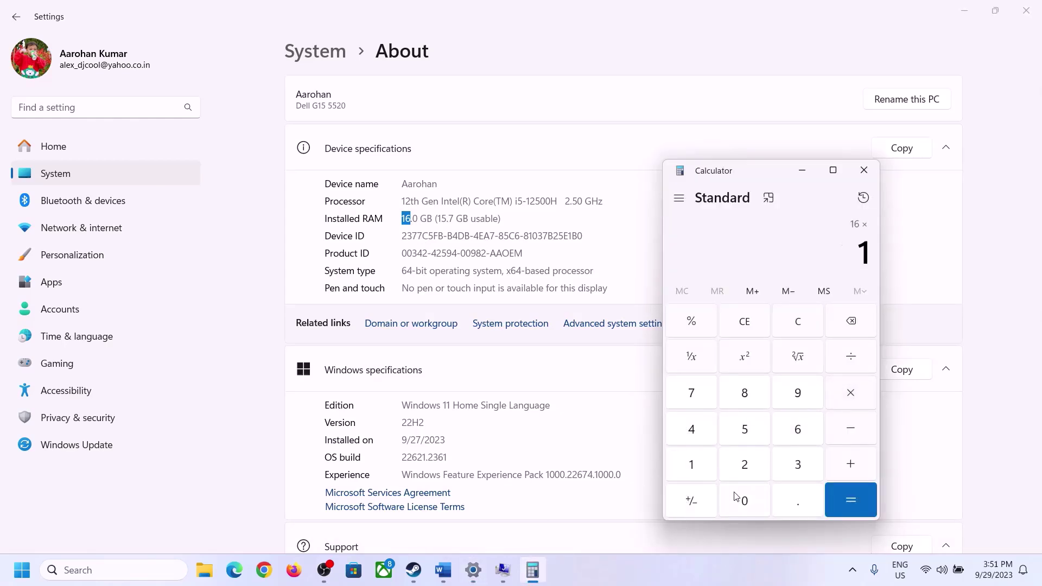
left_click(740, 496)
left_click(744, 462)
left_click(691, 429)
left_click(839, 509)
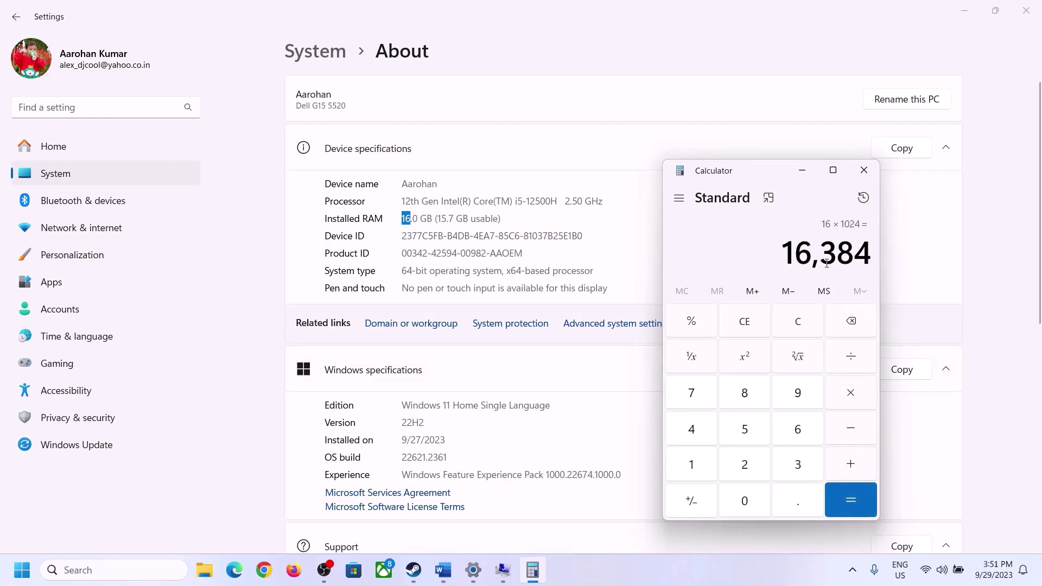
- Check the maximum size formula in the Word document and multiply 16384 by 3 in the Calculator
left_click(434, 576)
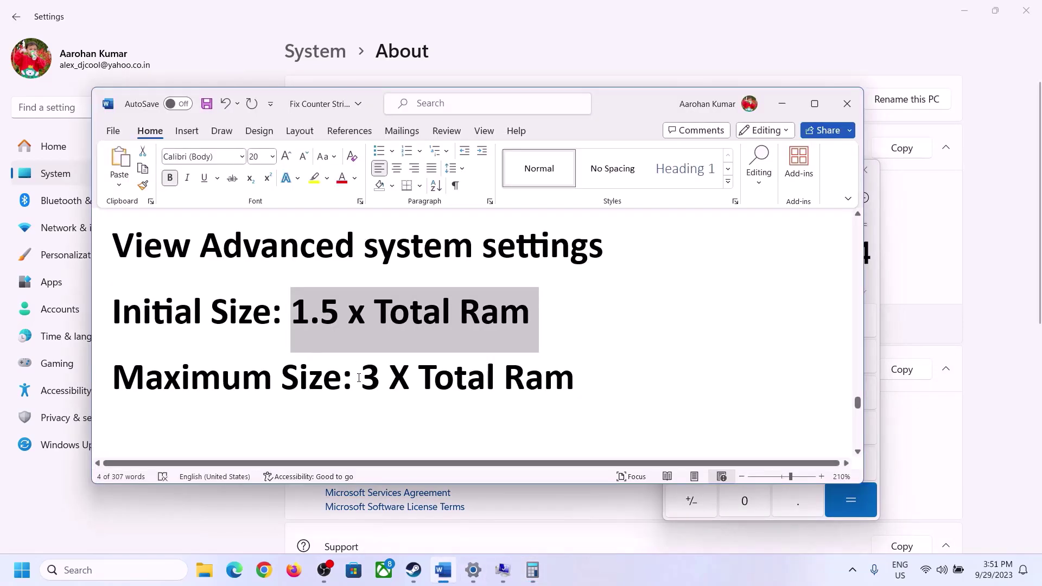
left_click(533, 570)
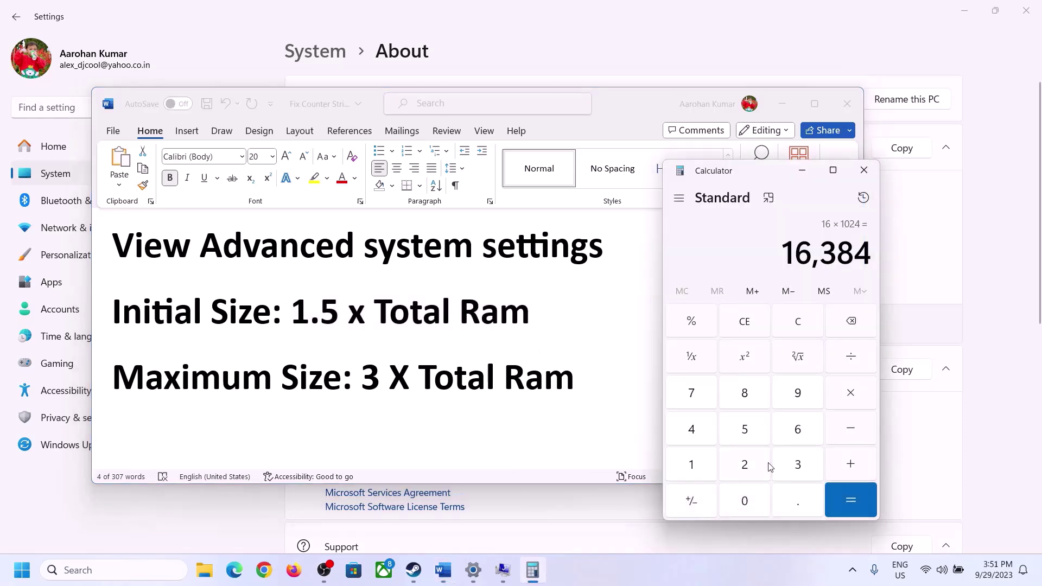
left_click(850, 394)
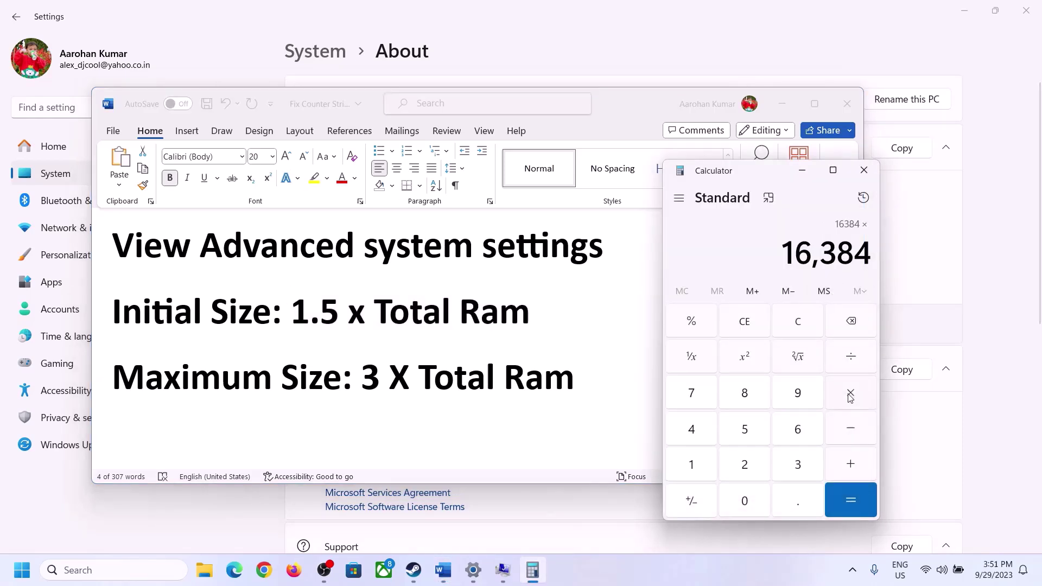
left_click(784, 468)
left_click(858, 497)
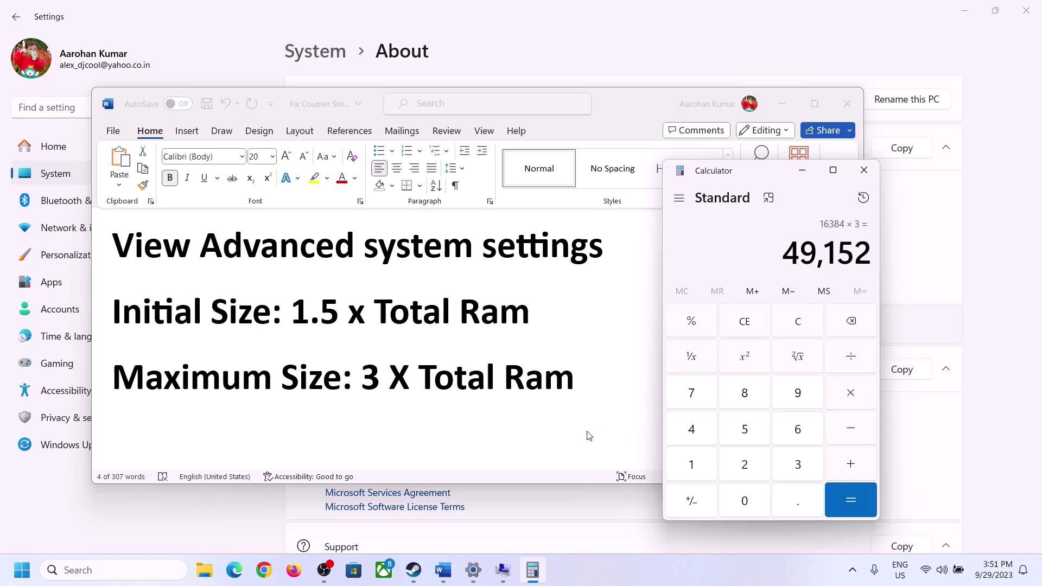
- Set the maximum size of the C: paging file to 49152 MB and apply the custom paging file size
left_click(503, 574)
left_click(493, 375)
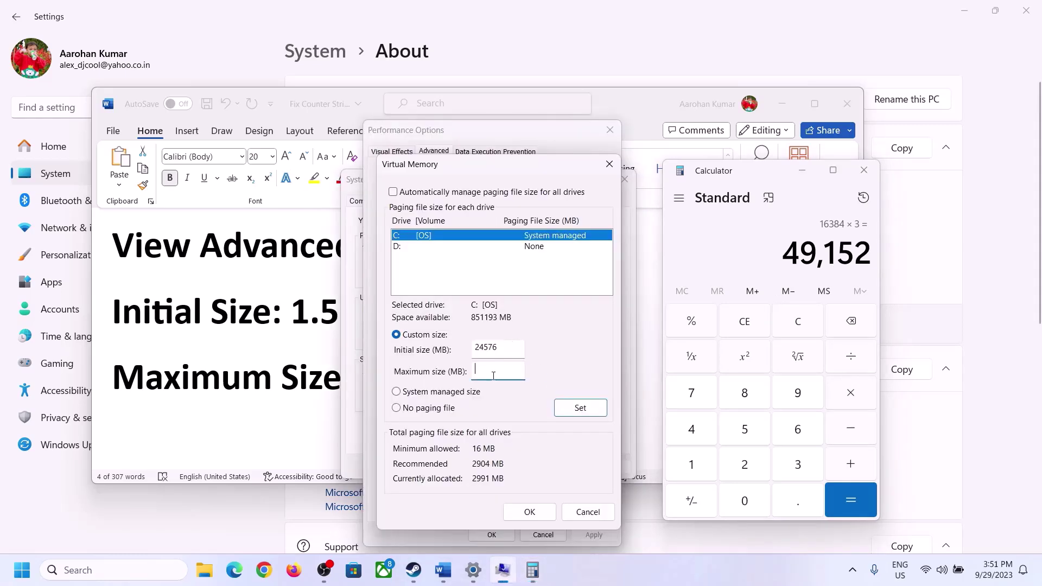
type("4")
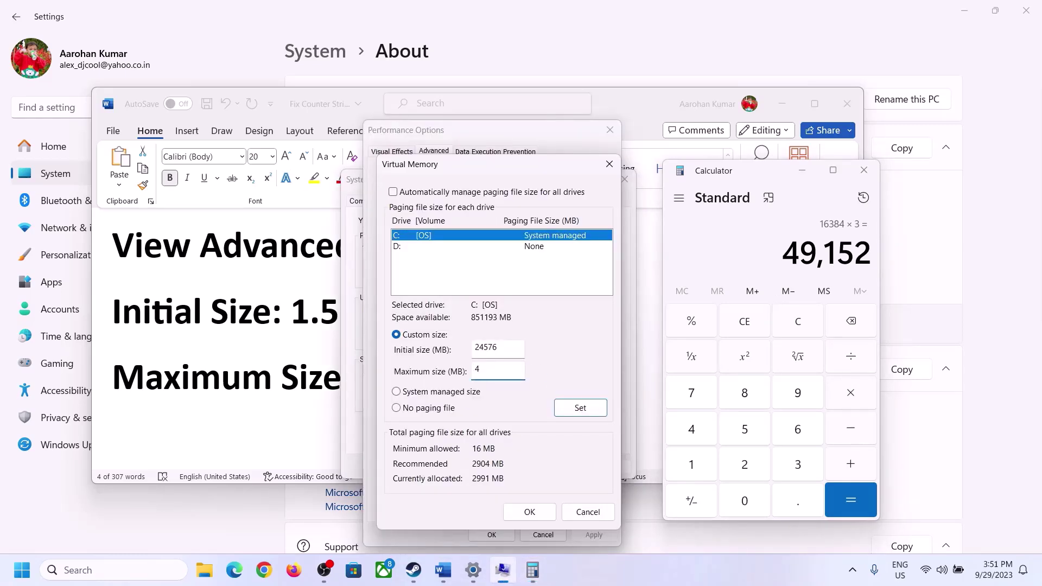
type("9152")
left_click(580, 409)
left_click(529, 512)
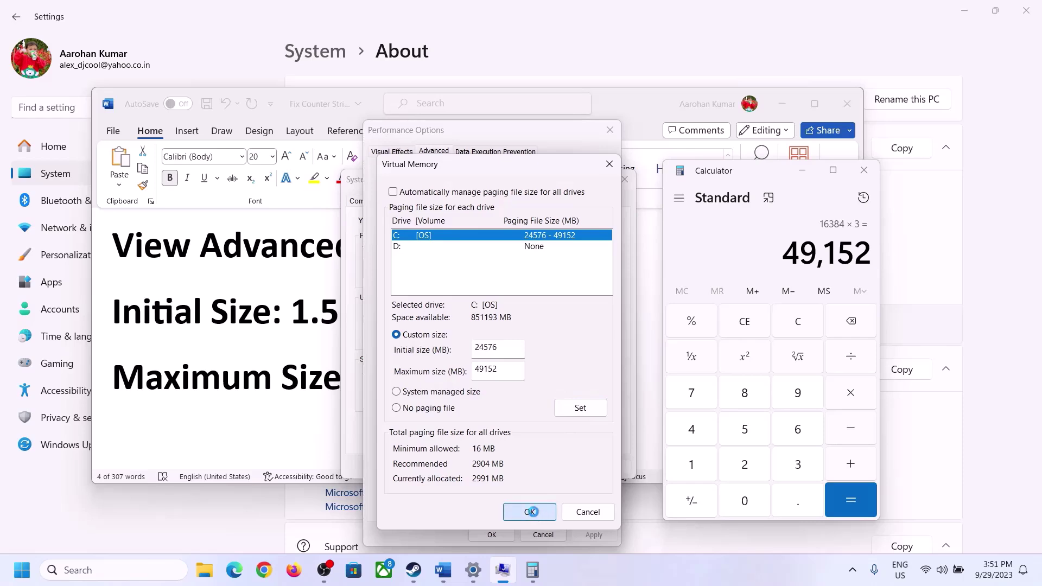
left_click(645, 333)
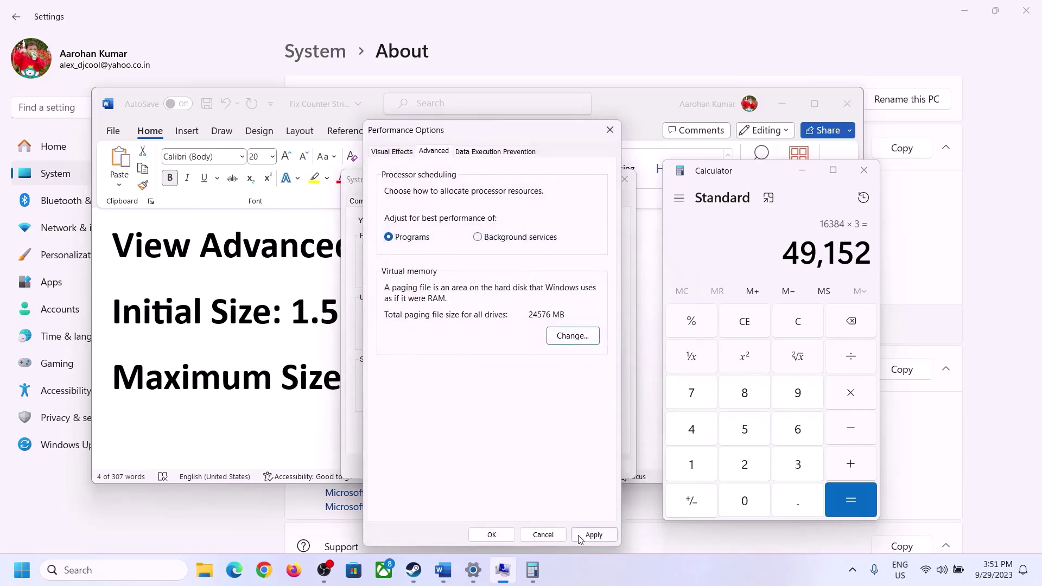
- Confirm and close the Performance Options and System Properties dialogs, and dismiss the restart prompt without restarting
left_click(492, 535)
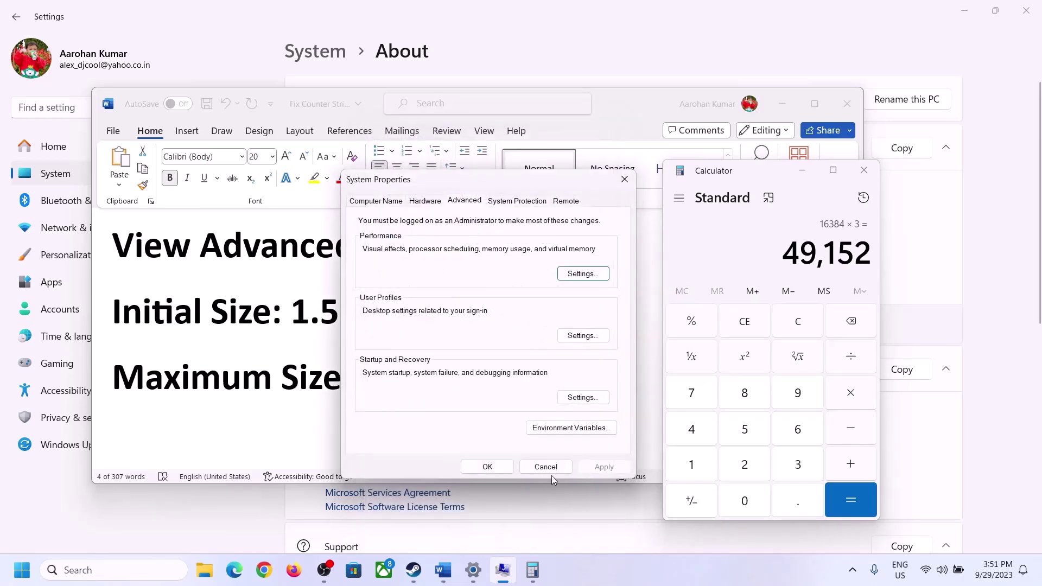
left_click(488, 467)
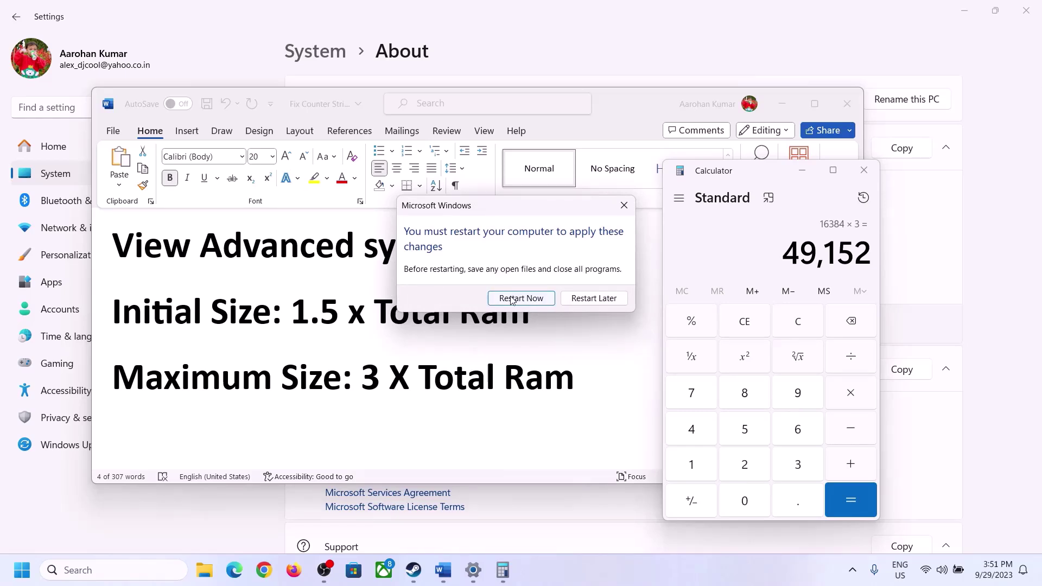
left_click(624, 205)
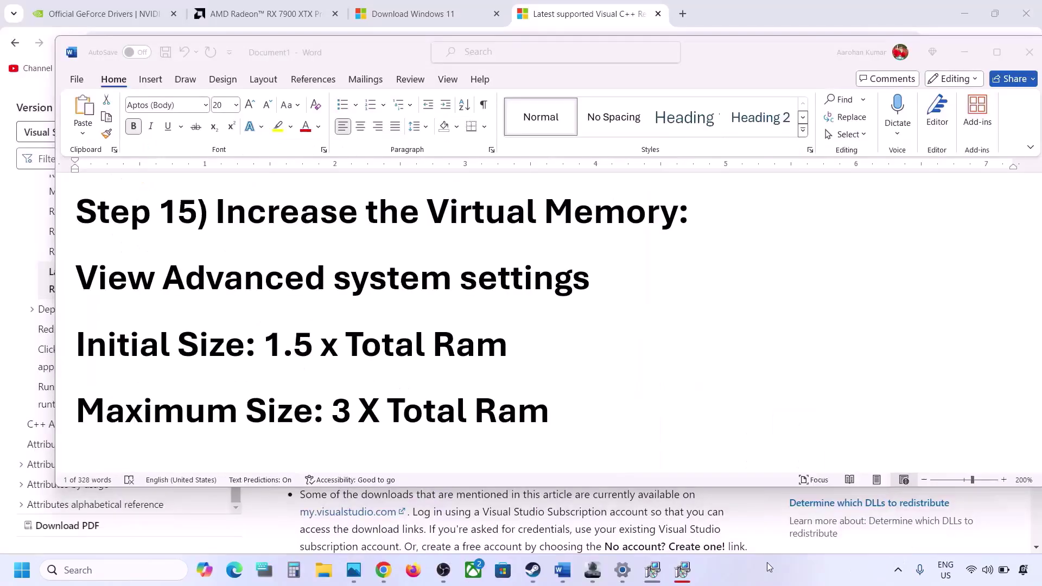
- Go to Step 16 in the Word document and open the game settings options in the Arena Breakout Infinite launcher
scroll(530, 309, "down", 5)
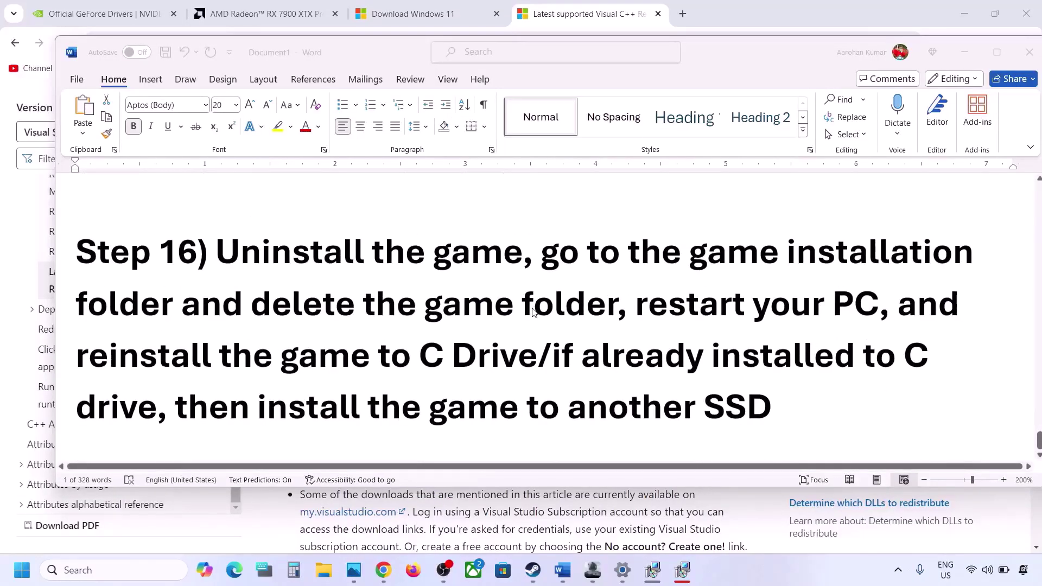
left_click(228, 264)
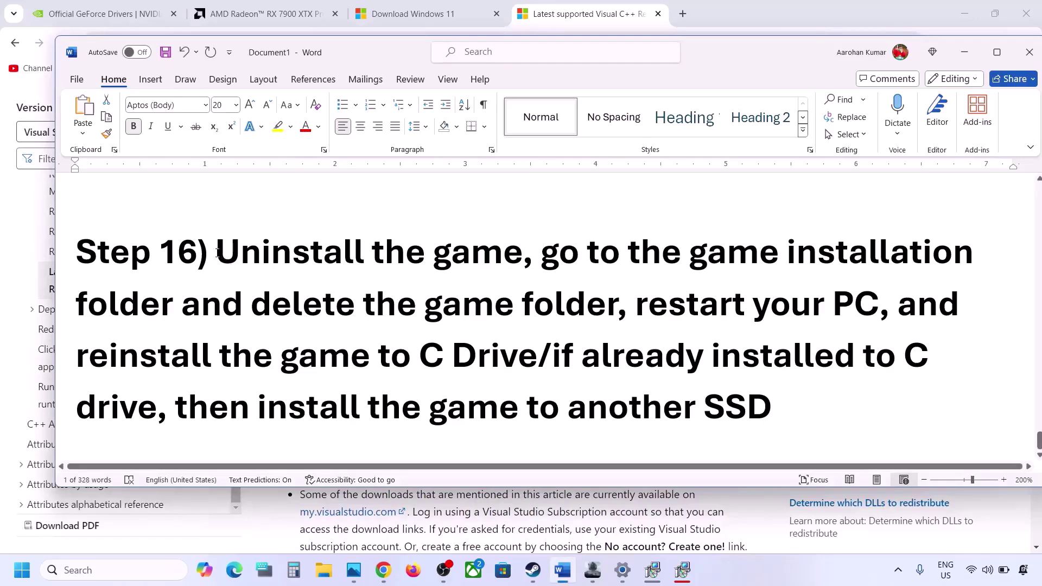
left_click(593, 570)
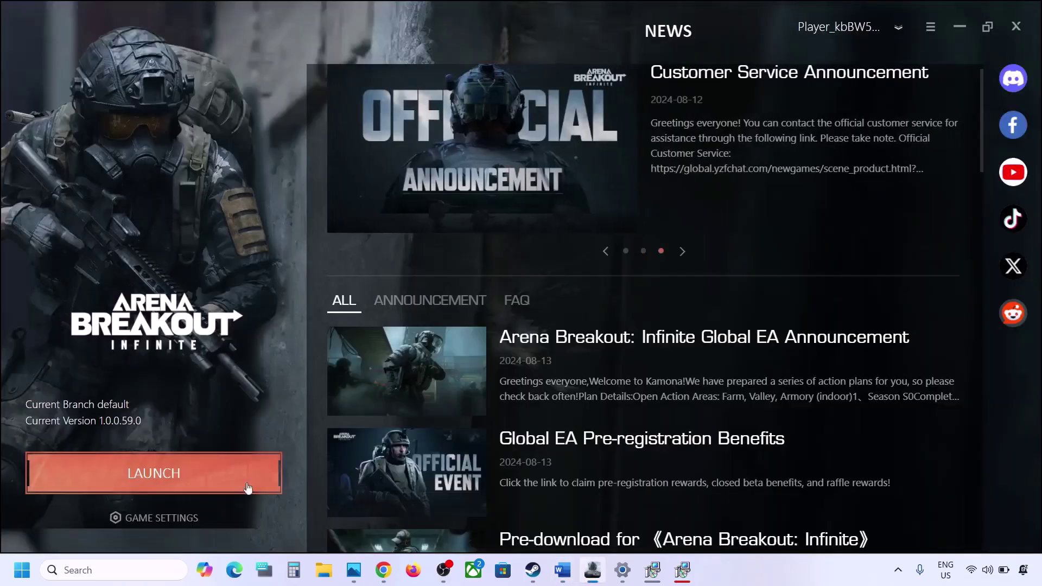
left_click(190, 522)
mouse_move(199, 486)
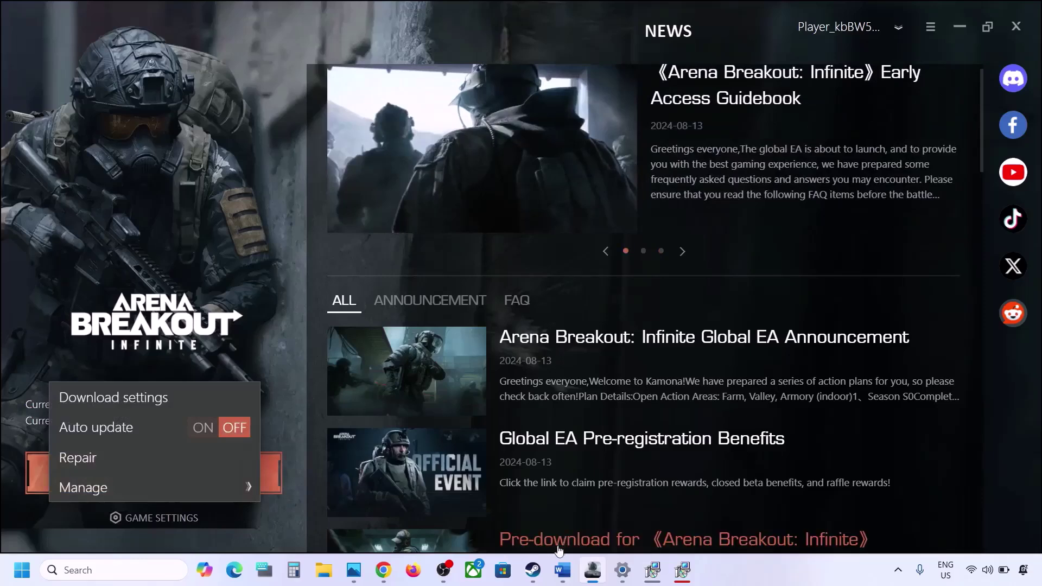
- Review the Step 16 instructions on reinstalling to the C drive or another SSD in Word, and close the launcher's game settings options
left_click(564, 571)
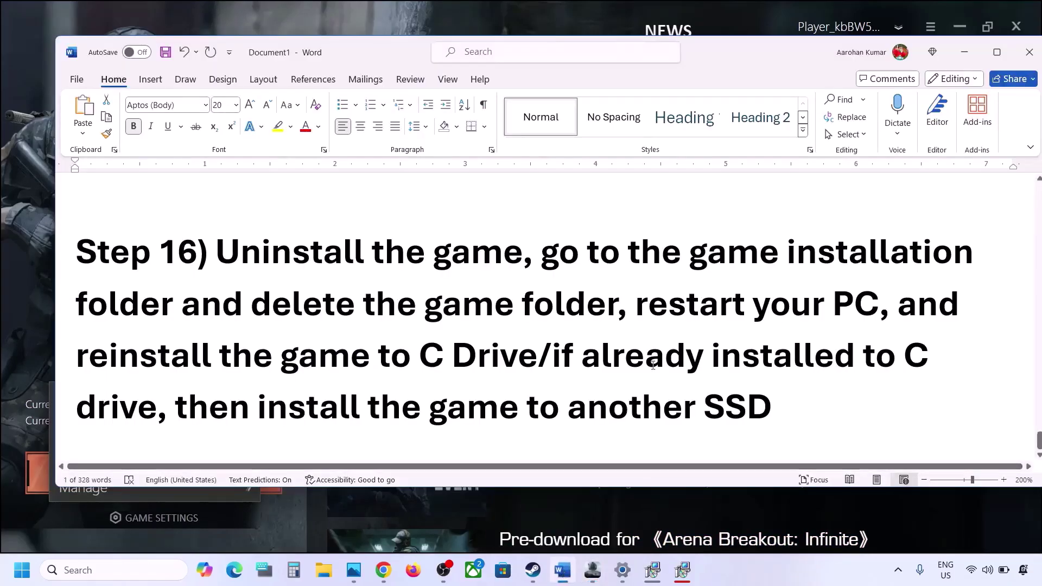
left_click_drag(554, 264, 515, 358)
left_click(515, 358)
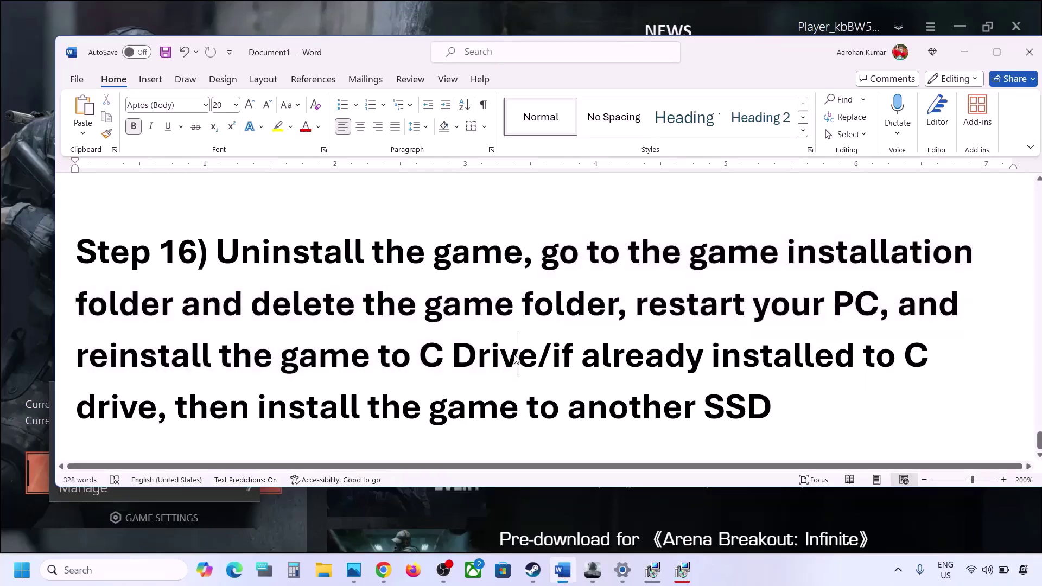
left_click_drag(402, 358, 505, 353)
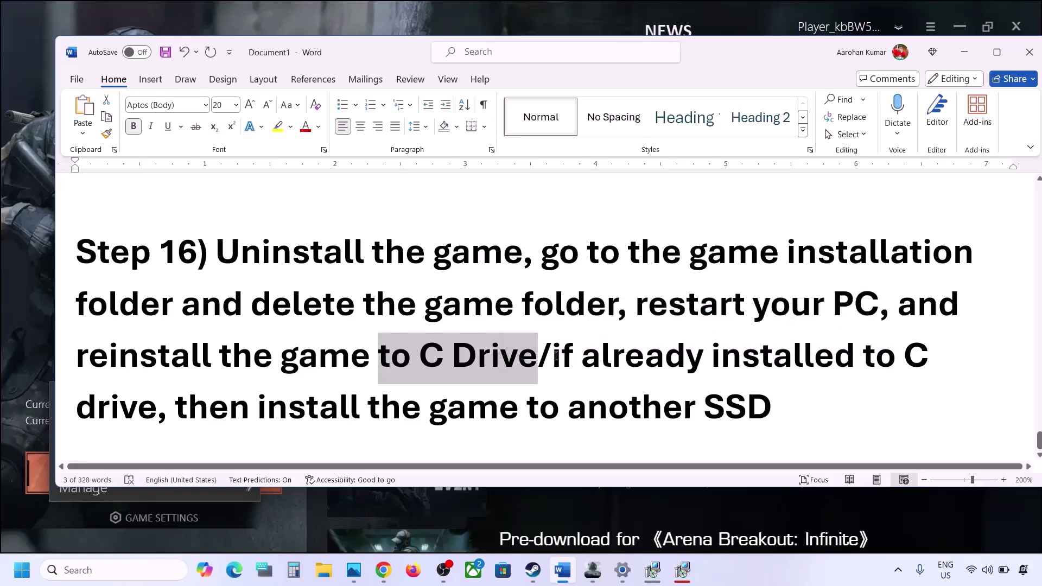
left_click_drag(556, 355, 776, 406)
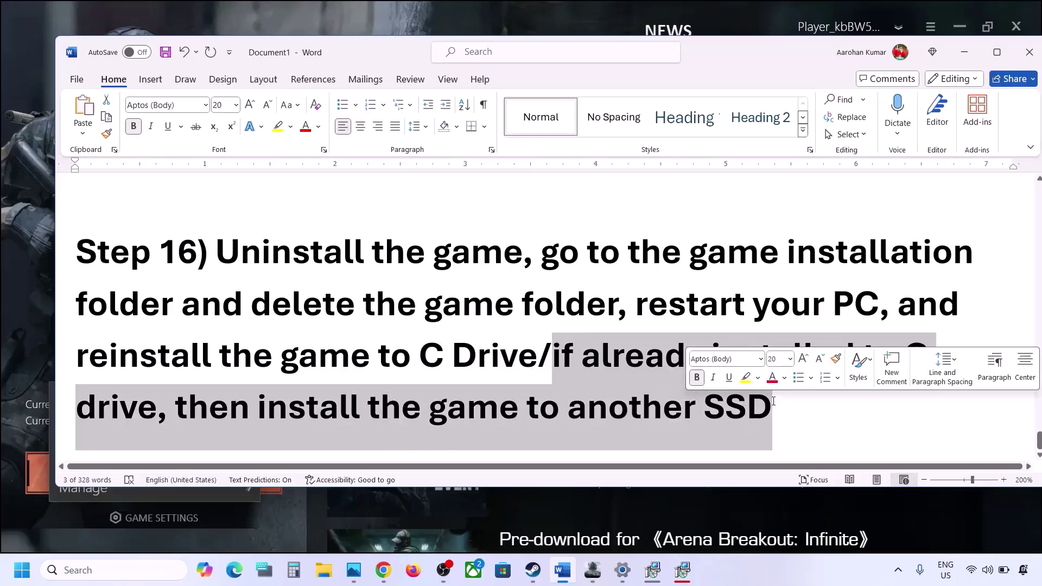
left_click(464, 350)
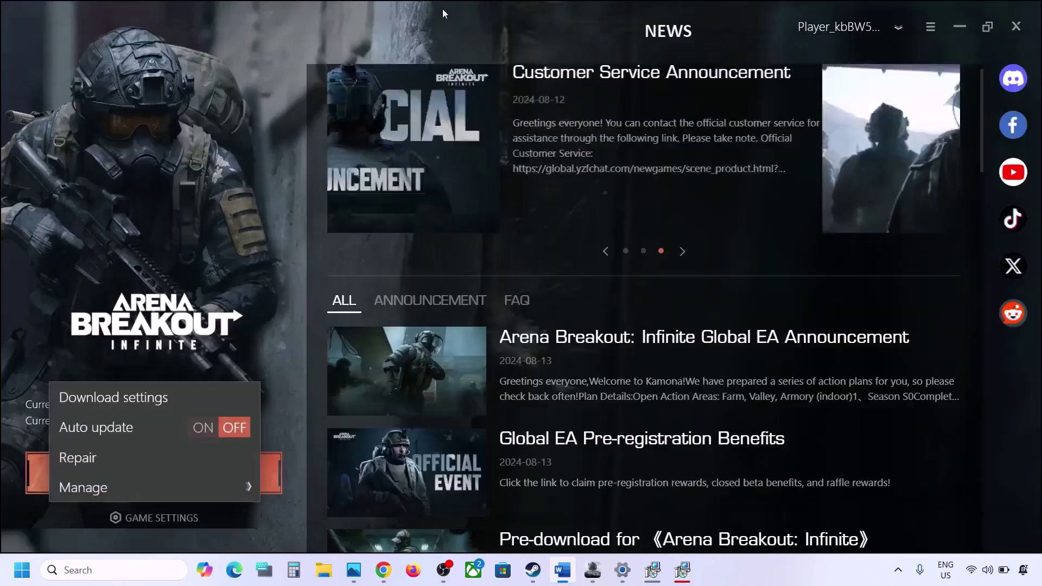
key("alt+Tab")
left_click(272, 330)
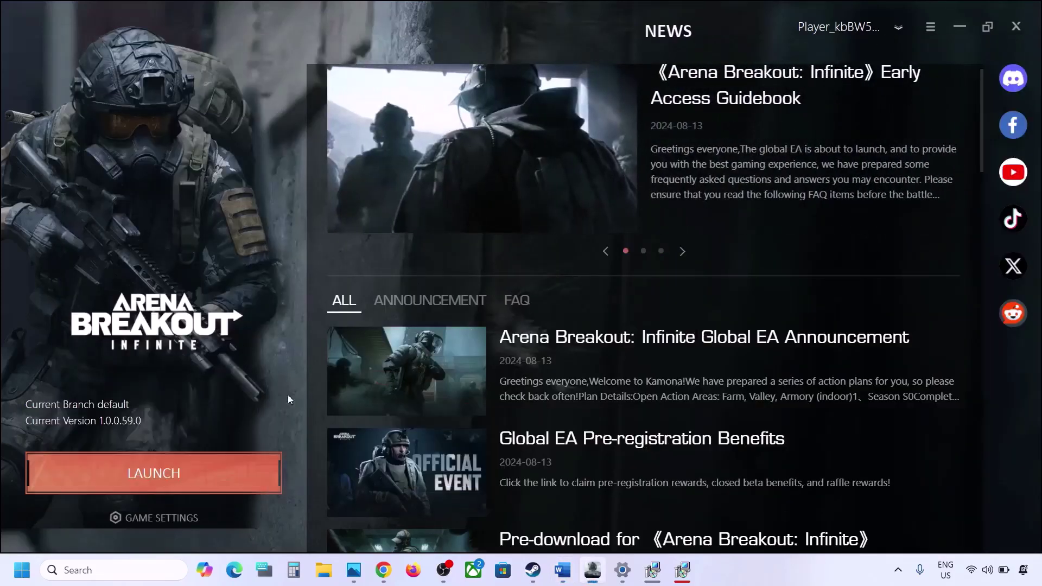